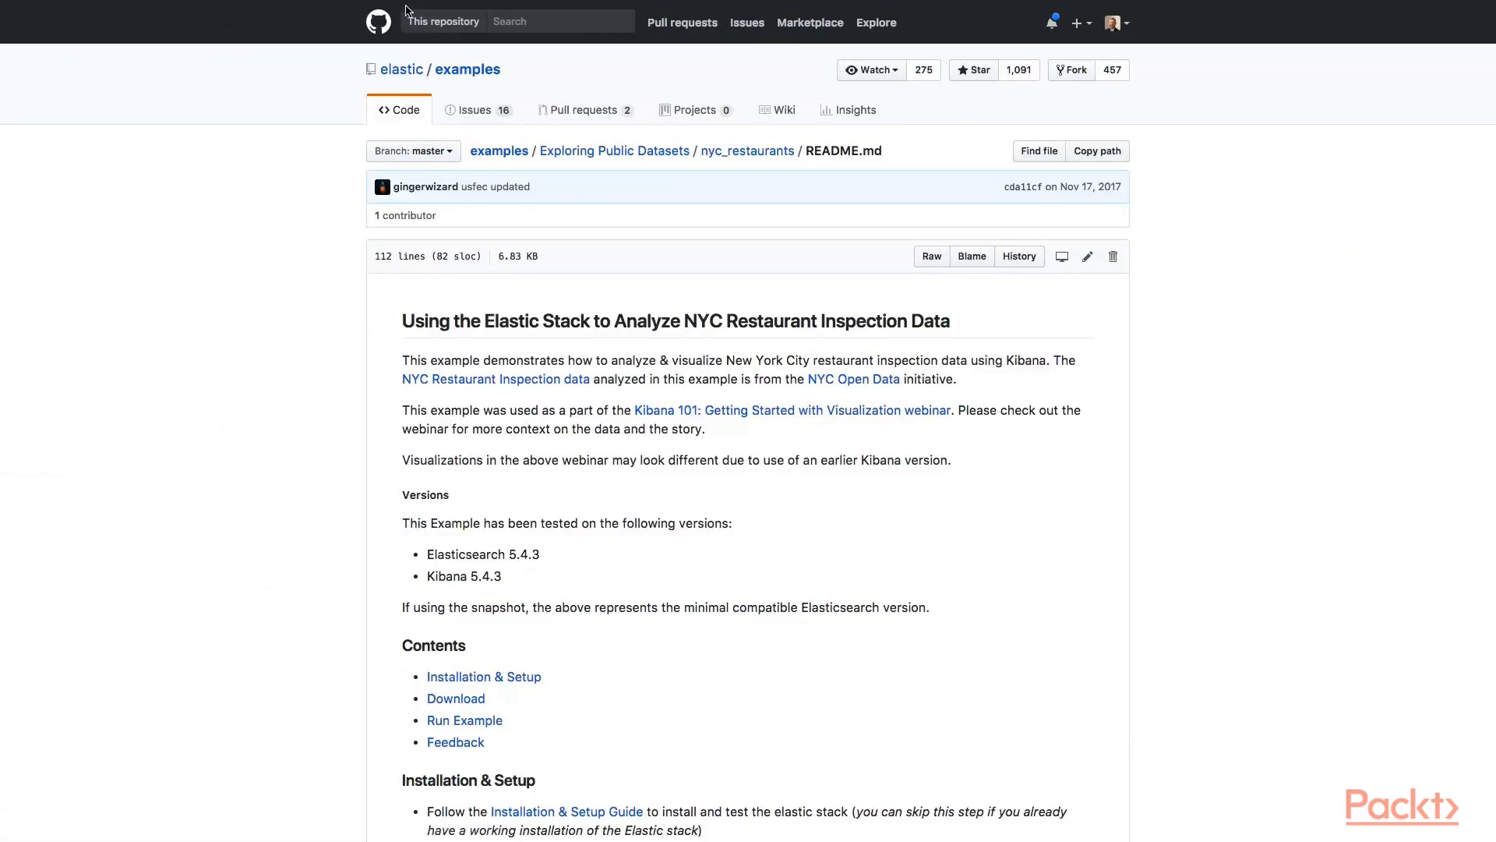
mouse_move(409, 5)
scroll(731, 307, "down", 4)
scroll(731, 307, "down", 8)
scroll(731, 301, "down", 3)
scroll(731, 301, "down", 5)
scroll(731, 303, "up", 3)
scroll(731, 307, "up", 1)
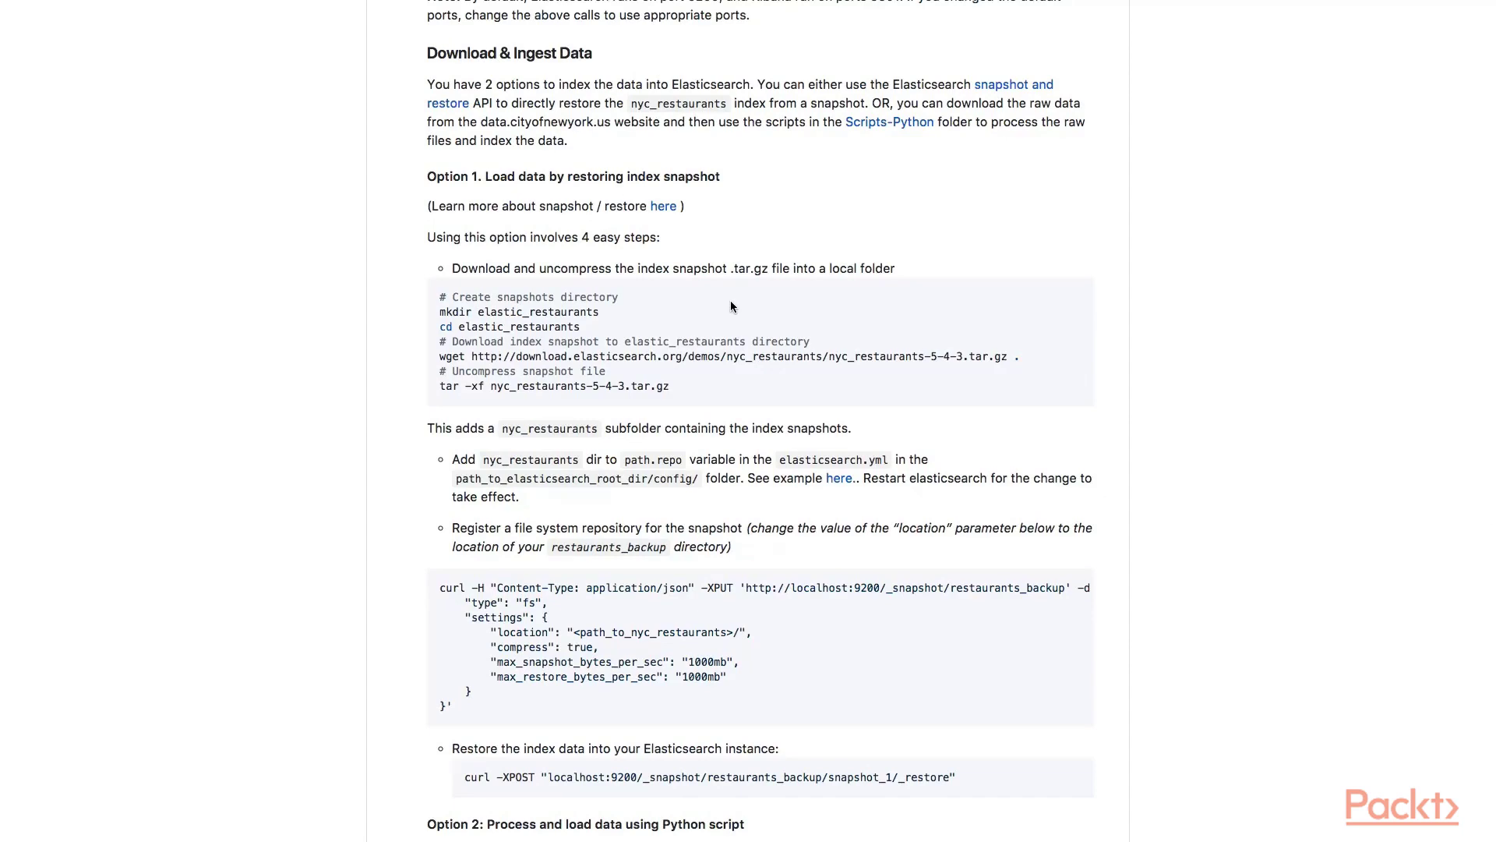
scroll(731, 306, "down", 5)
scroll(731, 307, "up", 5)
scroll(731, 307, "down", 1)
scroll(731, 308, "down", 5)
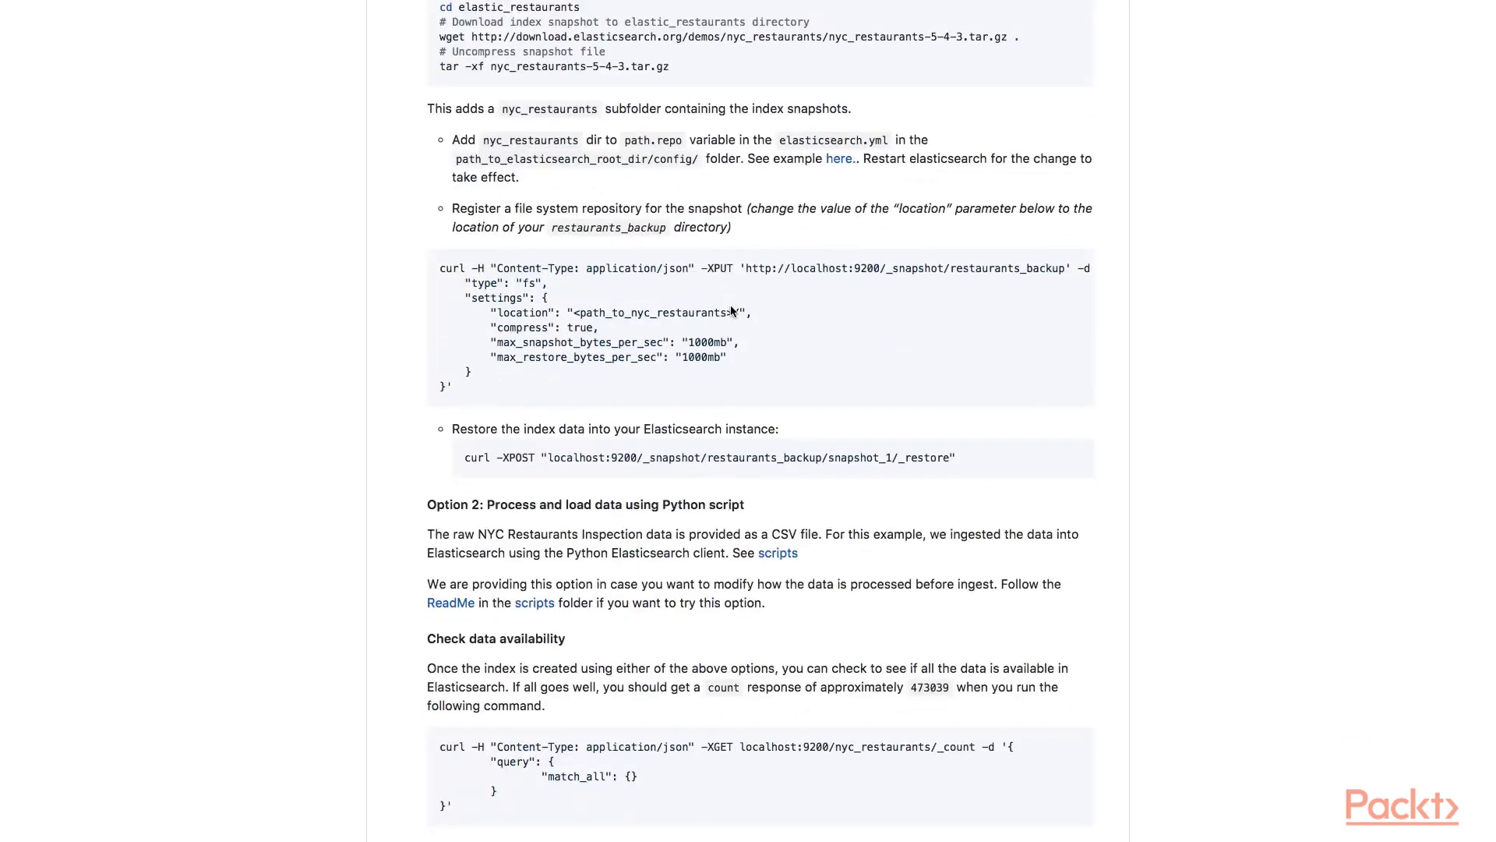
scroll(495, 127, "up", 4)
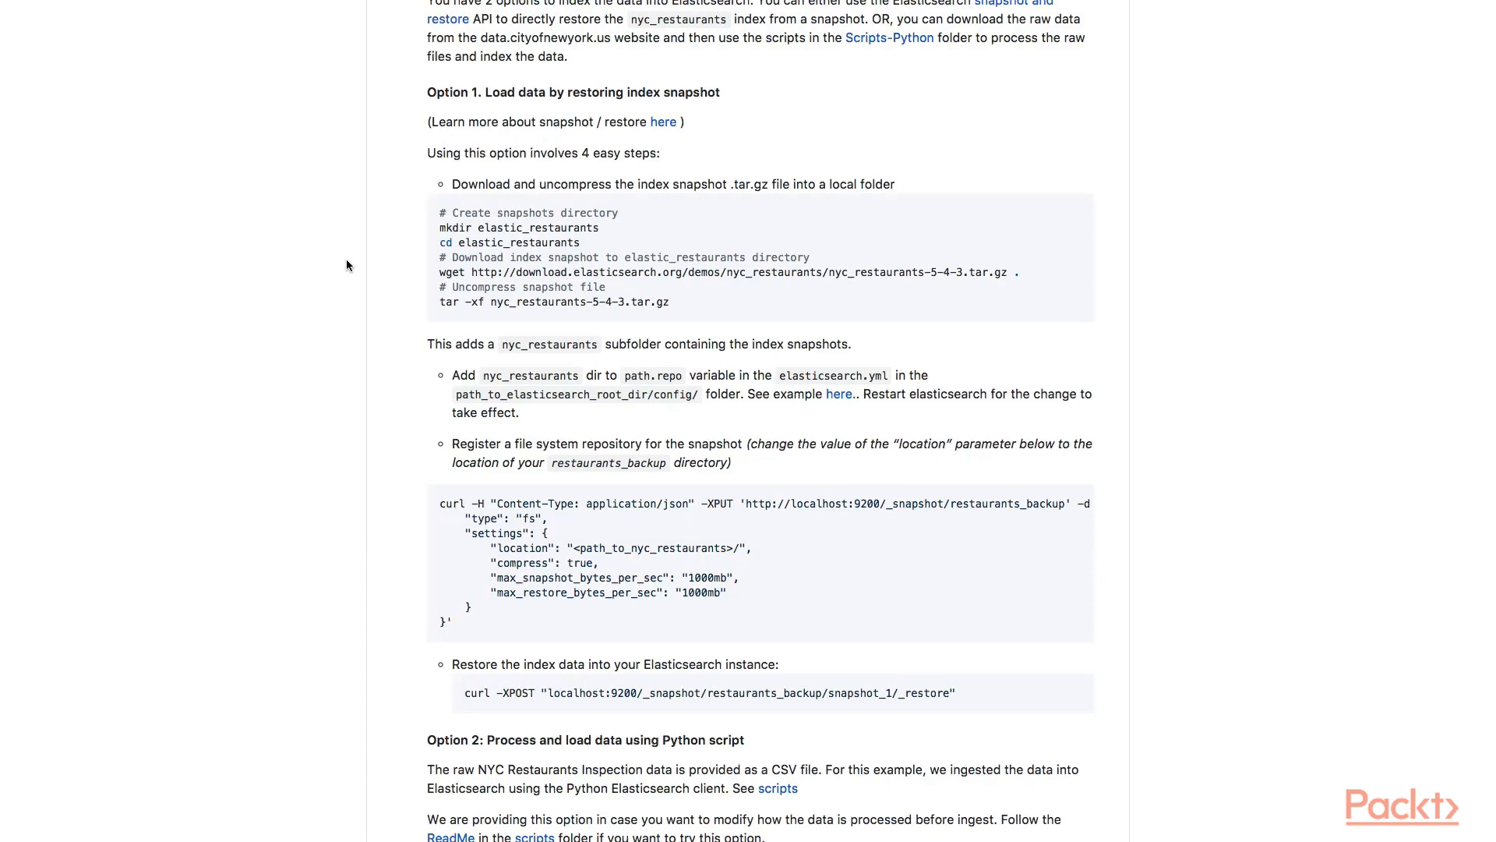
scroll(346, 264, "up", 15)
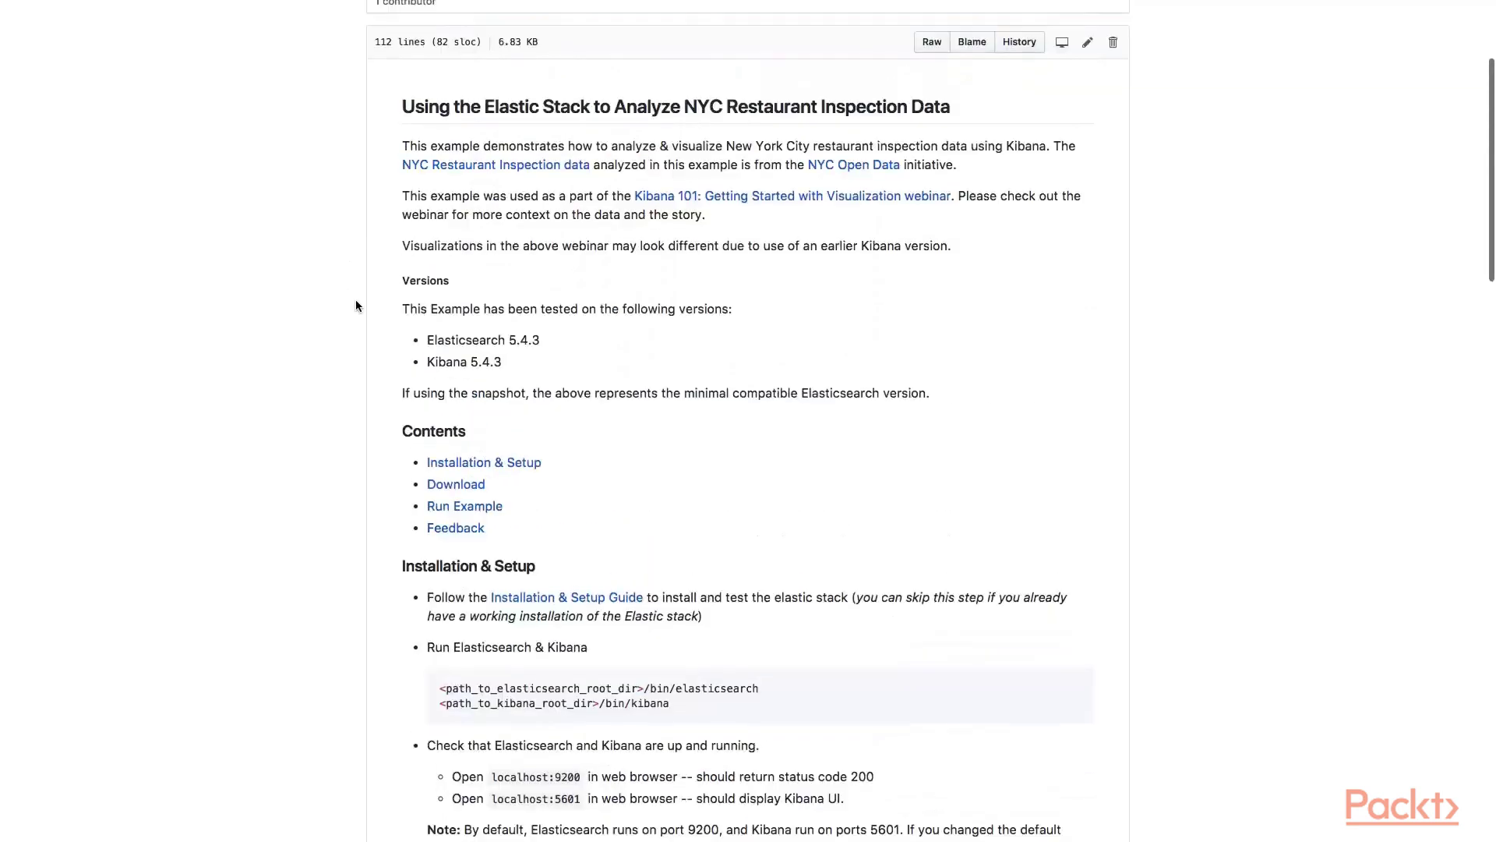
scroll(355, 305, "up", 3)
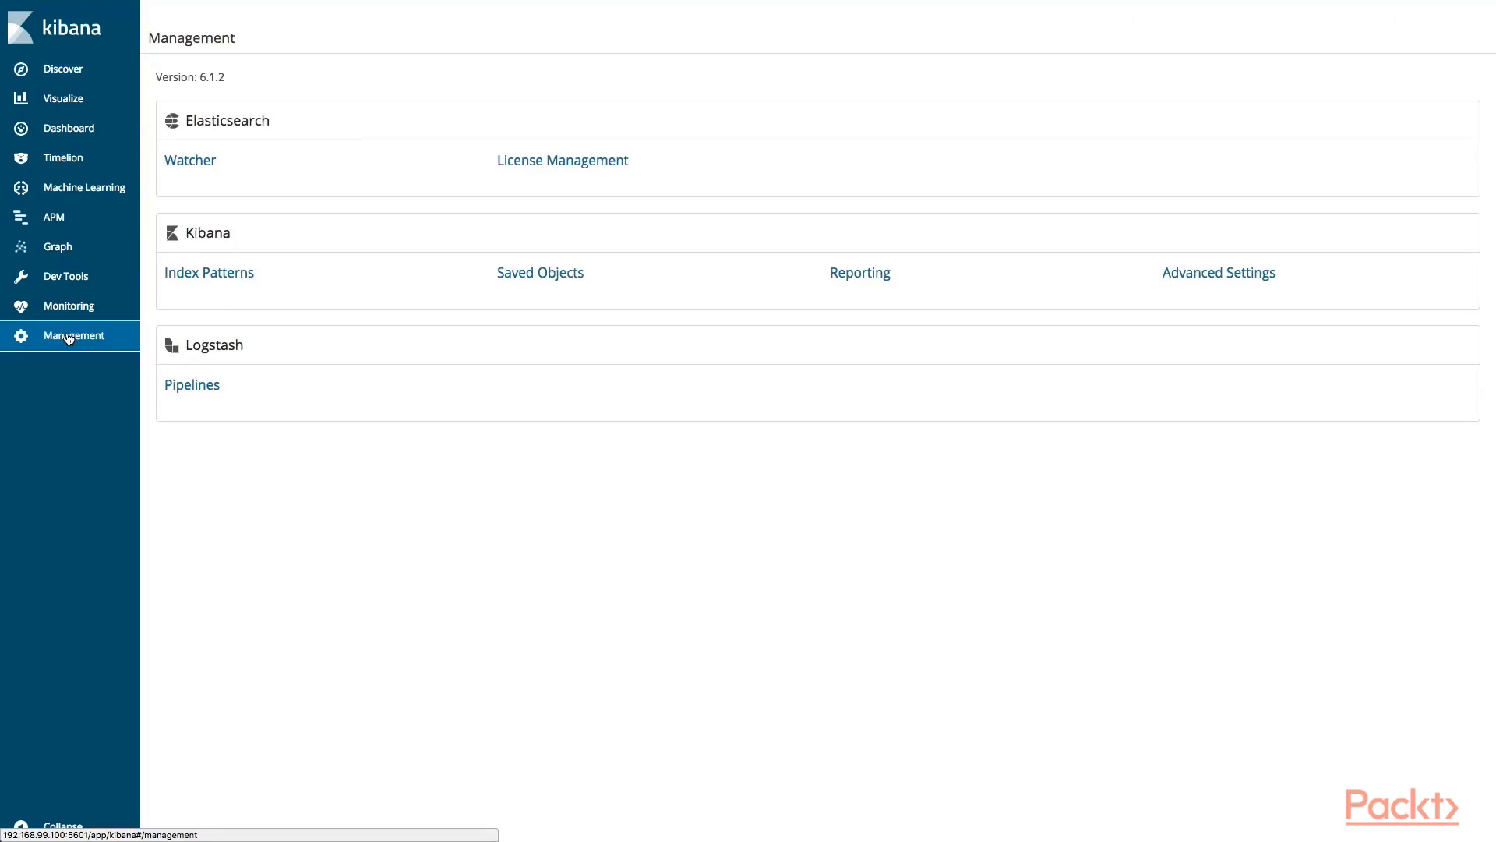
Review the nyc* index pattern and its Grade_Date field, then delete the pattern.
left_click(198, 278)
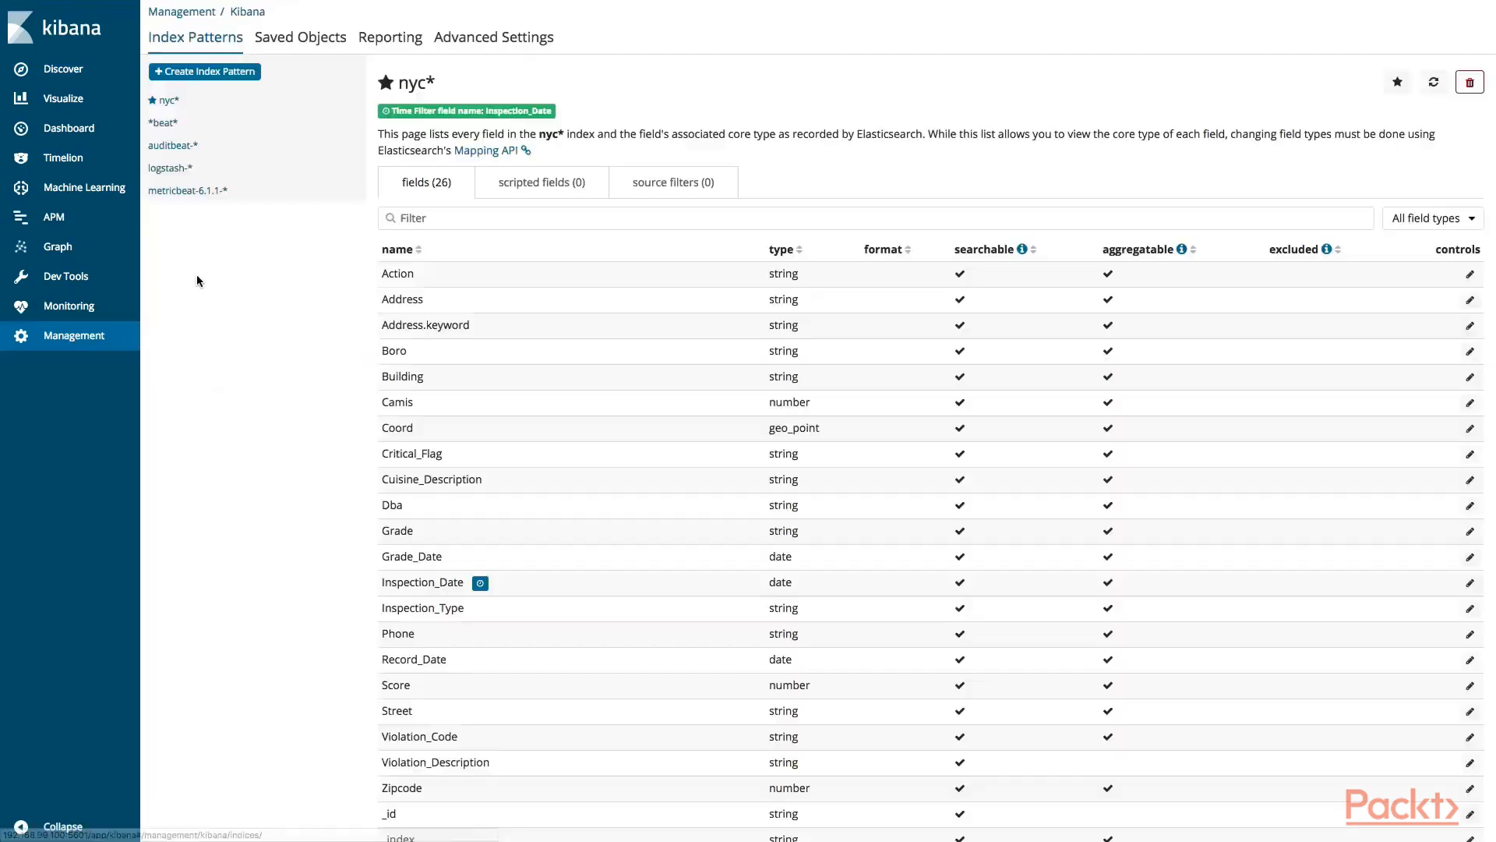
left_click(411, 86)
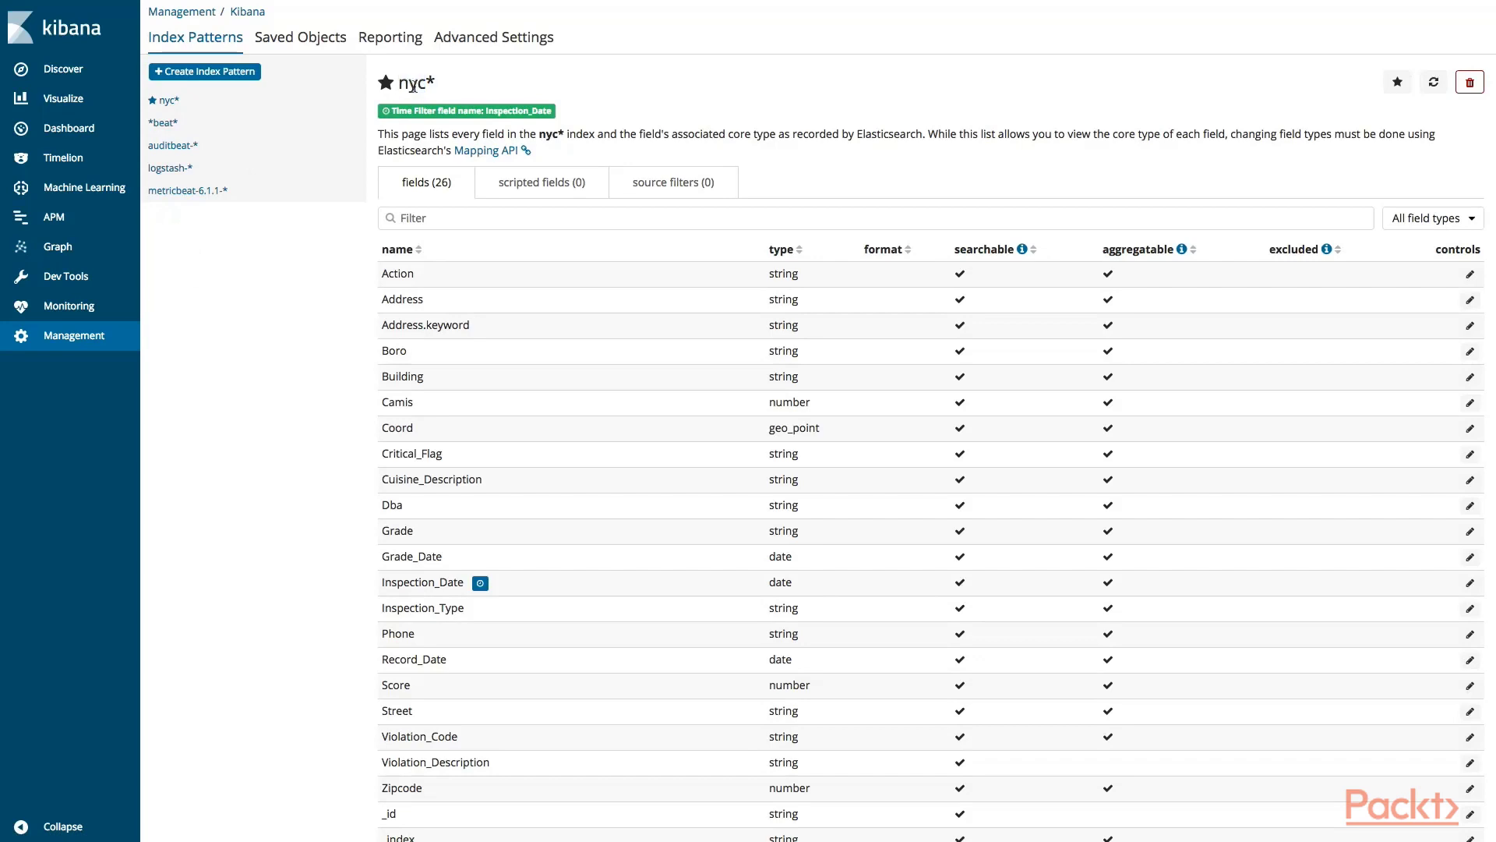
left_click_drag(411, 85, 441, 90)
left_click_drag(378, 557, 446, 560)
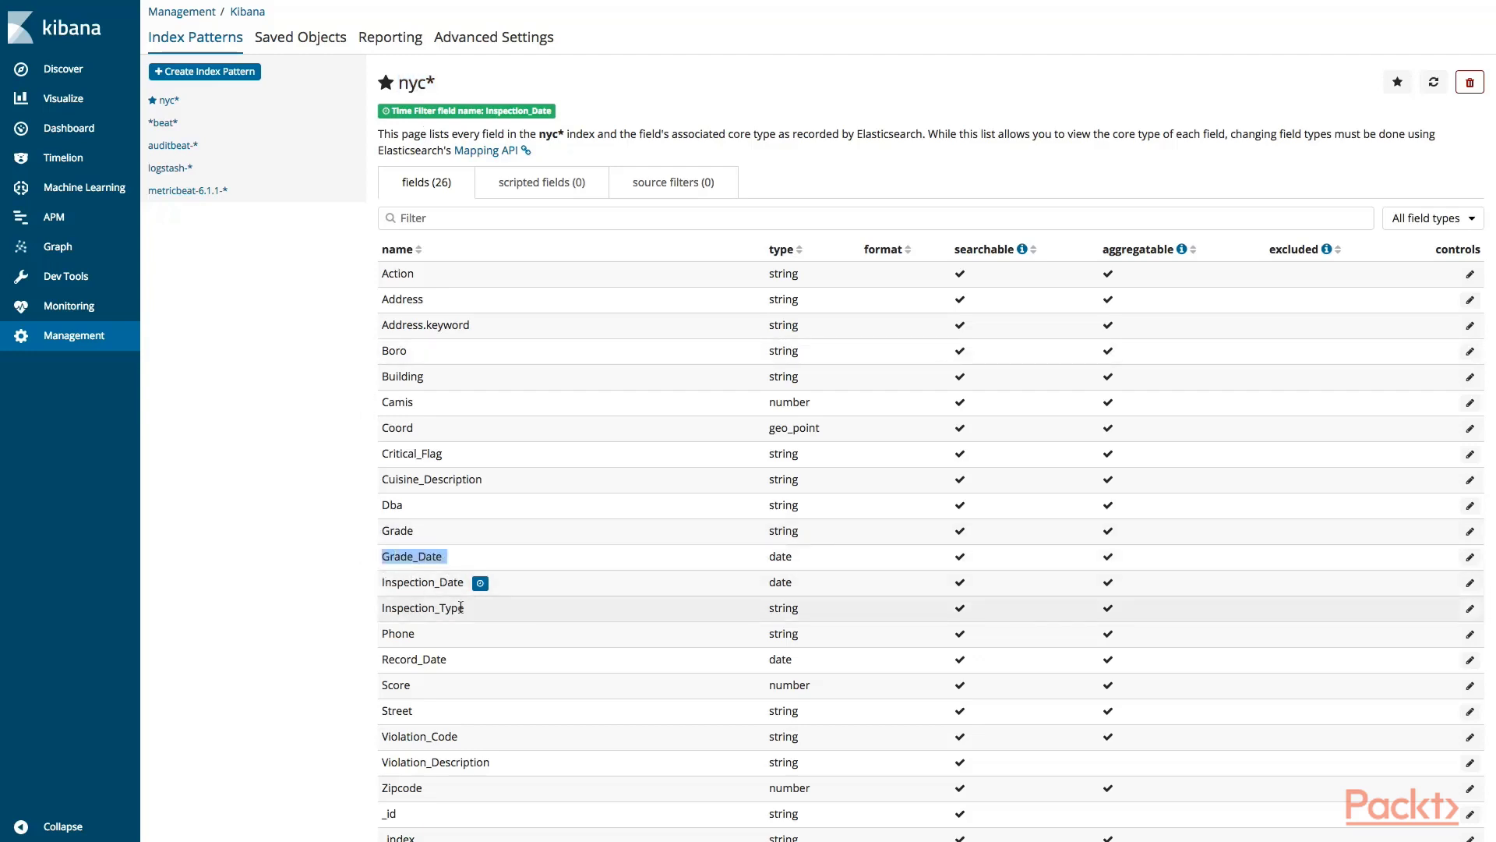
left_click(1470, 81)
left_click(841, 399)
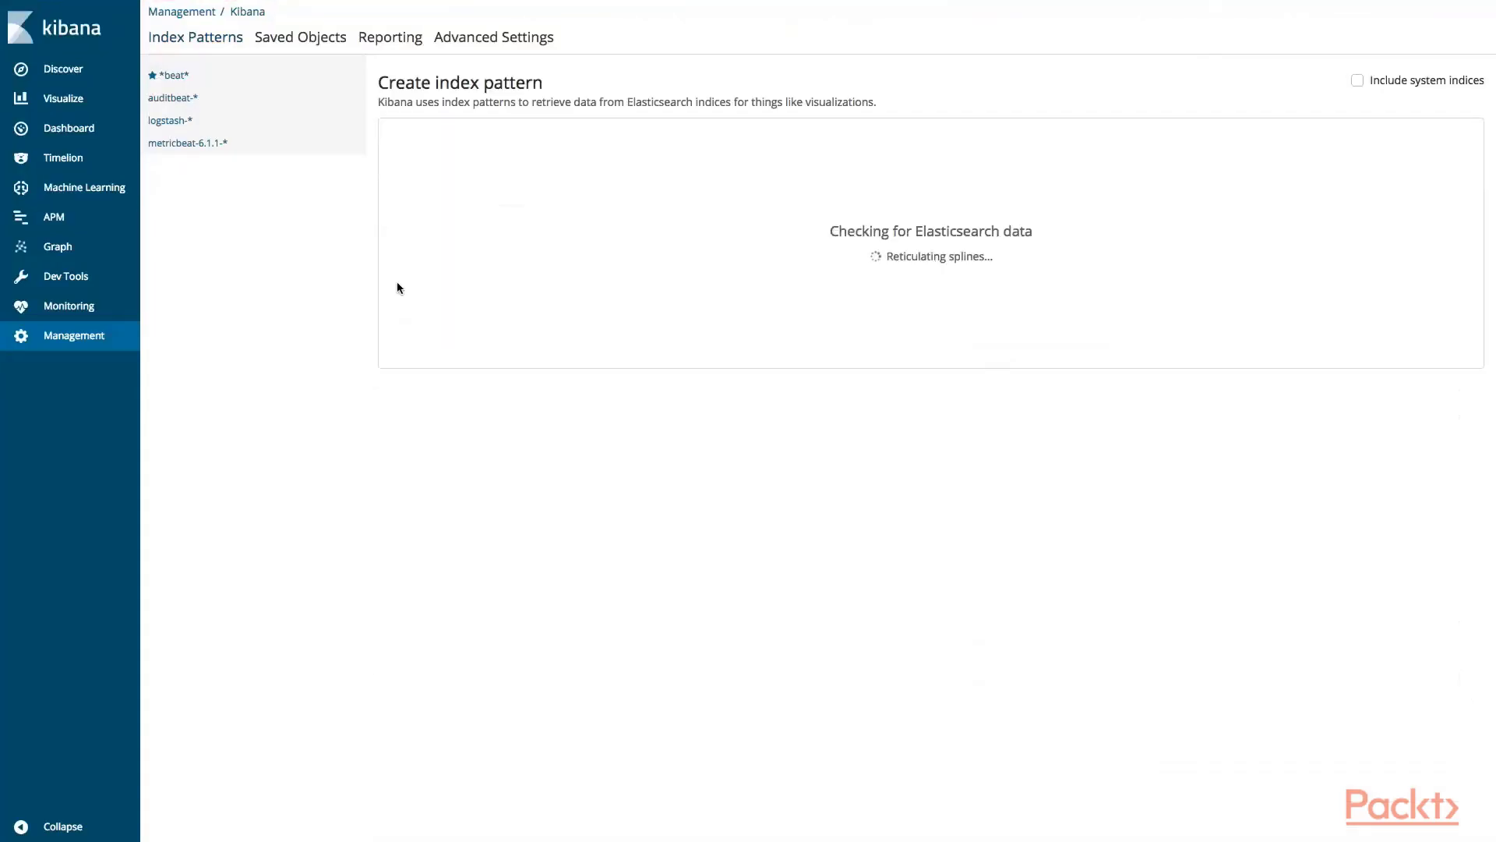
Start a new index pattern matching nyc*.
left_click(92, 338)
left_click(207, 275)
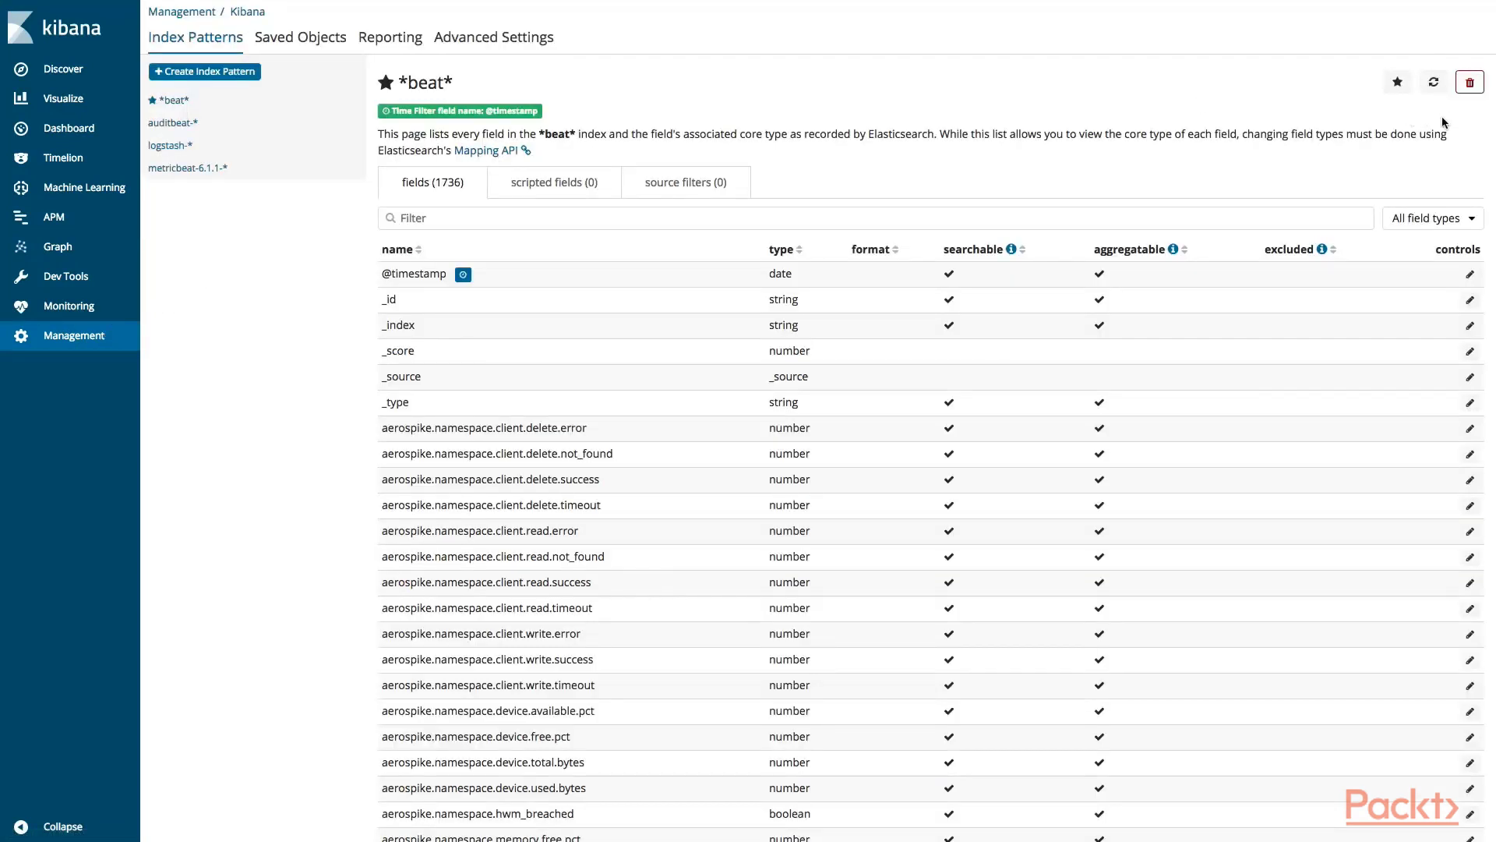
left_click(196, 72)
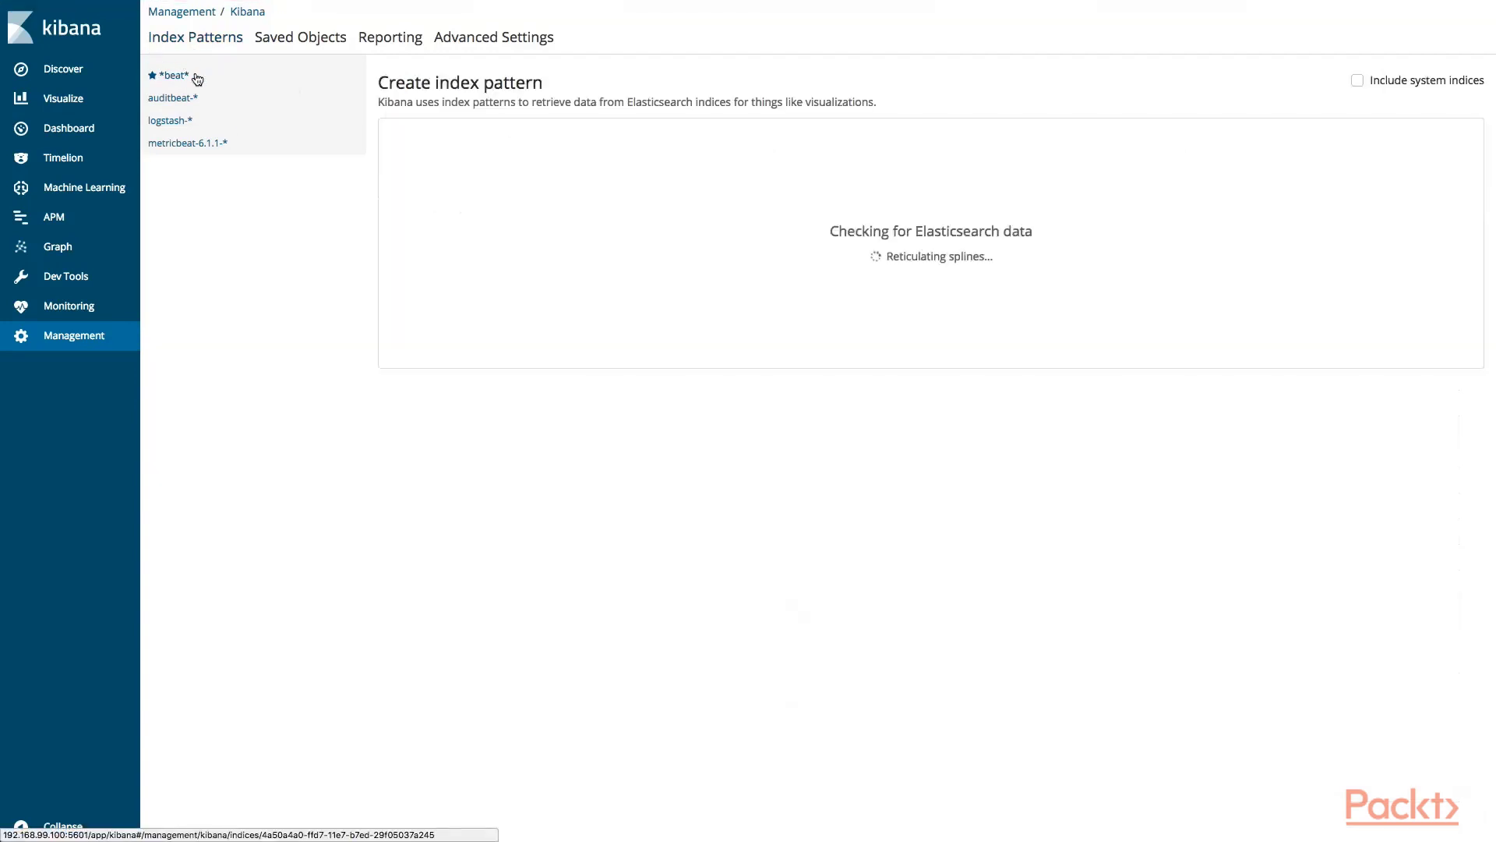
type("nyc*")
left_click(525, 314)
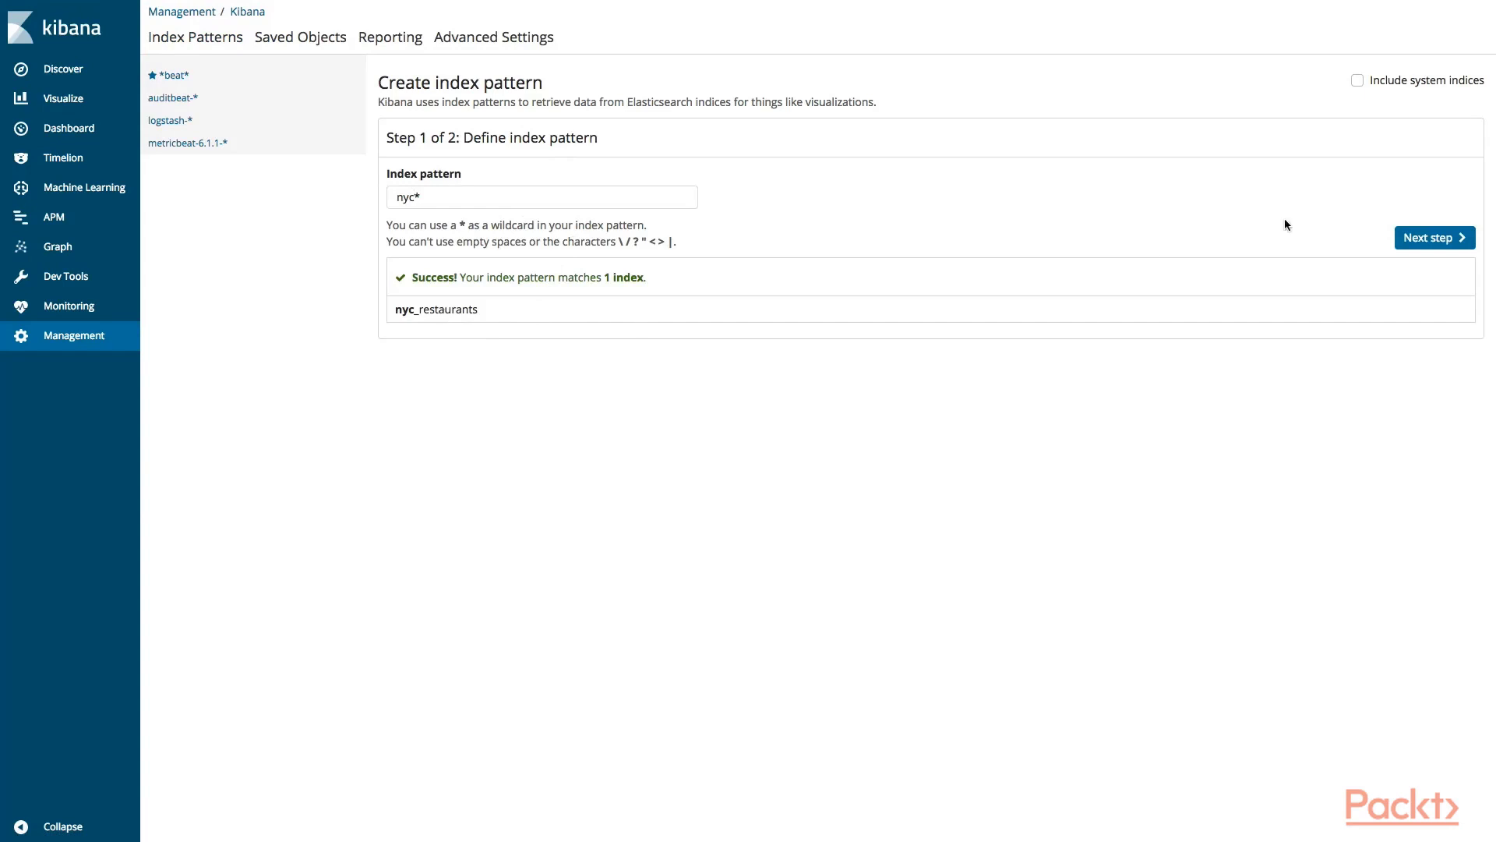
left_click(1408, 240)
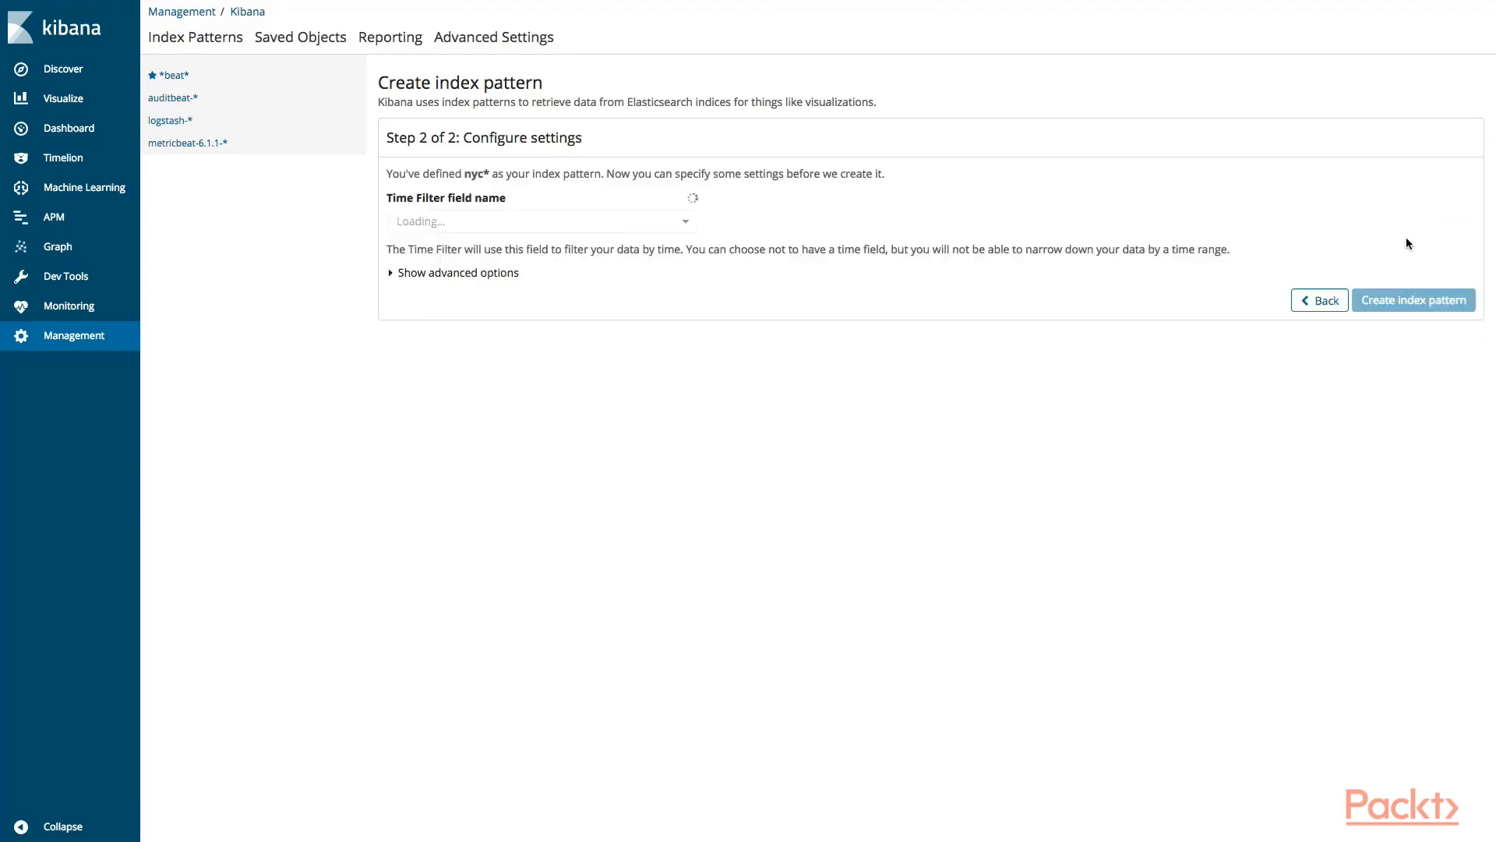
Use Inspection_Date as the time field, create the pattern, and make it the default.
left_click(532, 226)
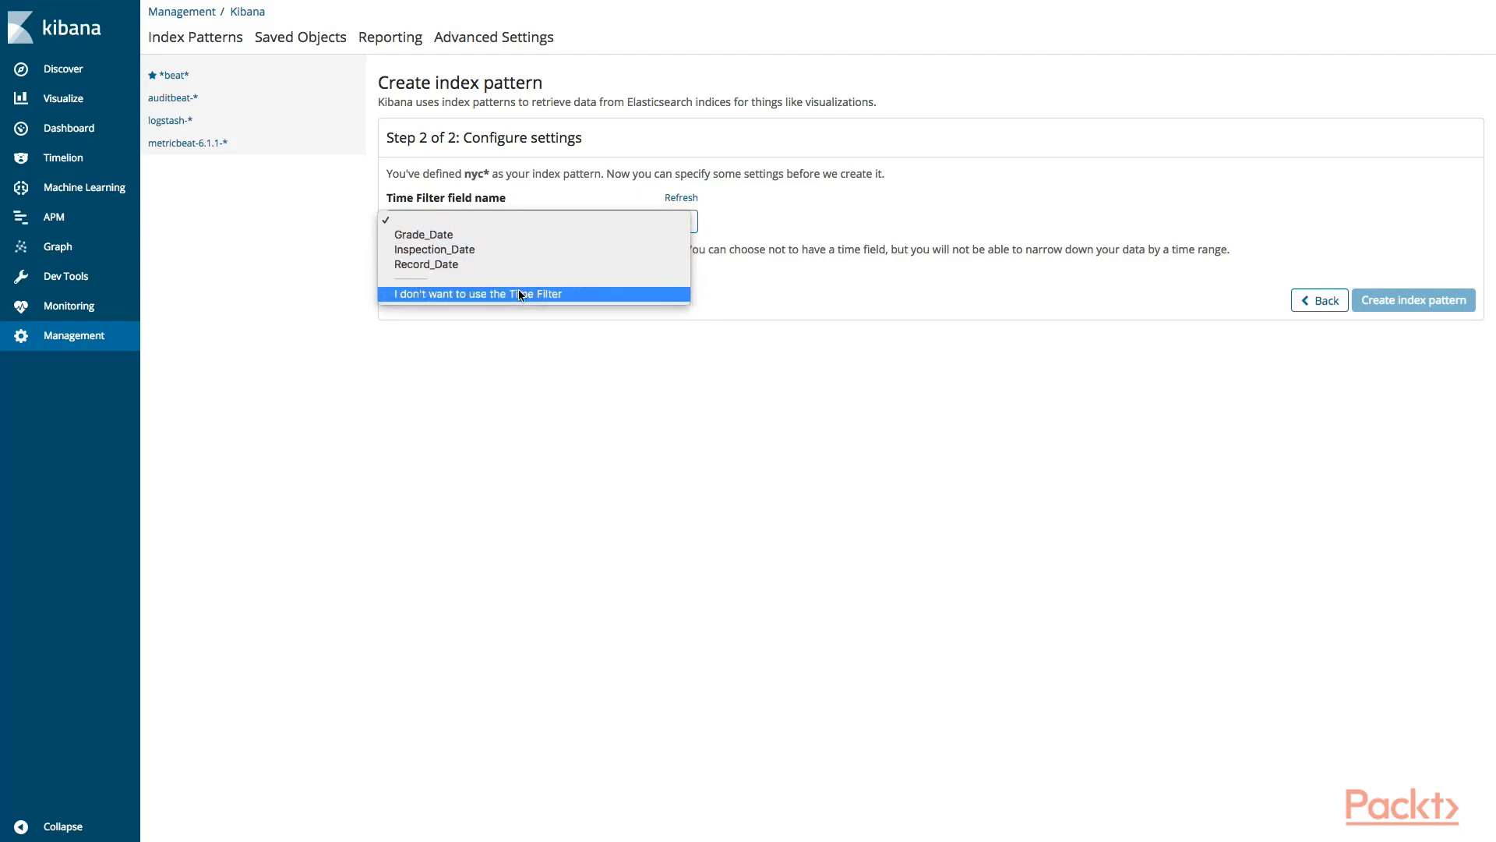
left_click(493, 249)
left_click(1424, 311)
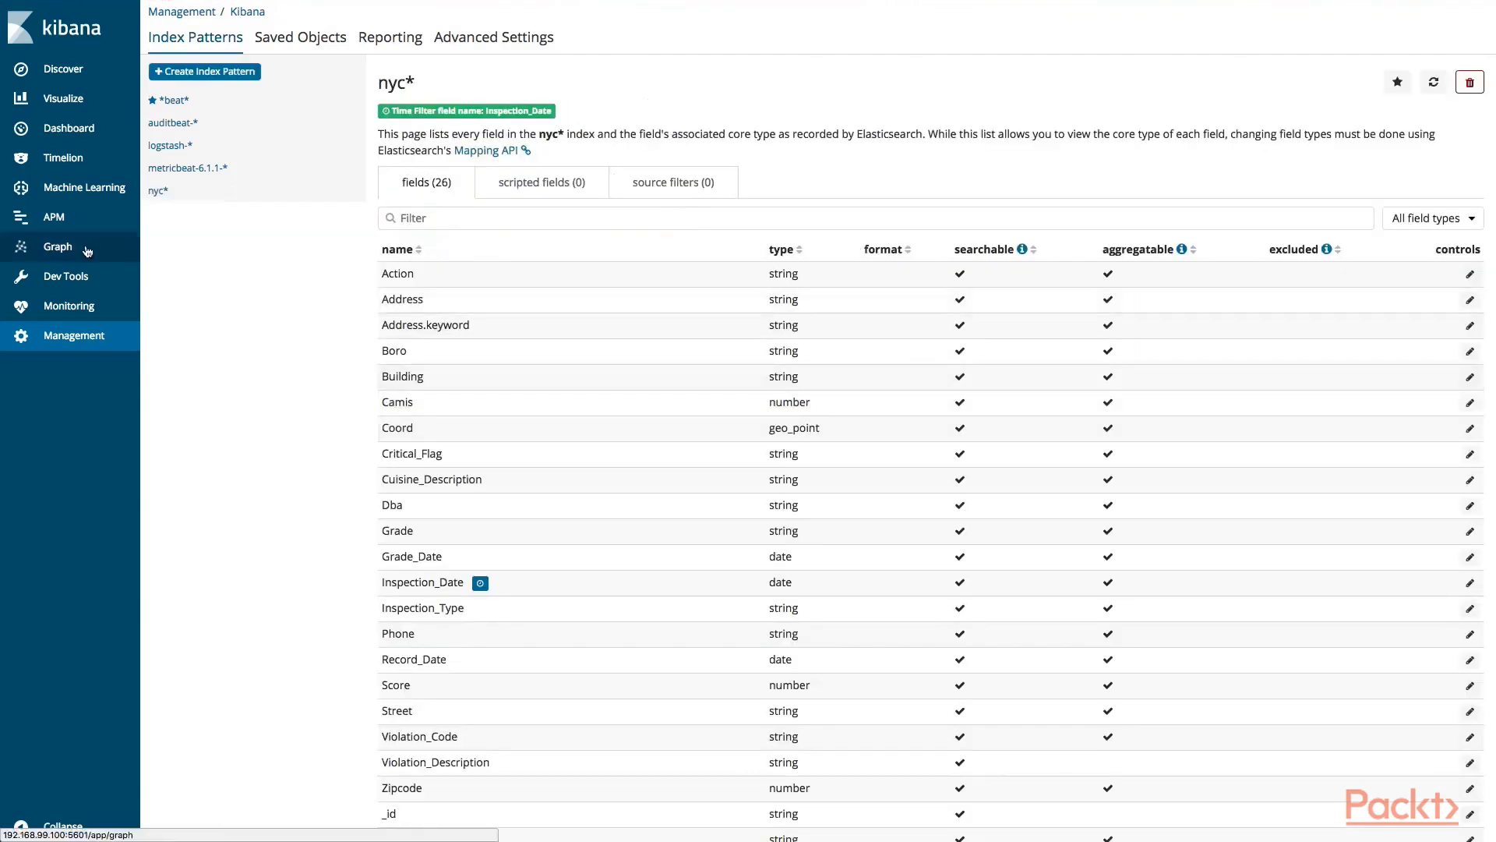
left_click(164, 193)
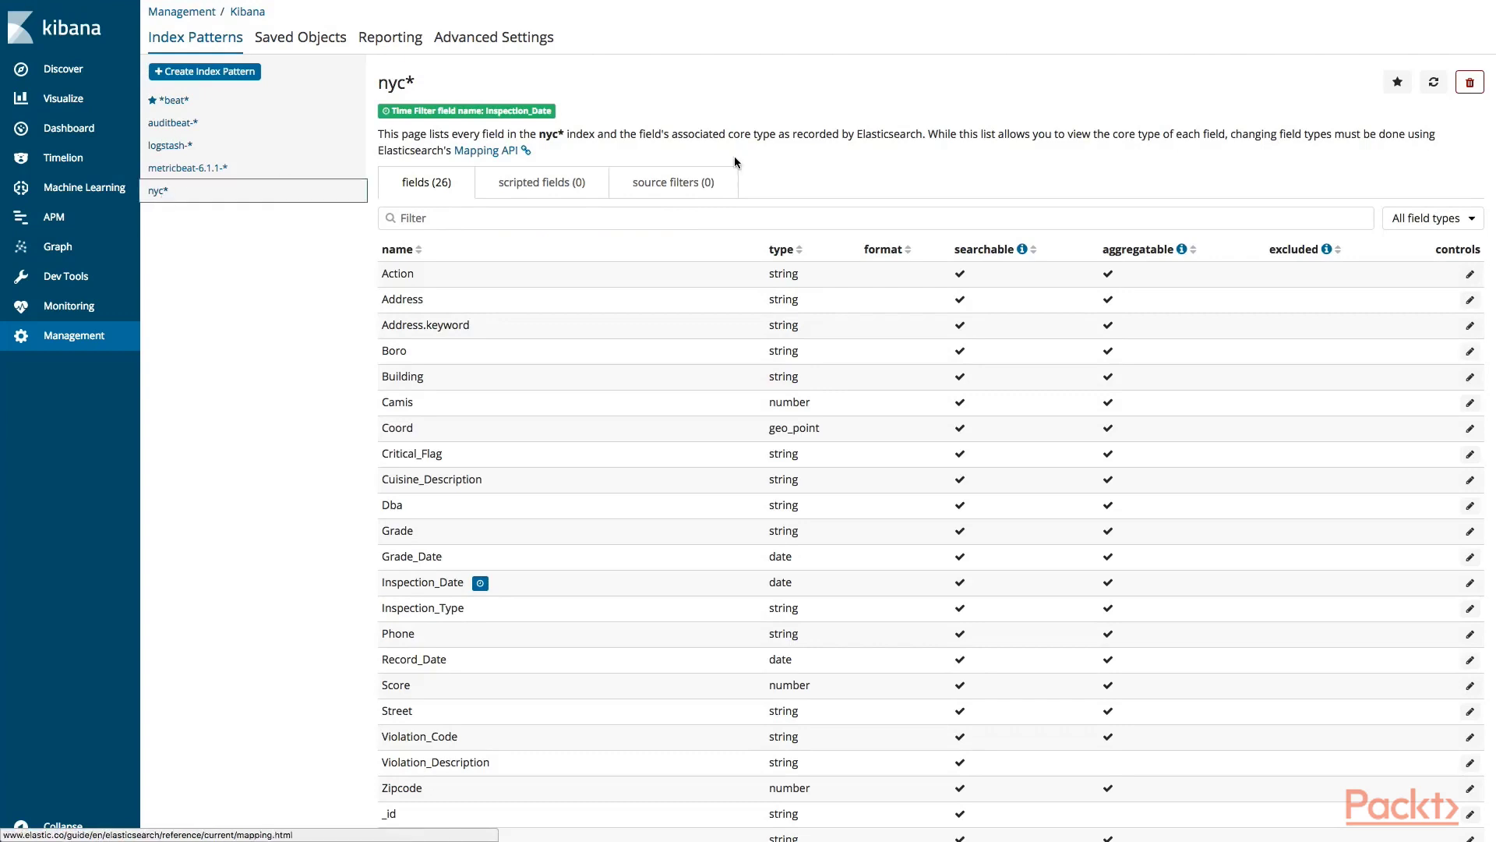
left_click(1397, 82)
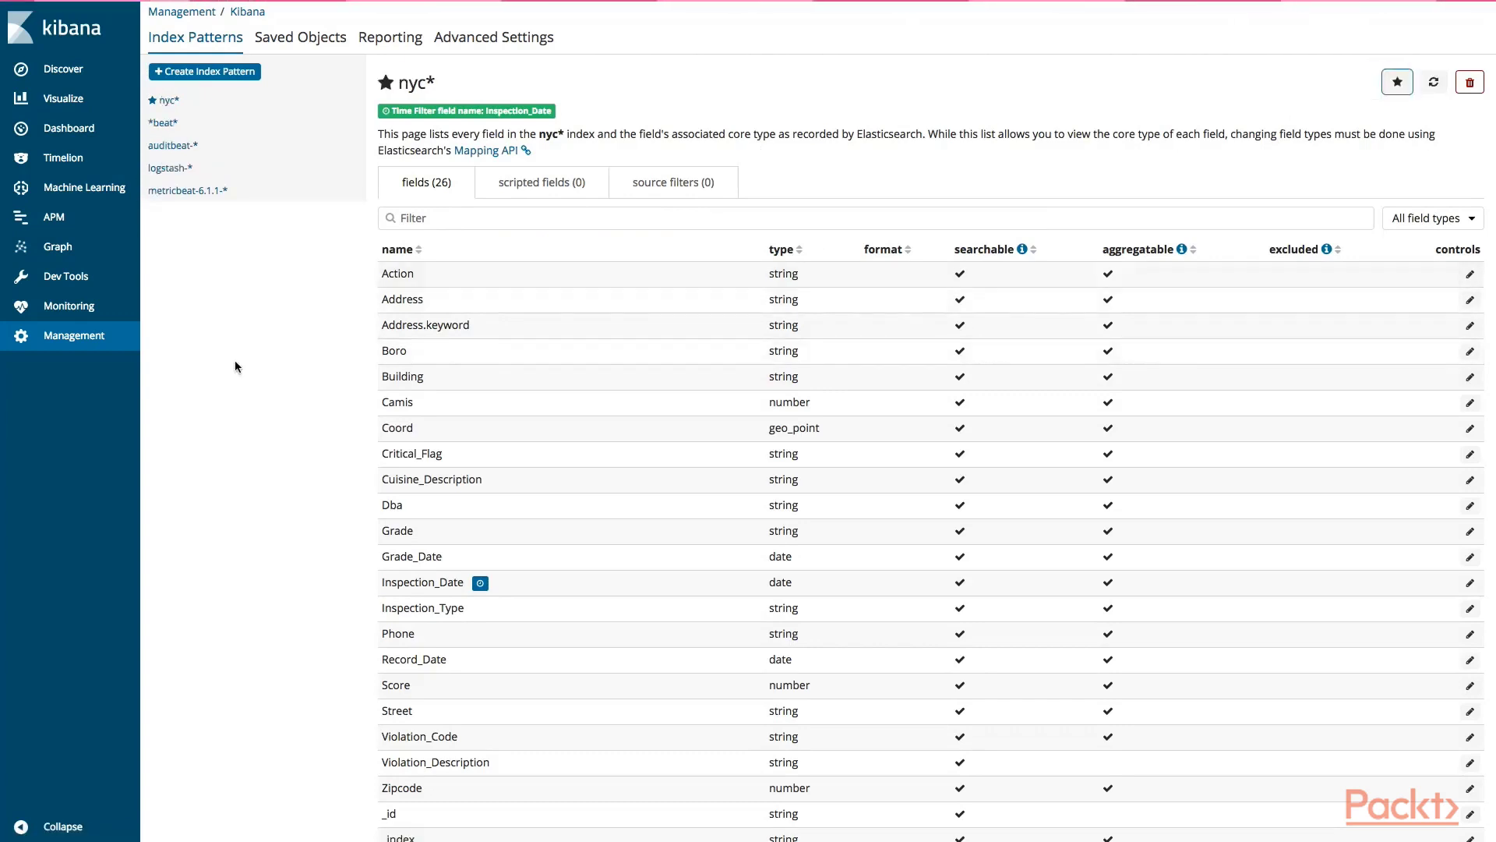
Show the nyc* documents in Discover over the last 5 years (432,742 hits).
left_click(65, 72)
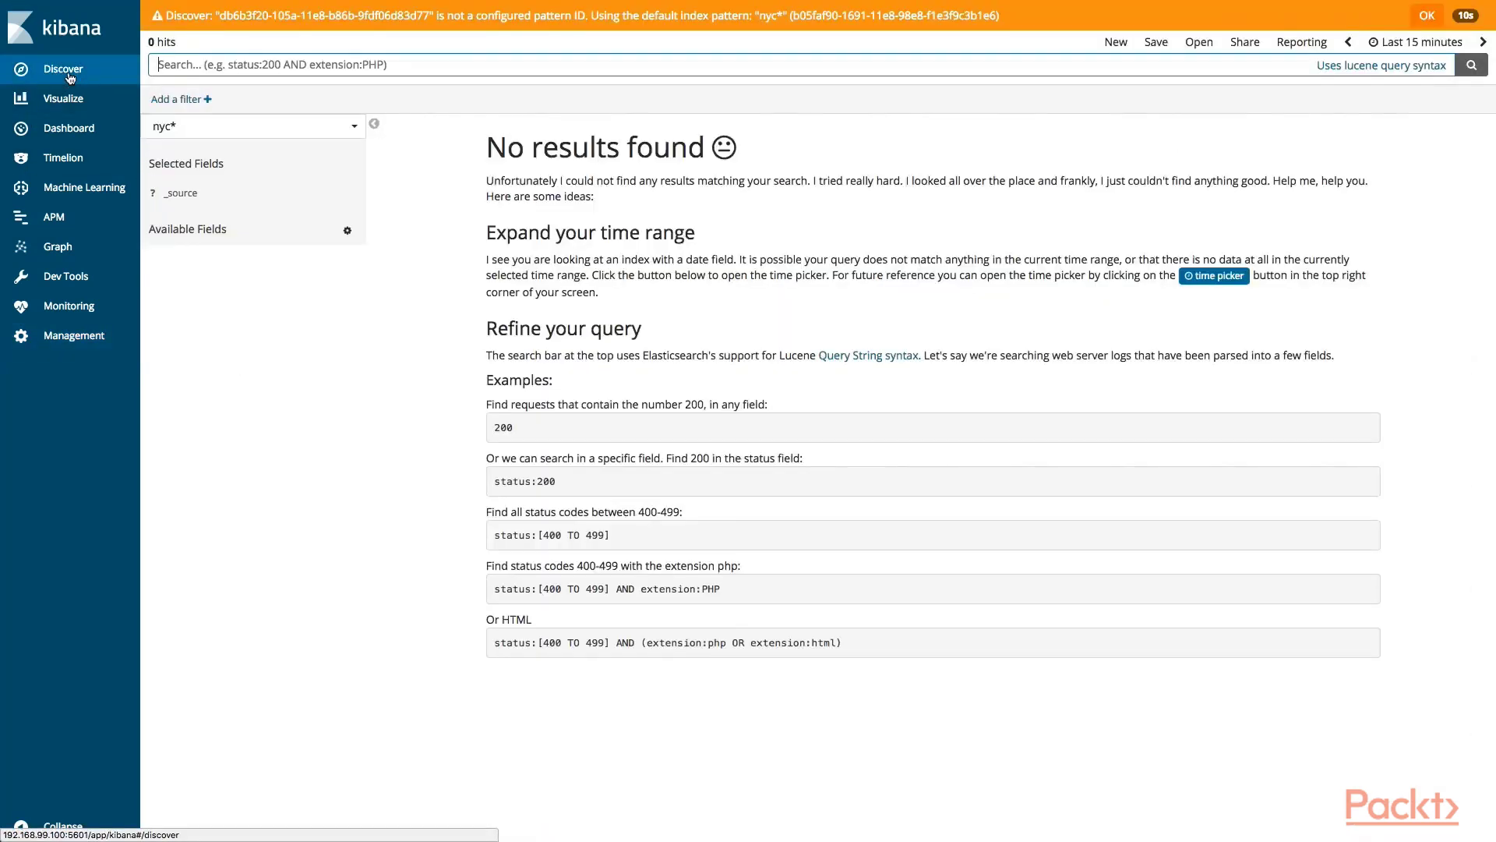
left_click(1433, 16)
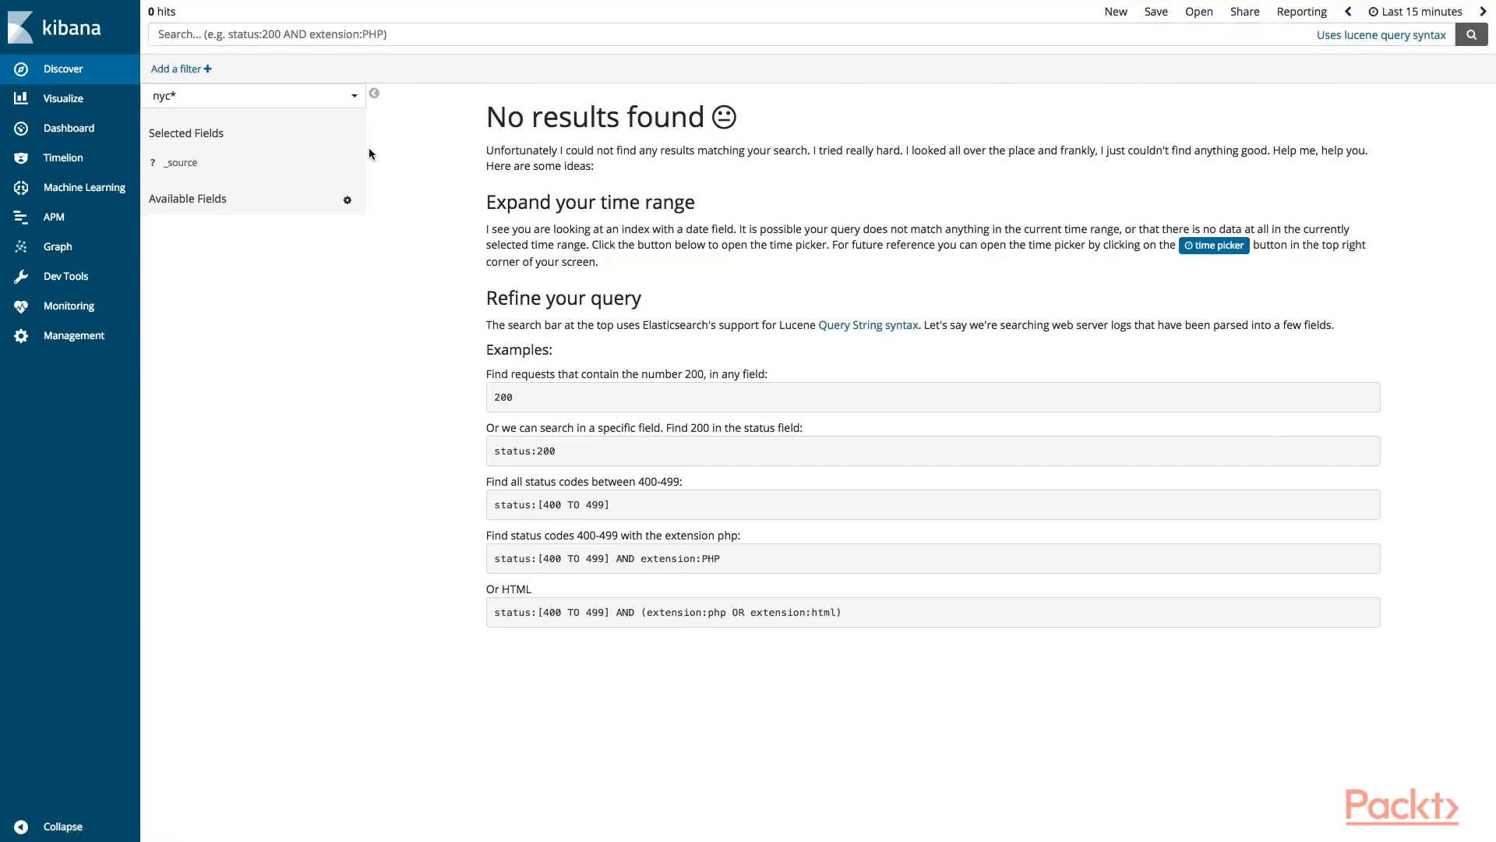
left_click(1395, 16)
left_click(1407, 158)
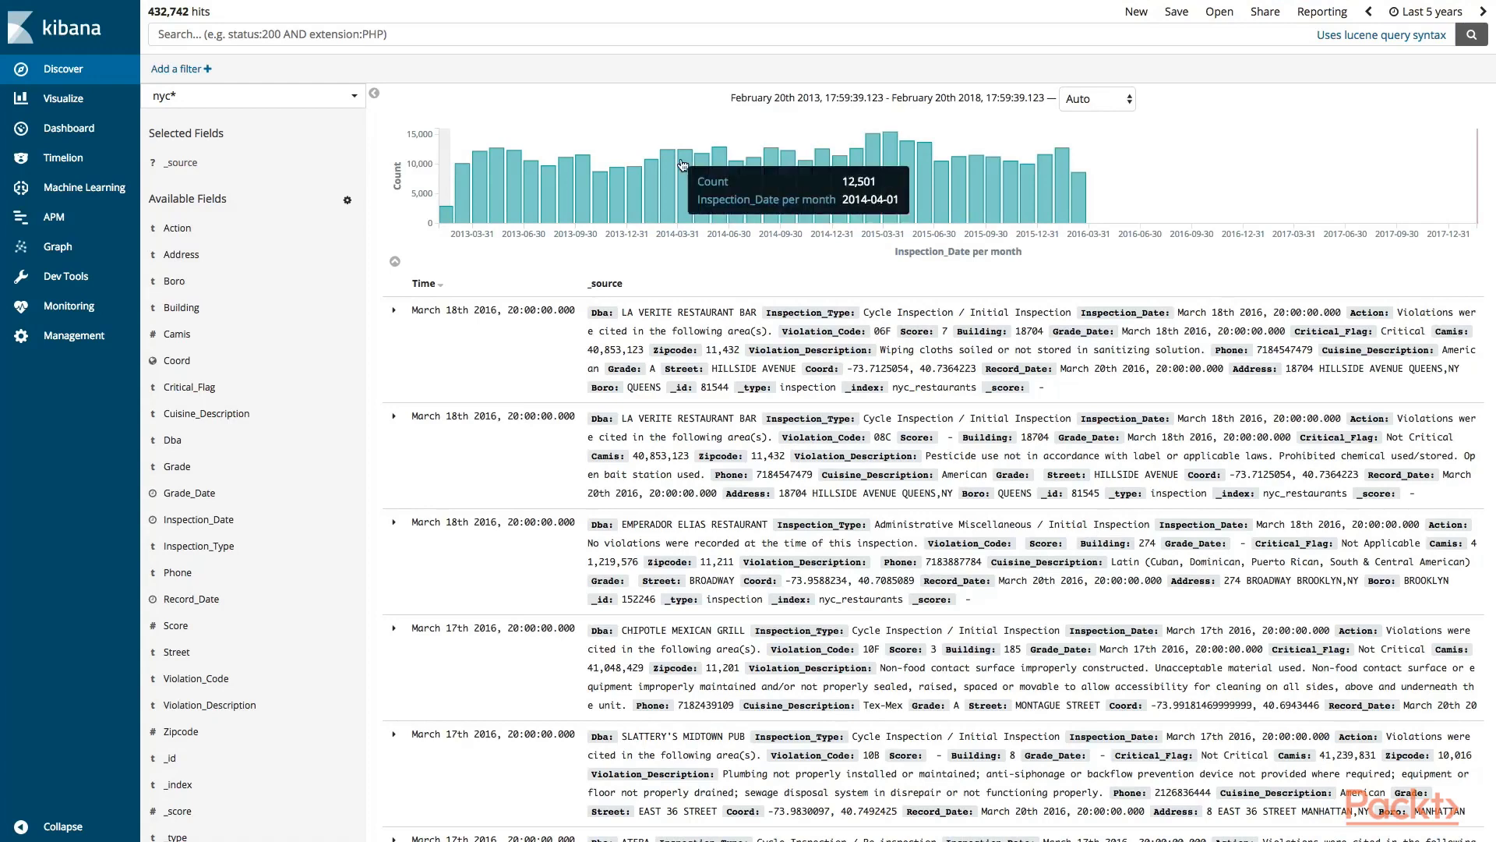
Save the current Discover search under the name packt_elastic_nyc_data.
scroll(1055, 59, "up", 2)
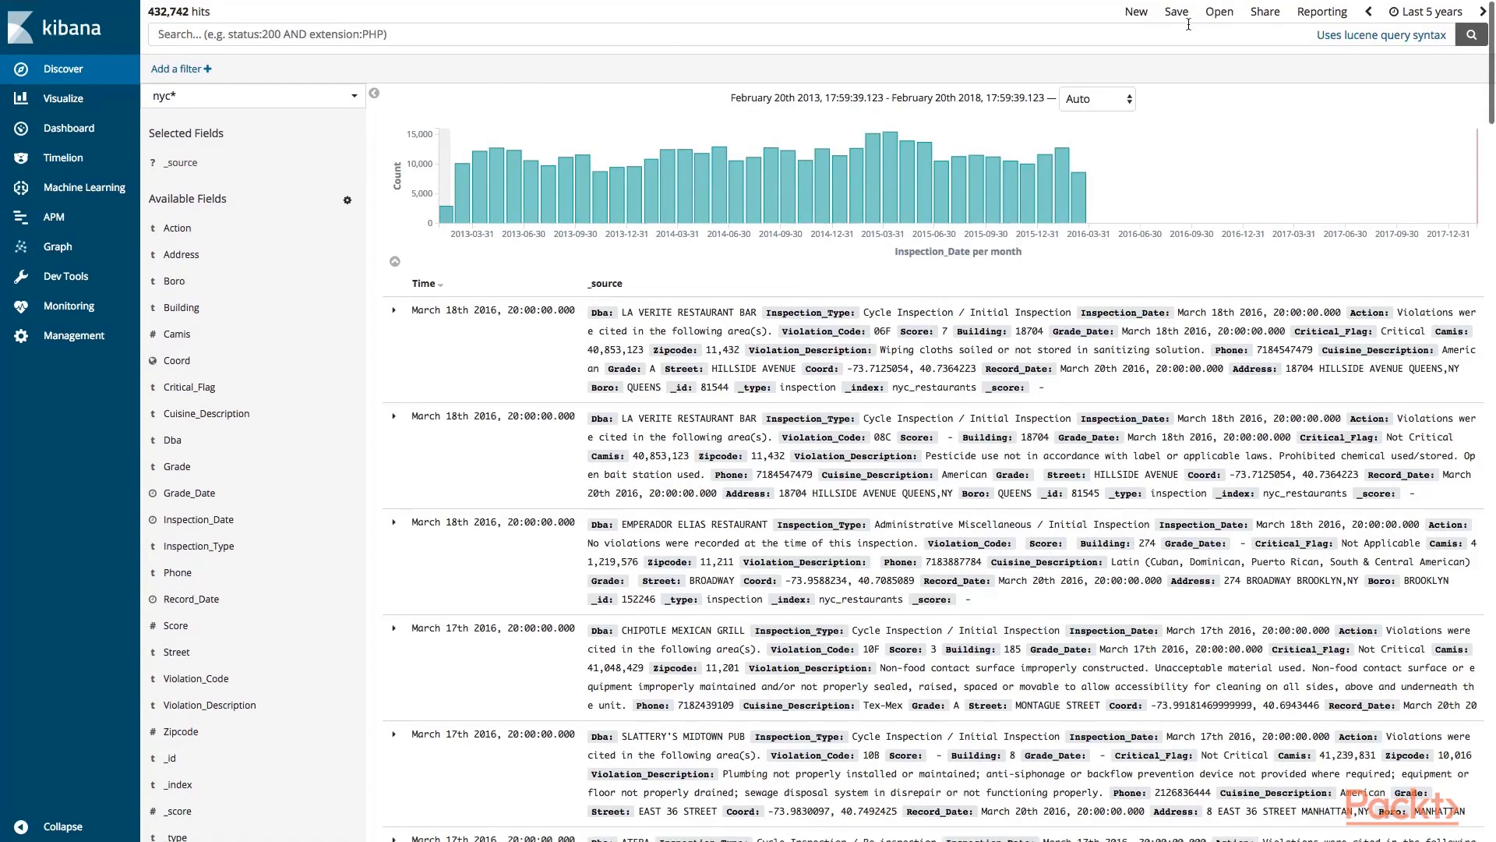
left_click(1177, 12)
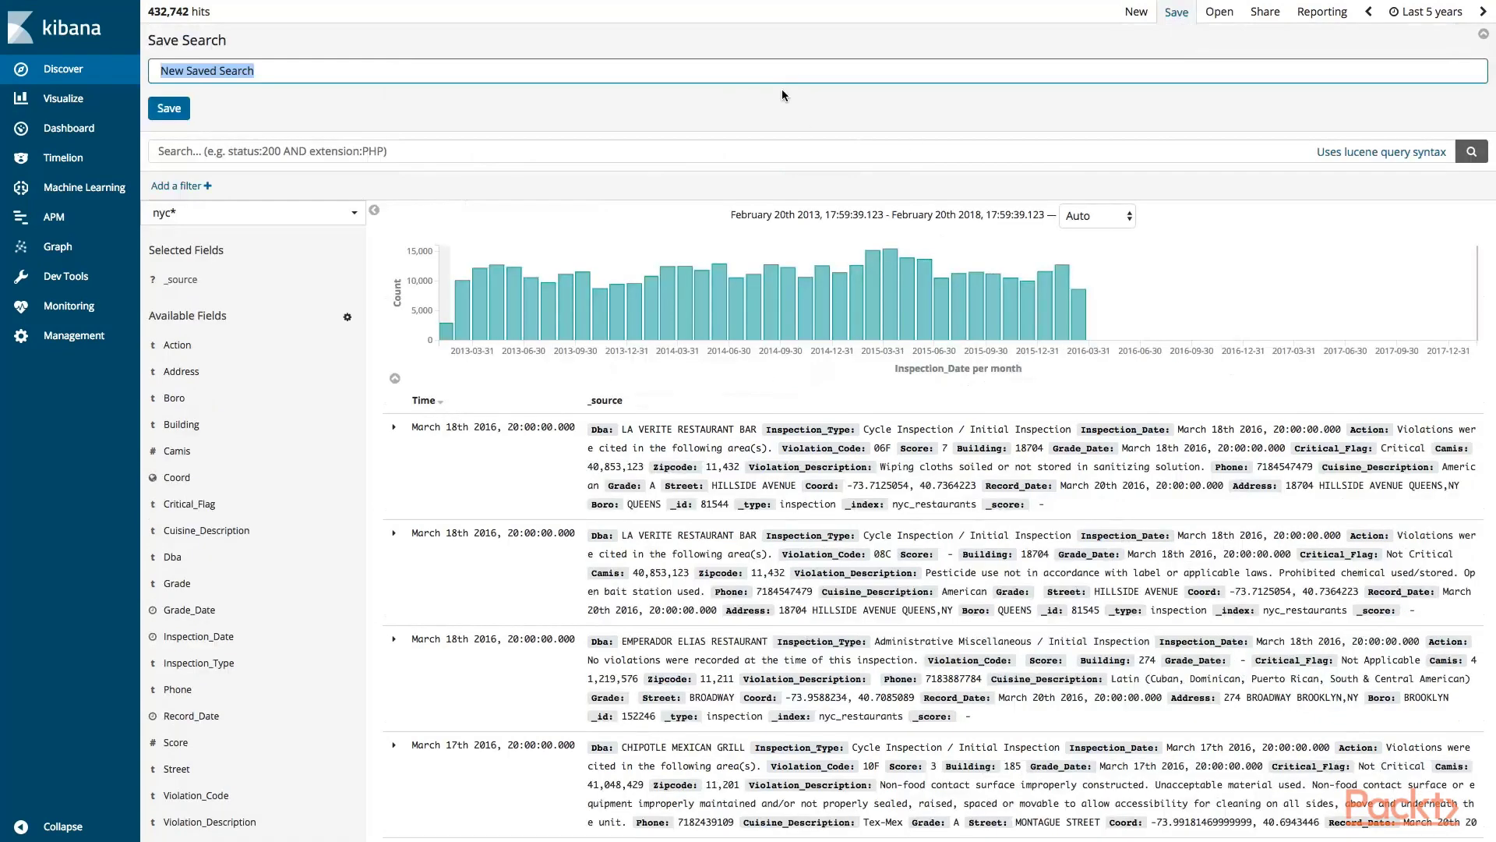
type("packt_elastic")
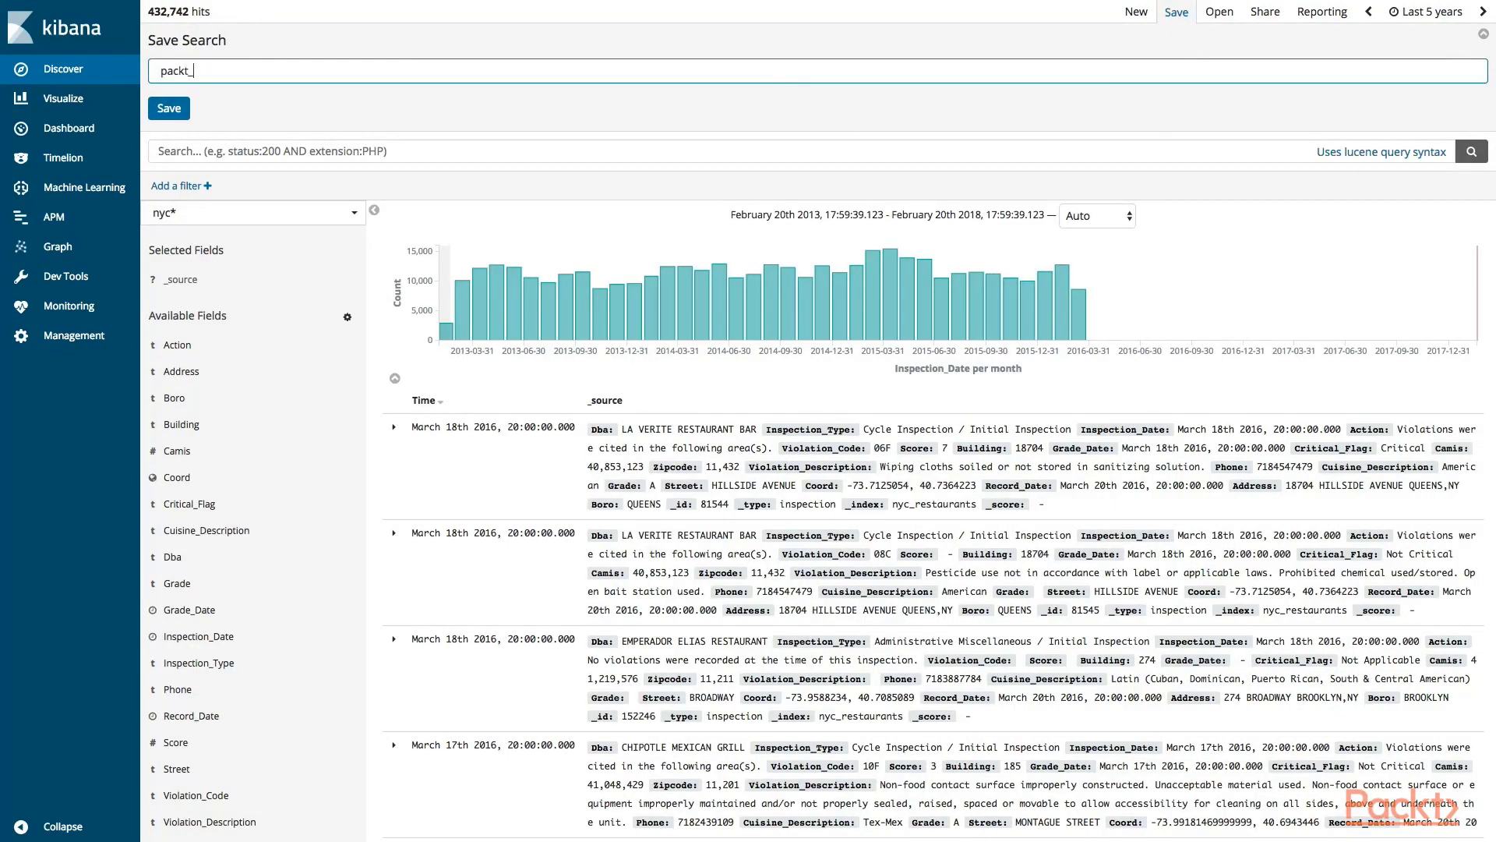
type("_nyc_data")
left_click(170, 108)
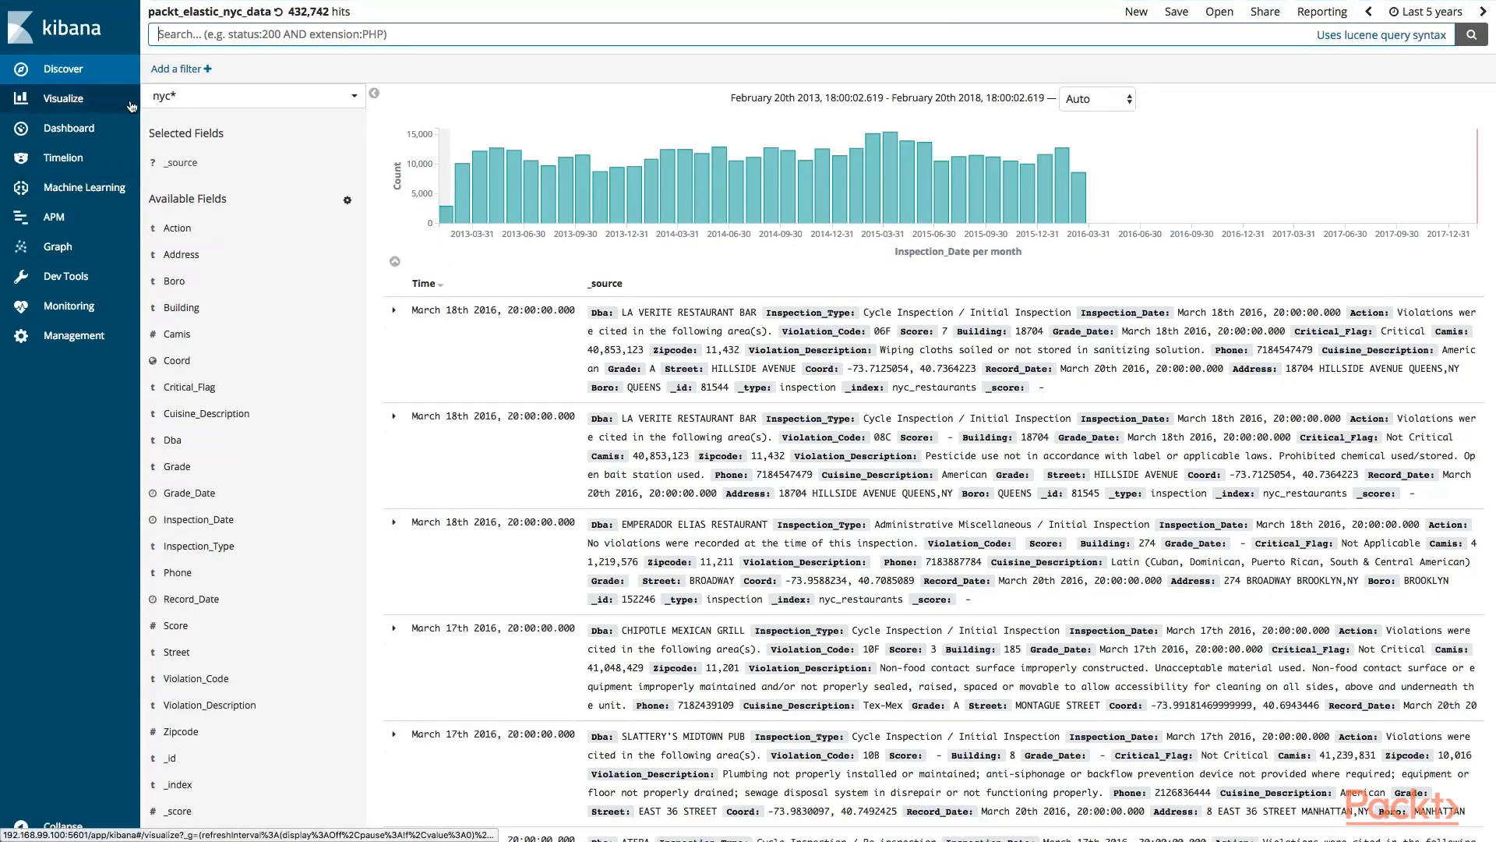
Create a Coordinate Map visualization from the packt_elastic_nyc_data saved search.
left_click(75, 107)
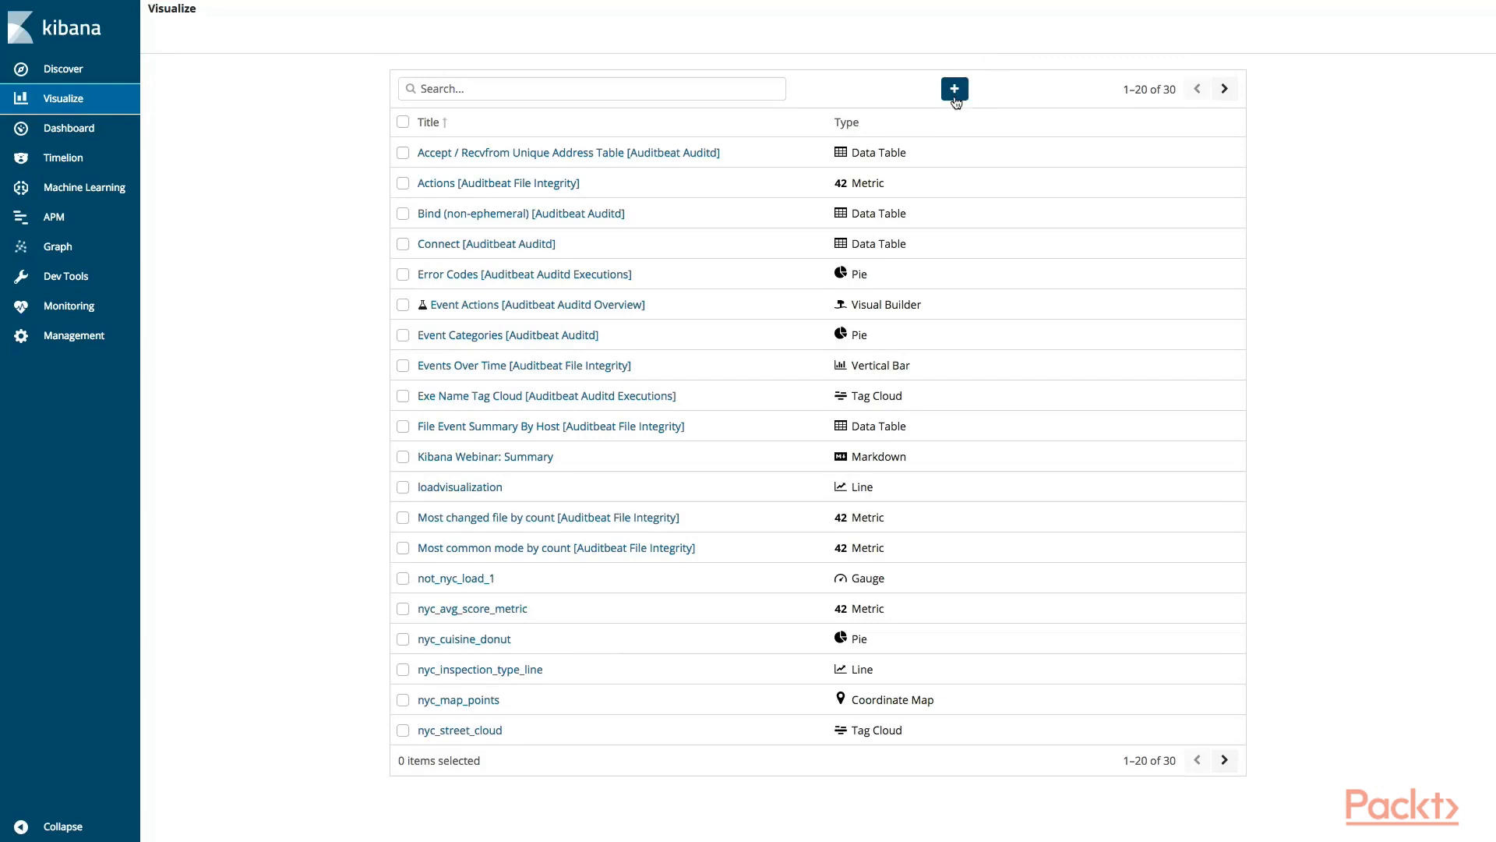
left_click(956, 100)
scroll(858, 499, "down", 2)
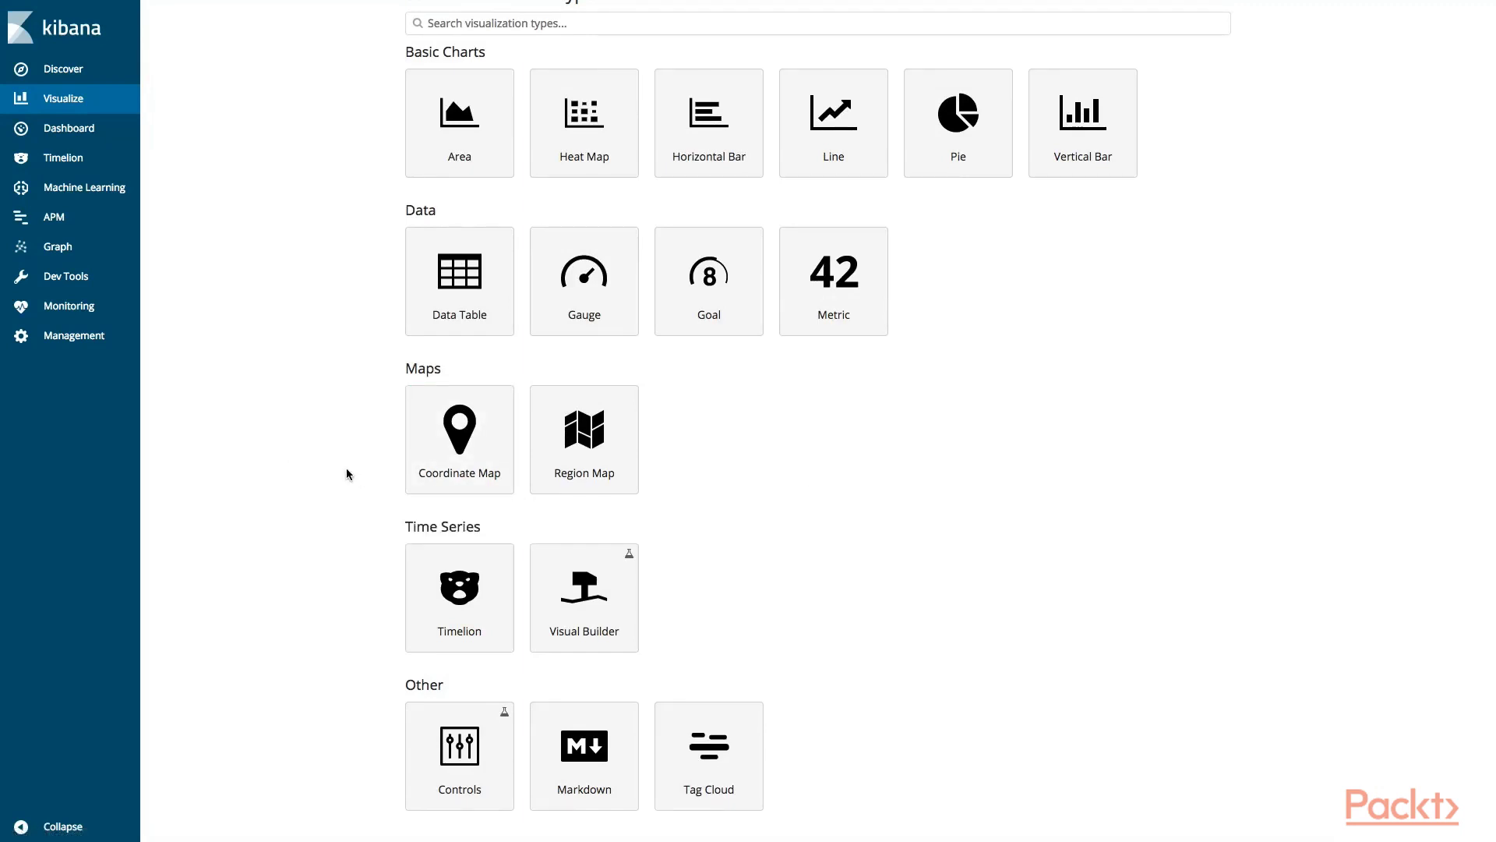
left_click(498, 457)
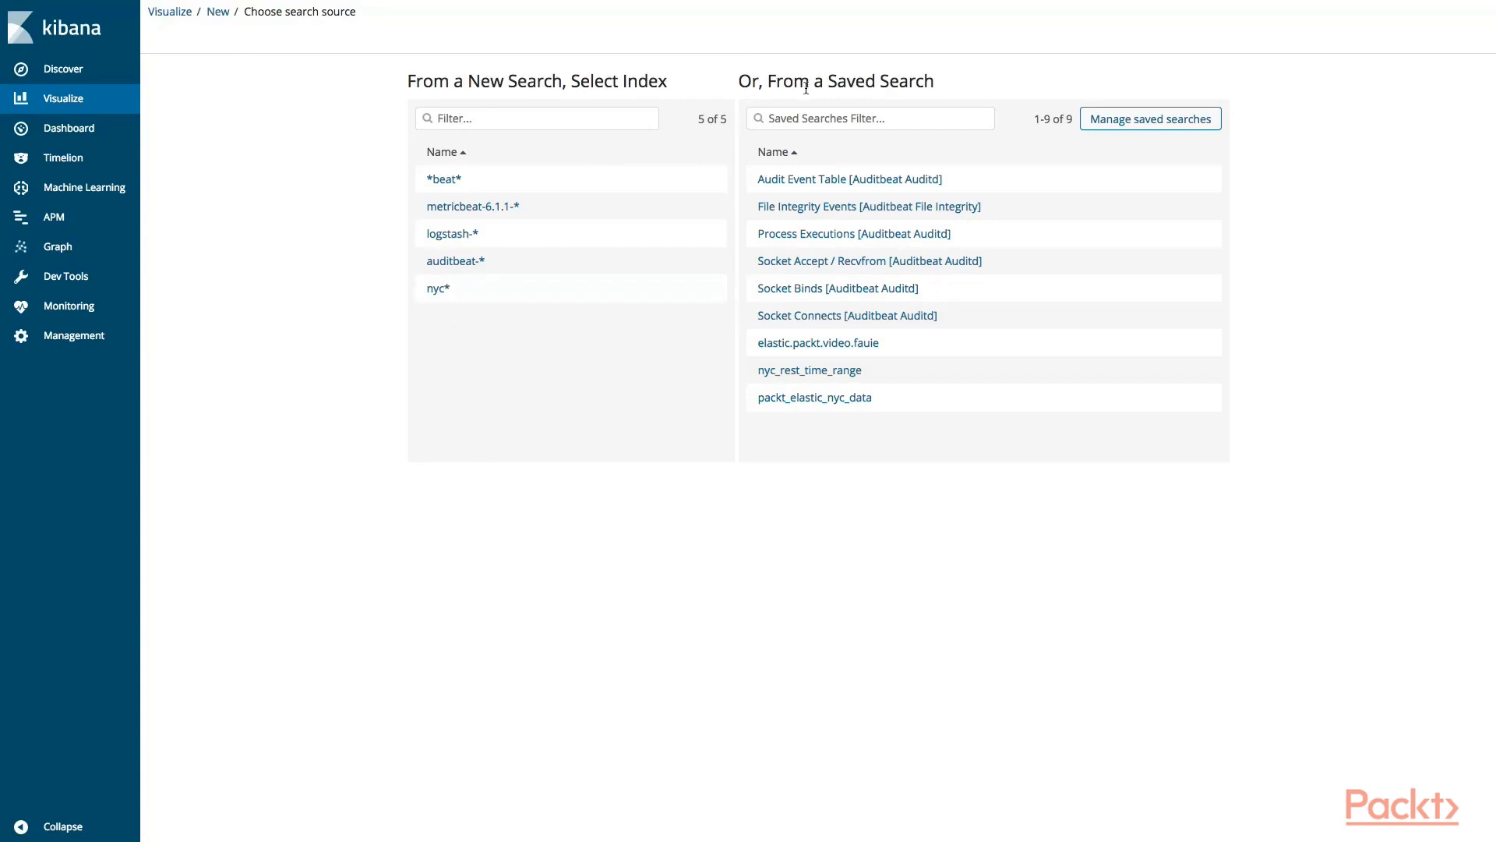
left_click(791, 401)
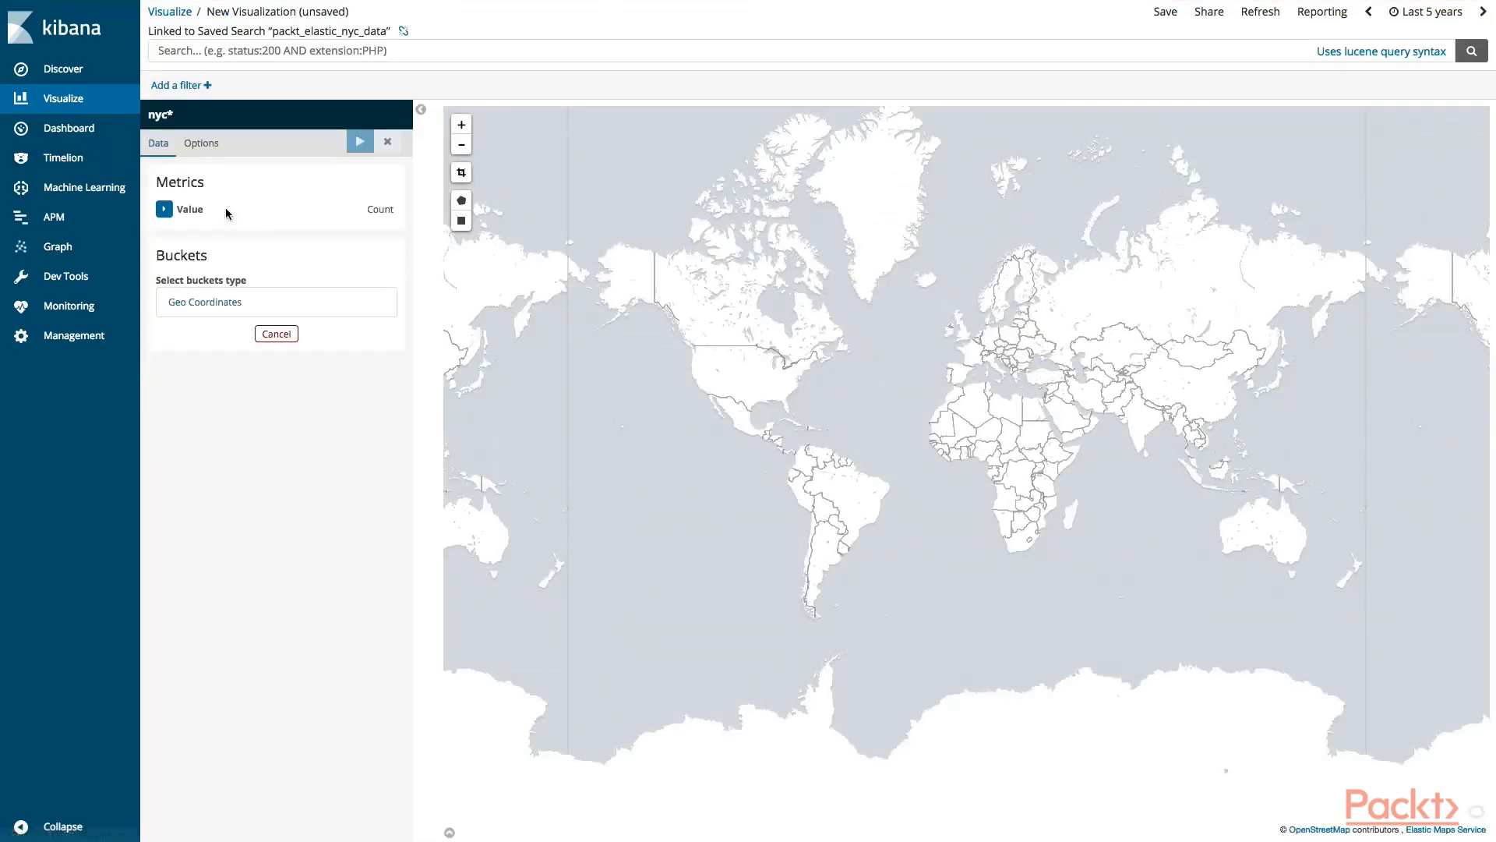
Keep Count as the map's metric aggregation.
left_click(165, 209)
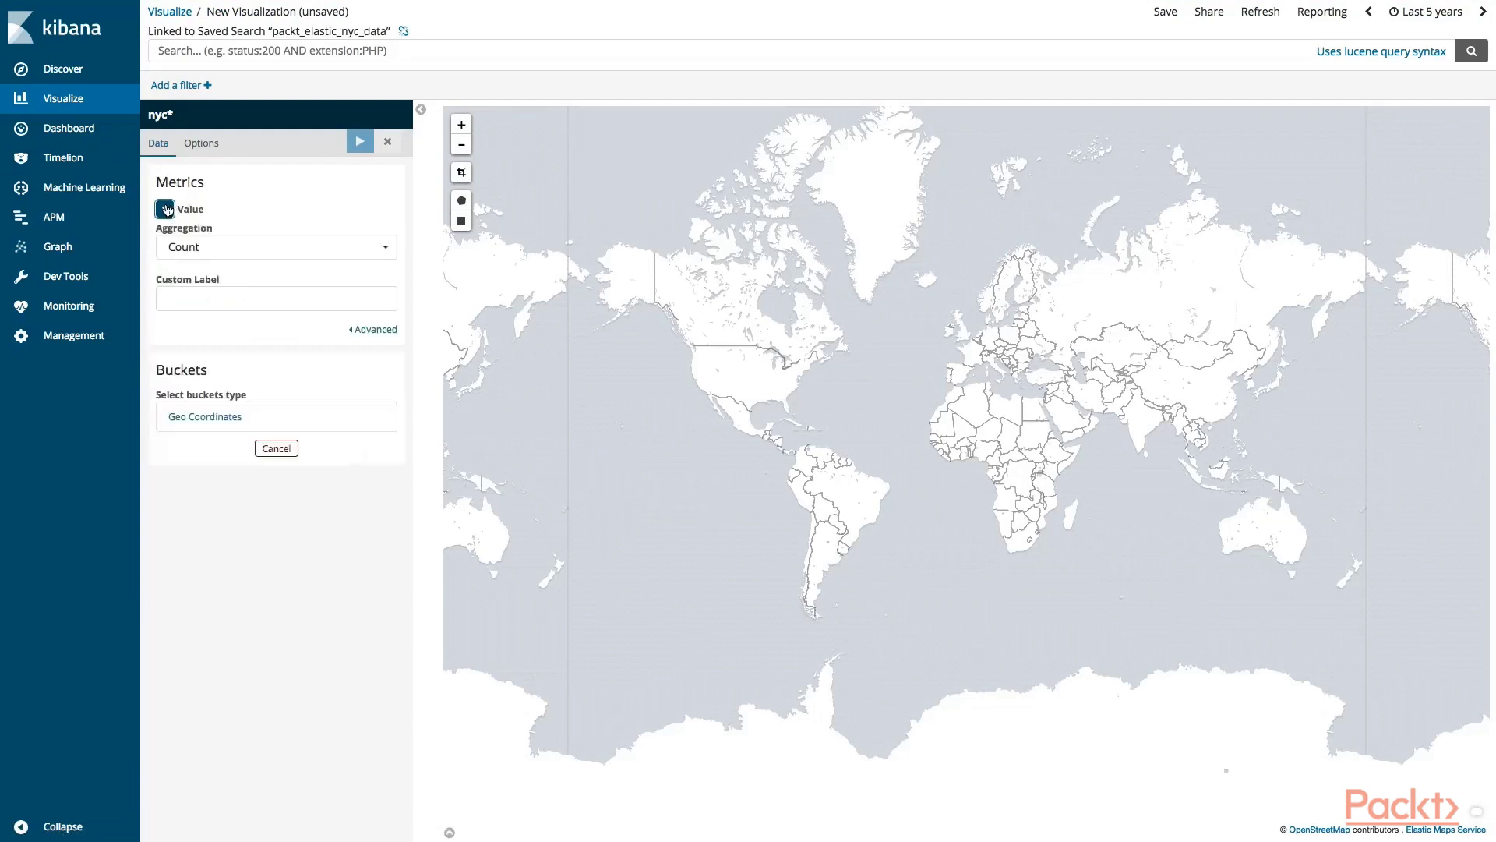
left_click(202, 256)
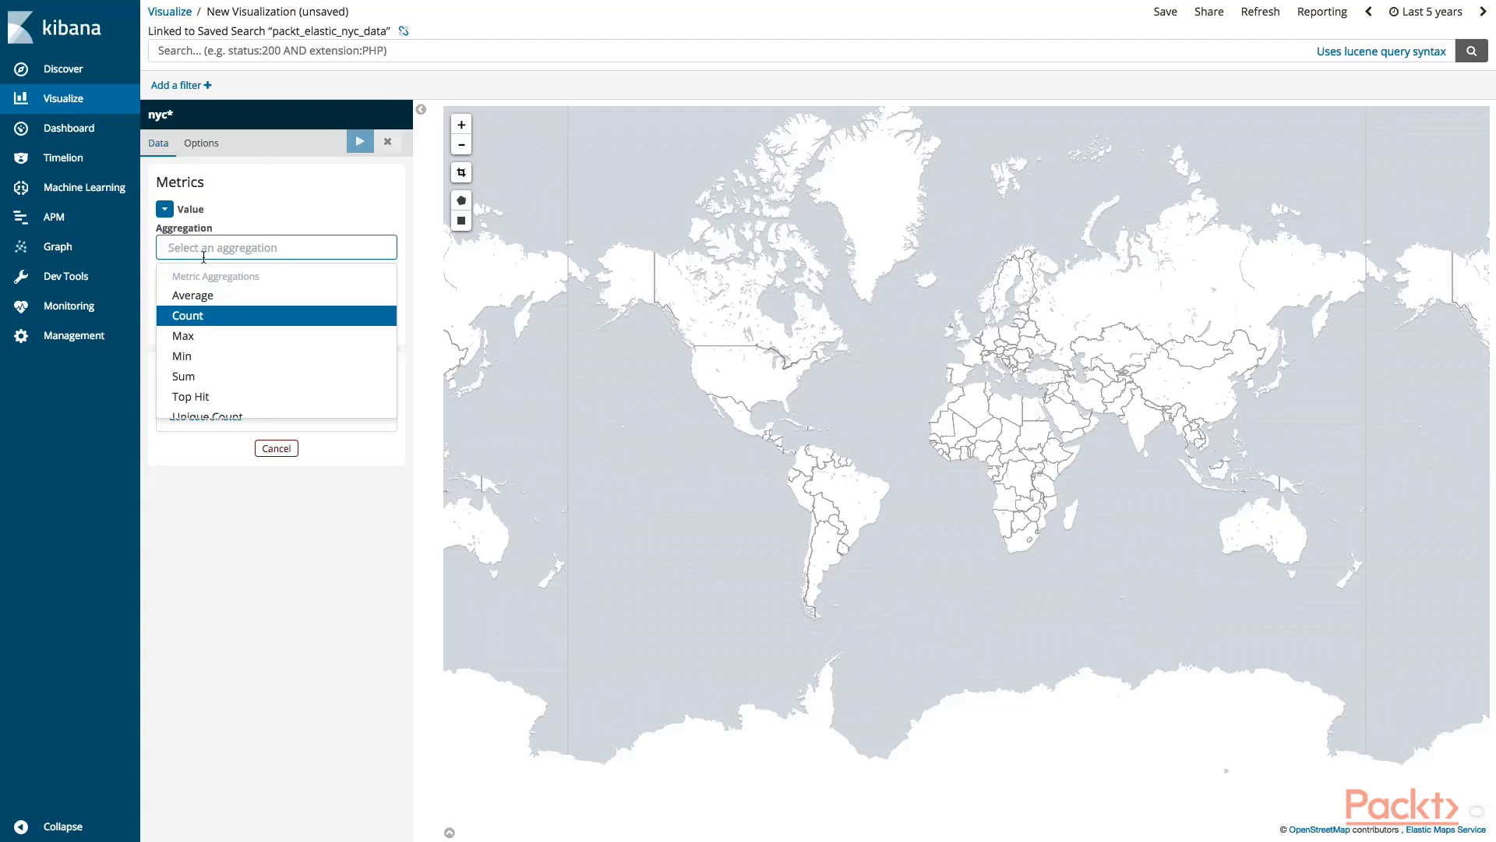
left_click(194, 321)
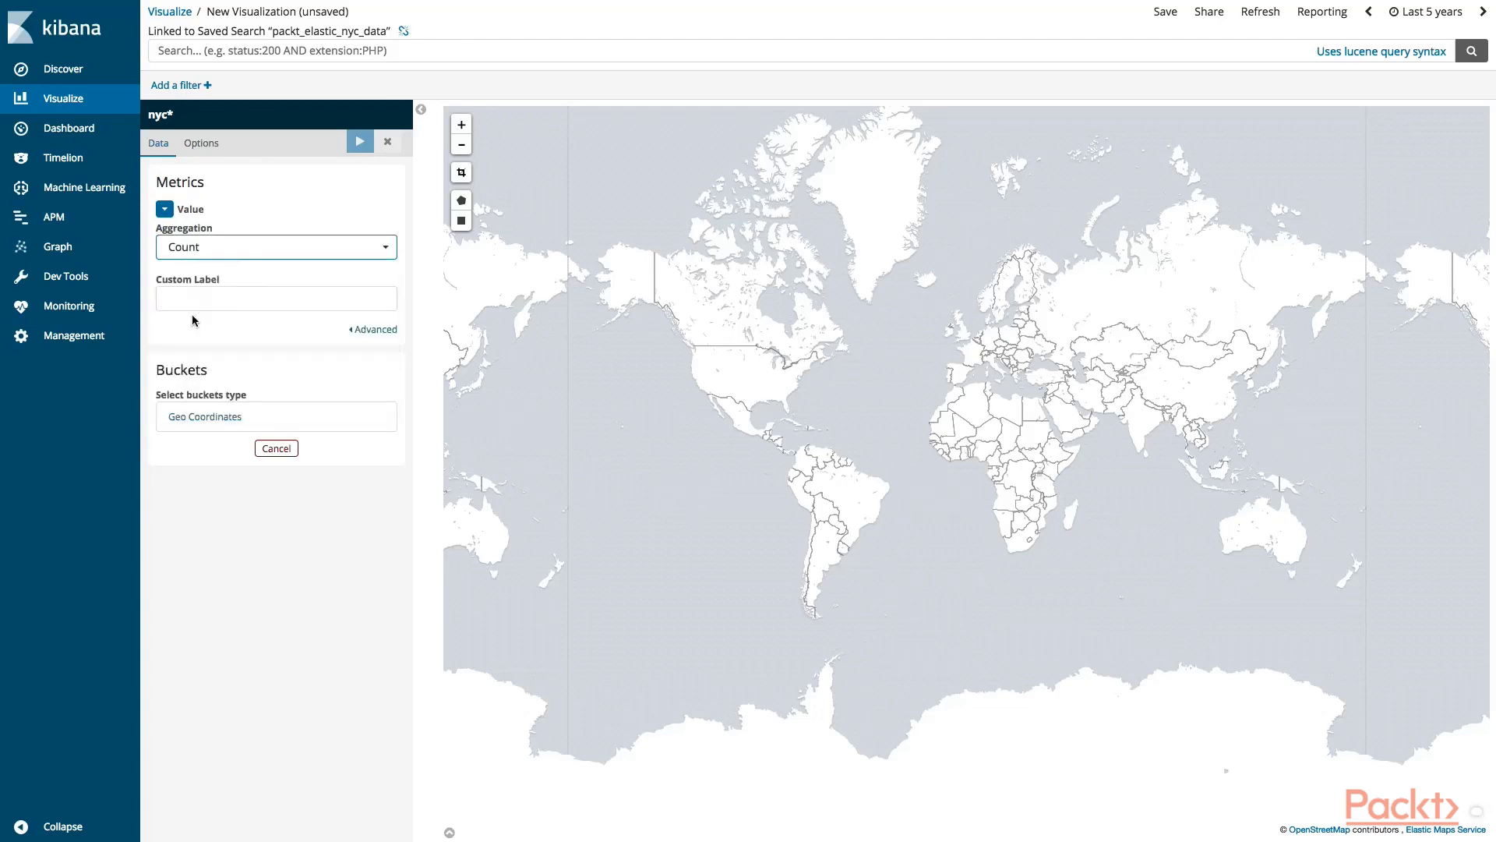
Add a Geohash Geo Coordinates bucket on the Coord field labelled 'Restaurant Location'.
left_click(199, 415)
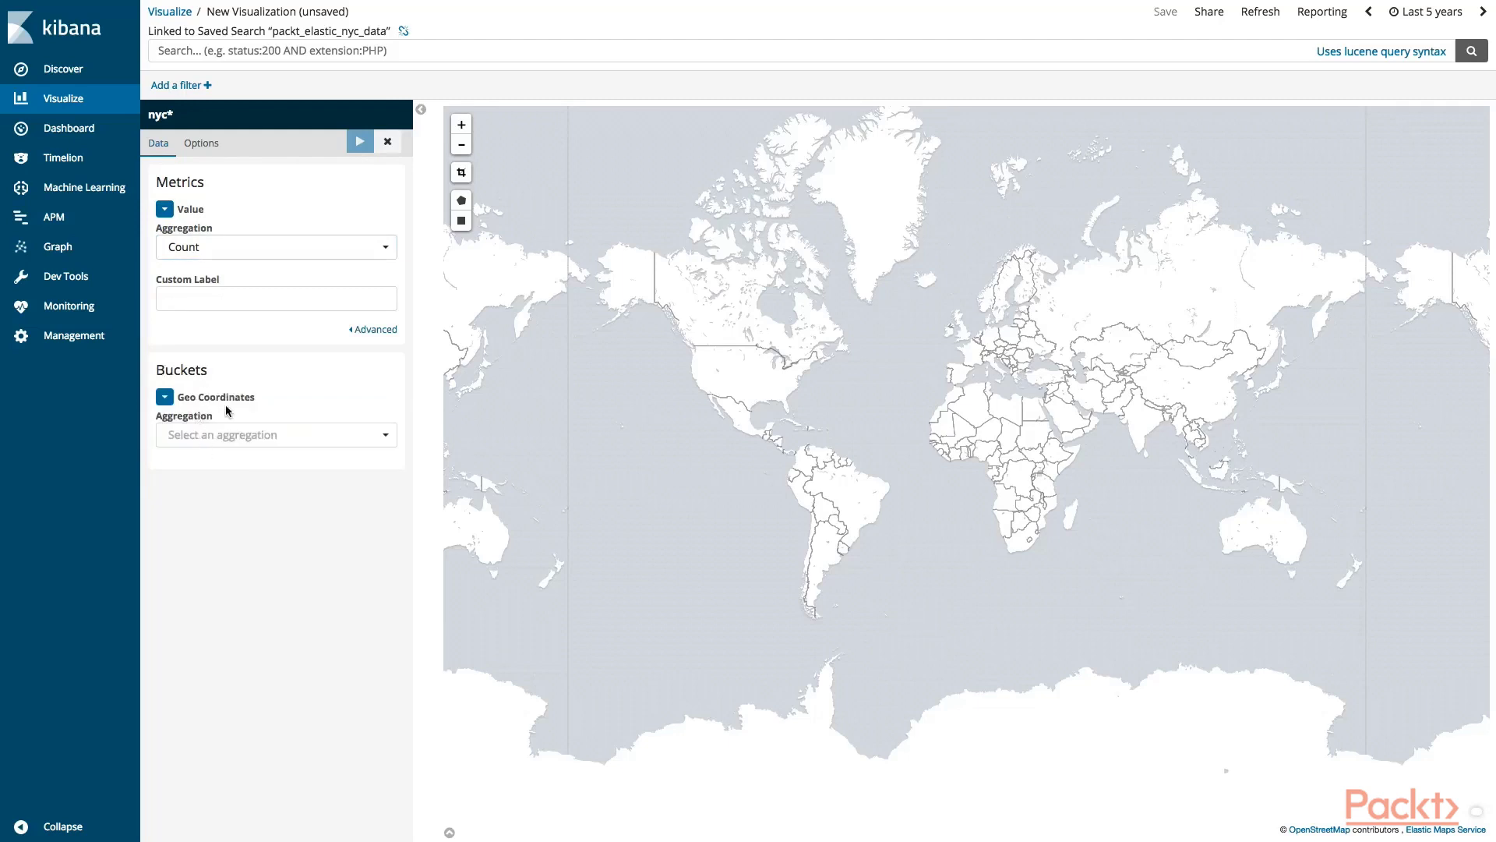
left_click(171, 397)
left_click(172, 397)
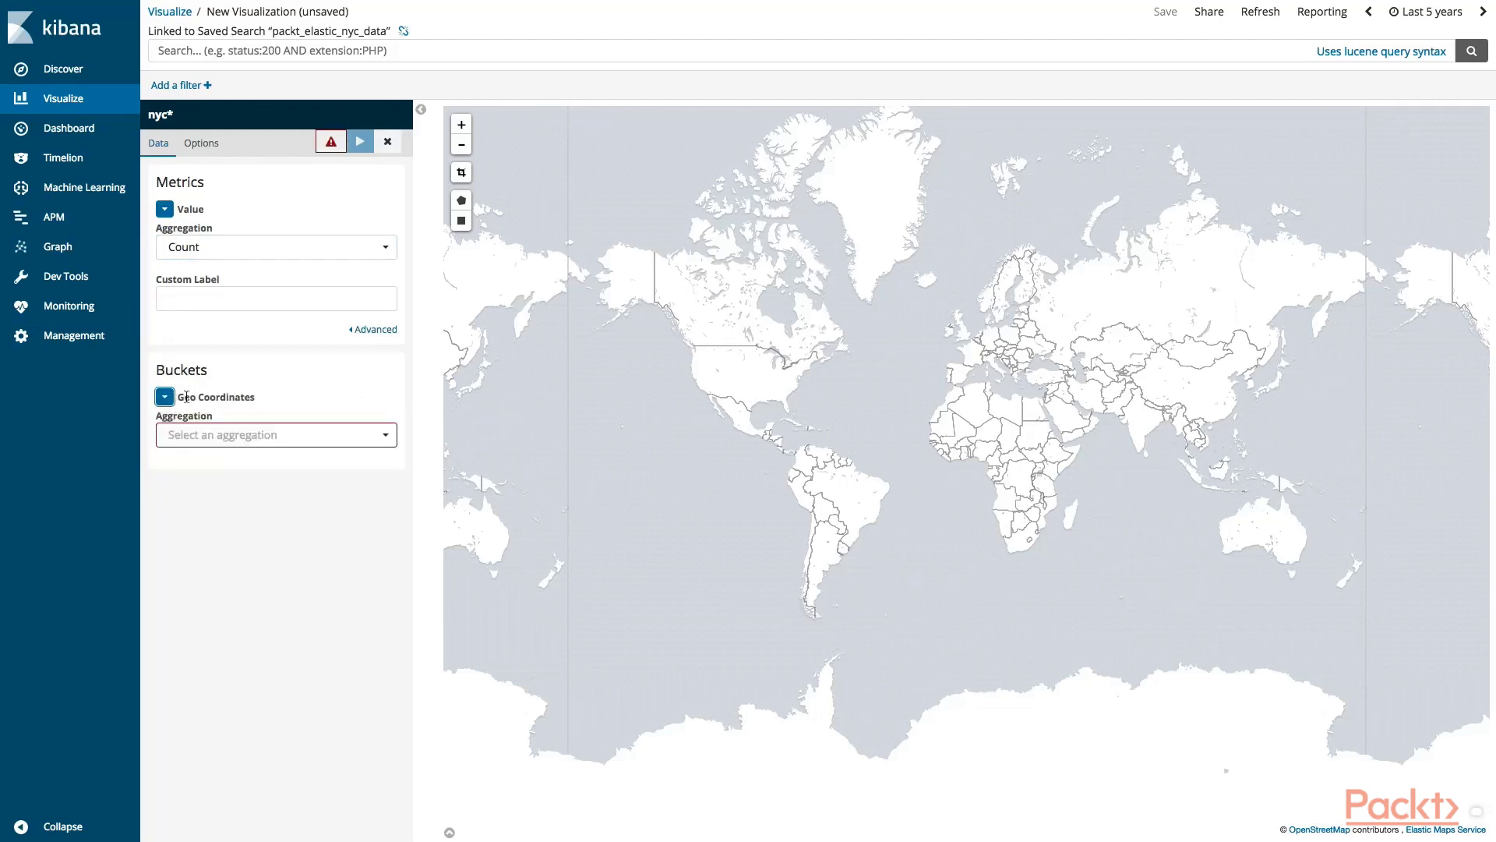
left_click(195, 433)
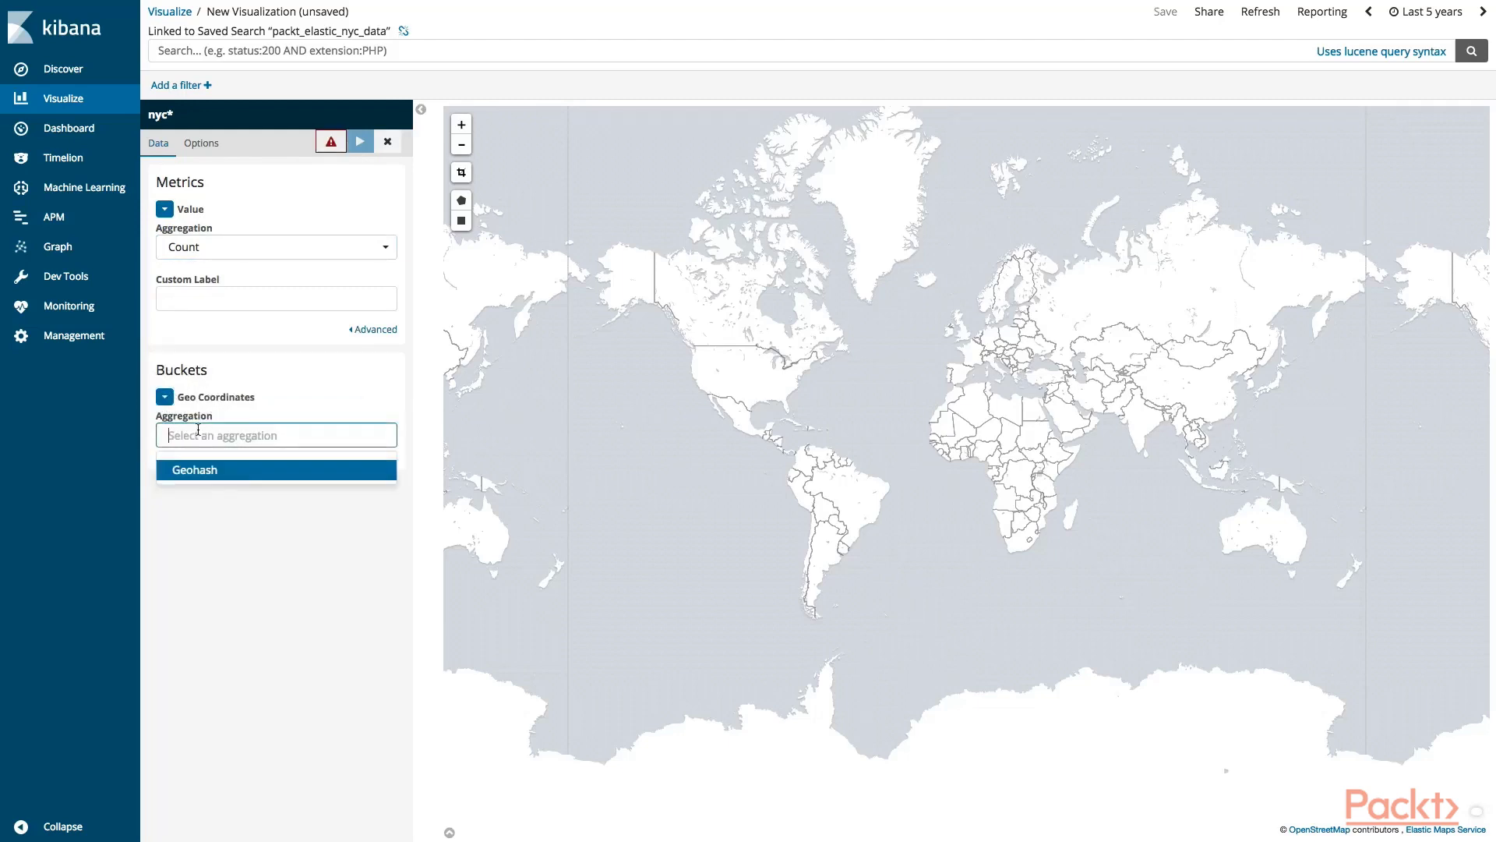
left_click(209, 471)
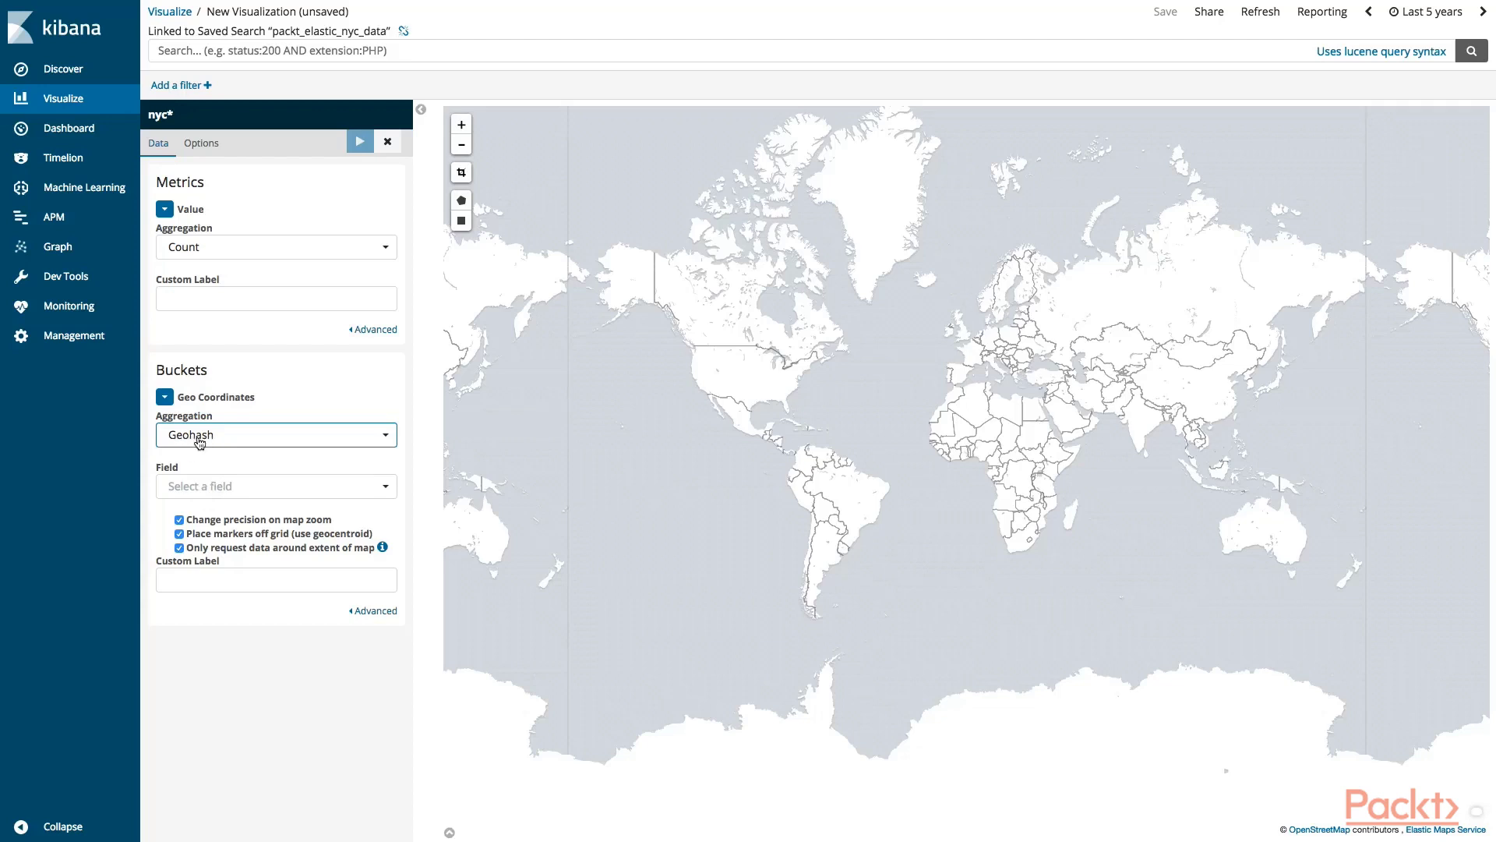
left_click(218, 475)
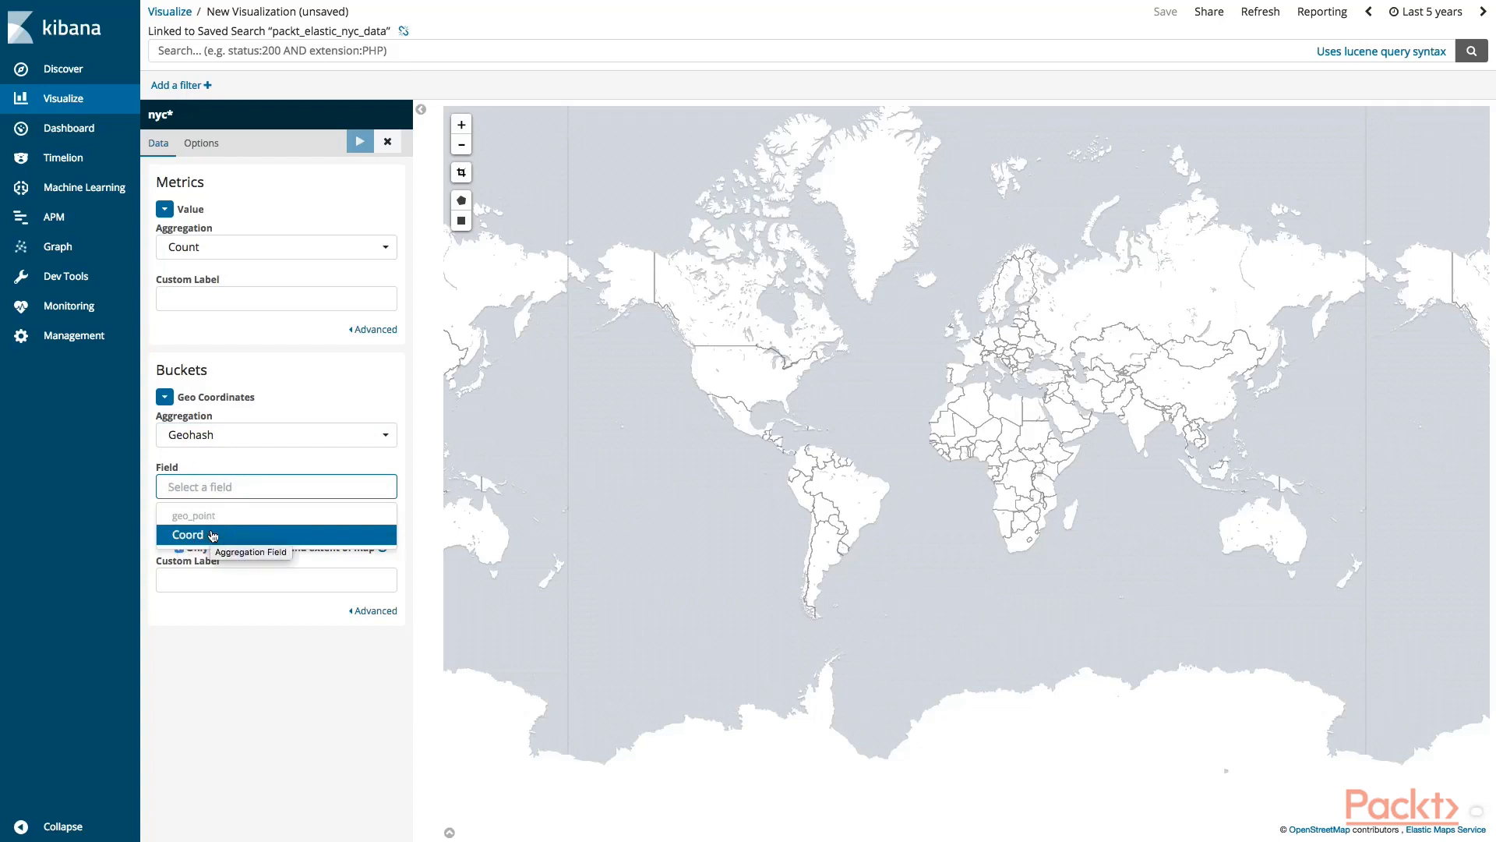
left_click(212, 536)
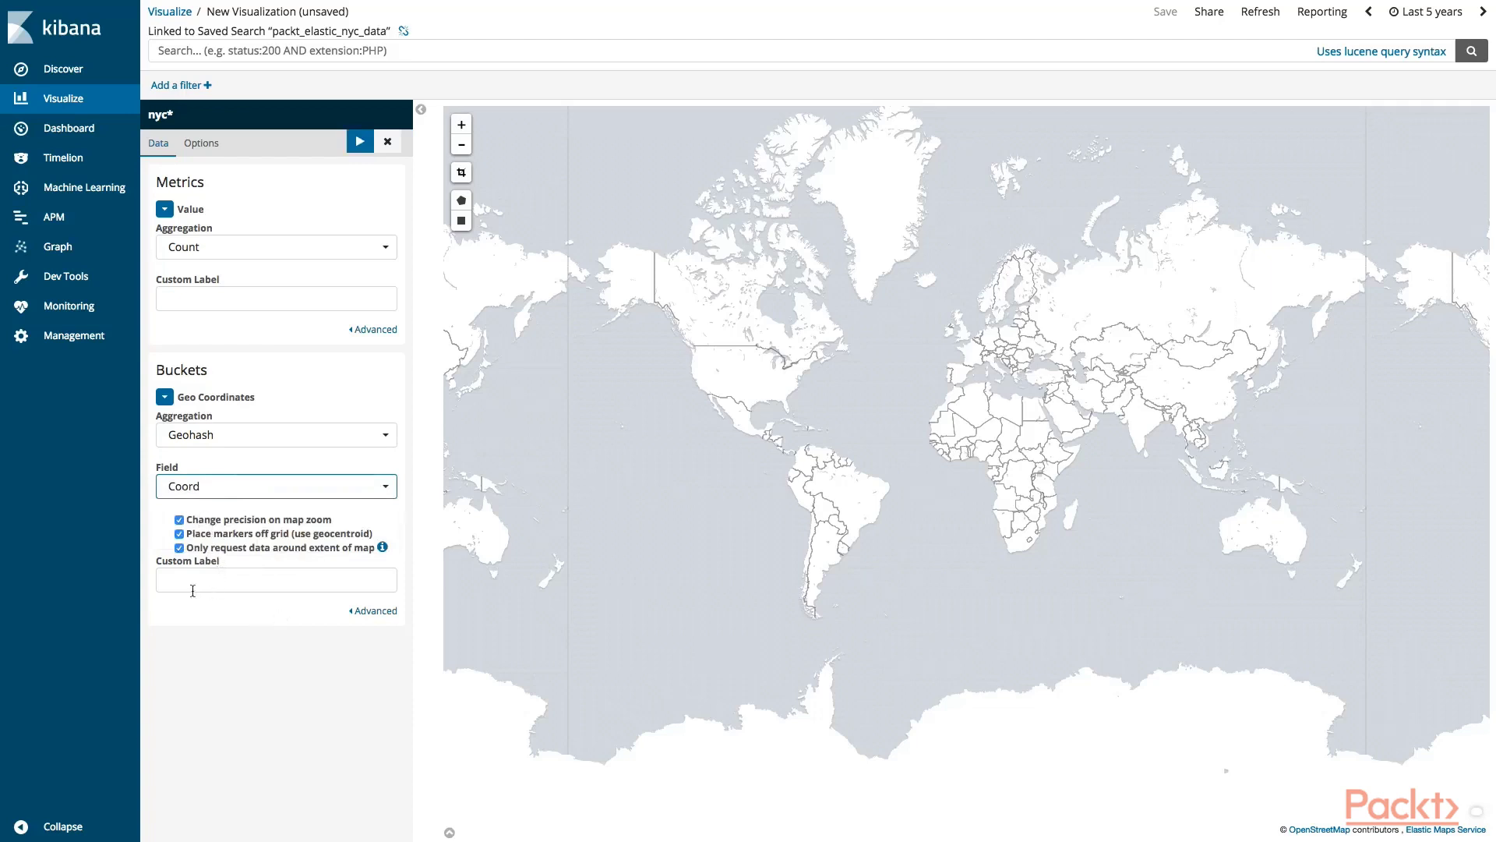
left_click(228, 575)
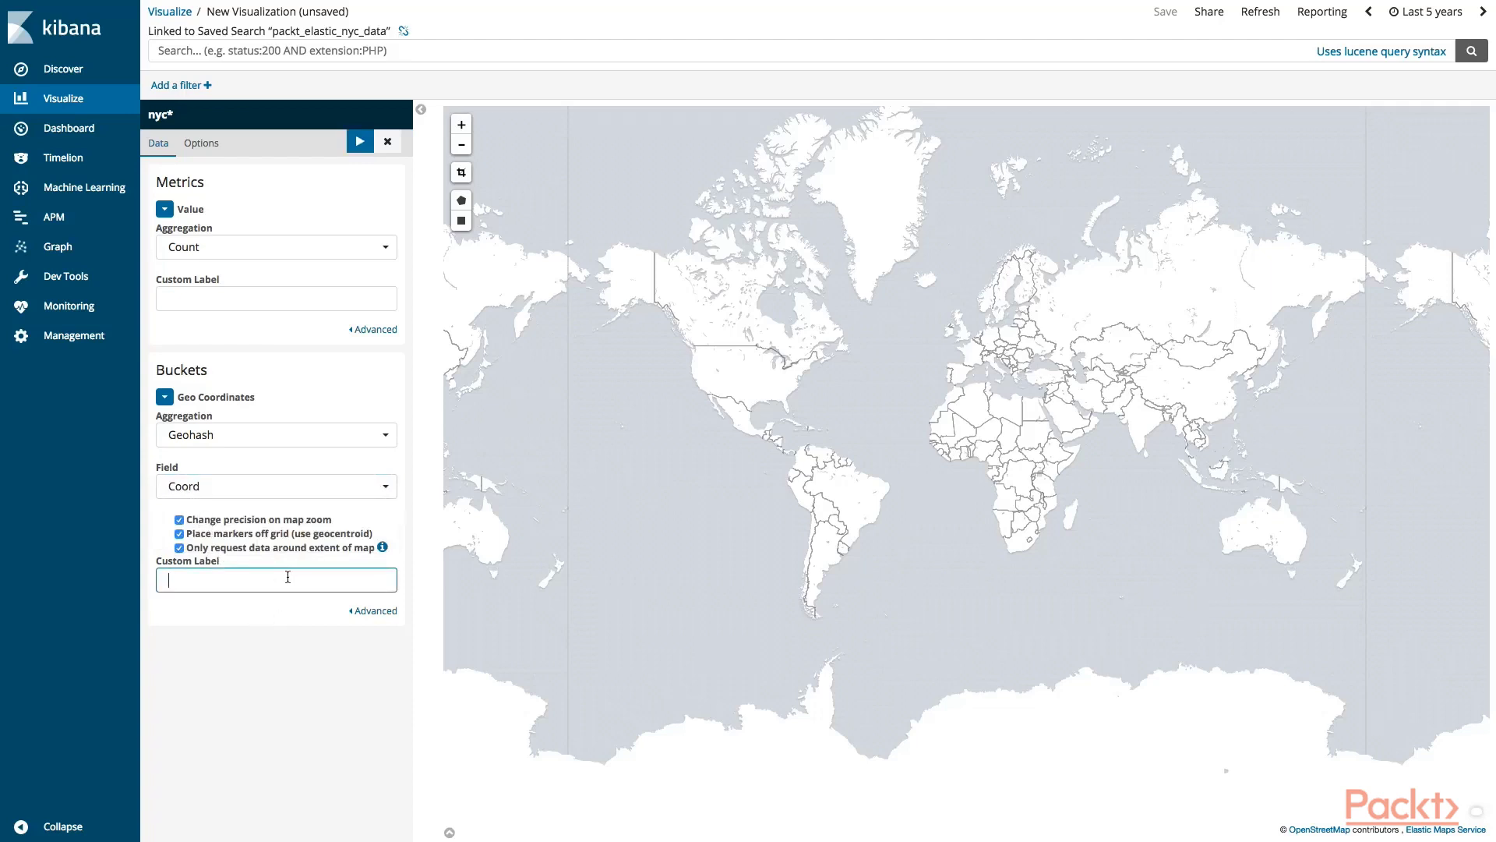
type("Restaurant Location")
Apply the settings to draw the map and zoom in toward New York.
left_click(360, 143)
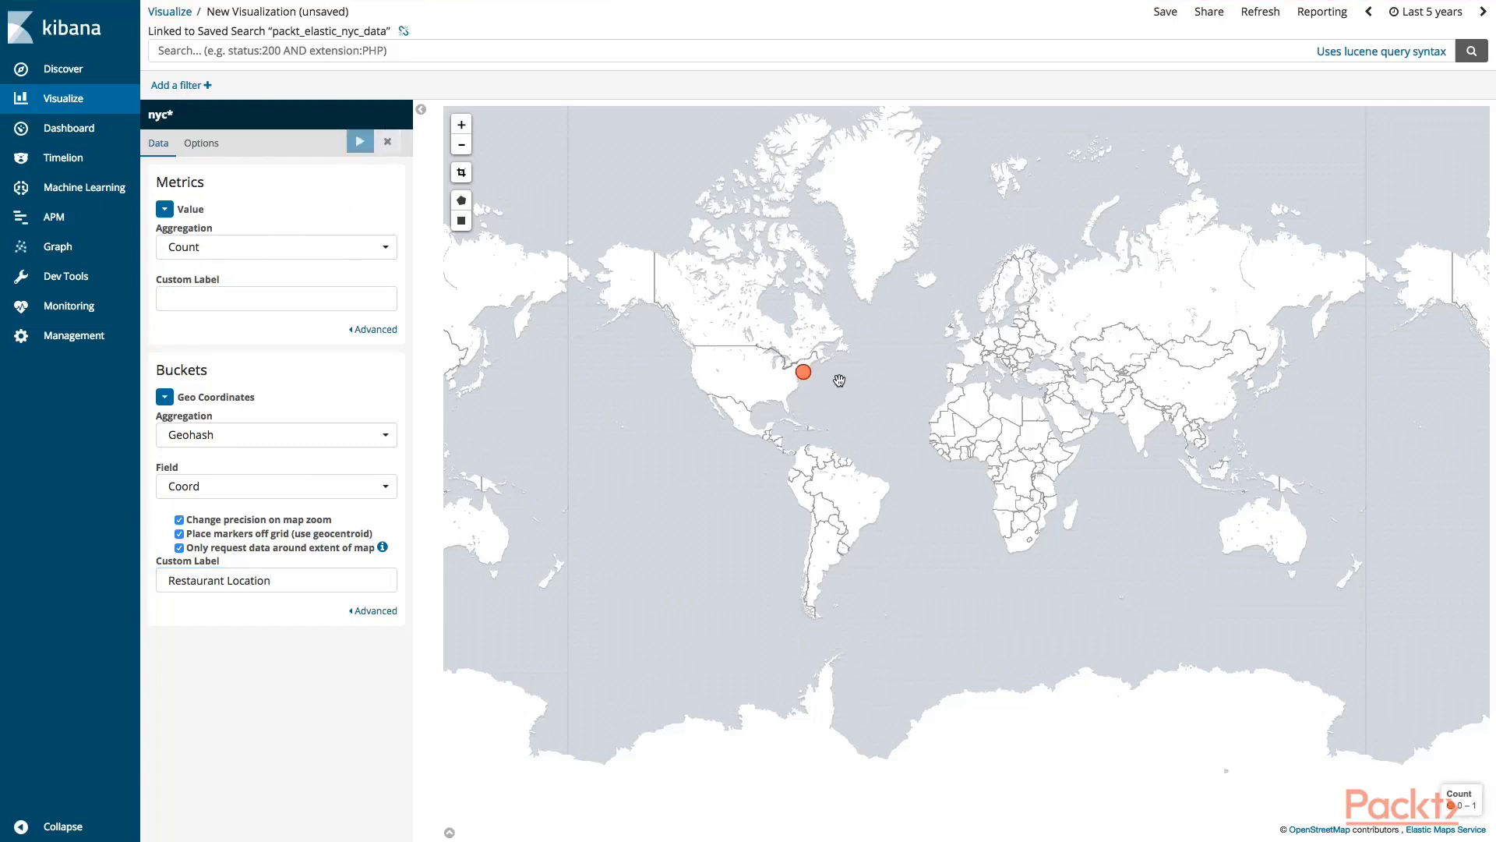
mouse_move(804, 378)
left_click(461, 125)
left_click_drag(714, 282, 728, 301)
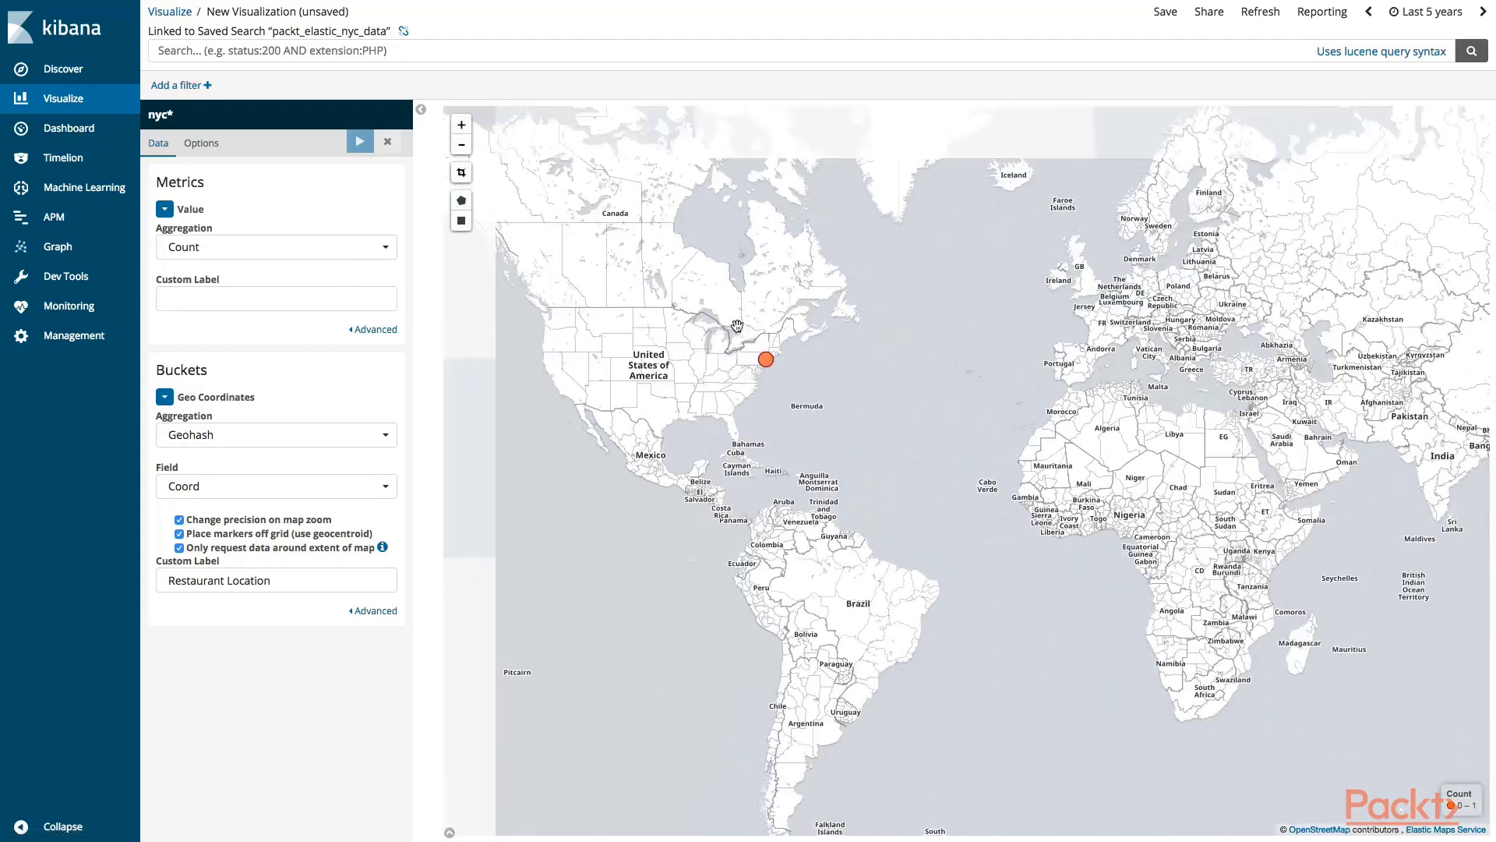
double_click(796, 378)
left_click_drag(797, 379, 817, 410)
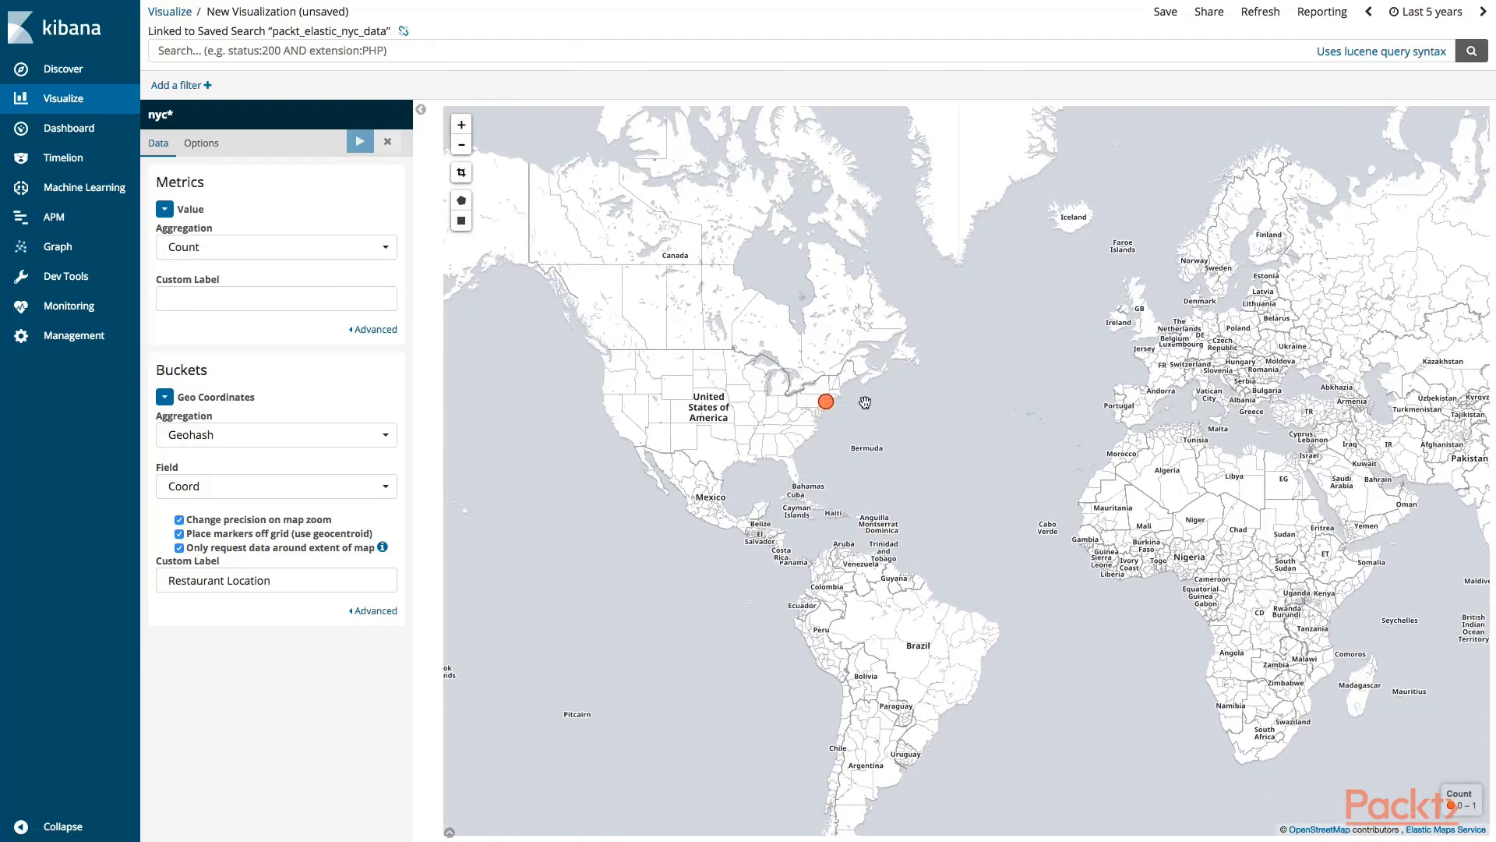
double_click(827, 405)
Zoom and pan further until all of New York City is in view.
scroll(821, 406, "up", 5)
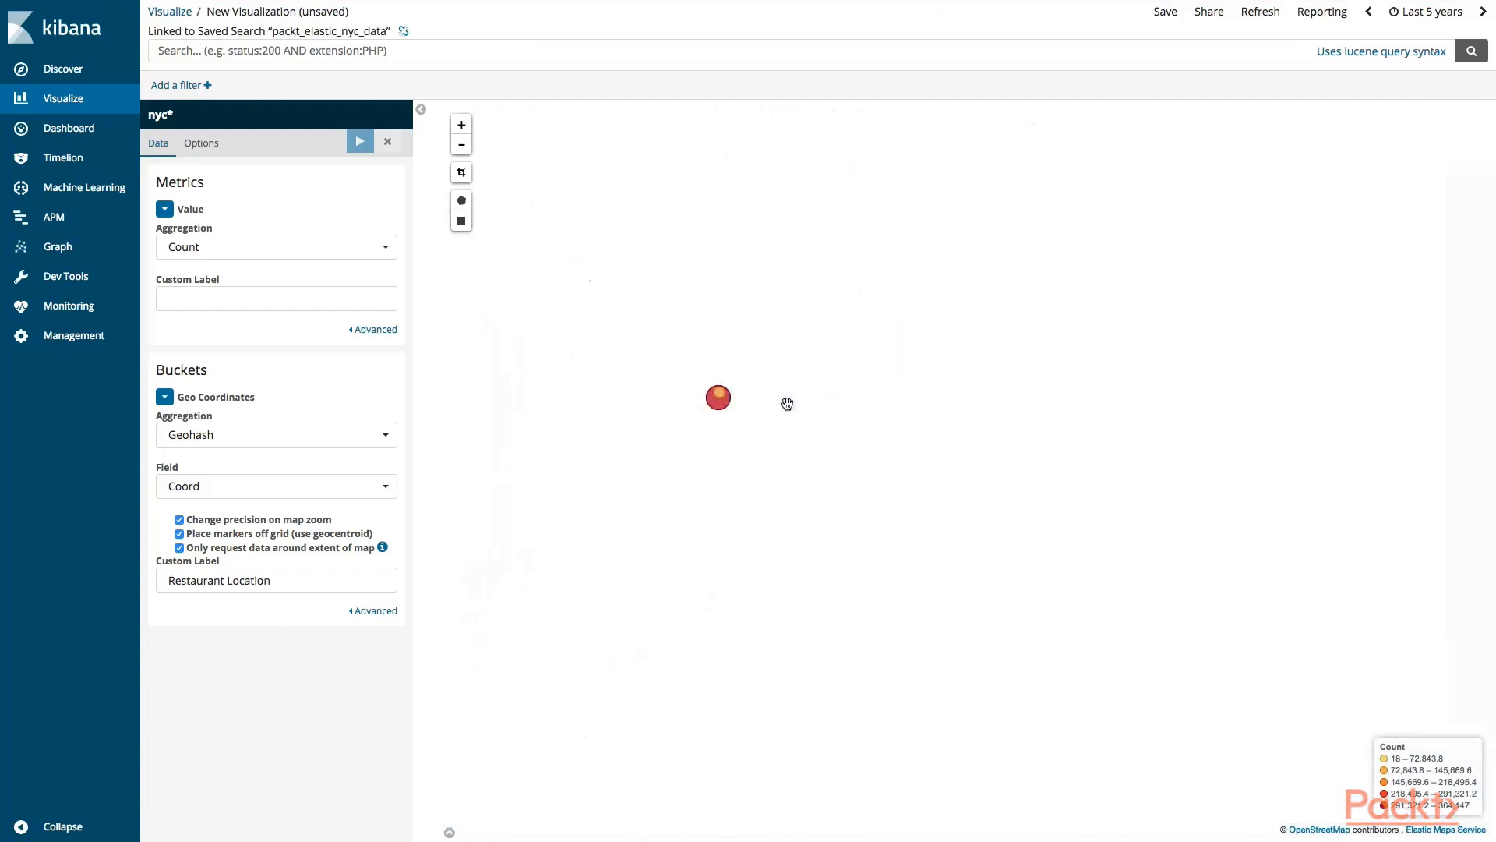
scroll(752, 409, "down", 6)
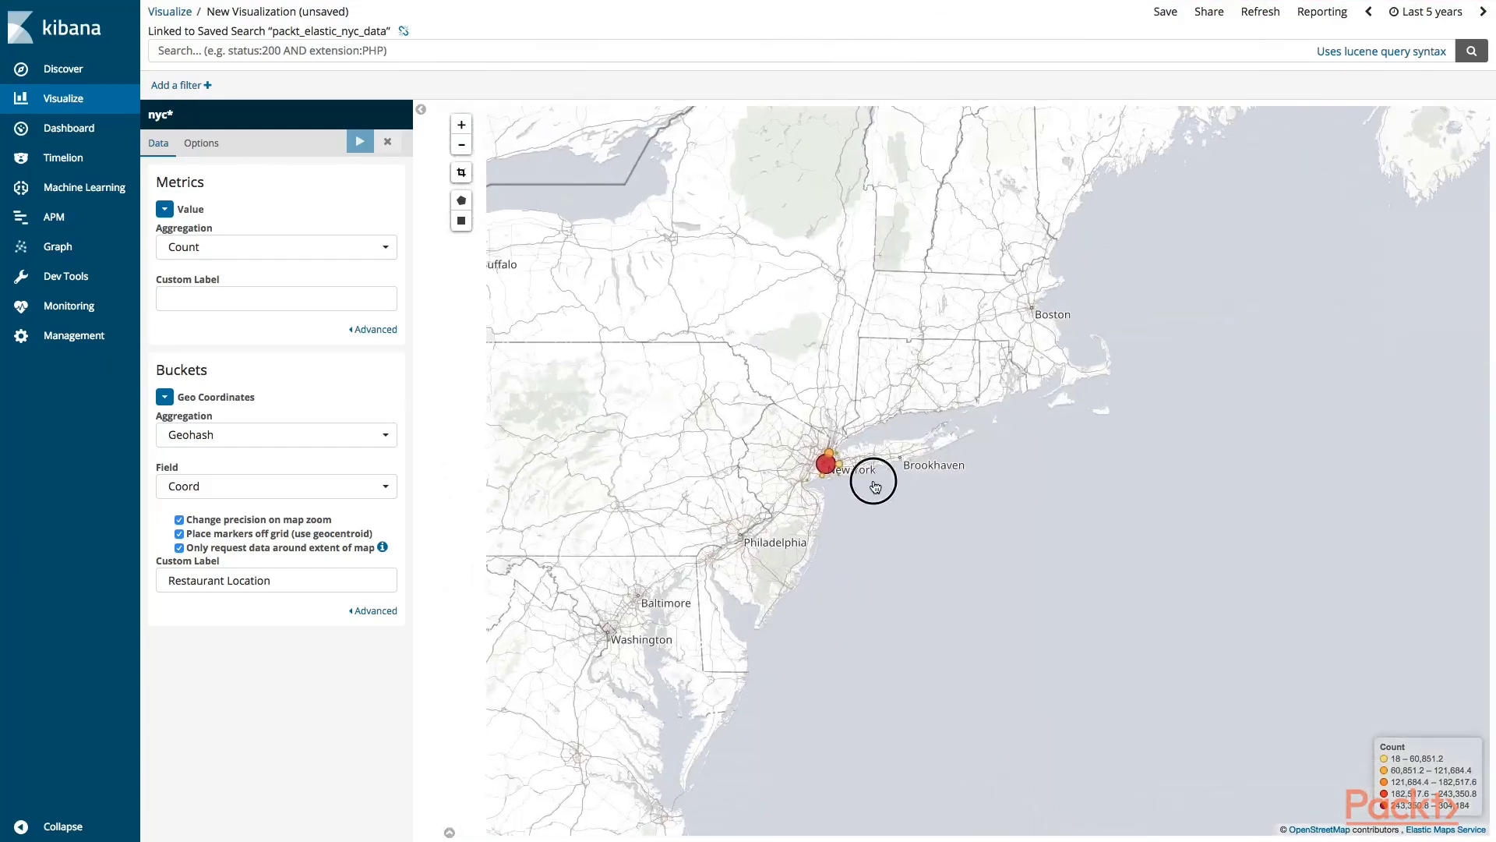
scroll(868, 477, "up", 2)
double_click(924, 506)
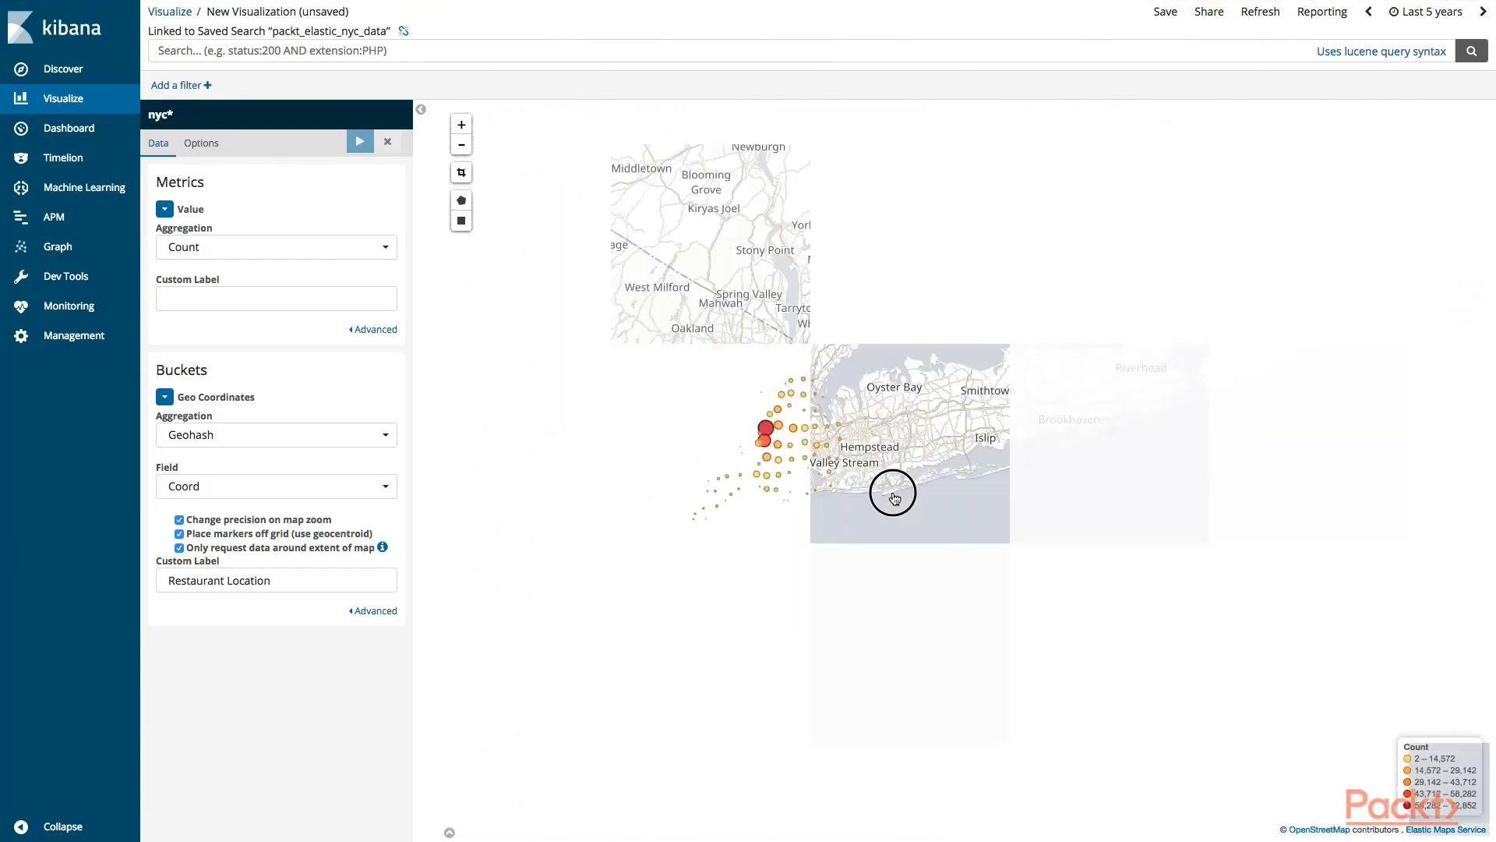
scroll(992, 567, "up", 2)
scroll(995, 564, "up", 2)
scroll(1138, 658, "down", 2)
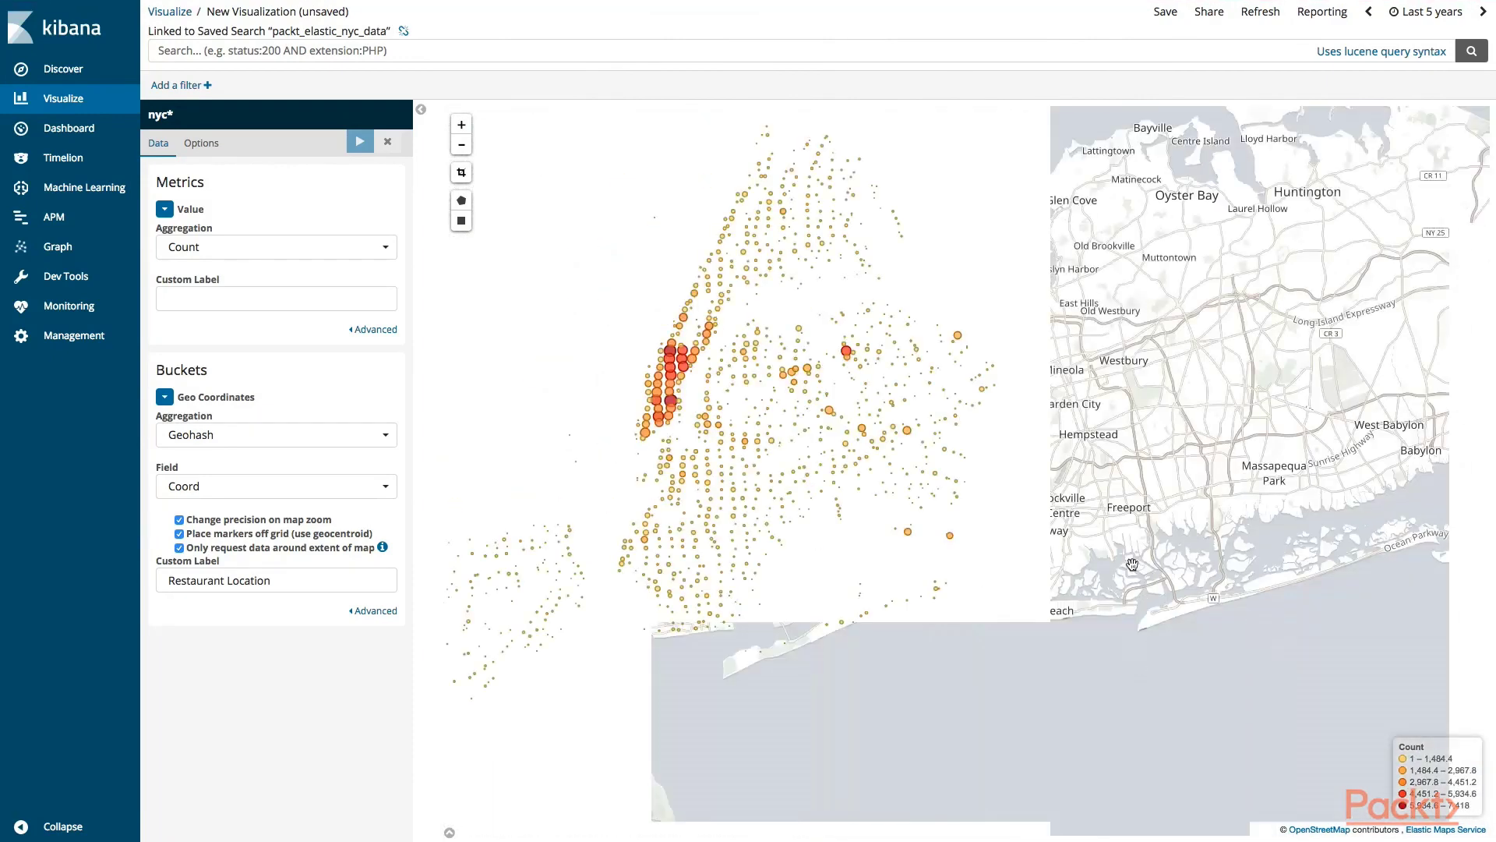
left_click_drag(1122, 521, 1226, 576)
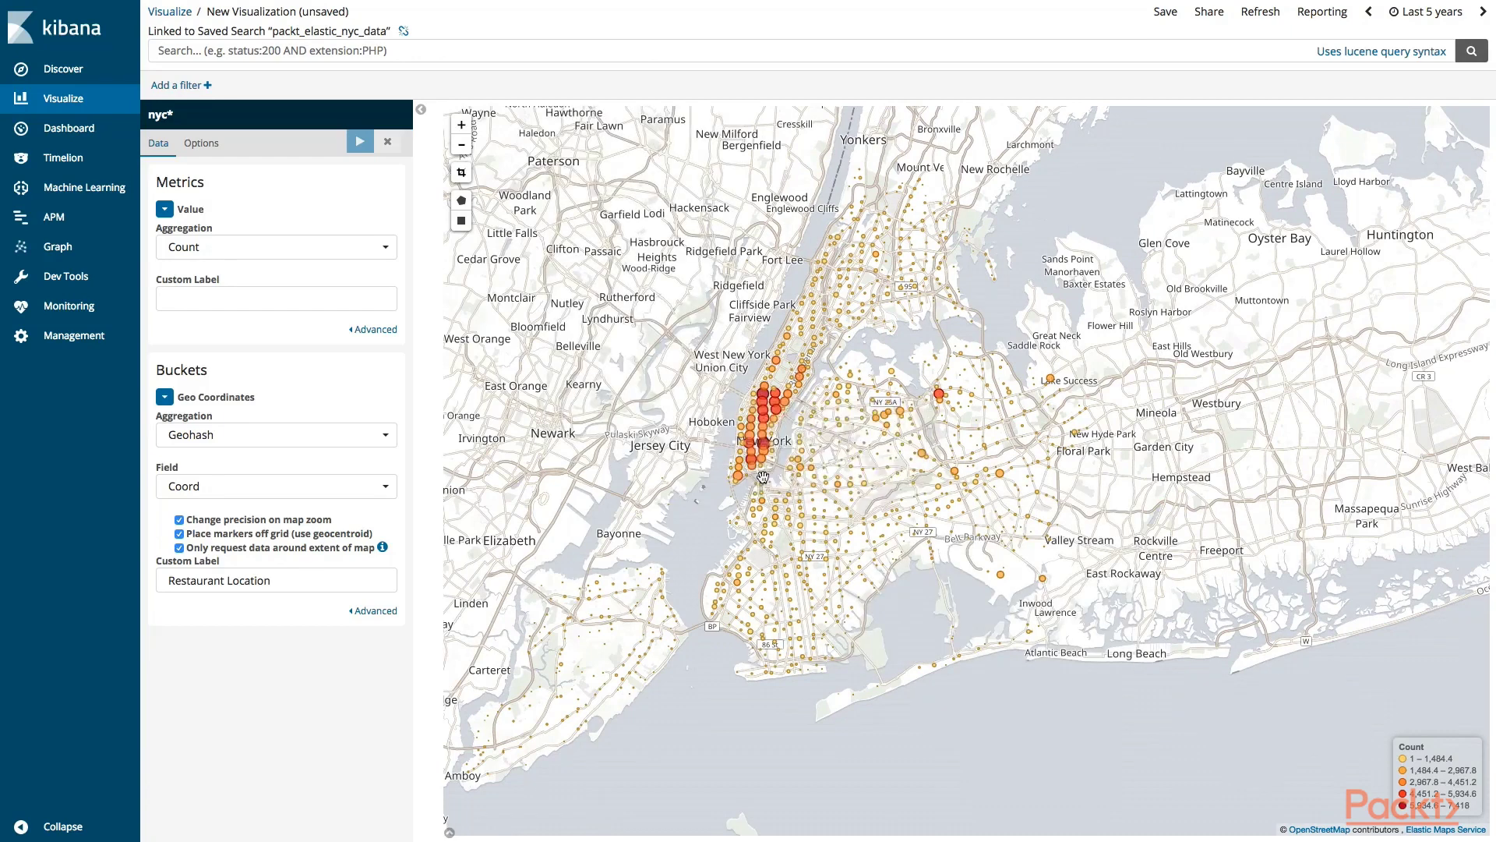
mouse_move(769, 408)
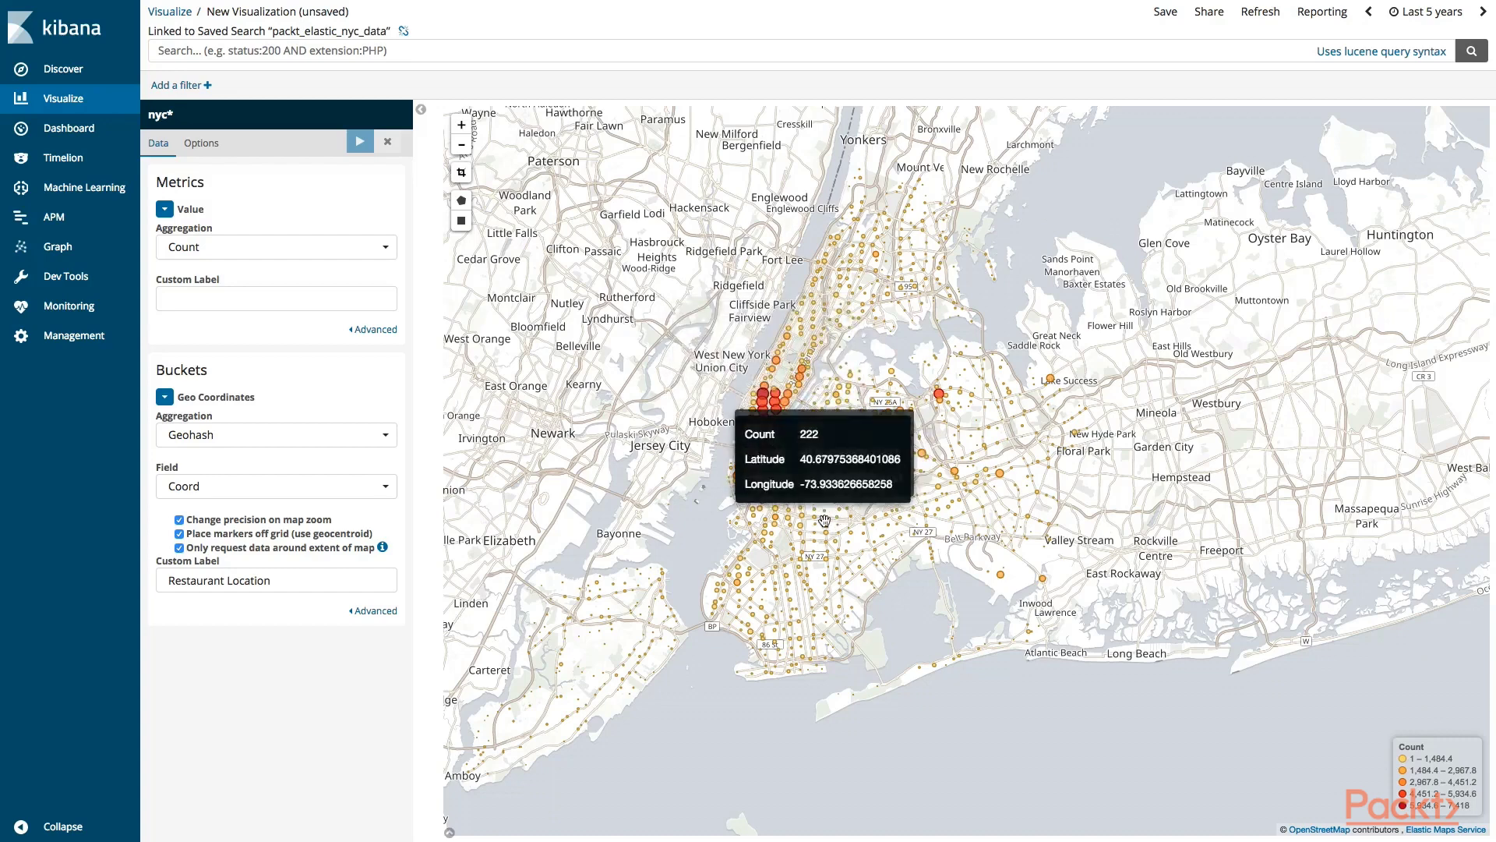
Change the metric to Max of Score and redraw the map.
left_click(217, 256)
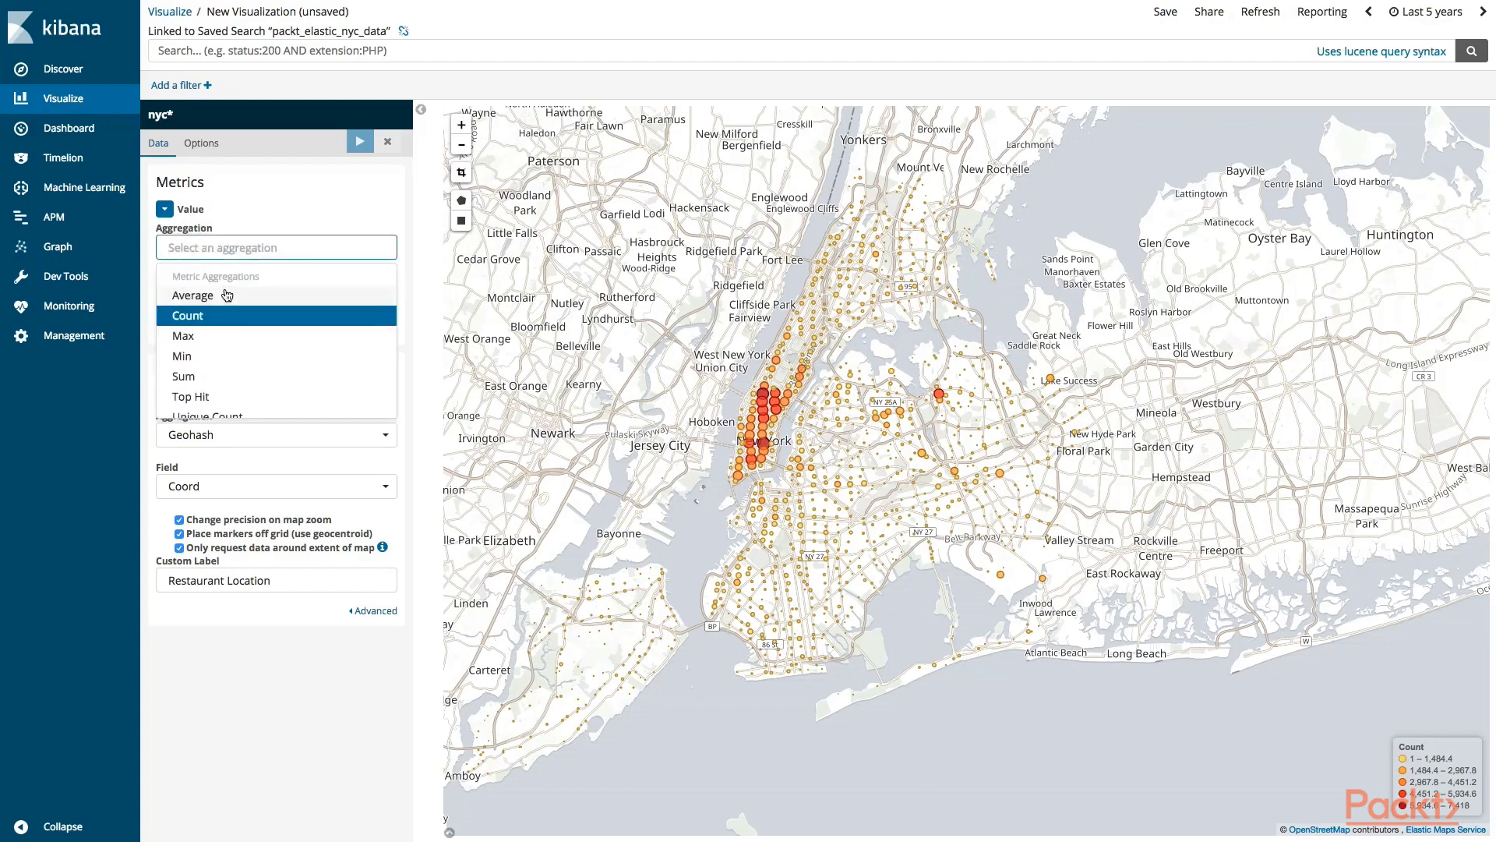
left_click(220, 336)
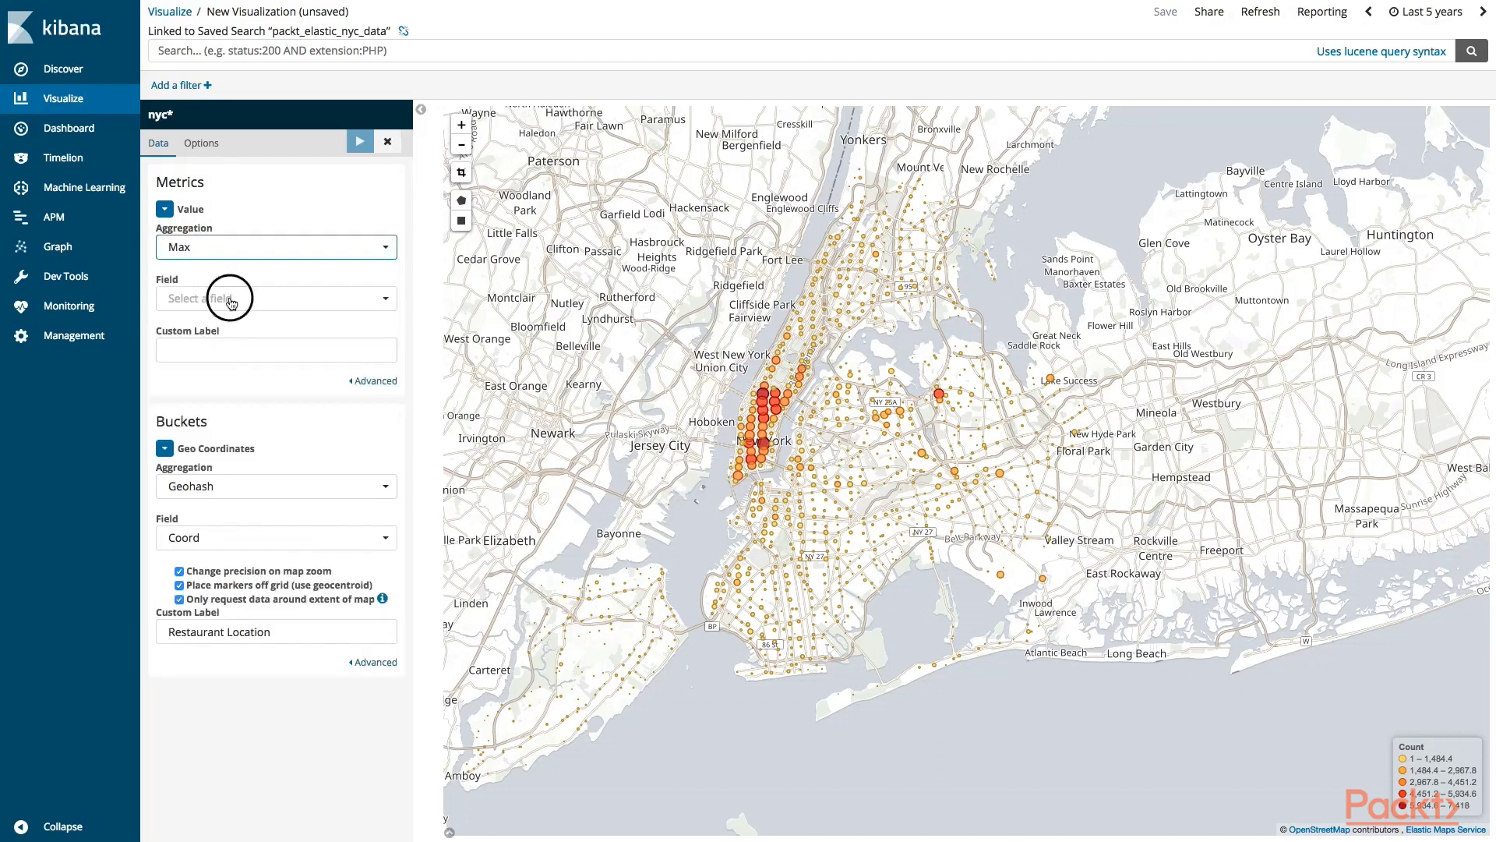
left_click(228, 299)
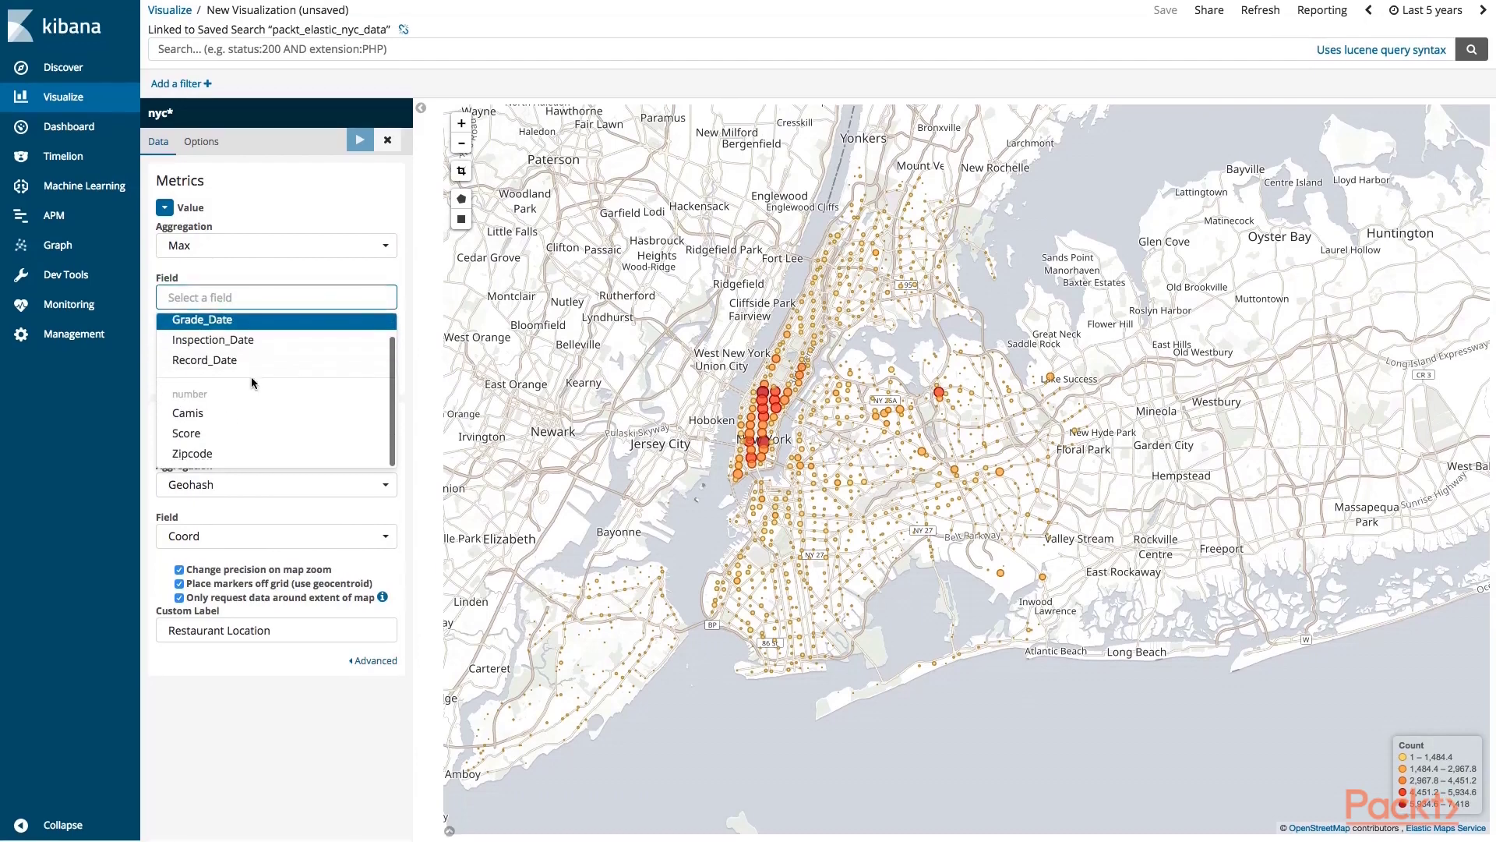
left_click(212, 434)
left_click(359, 142)
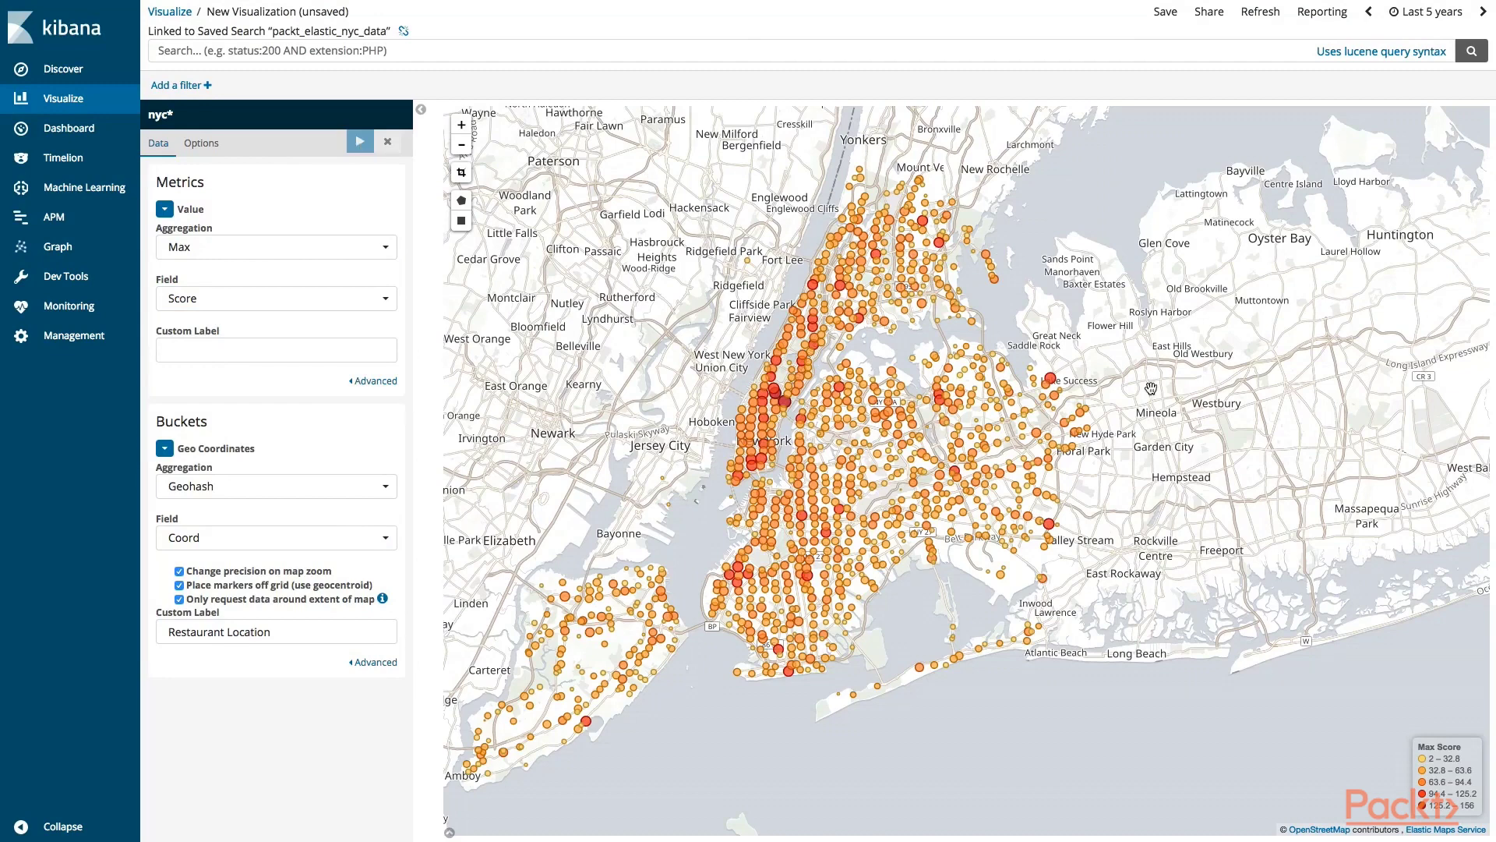
left_click(289, 251)
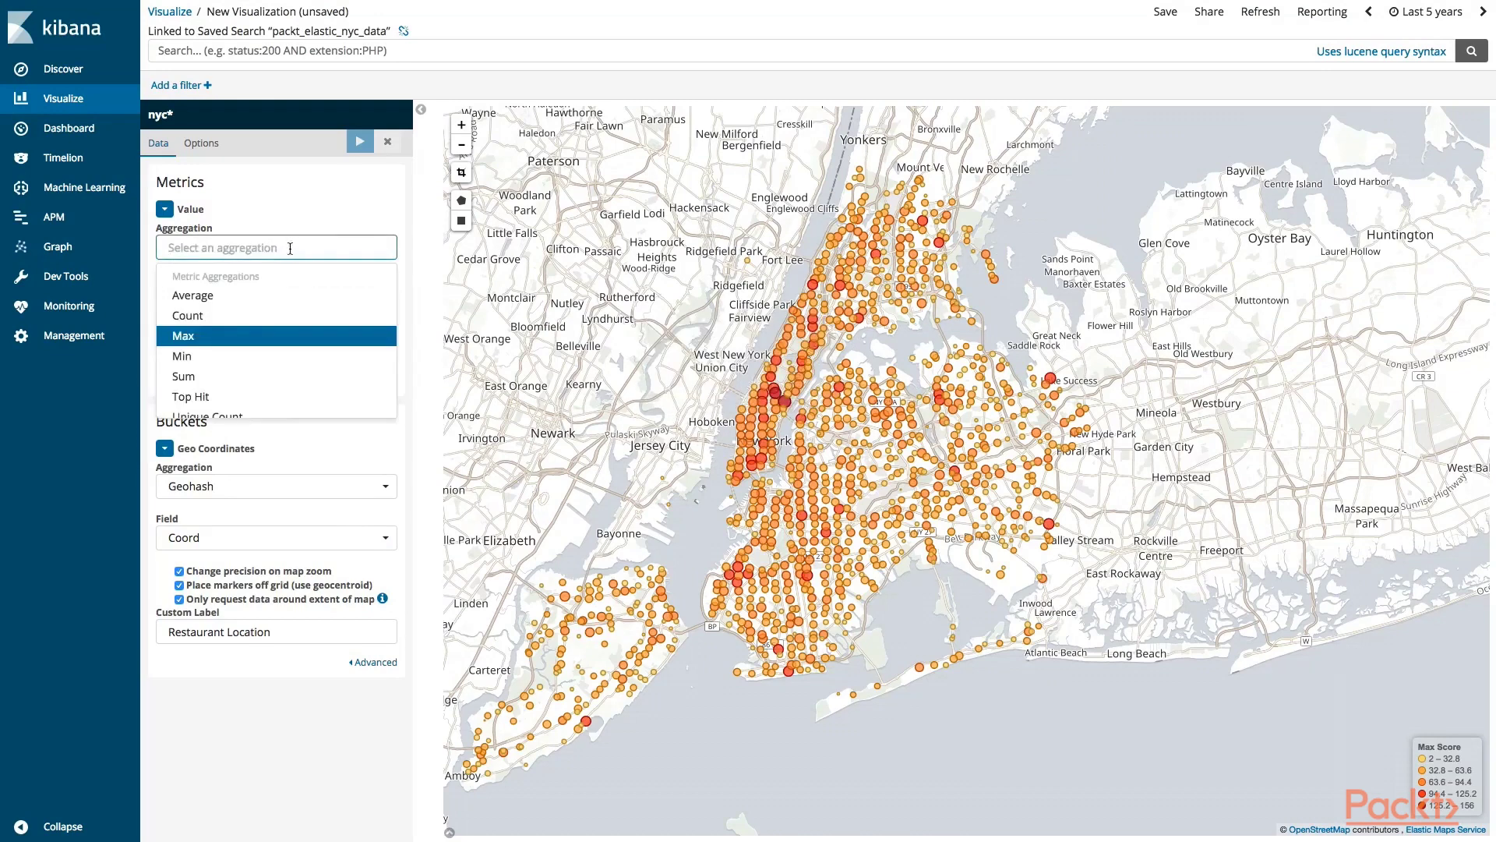
left_click(281, 246)
left_click(277, 246)
left_click(226, 335)
left_click(217, 300)
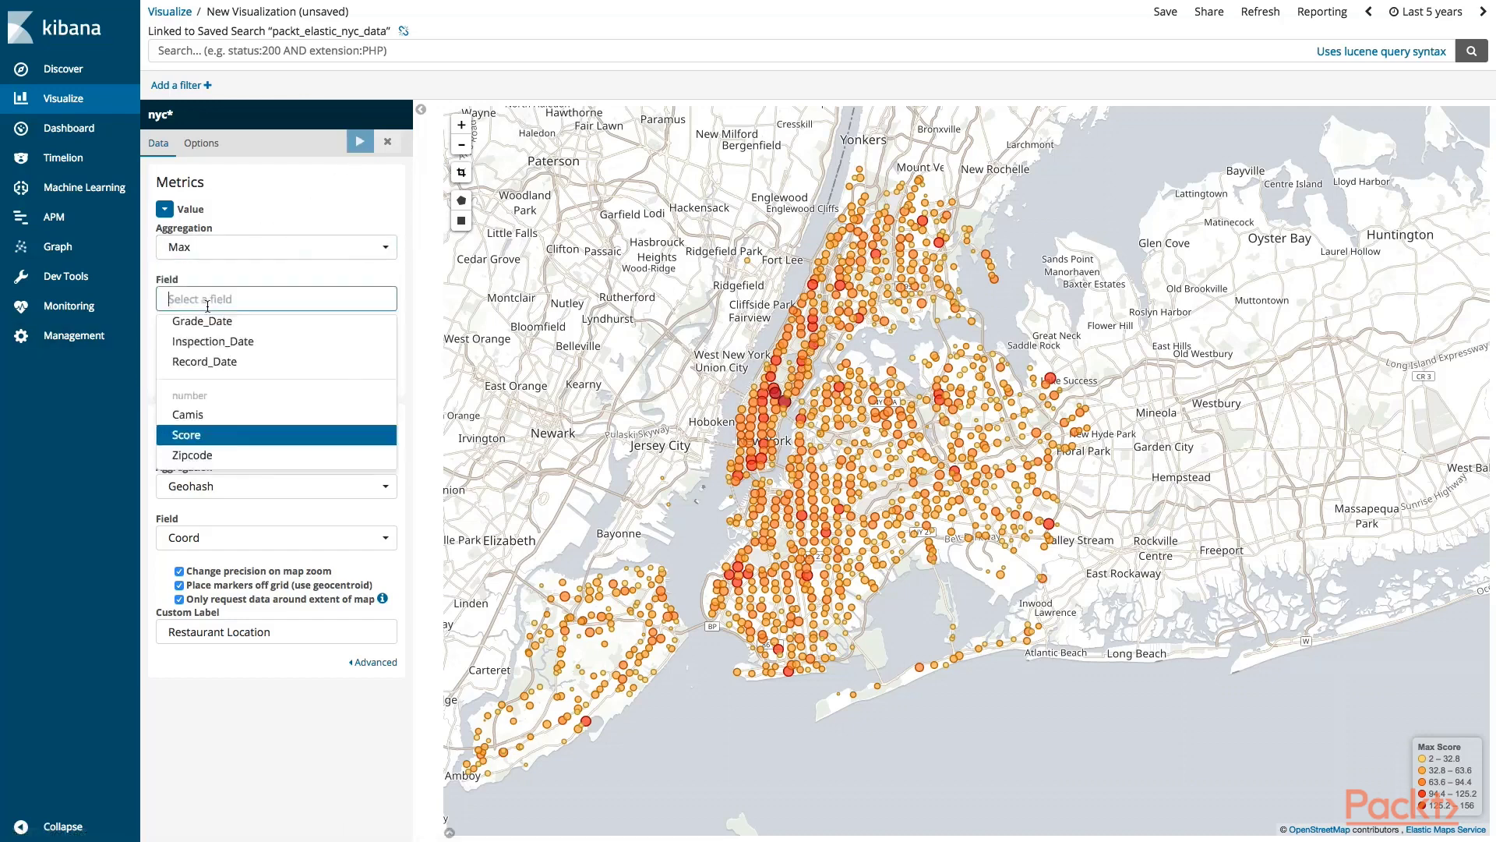
Switch the metric to Average of Score, redraw, and center the map on NYC.
left_click(240, 248)
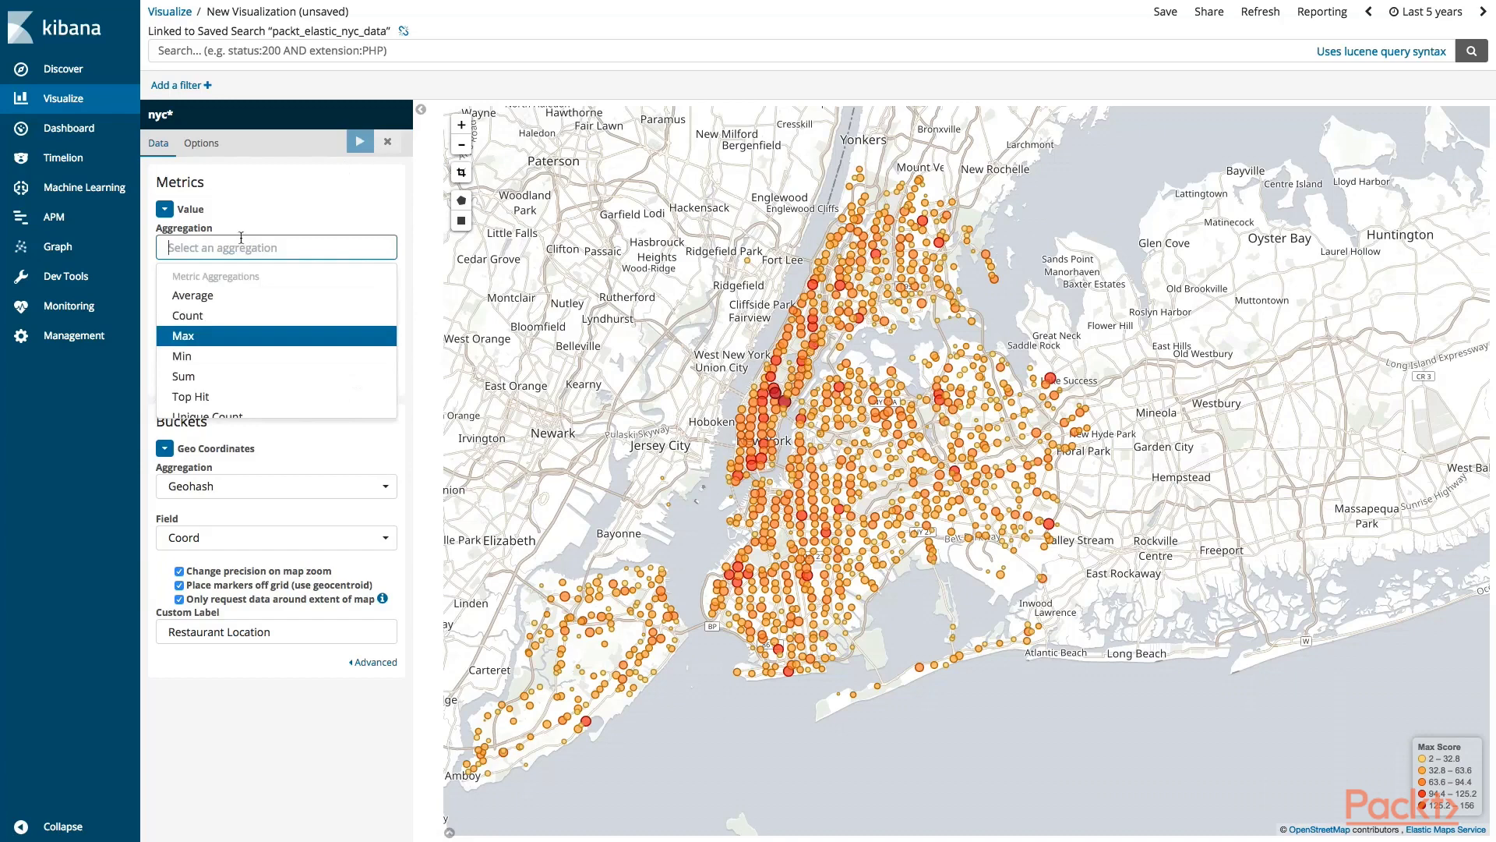
left_click(224, 296)
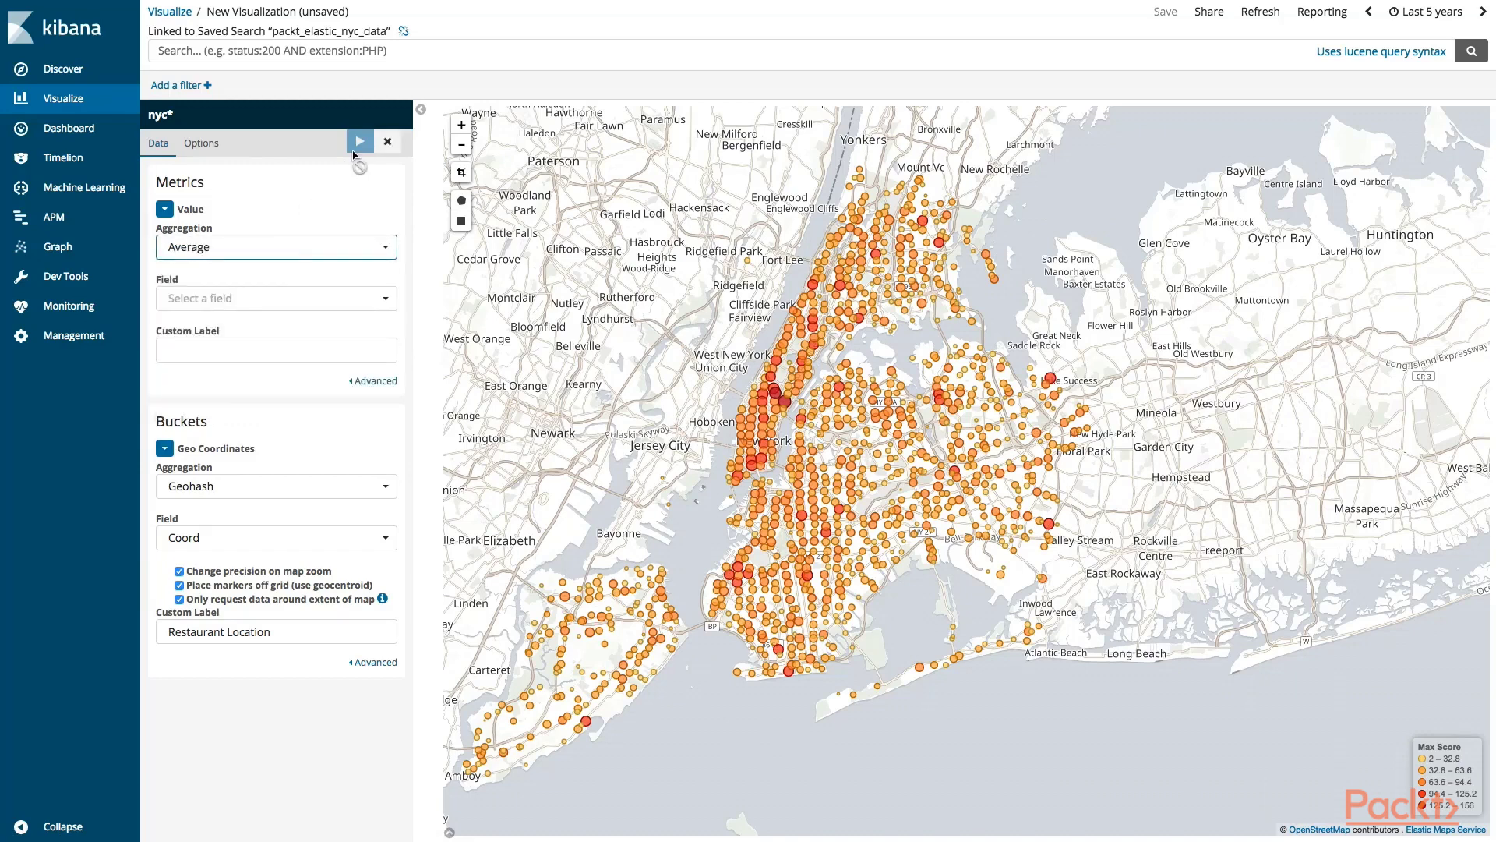
left_click(265, 298)
left_click(227, 365)
left_click(360, 143)
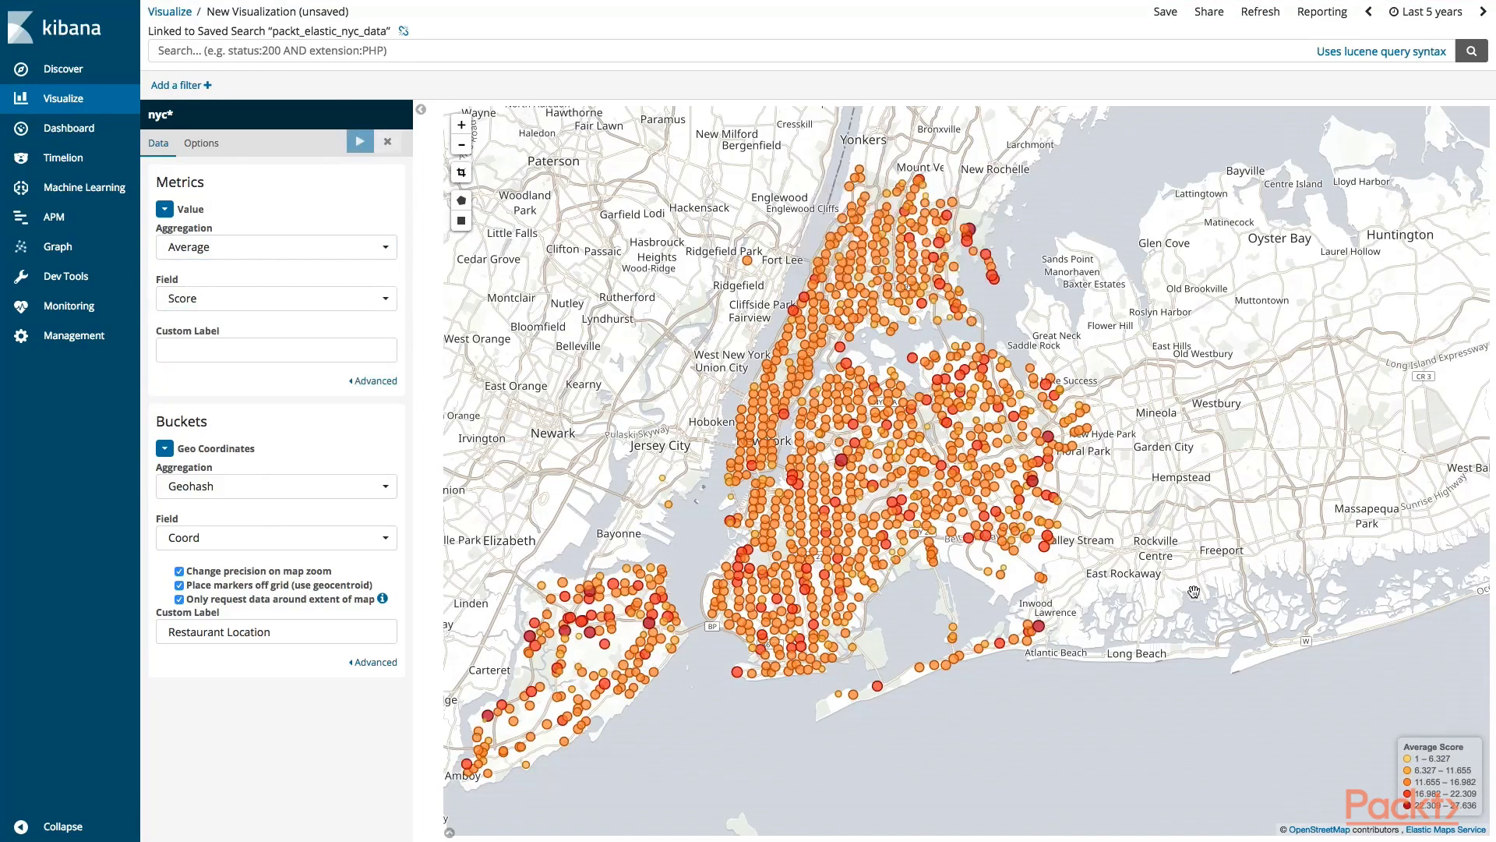
mouse_move(809, 569)
left_click_drag(644, 507, 773, 468)
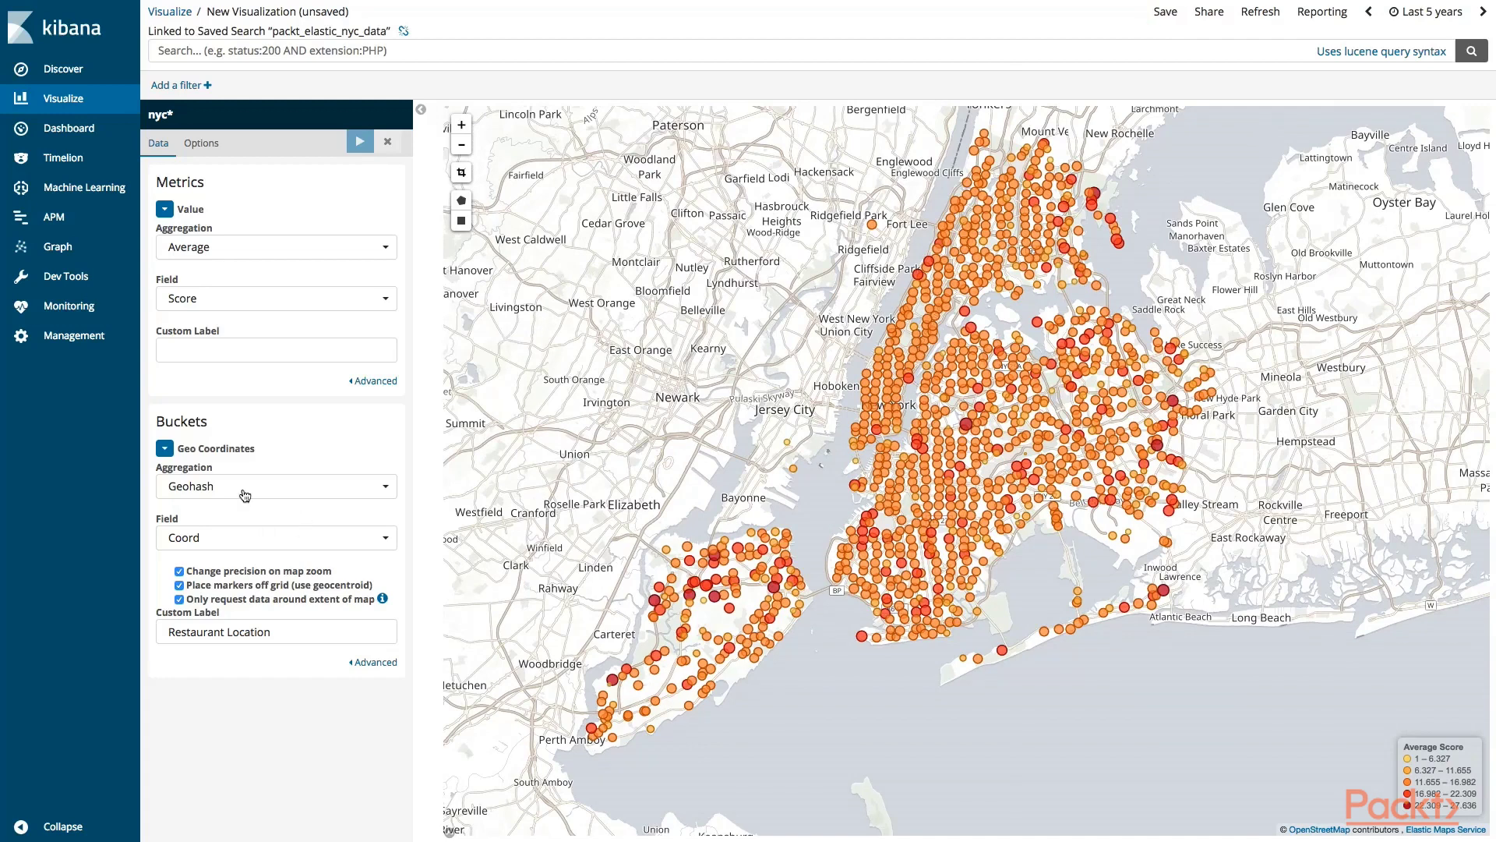
Change the map type to Heatmap and apply it.
left_click(201, 144)
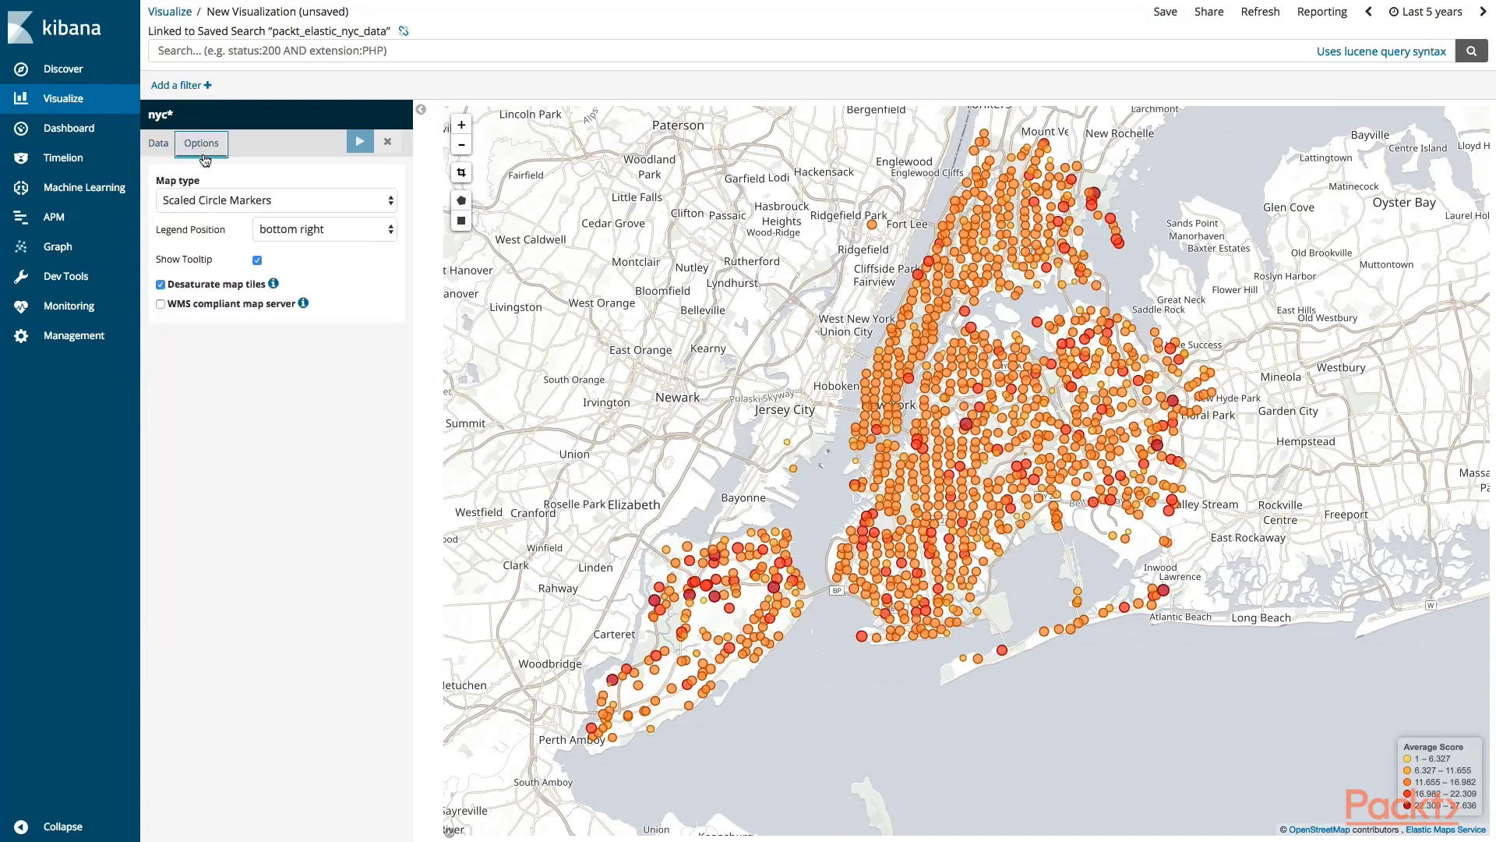
left_click(222, 196)
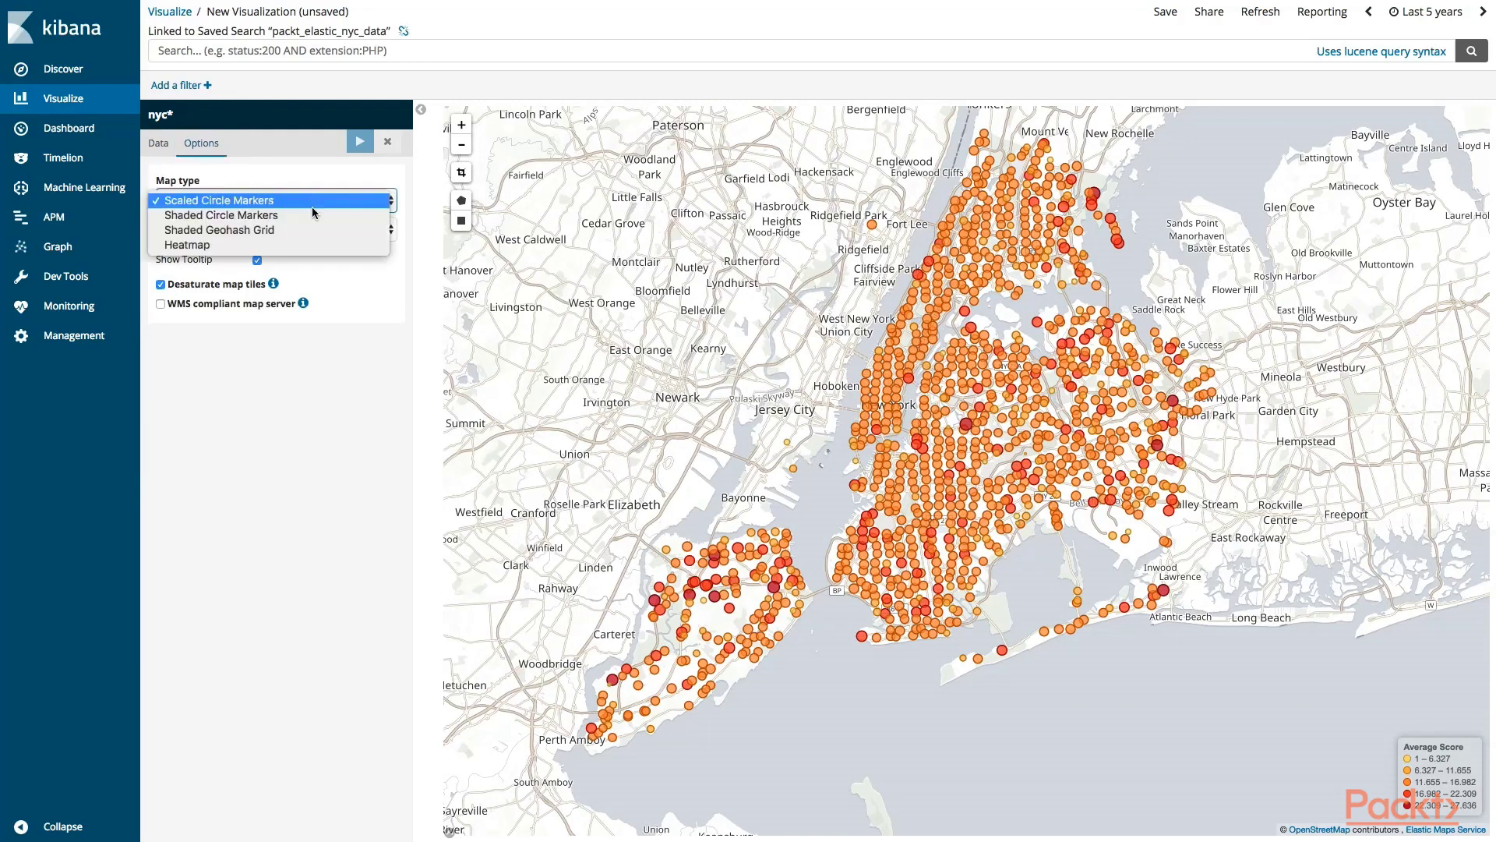
left_click(235, 246)
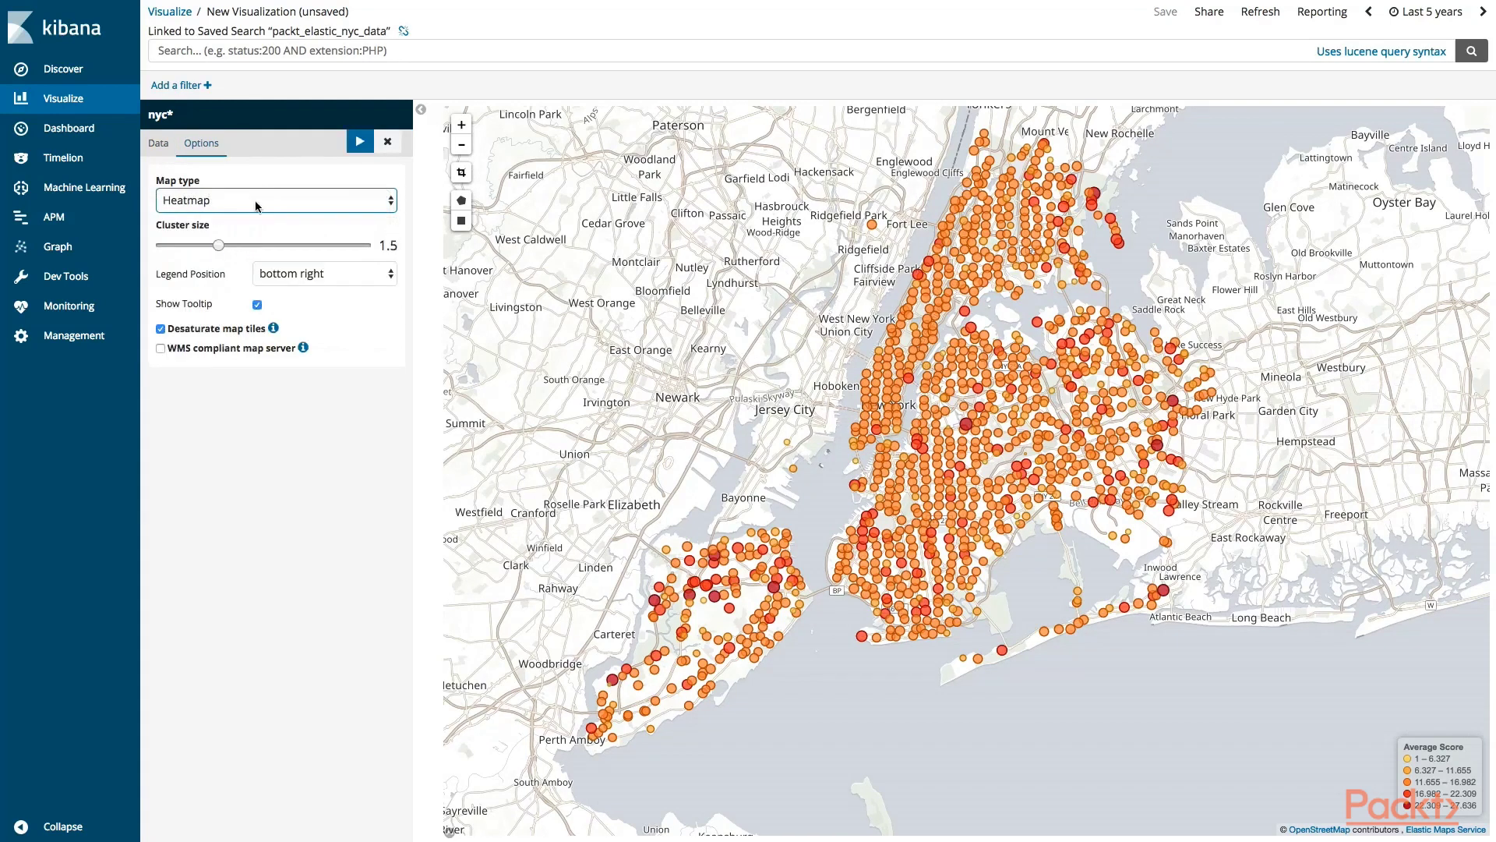
left_click(362, 143)
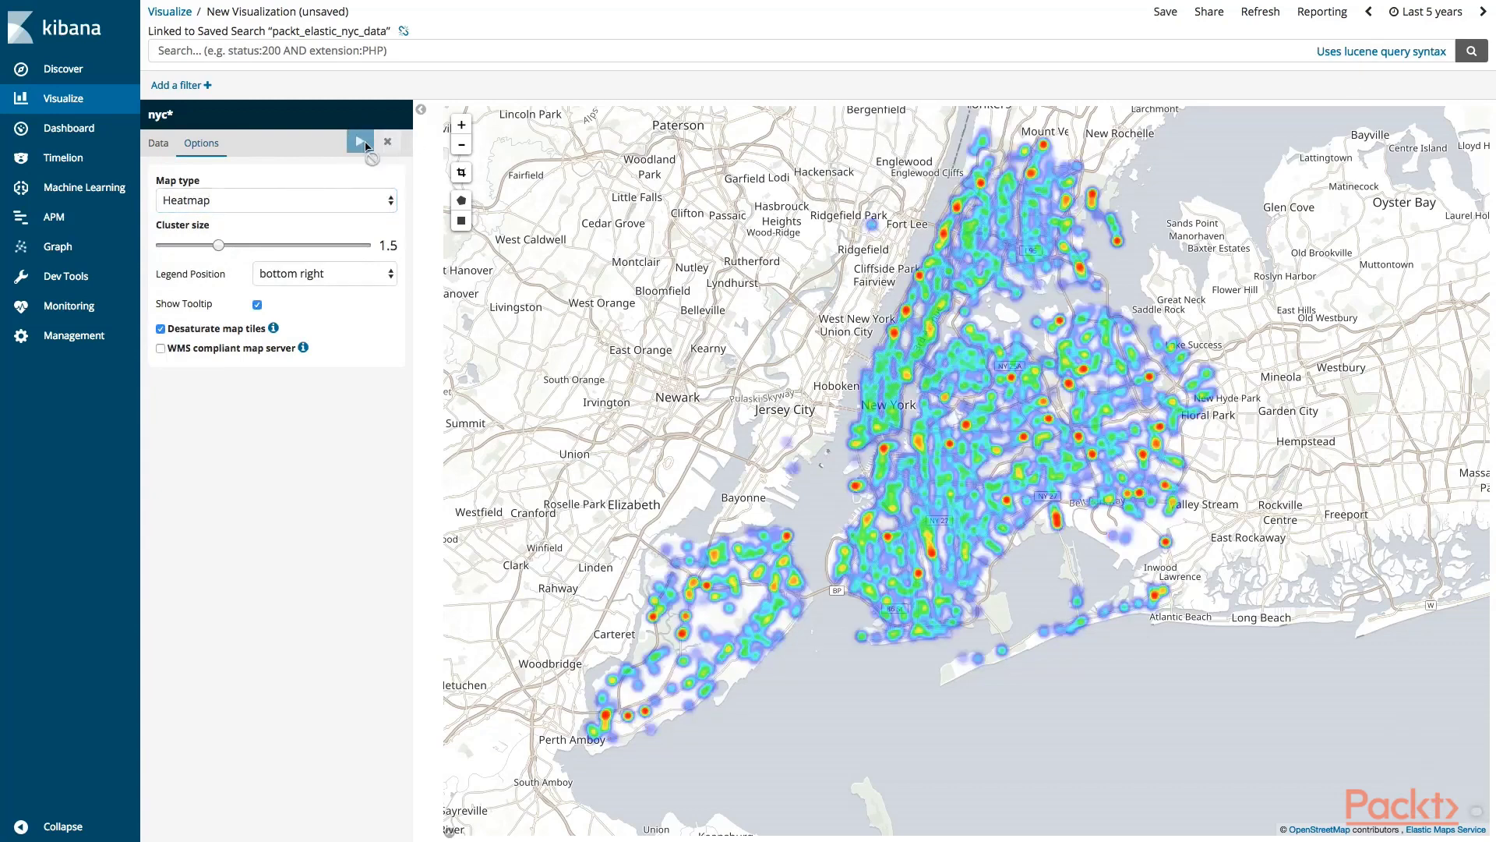
mouse_move(959, 392)
Save the visualization as packt_elastic_nyc_heatmap.
left_click(1165, 12)
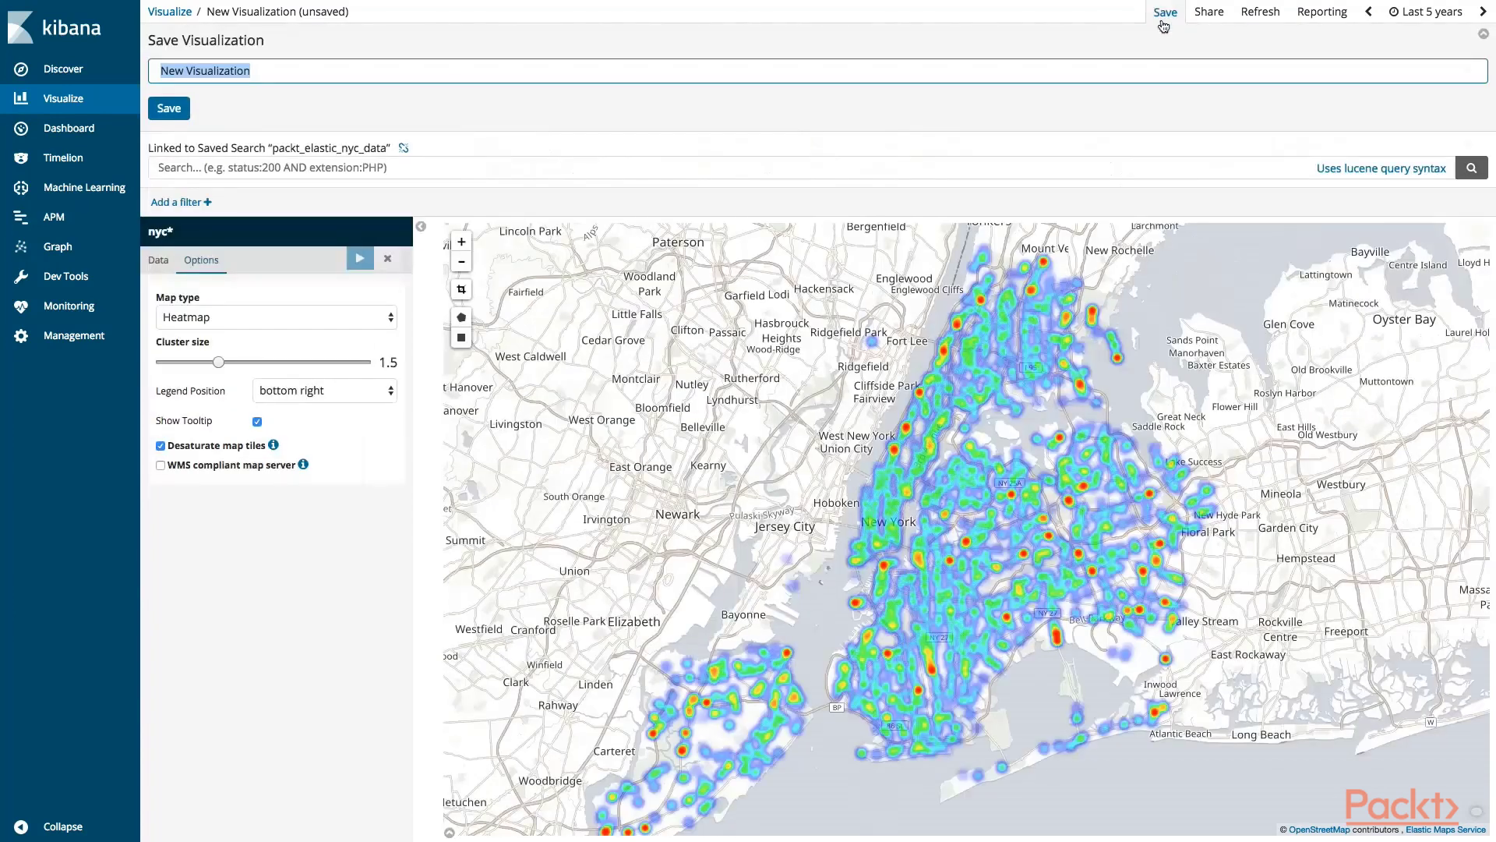
type("packt_")
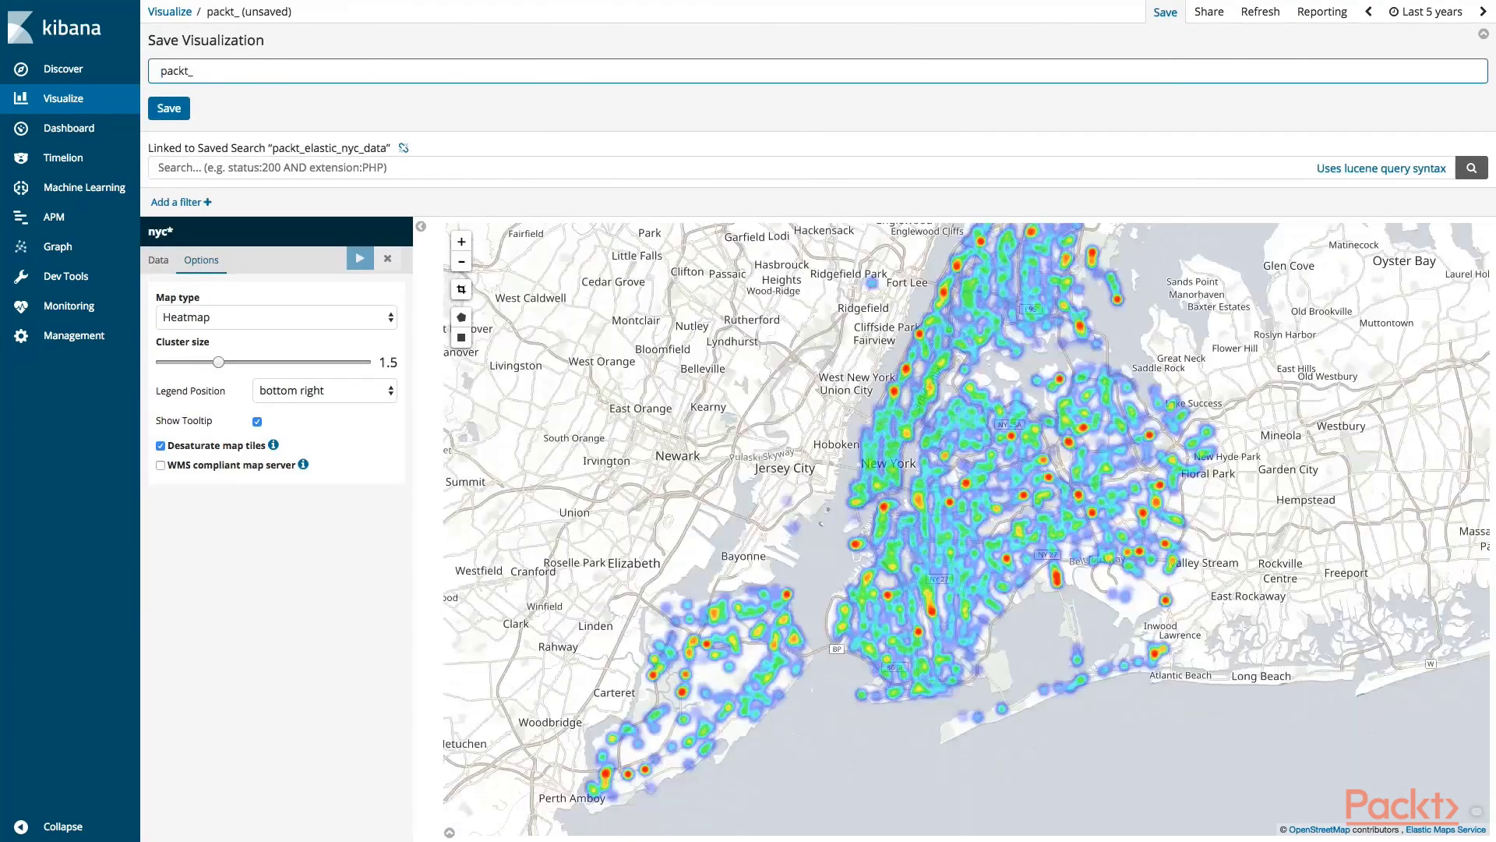
type("elastic_nyc_heatmap")
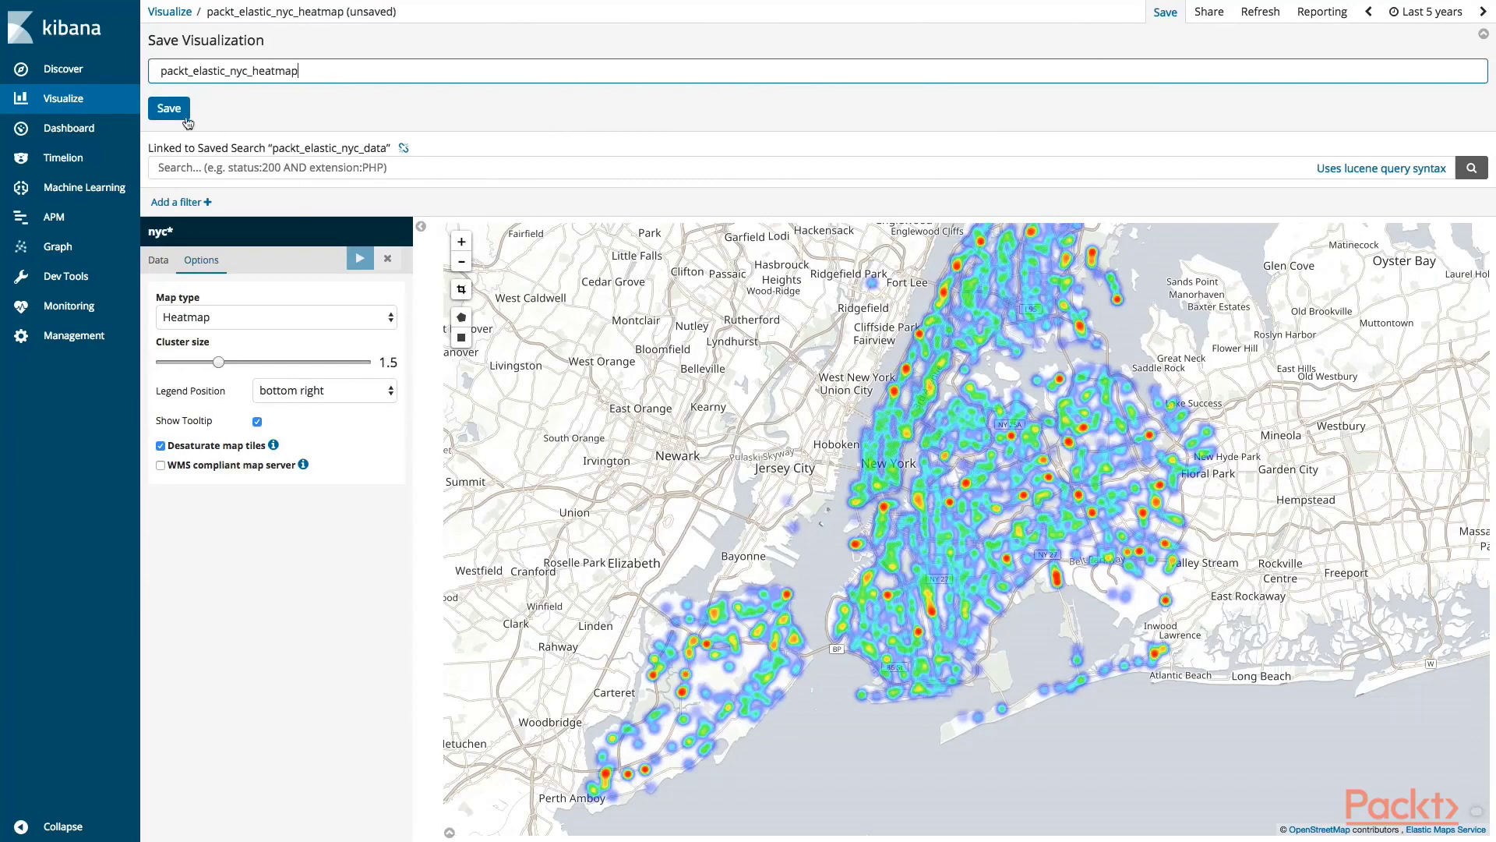
left_click(182, 116)
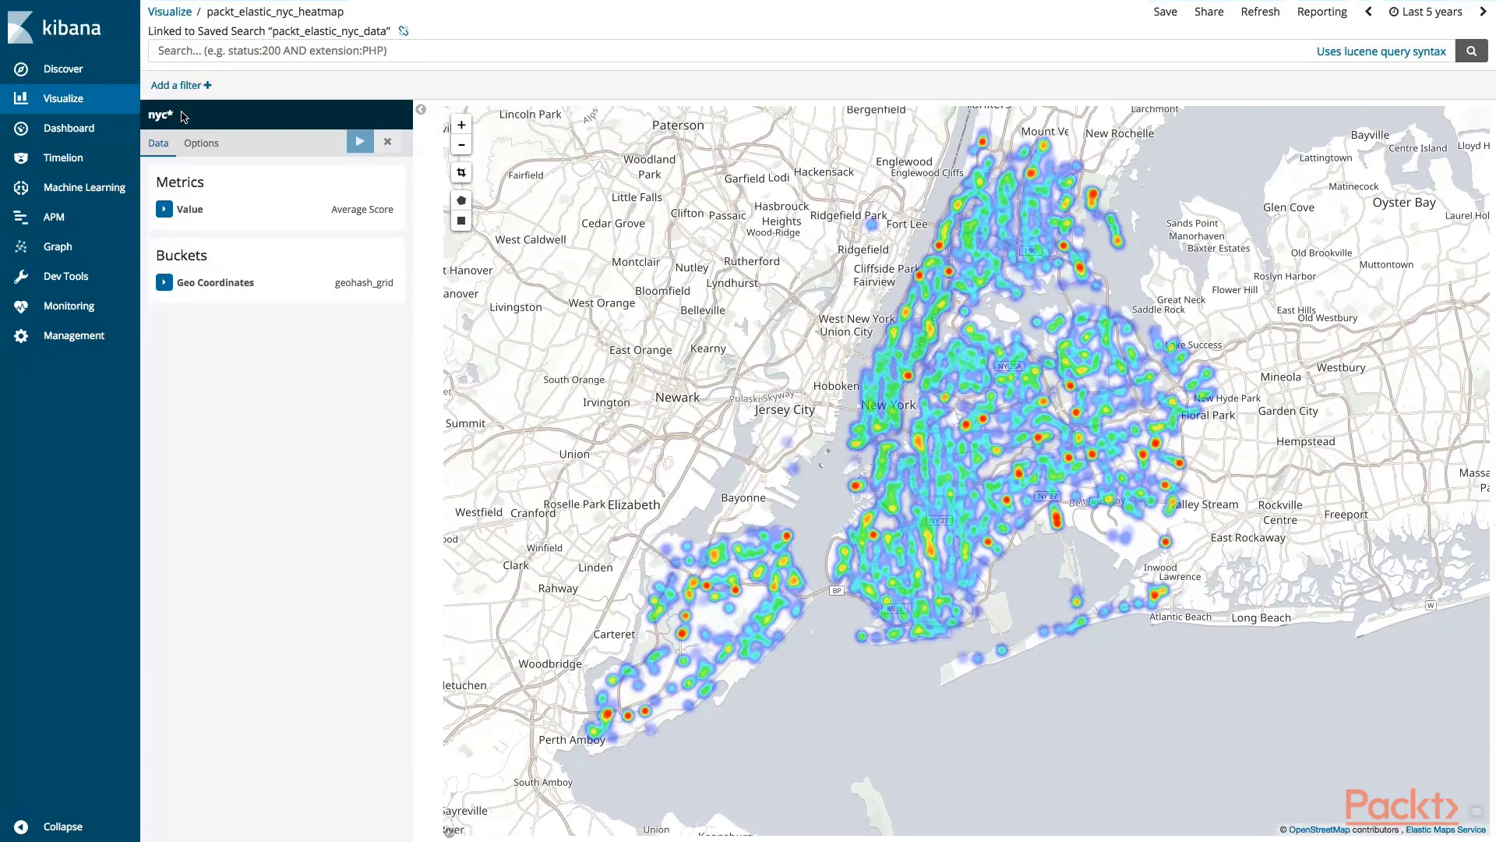
Create a Pie visualization using the packt_elastic_nyc_data saved search as its source.
left_click(81, 100)
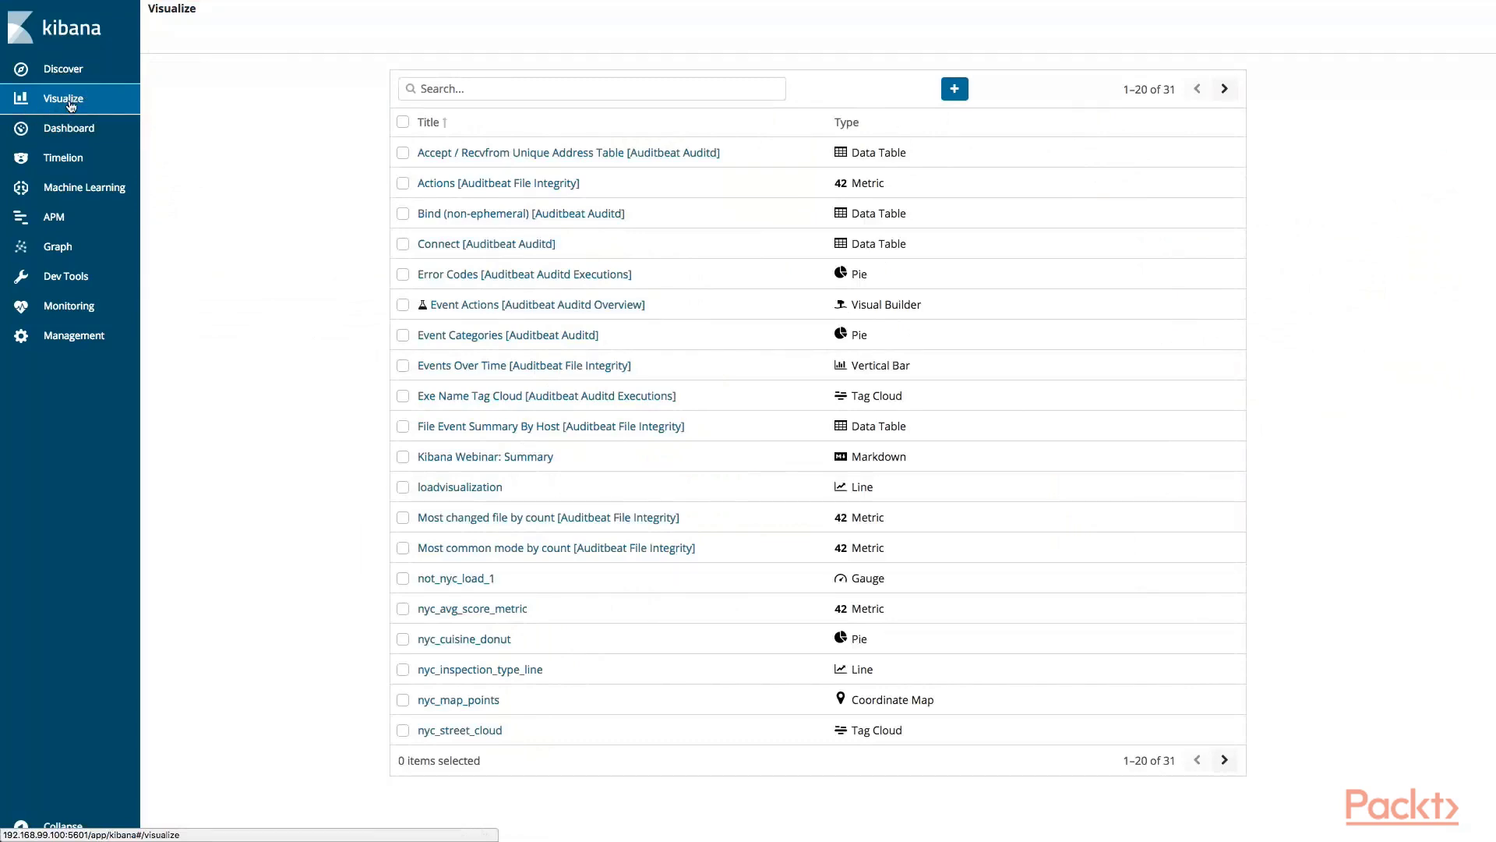
left_click(955, 88)
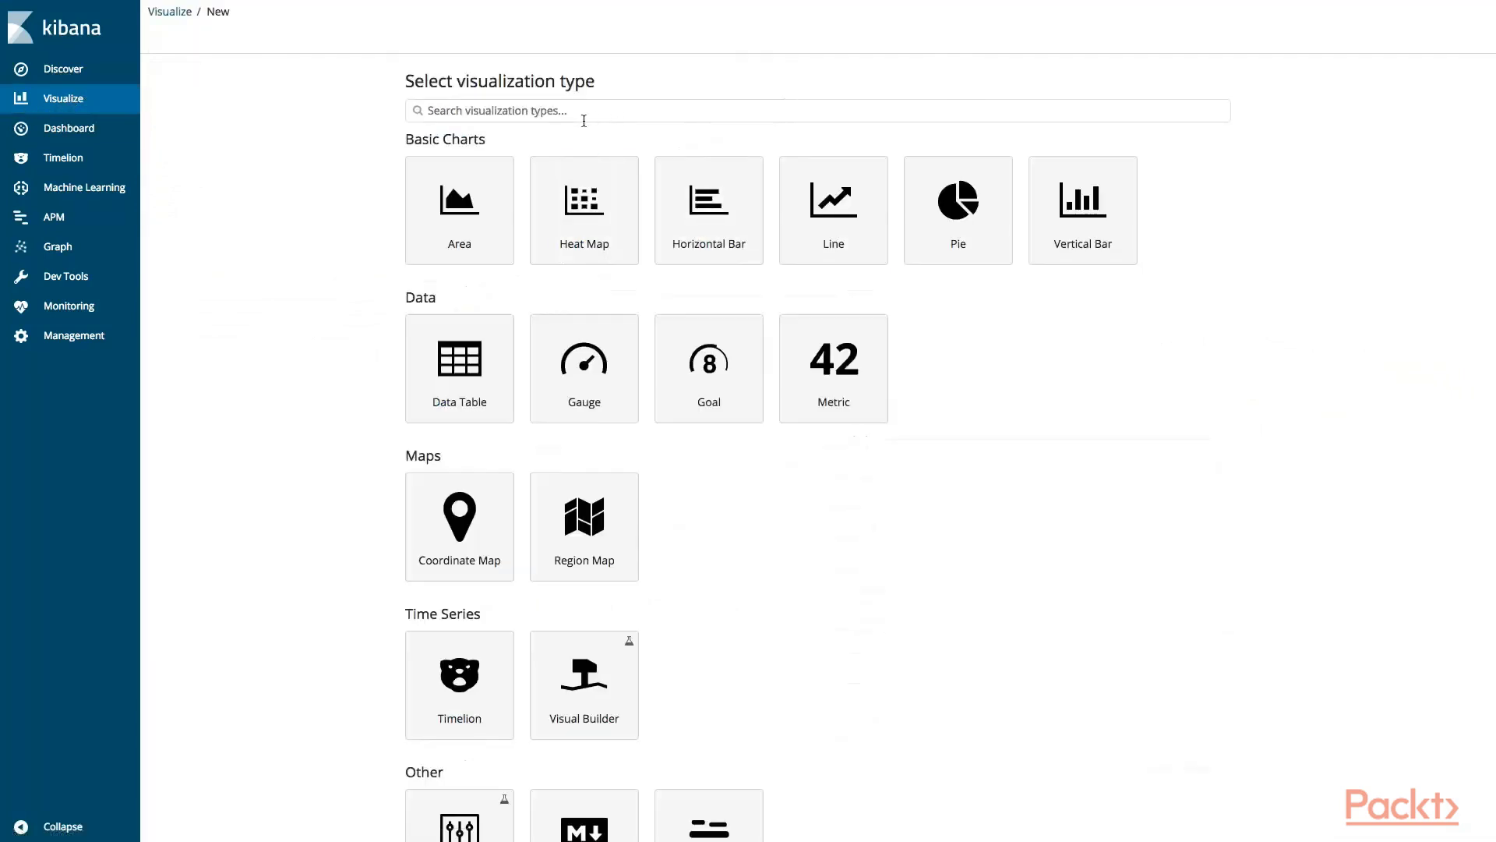
scroll(857, 467, "down", 3)
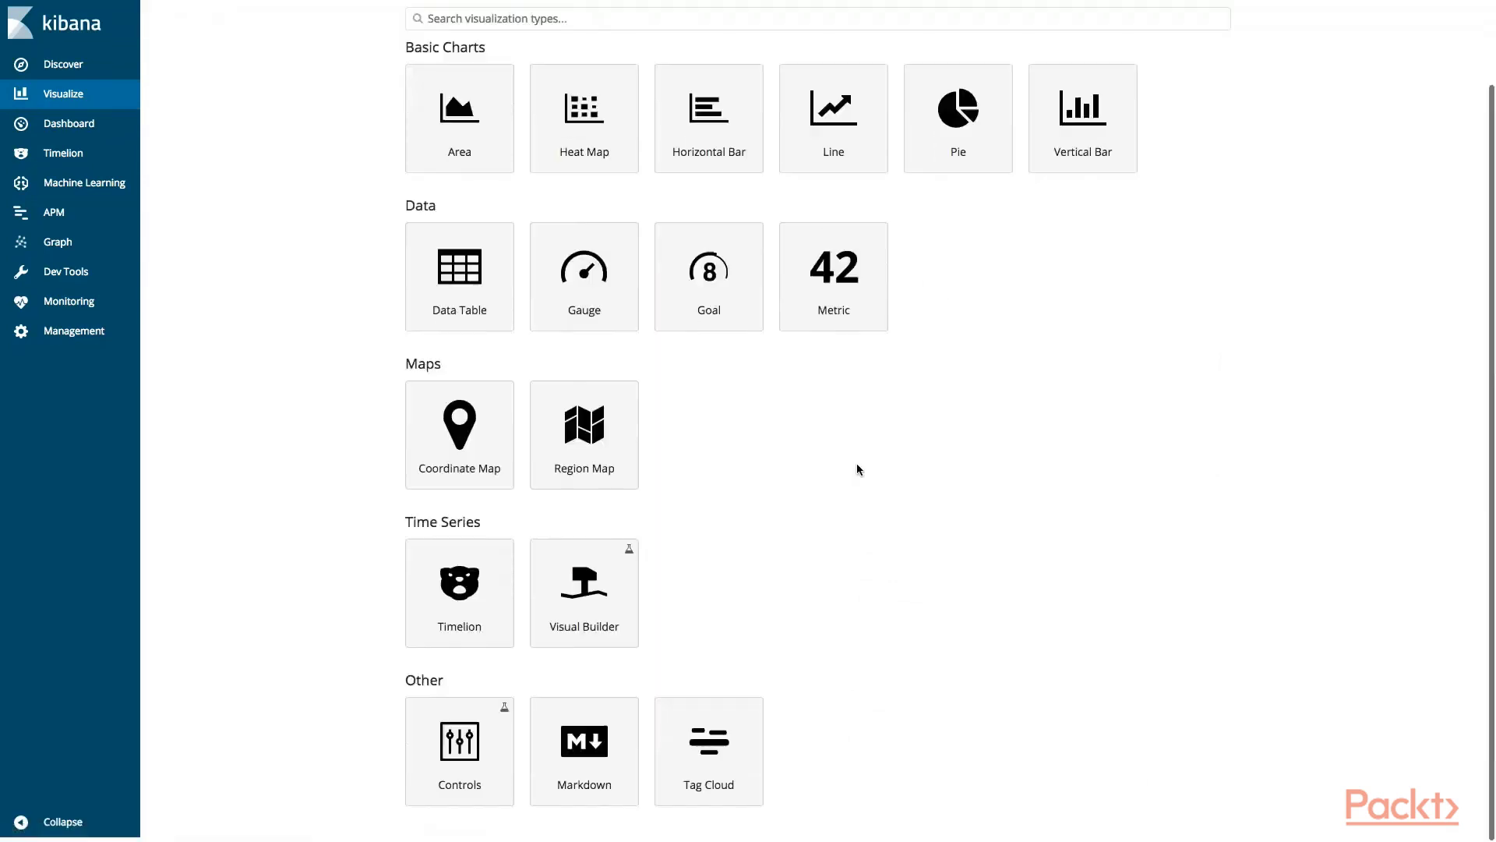
scroll(857, 468, "up", 3)
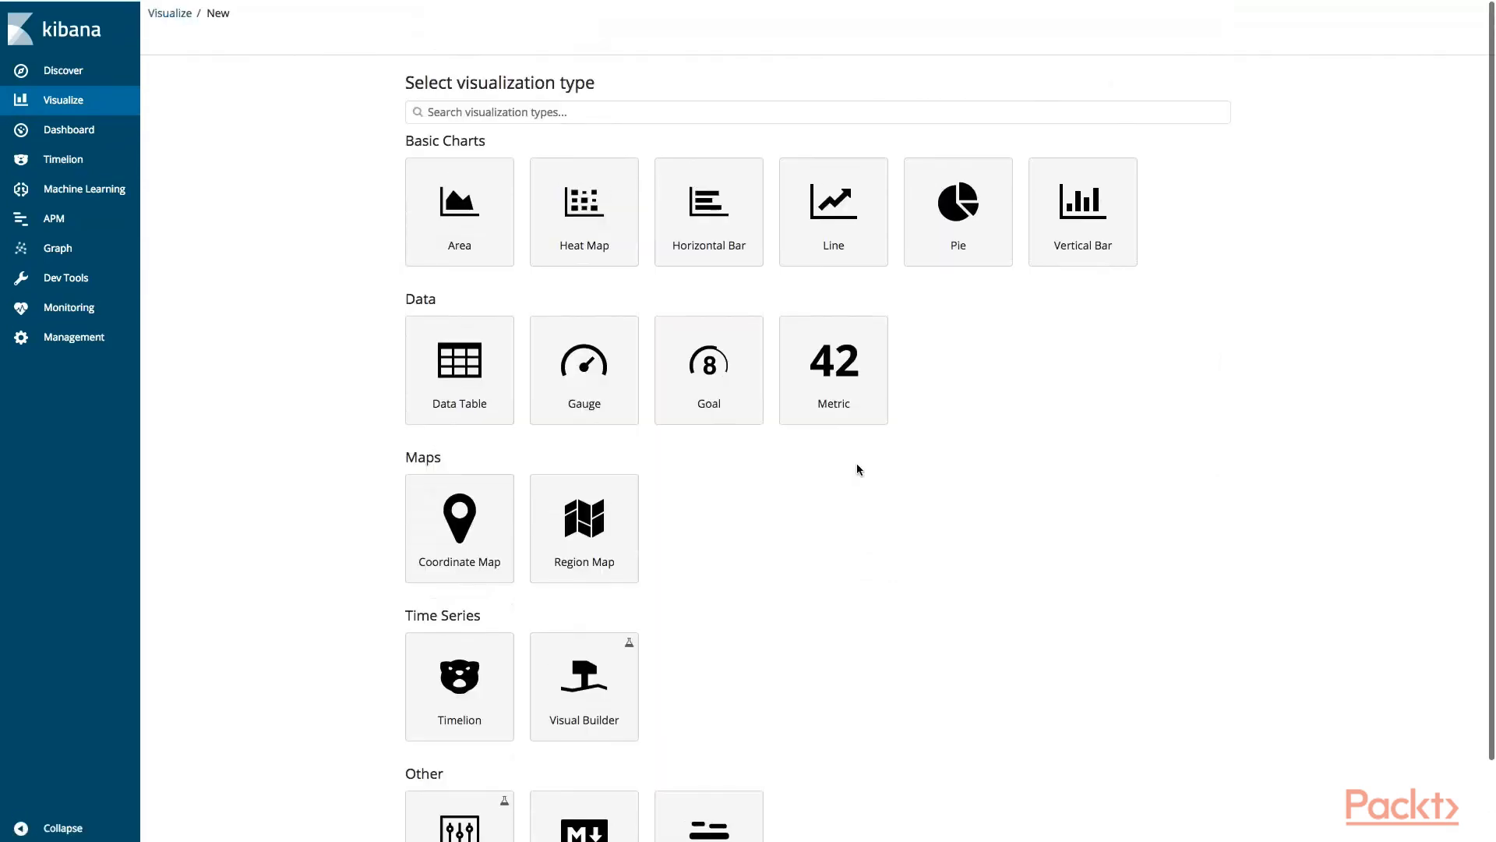
left_click(947, 235)
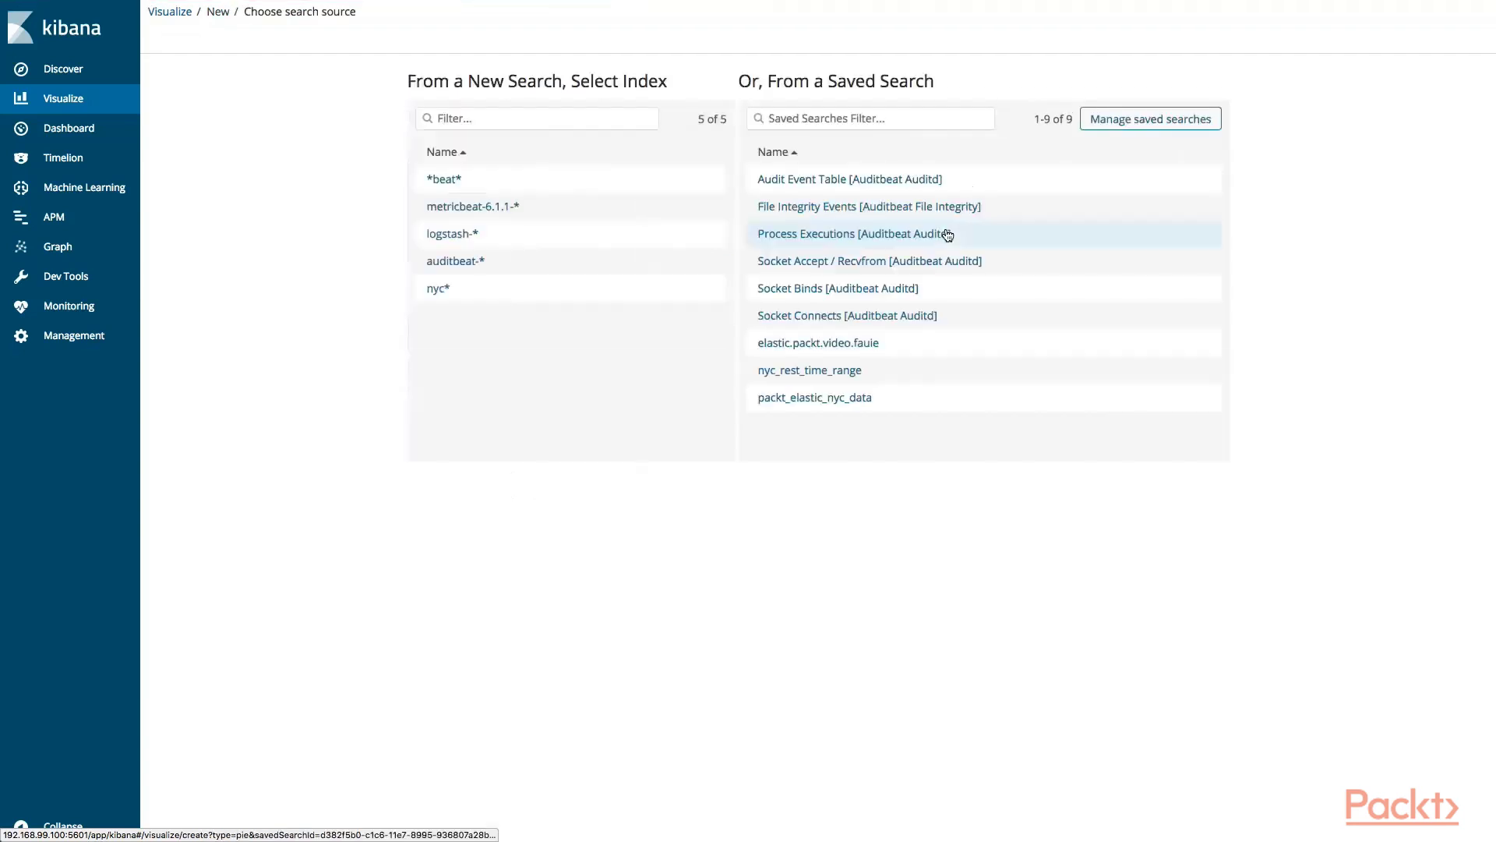
left_click(823, 401)
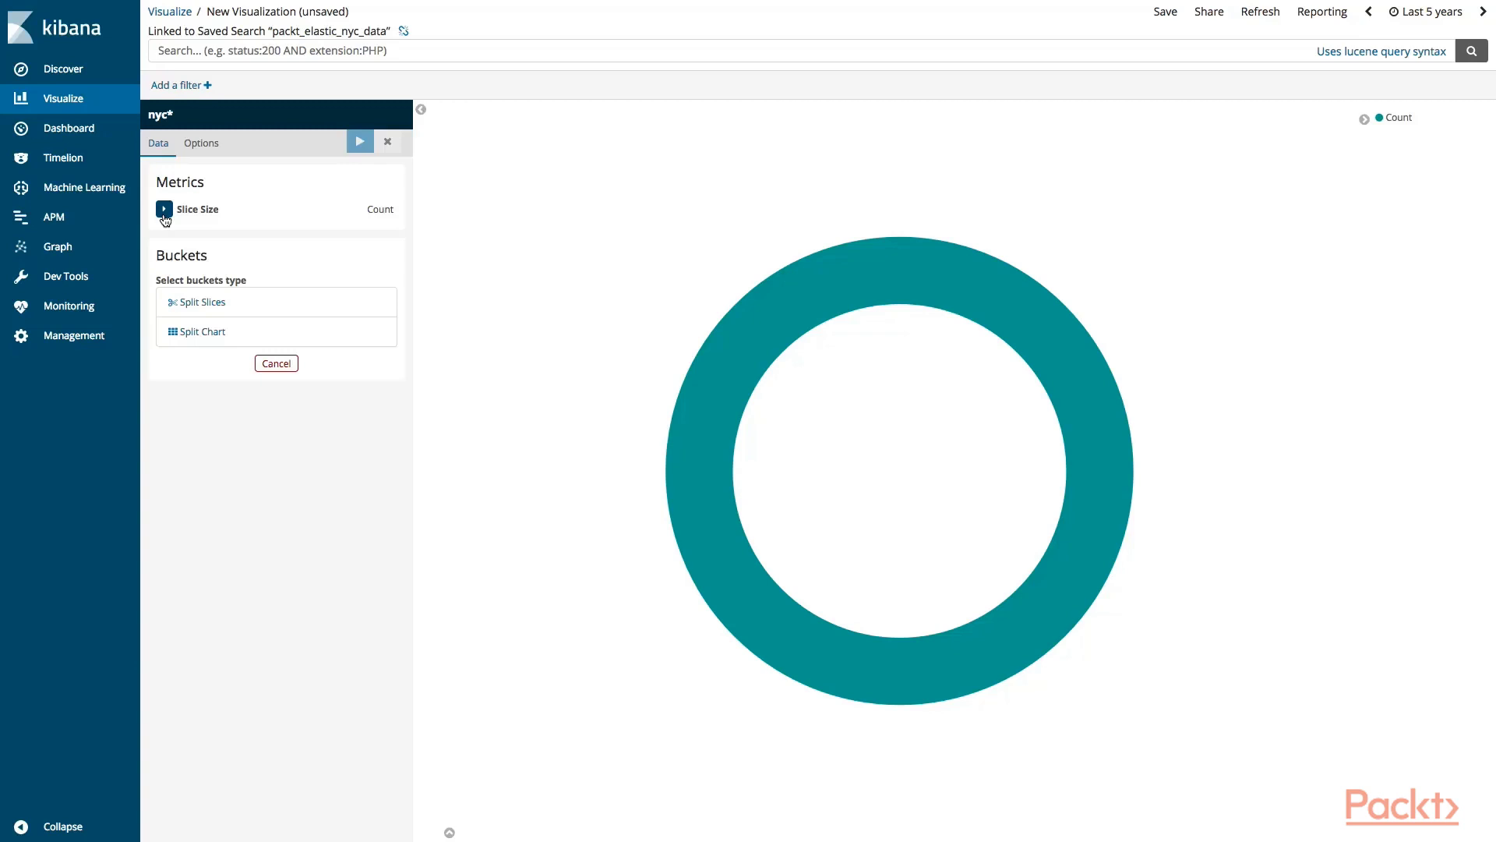
Keep Count as slice size, split slices by Terms on Cuisine_Description, and apply.
left_click(164, 211)
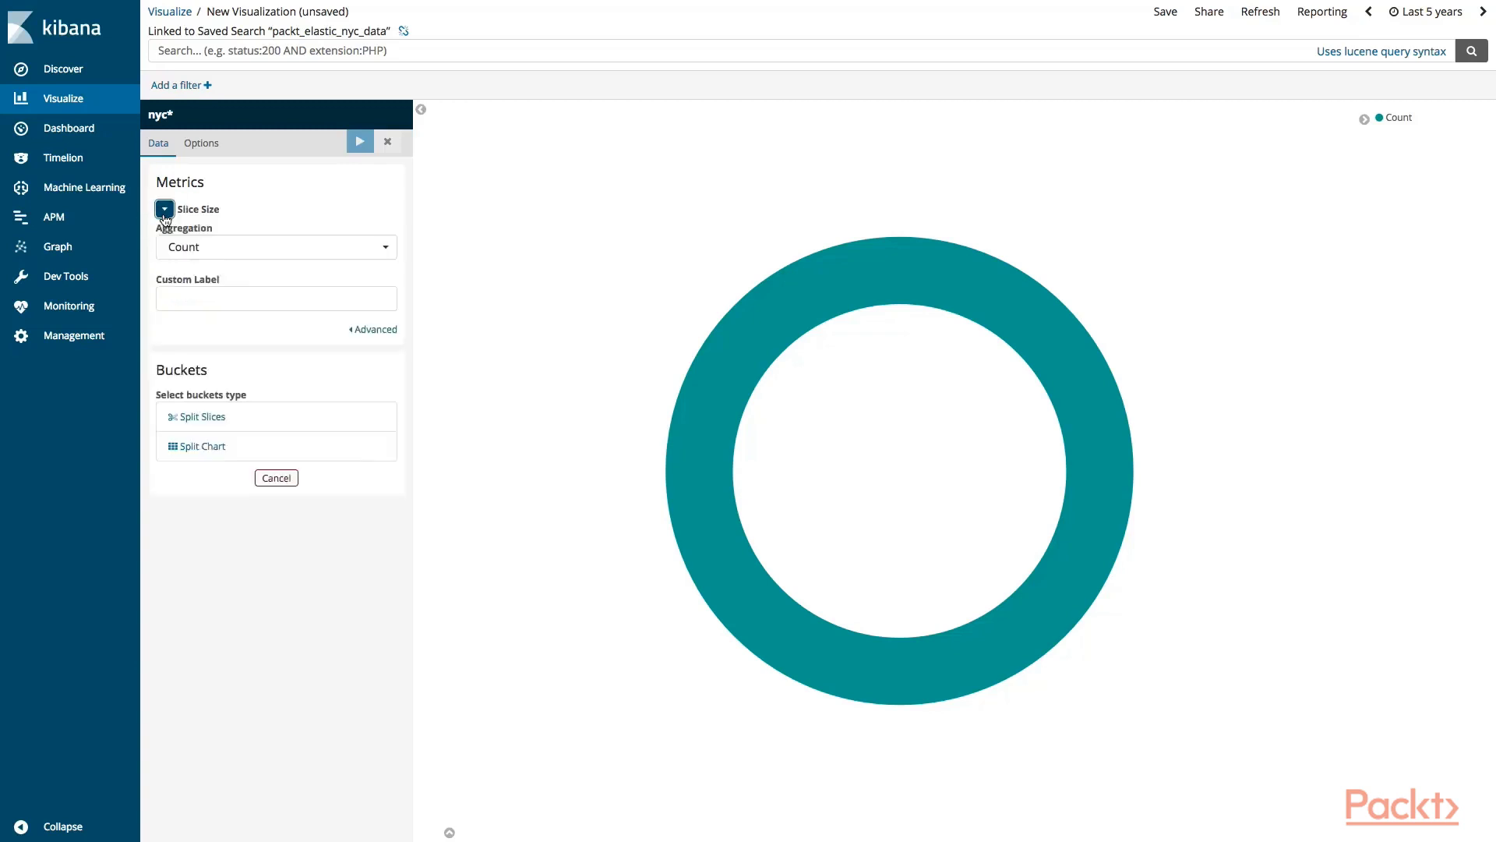
left_click(204, 243)
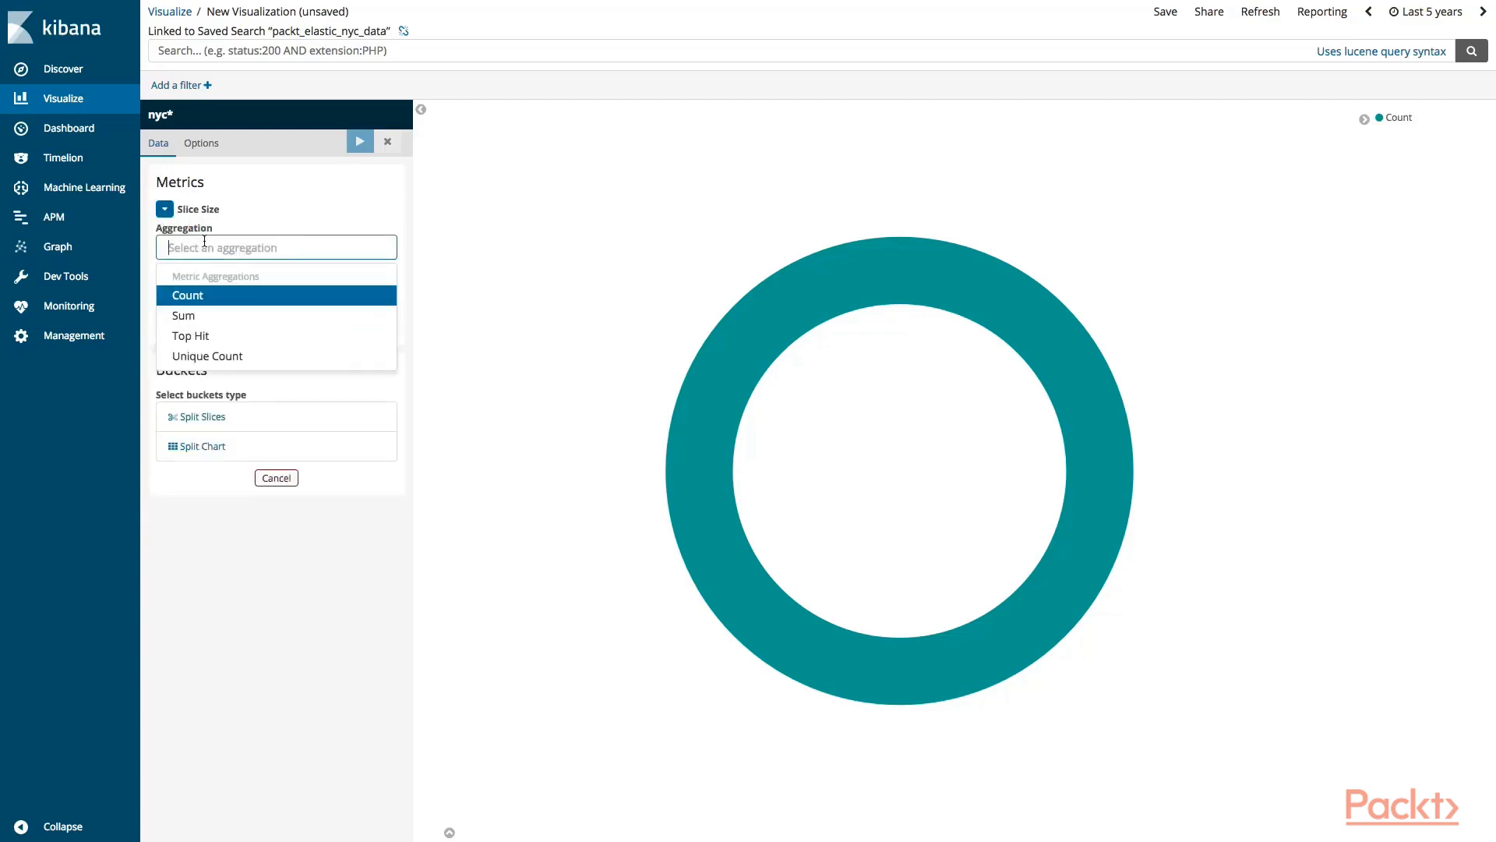
left_click(207, 297)
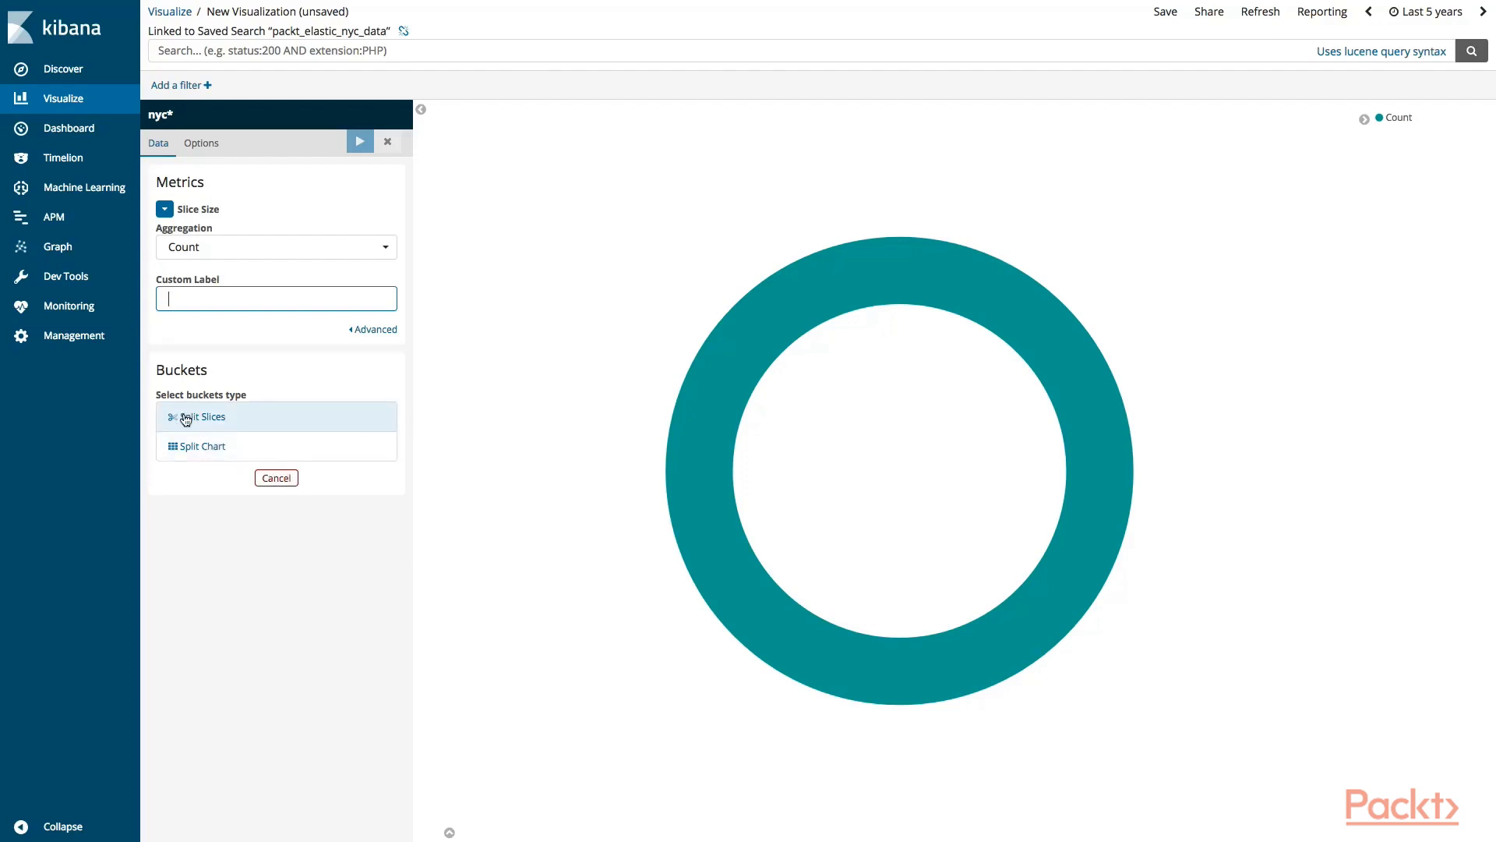
left_click(191, 417)
left_click(216, 430)
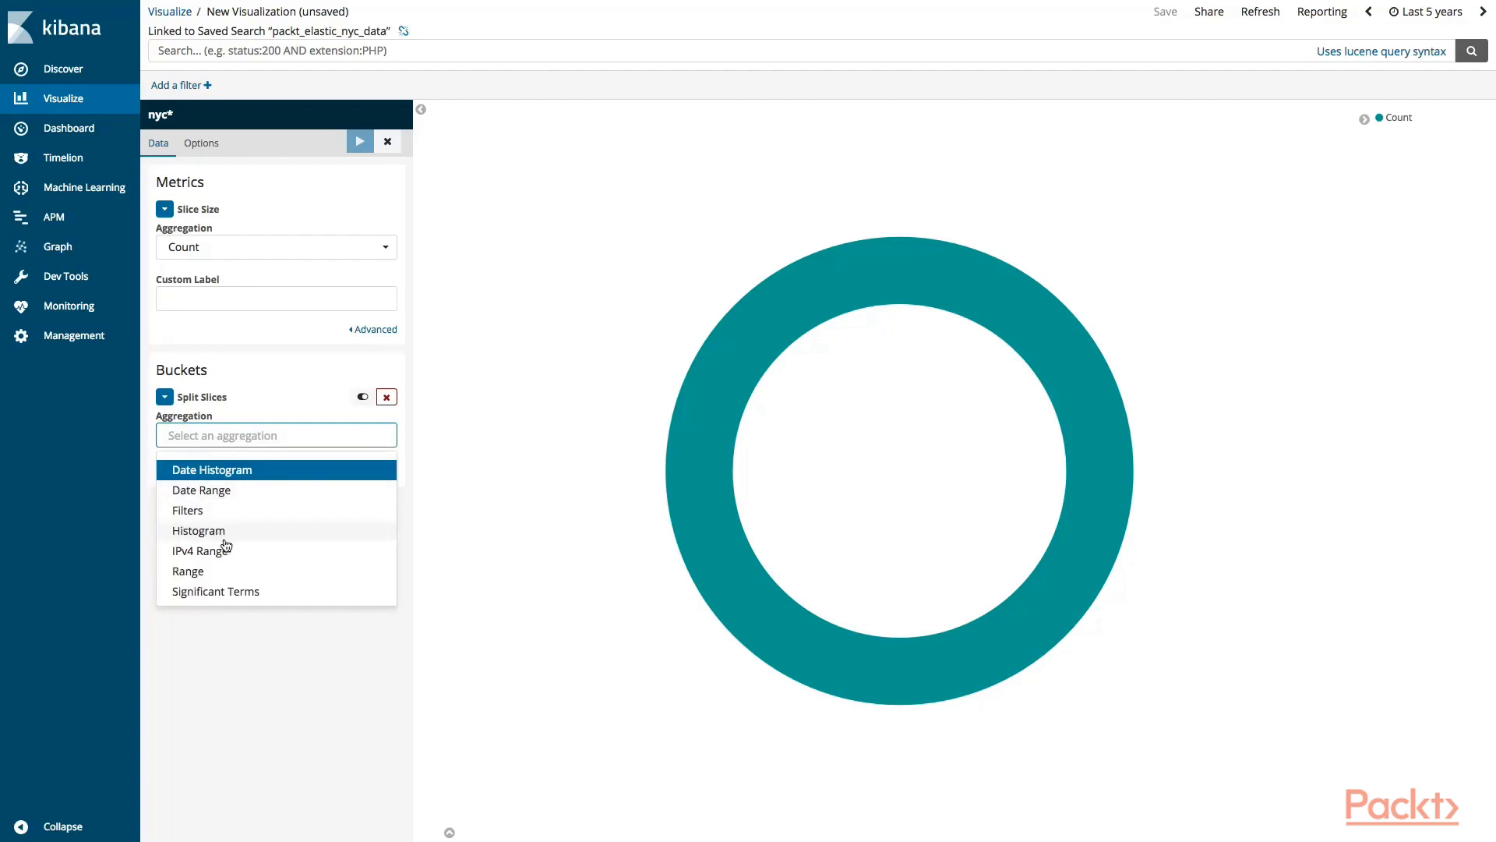
scroll(316, 555, "down", 1)
left_click(312, 590)
left_click(299, 489)
scroll(248, 577, "down", 5)
scroll(250, 577, "up", 2)
left_click(250, 573)
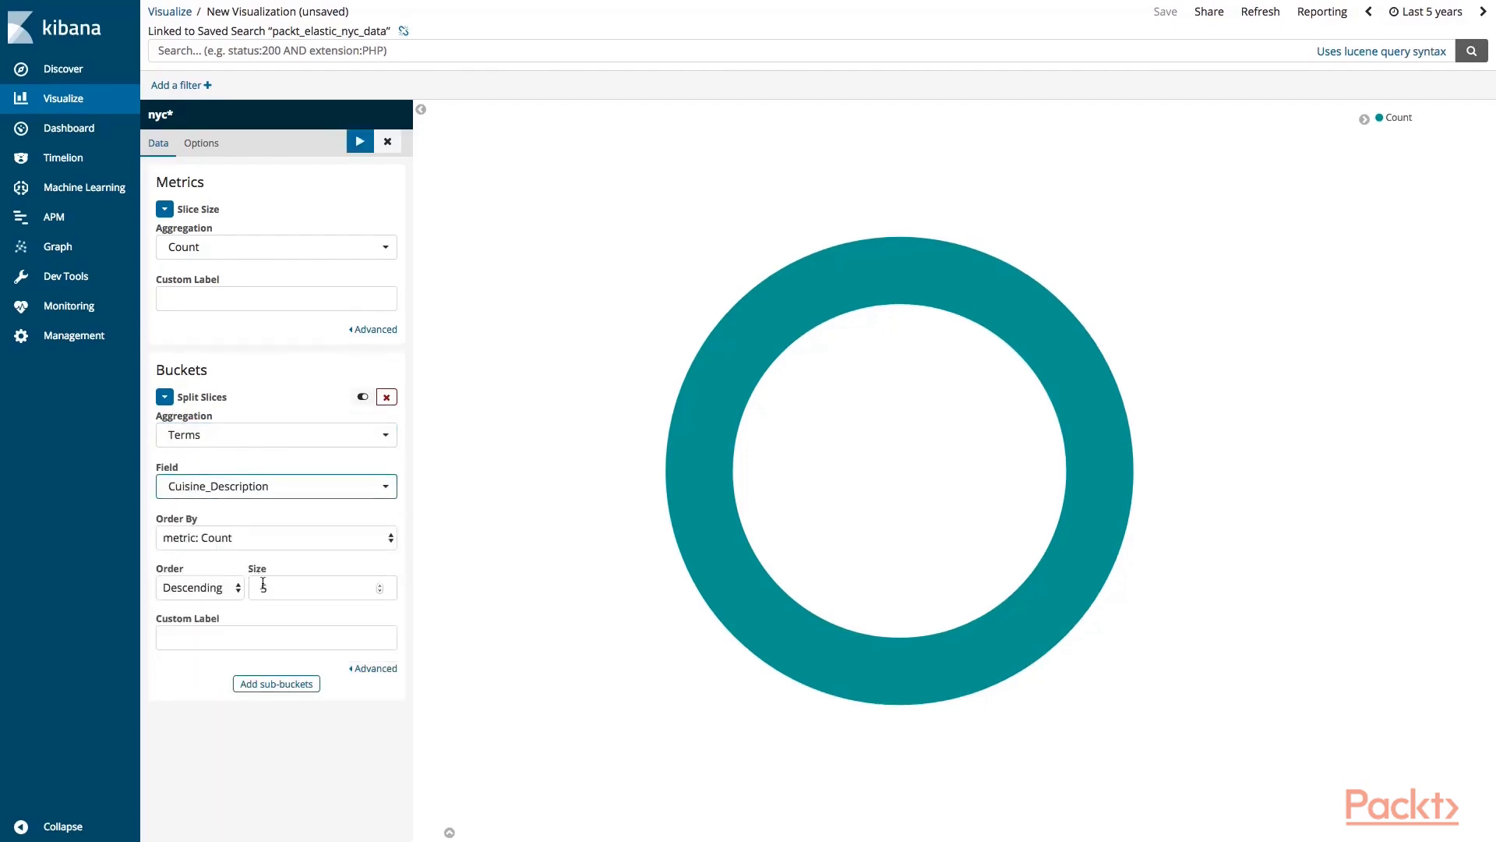
left_click(362, 145)
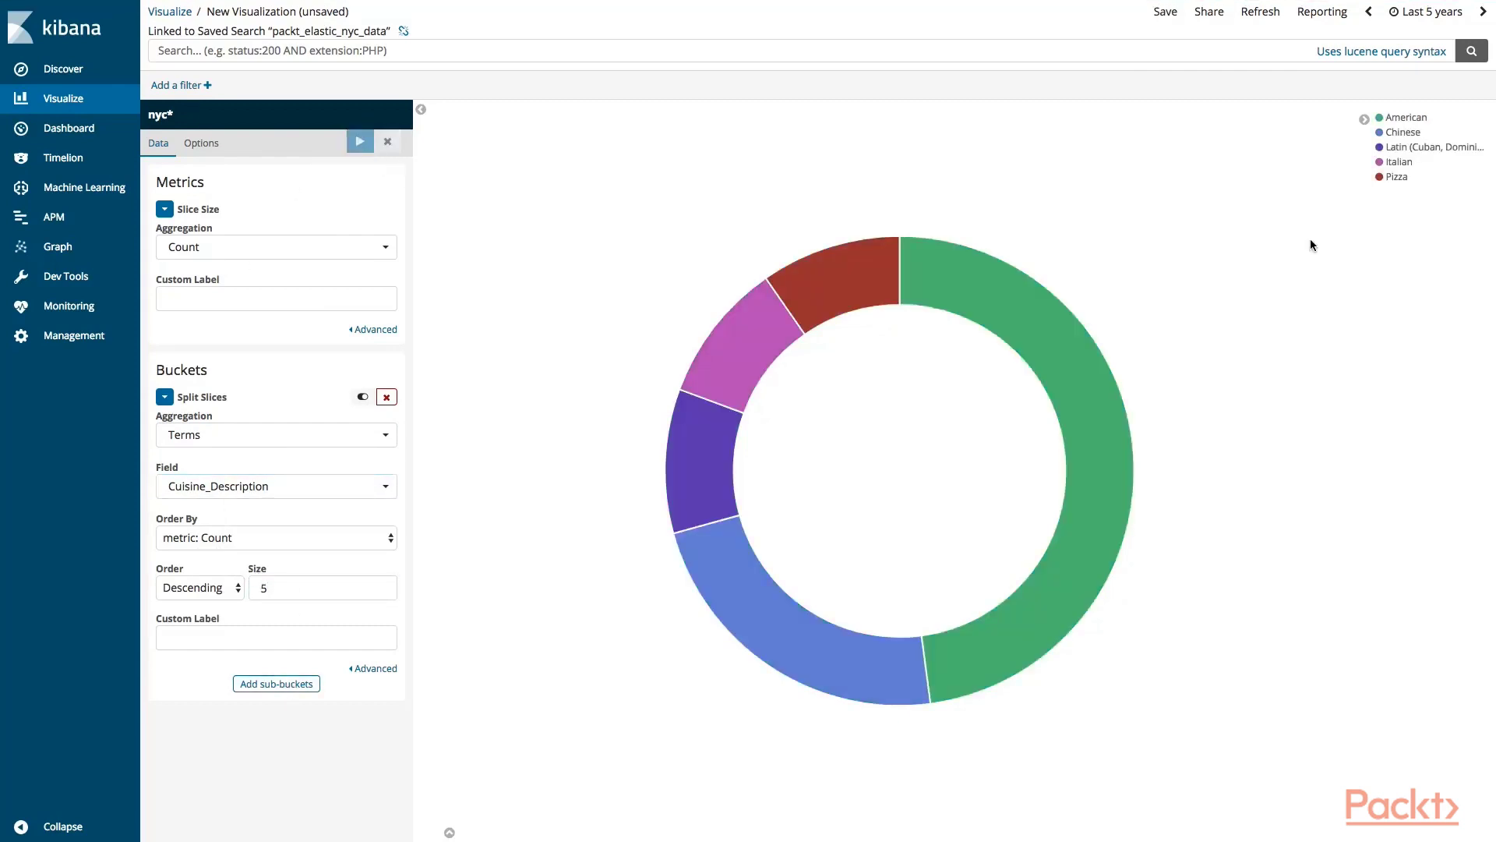
Raise the cuisine slice count to 8 and redraw the donut.
mouse_move(1049, 315)
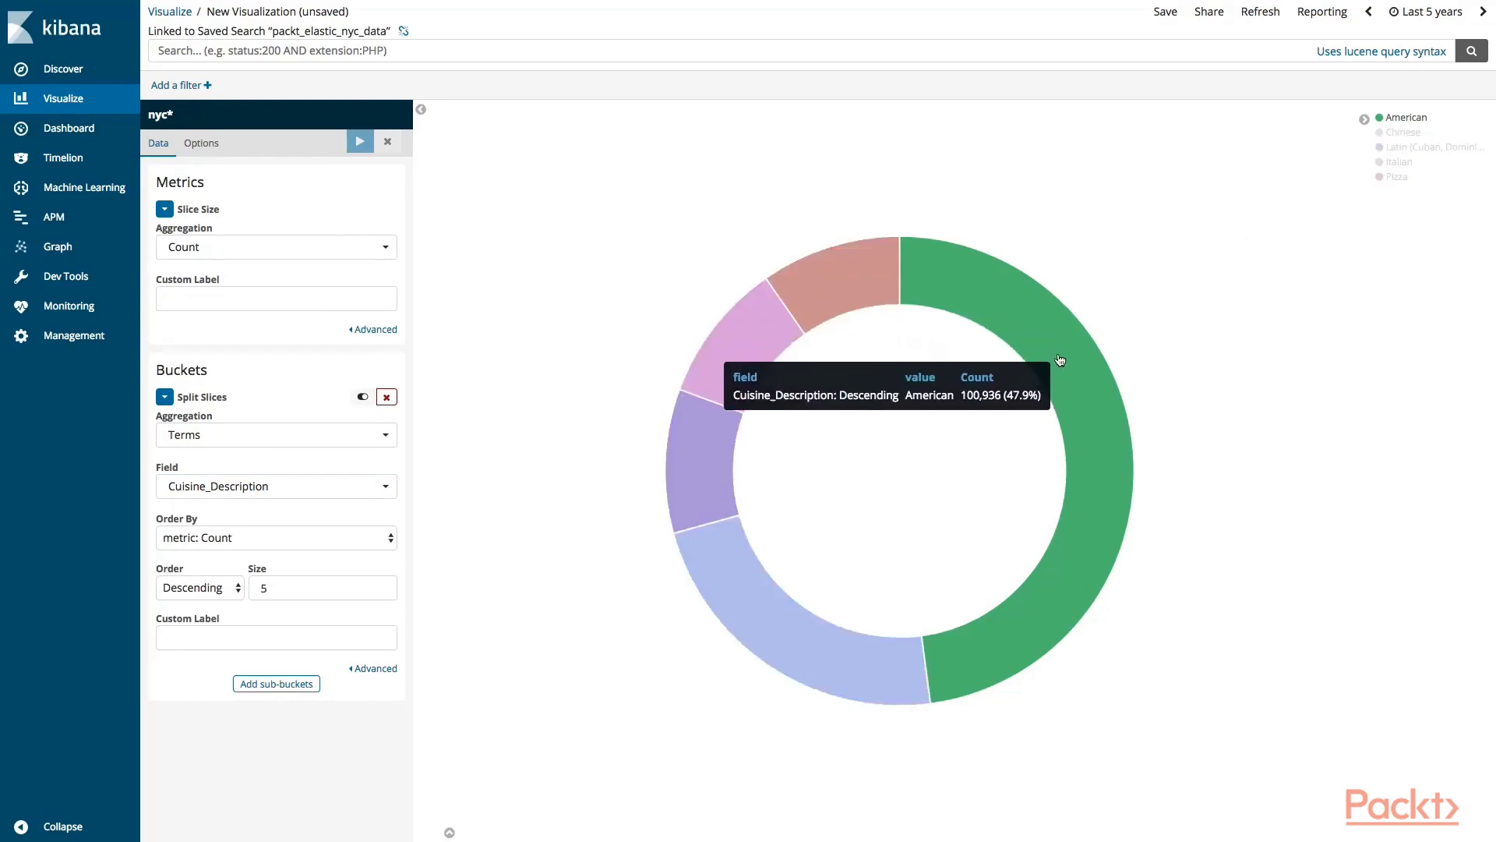
mouse_move(886, 299)
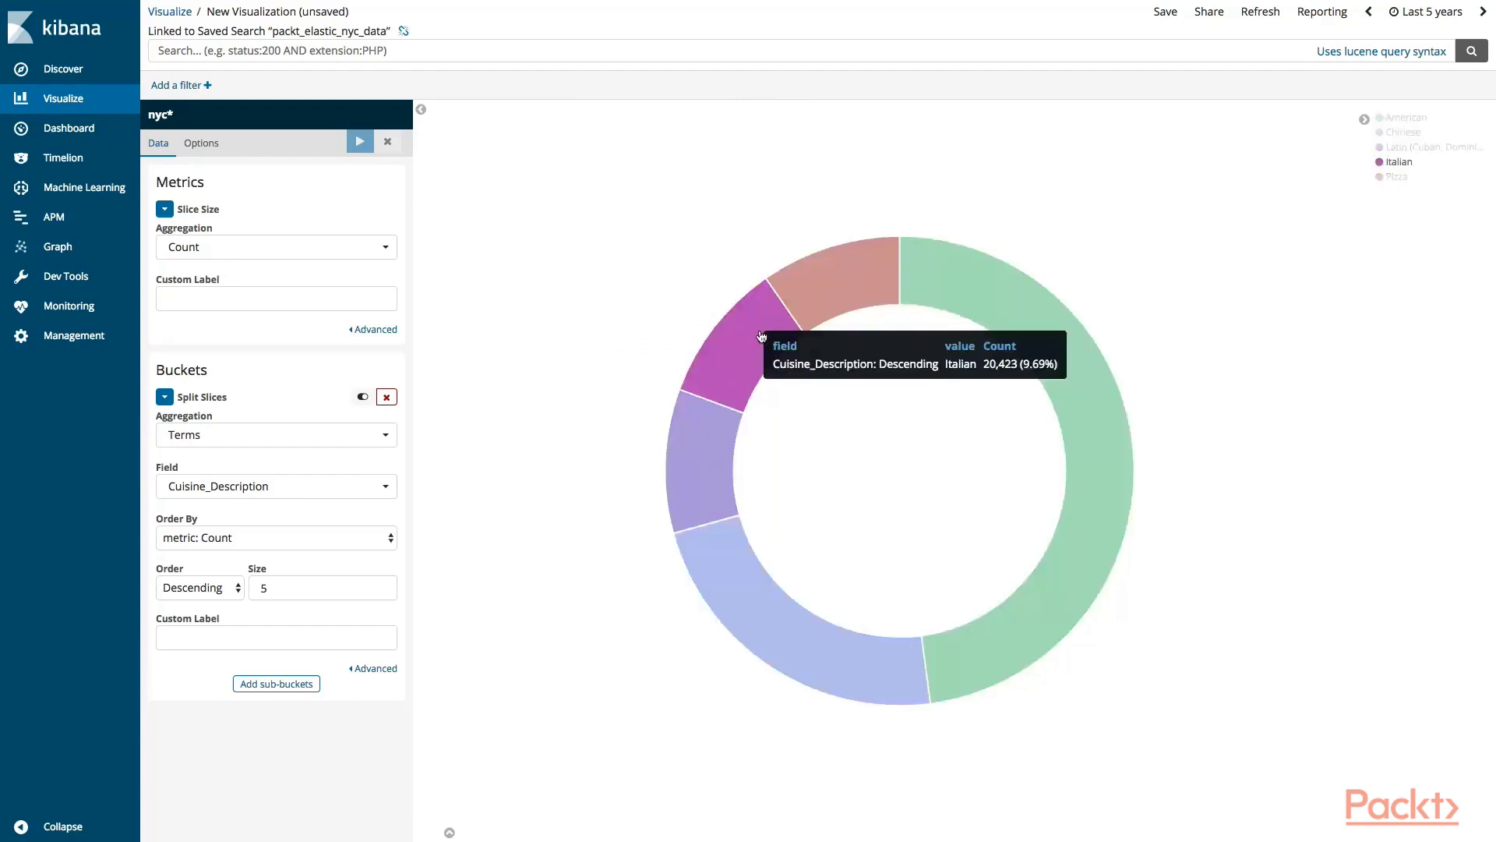
left_click(301, 597)
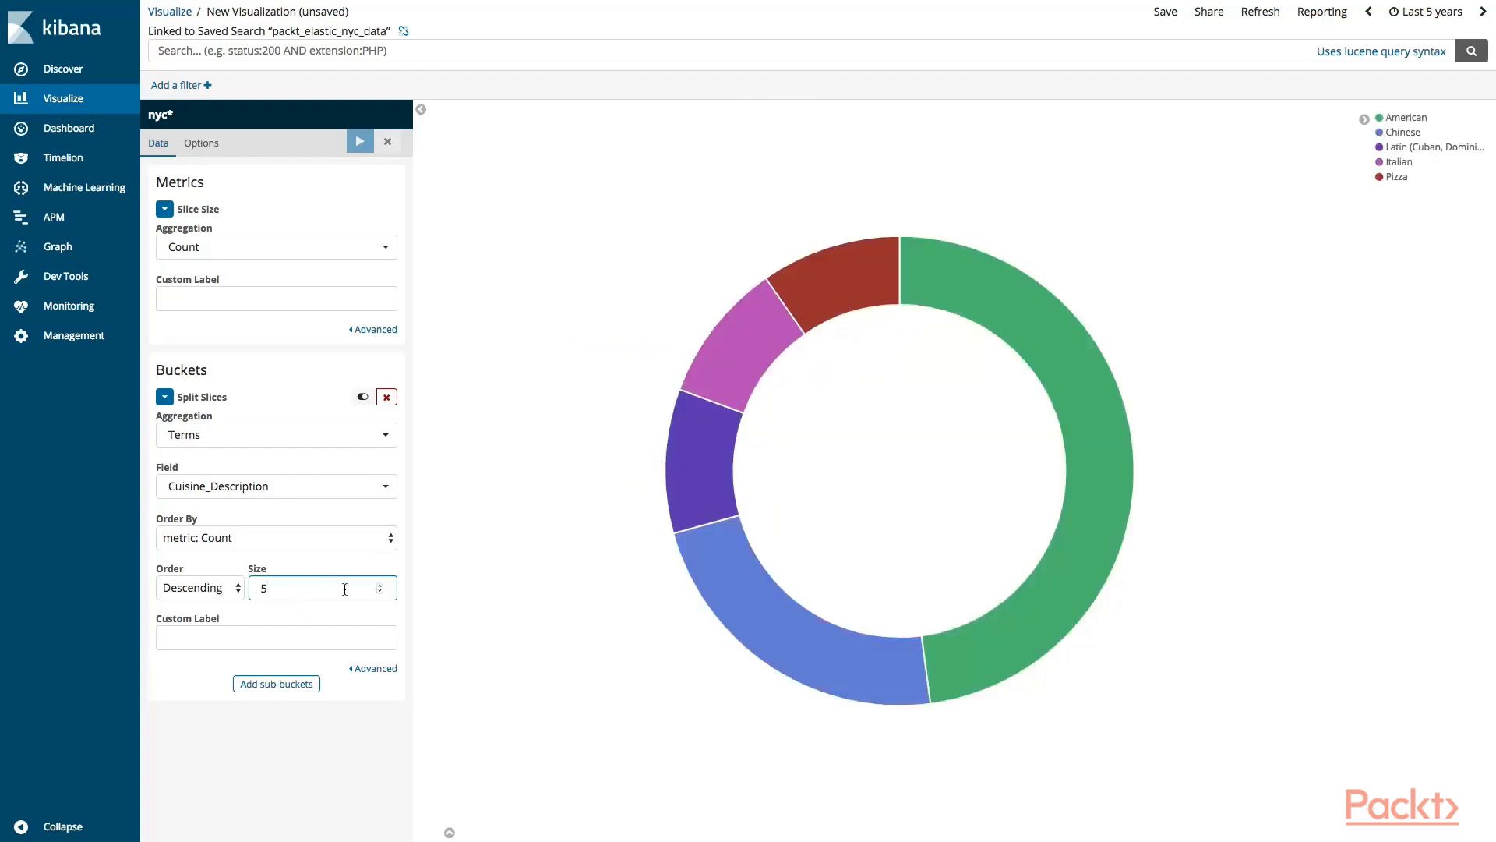
double_click(379, 586)
left_click(381, 586)
left_click(359, 142)
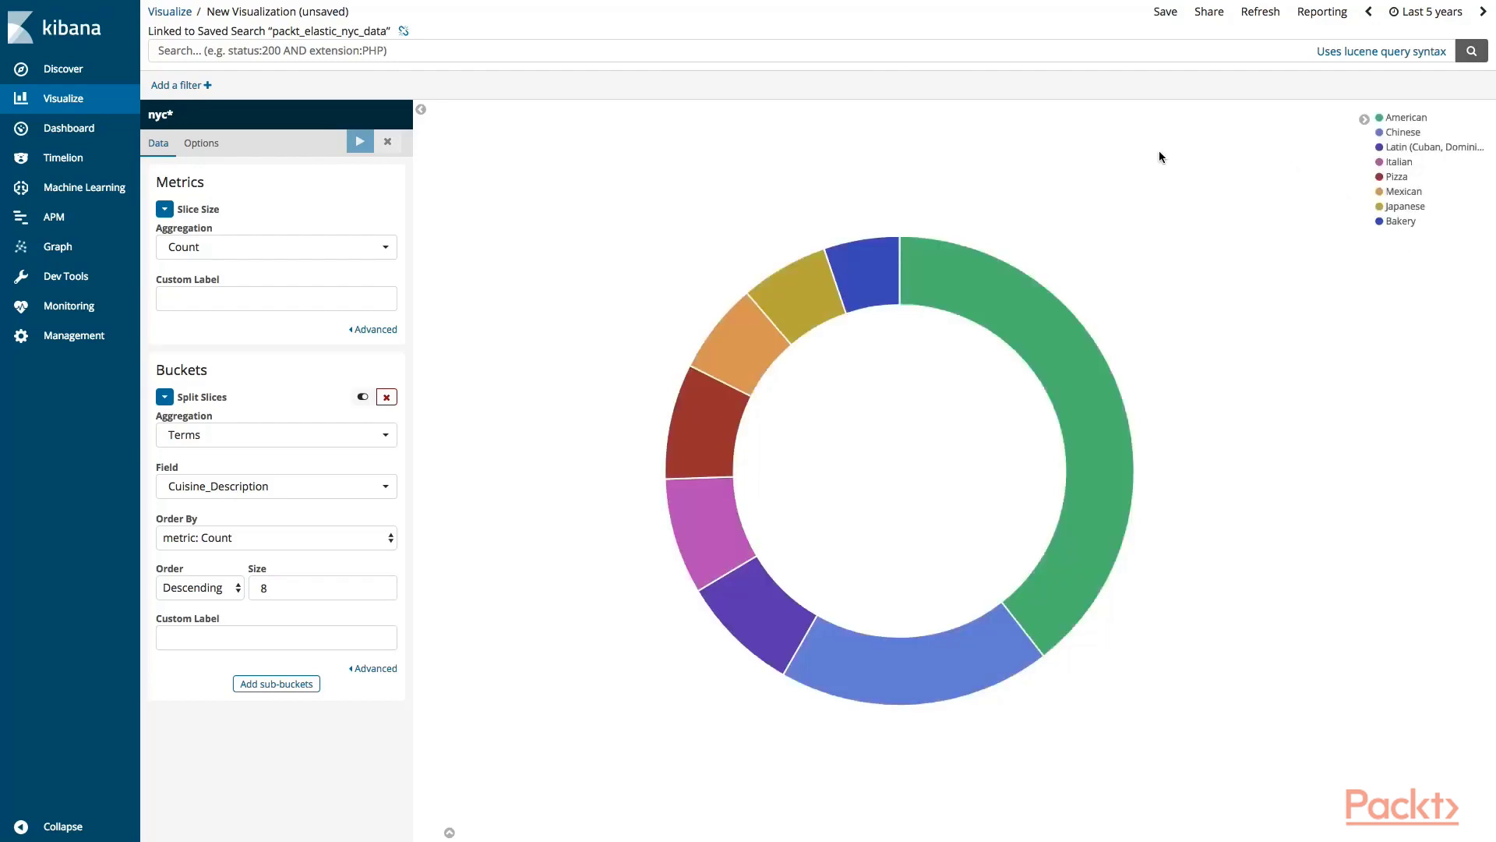
Save the cuisine donut visualization as packt_elastic_nyc_donut.
left_click(1166, 12)
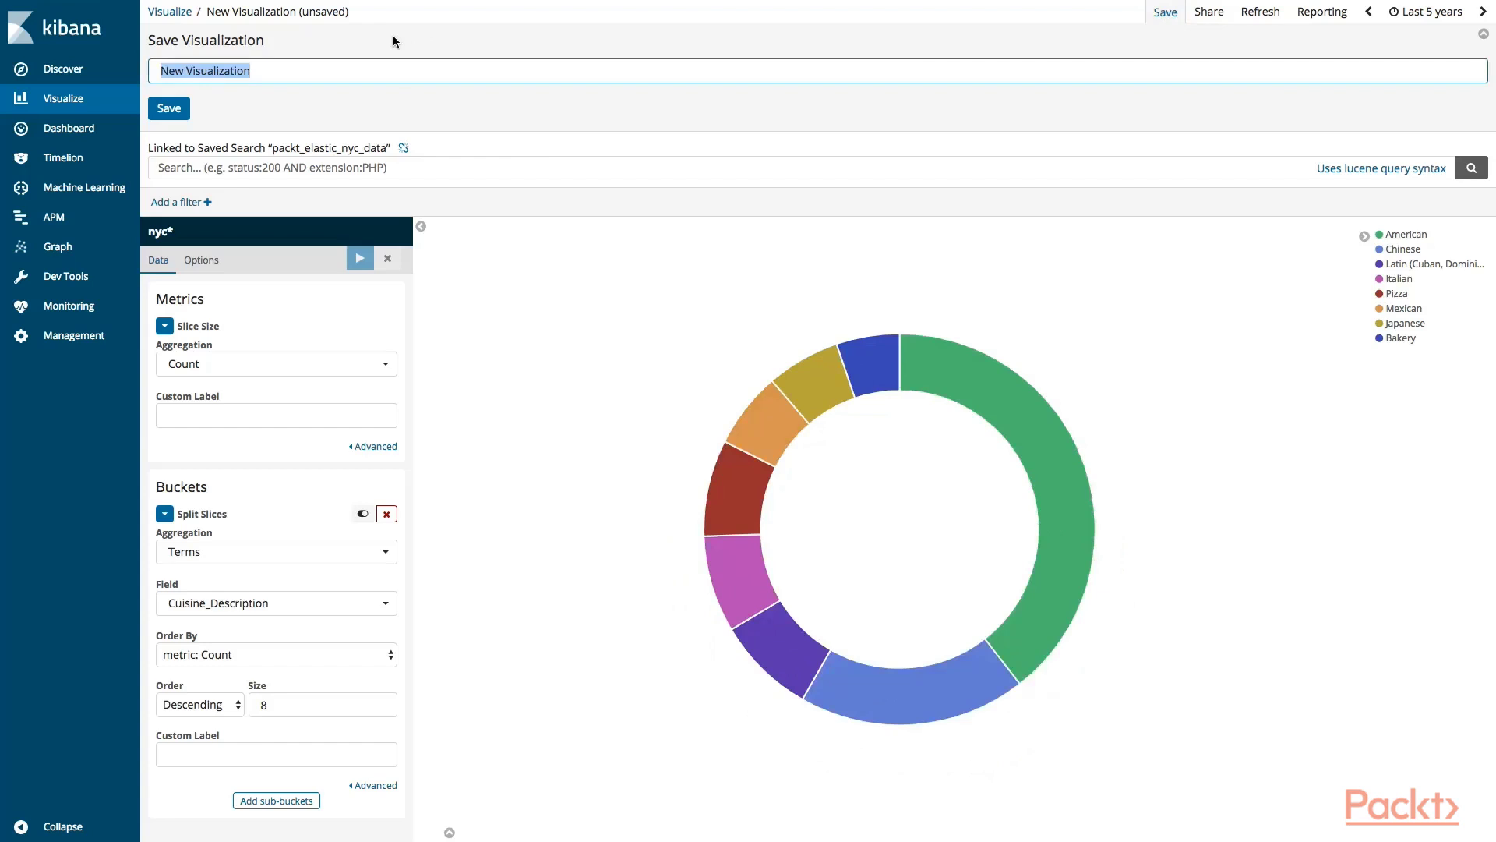
type("packt_ela")
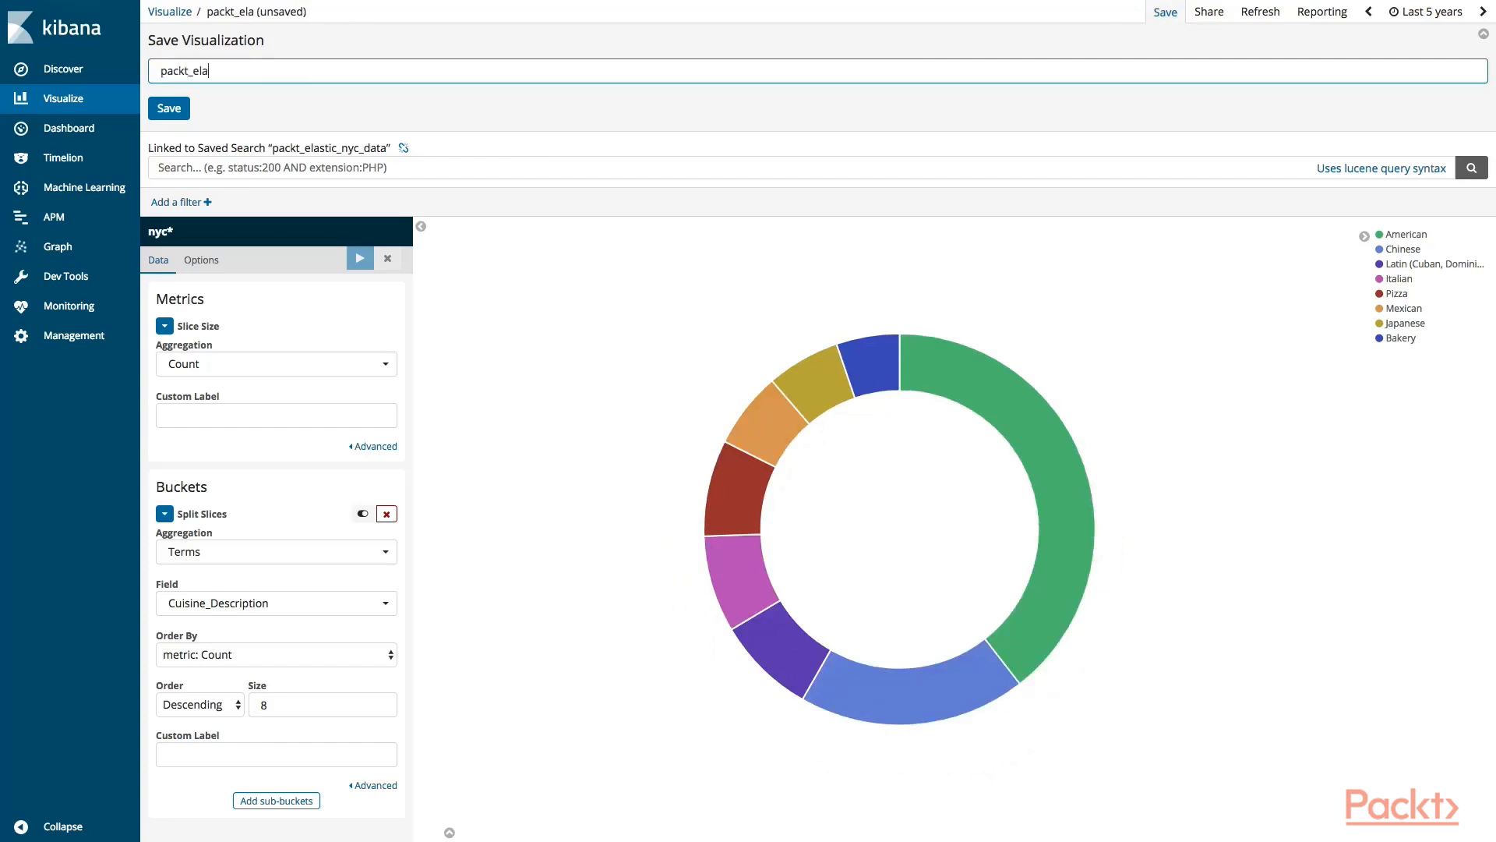
type("stic_nyc_donut")
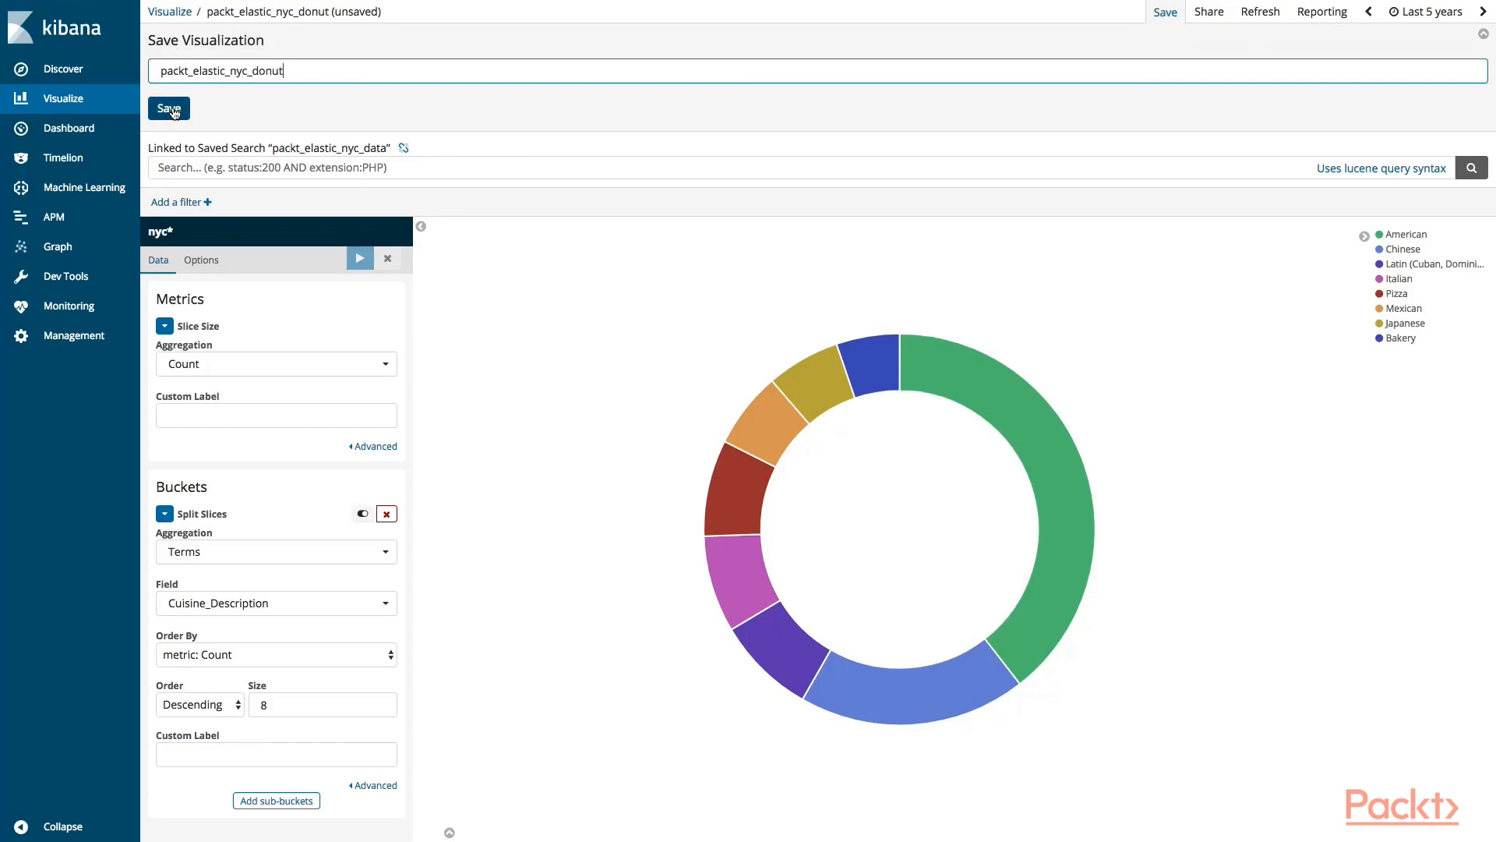
left_click(170, 107)
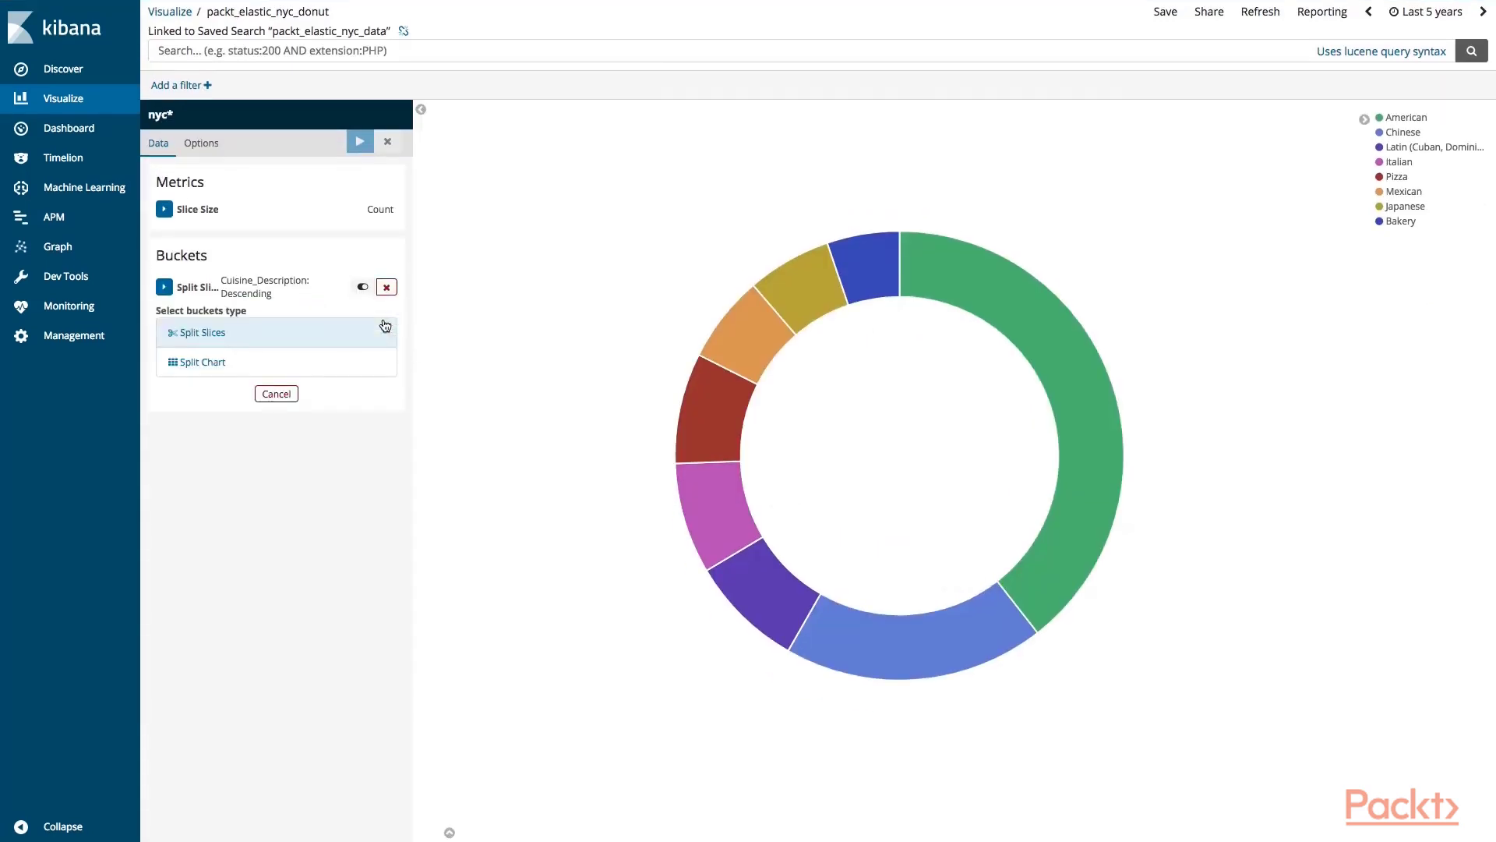
Try a Split Chart by Terms on Cuisine_Description, apply it, and dismiss the converter warning.
left_click(385, 286)
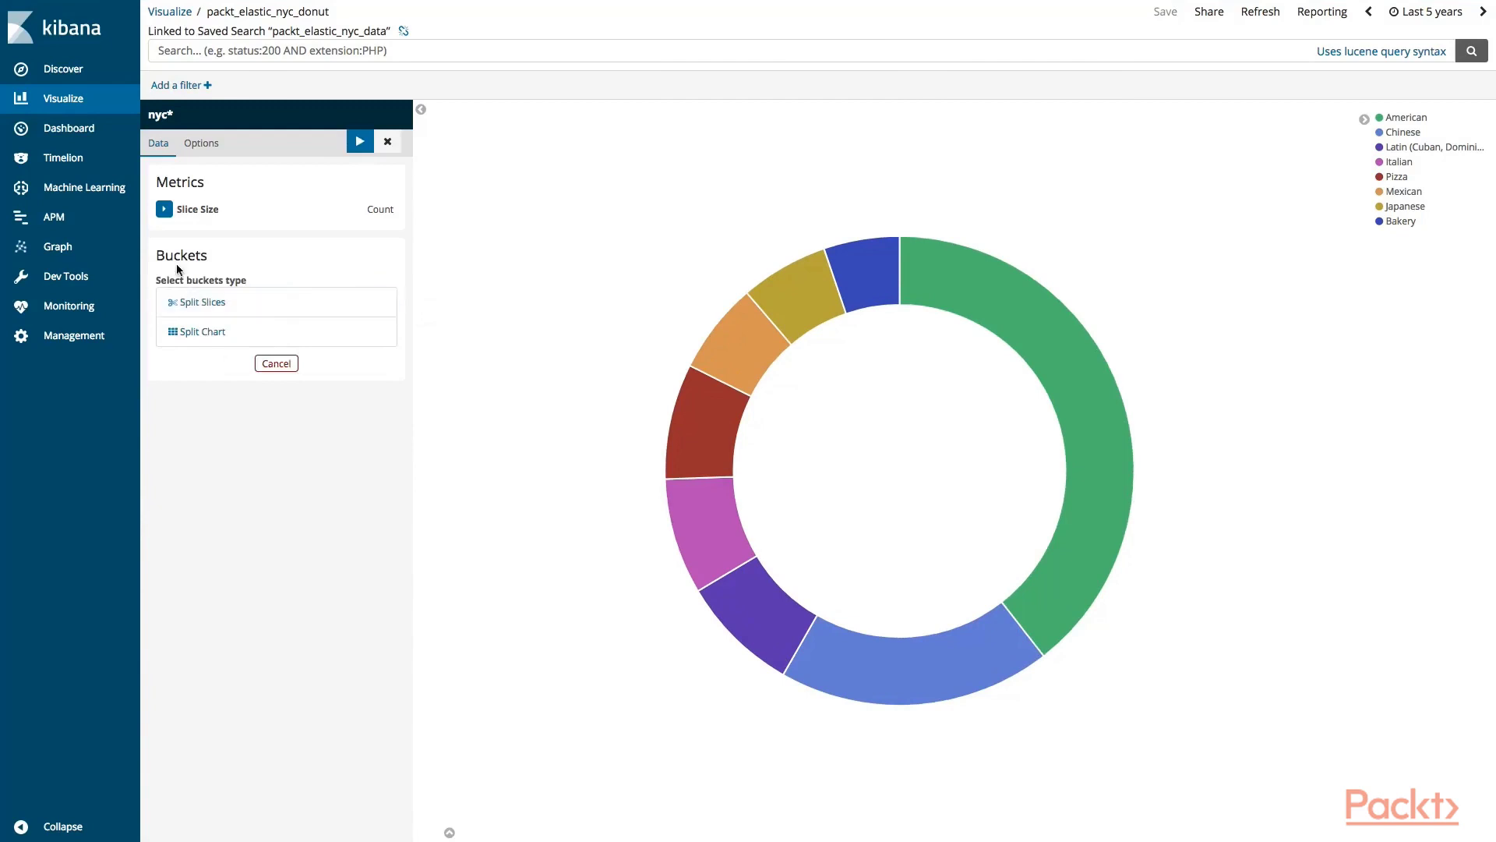
left_click(197, 340)
left_click(215, 355)
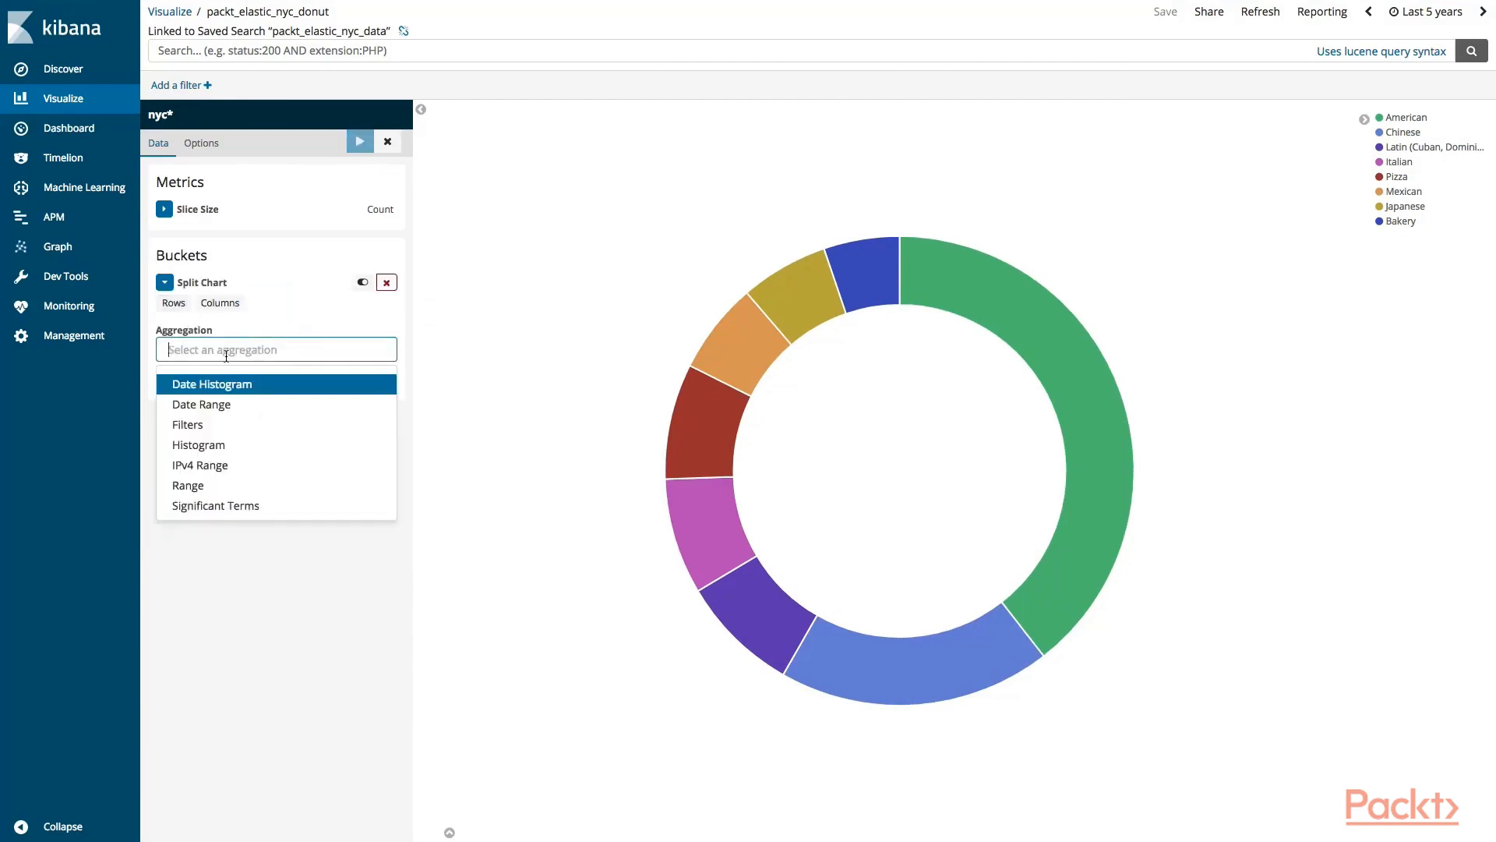
scroll(223, 463, "down", 1)
left_click(213, 507)
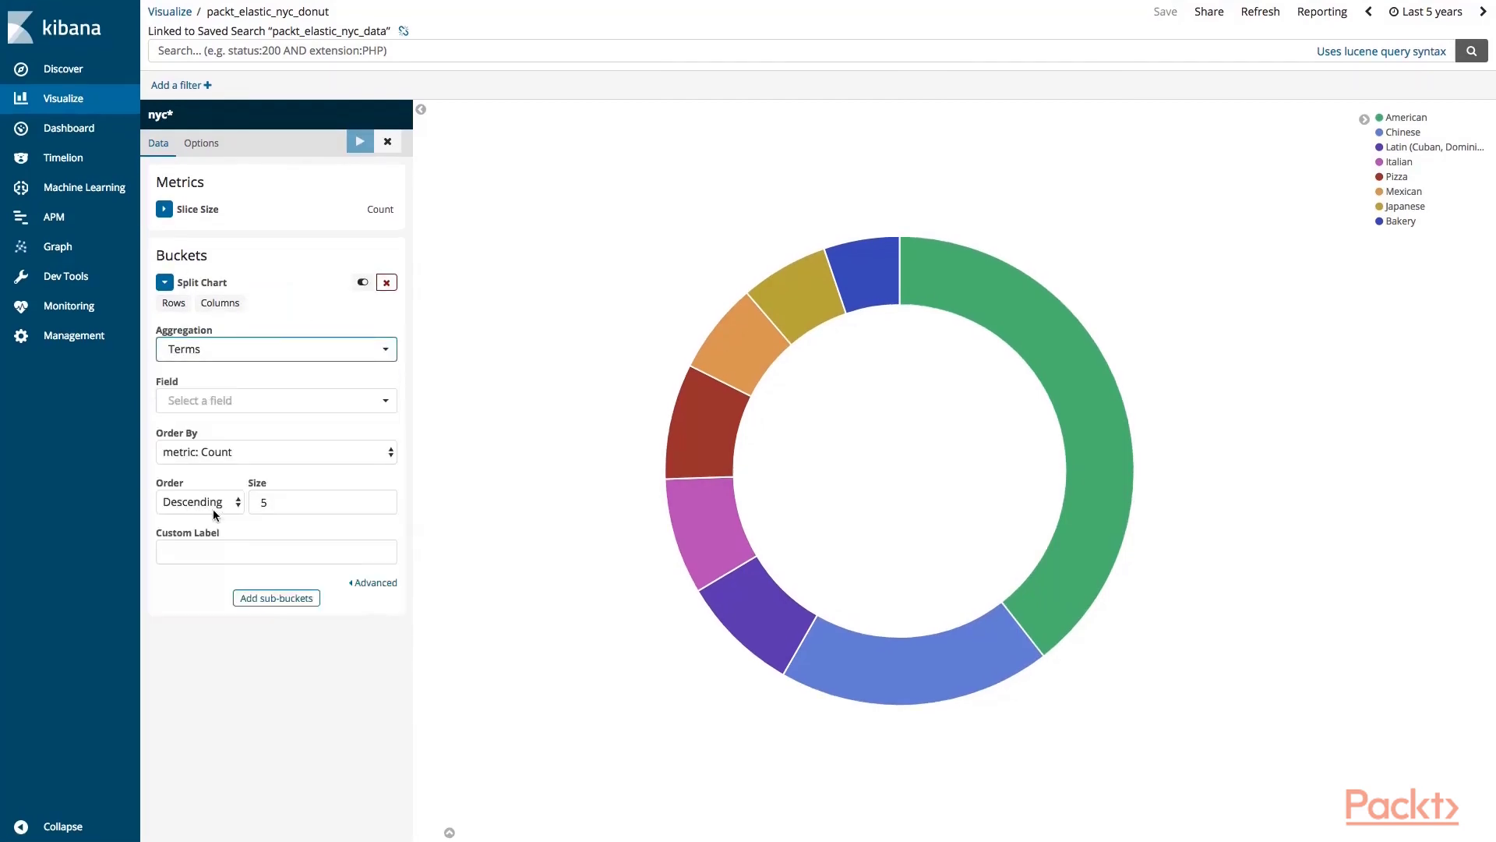
left_click(238, 401)
scroll(201, 487, "down", 4)
scroll(197, 546, "up", 2)
left_click(209, 508)
left_click(359, 141)
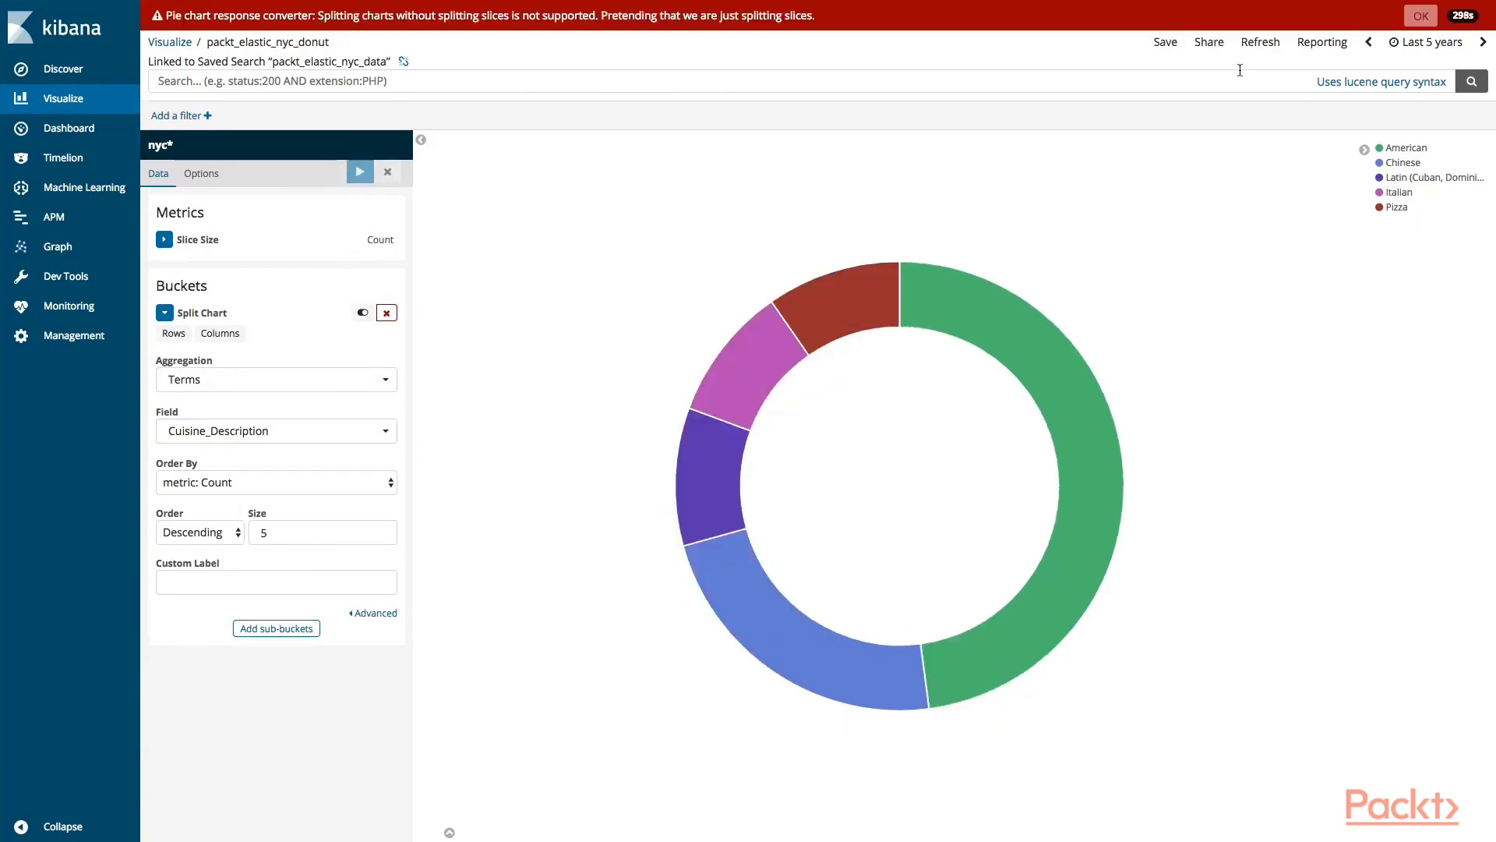
left_click(1424, 24)
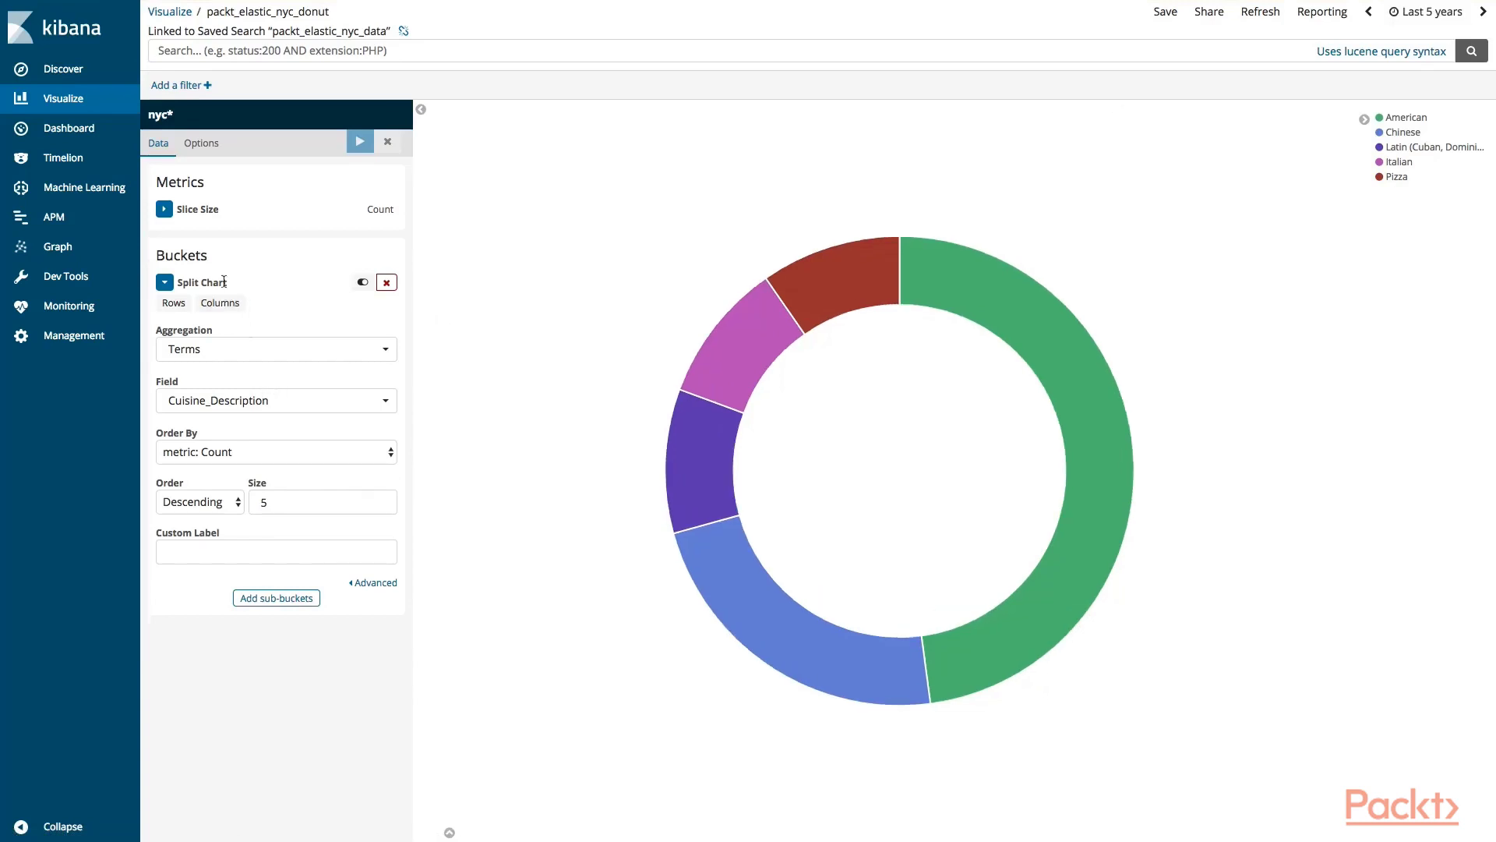
Replace the chart split with Split Slices by Terms on Cuisine_Description, size 5, and apply.
left_click(167, 212)
left_click(165, 210)
left_click(388, 286)
left_click(179, 300)
left_click(287, 320)
scroll(202, 477, "down", 1)
left_click(202, 477)
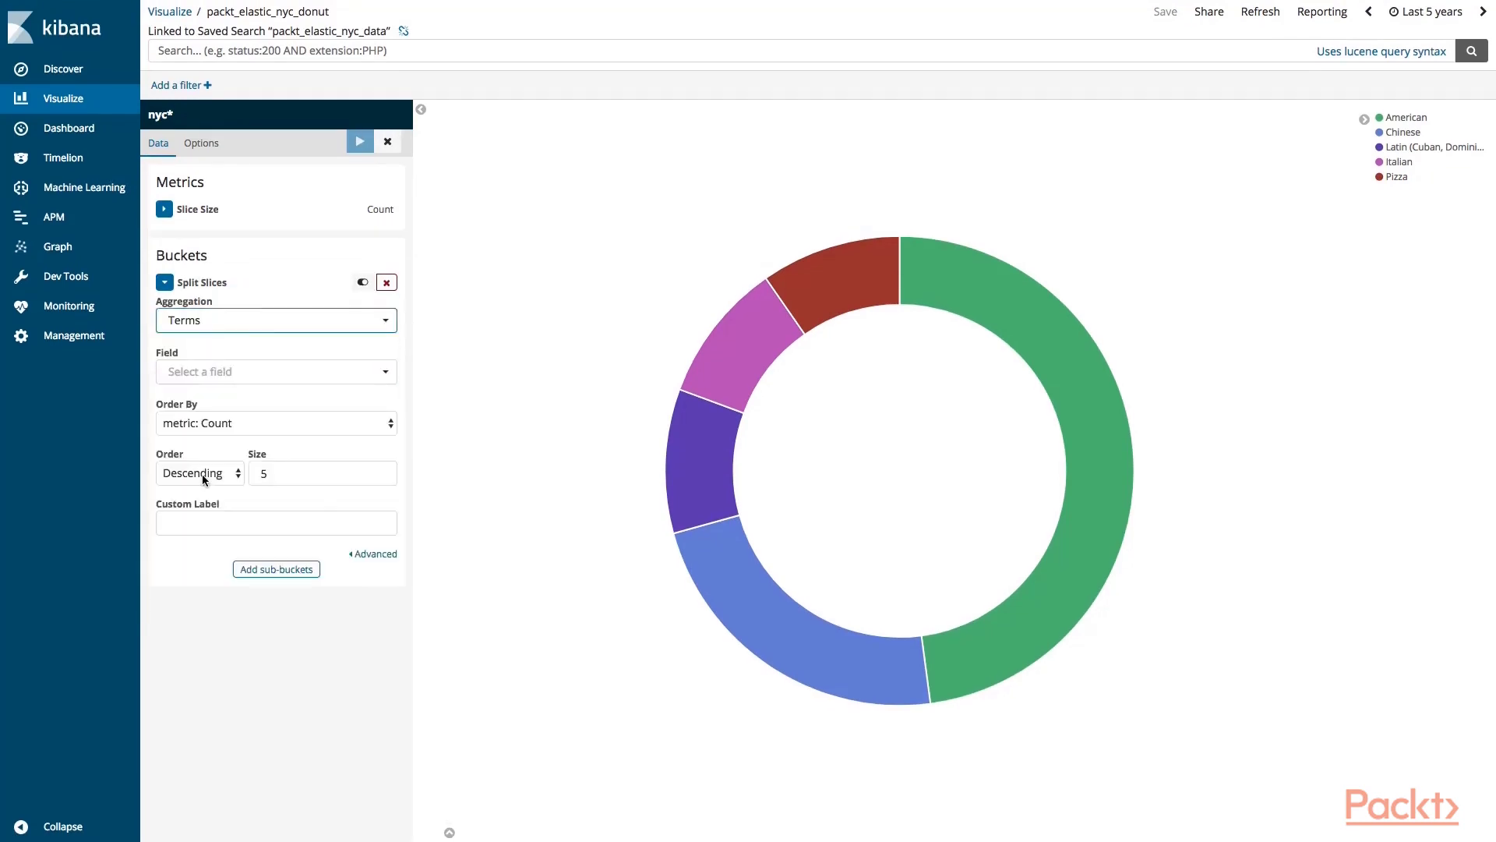
left_click(220, 373)
scroll(227, 467, "down", 5)
scroll(228, 466, "down", 5)
left_click(250, 404)
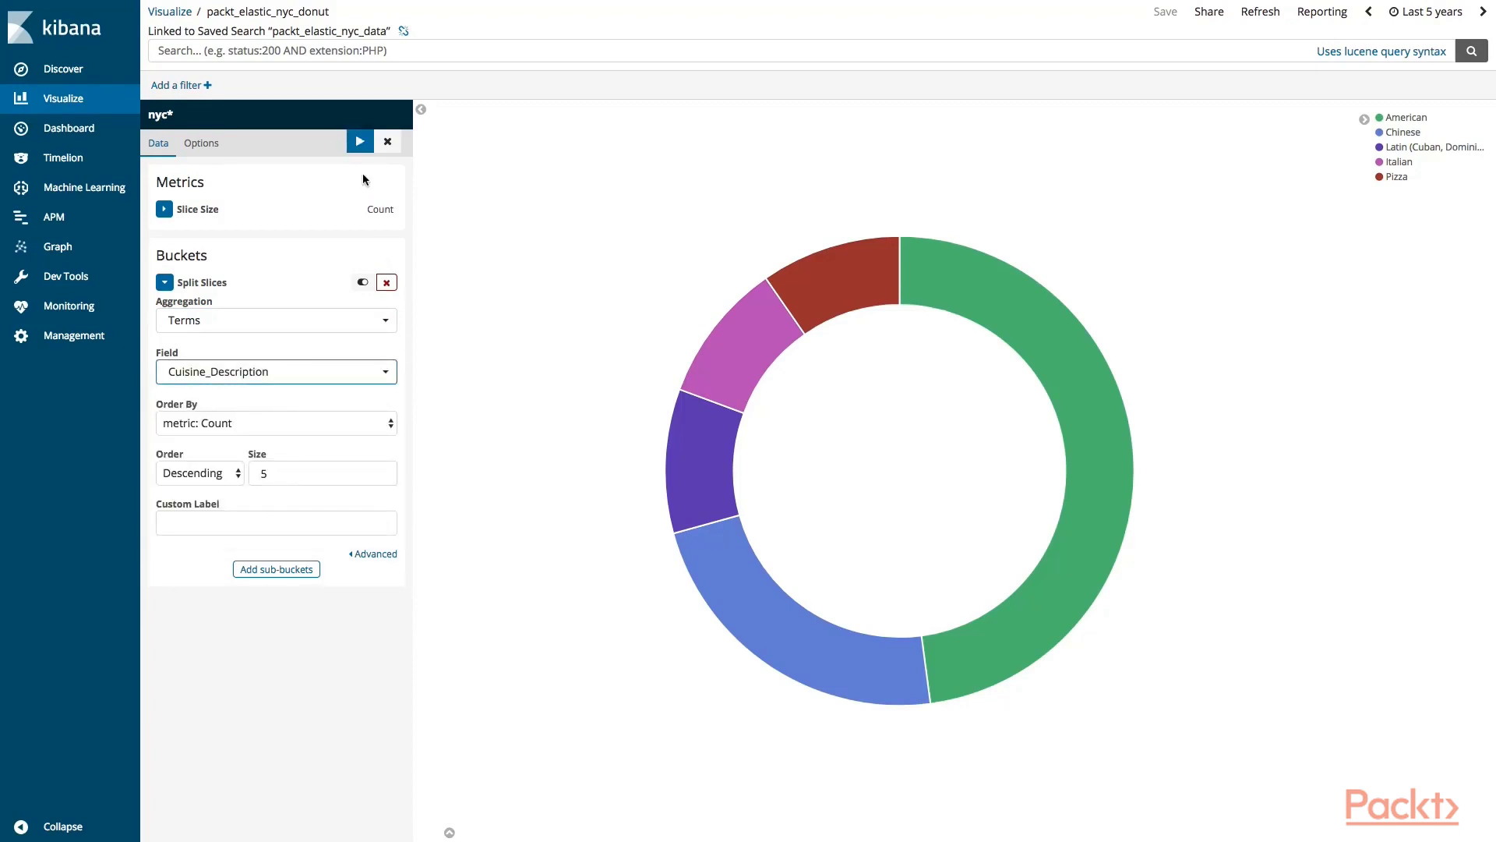
left_click(363, 147)
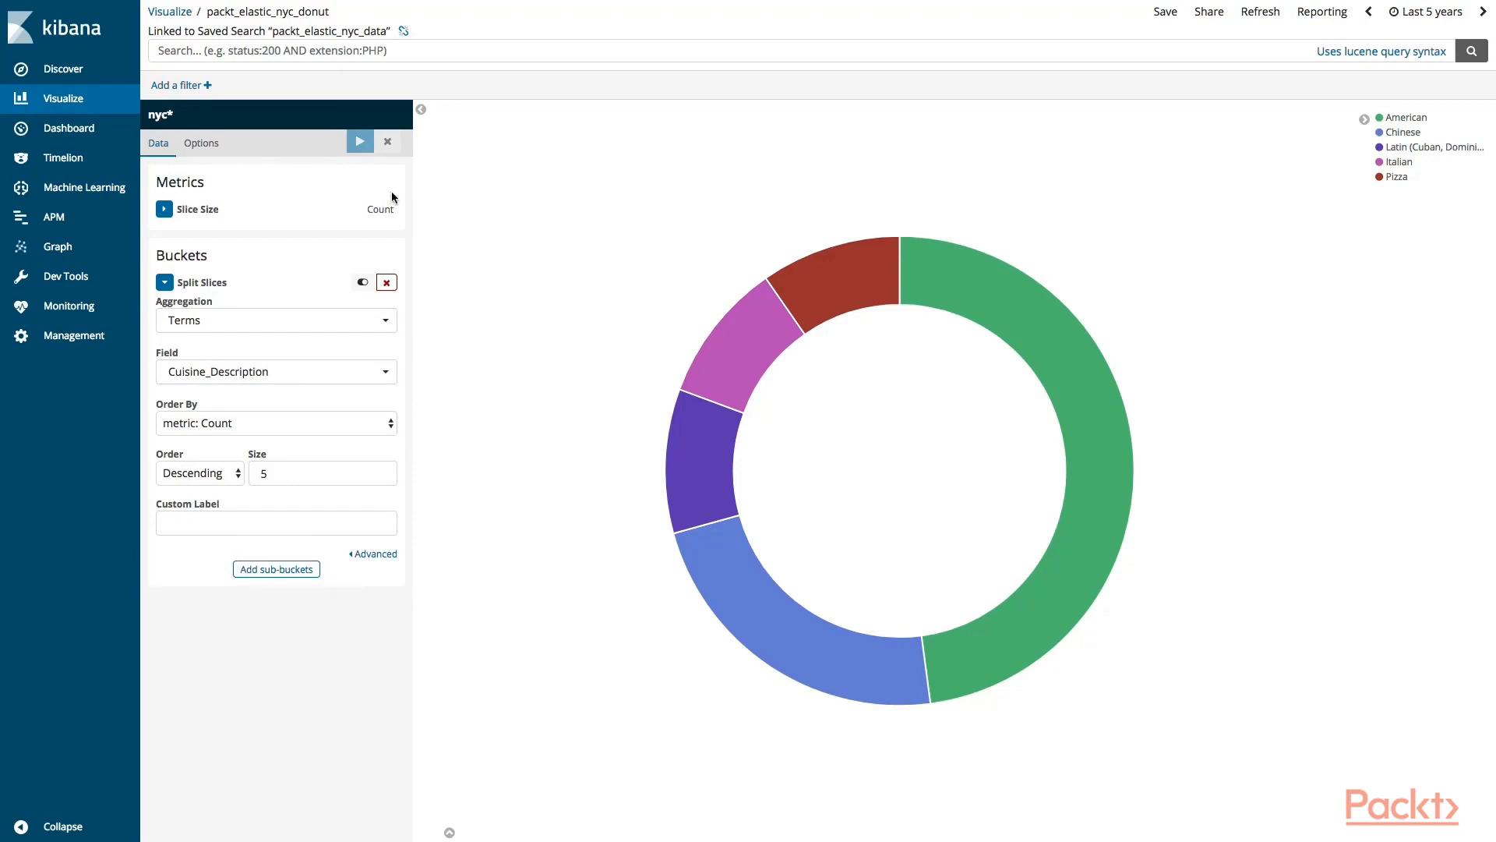
Add a Split Slices sub-bucket using the Terms sub-aggregation.
left_click(282, 569)
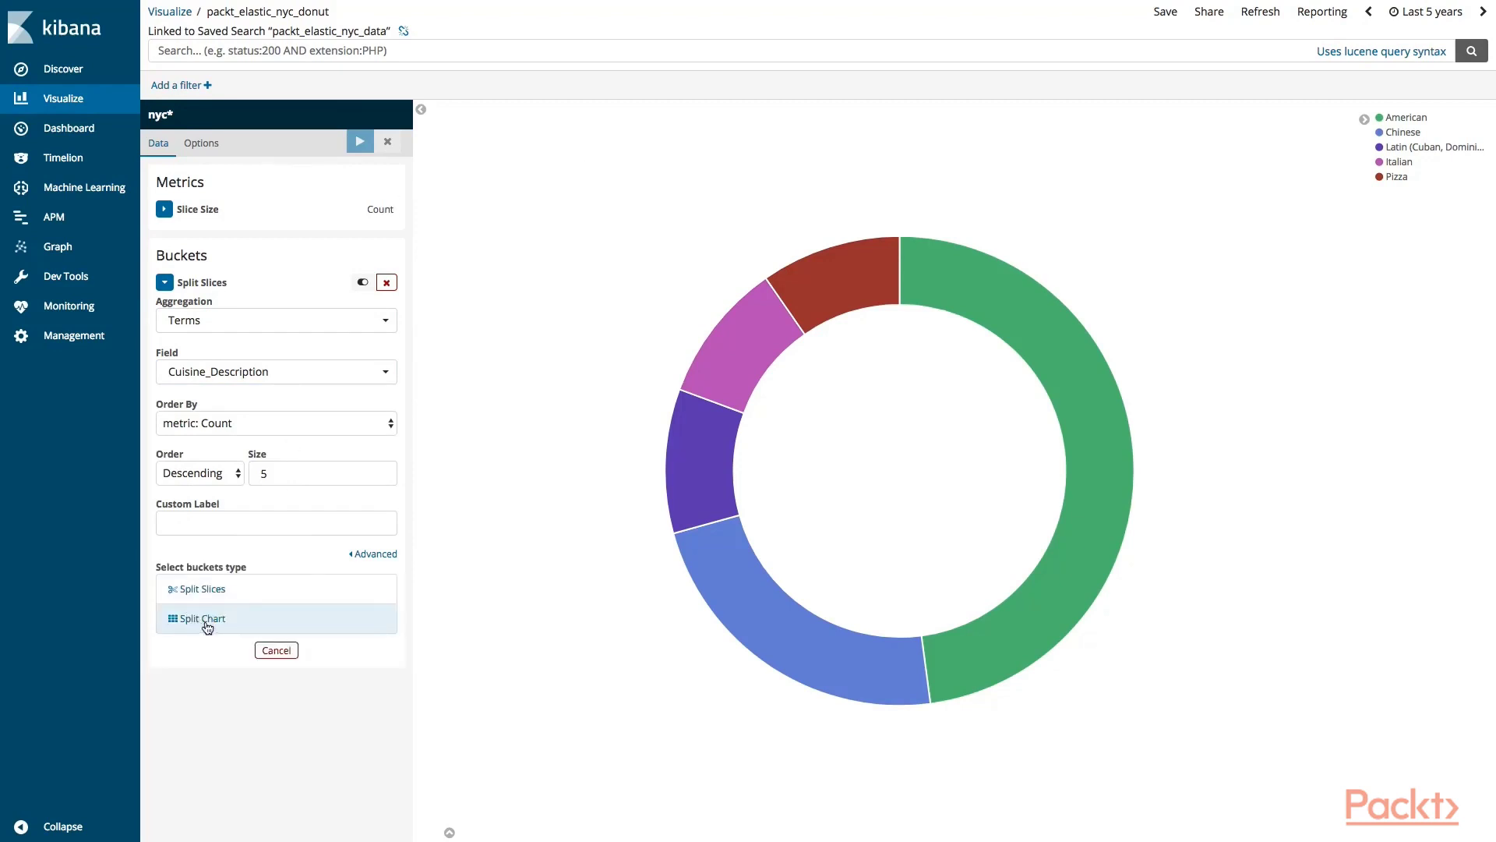
left_click(236, 592)
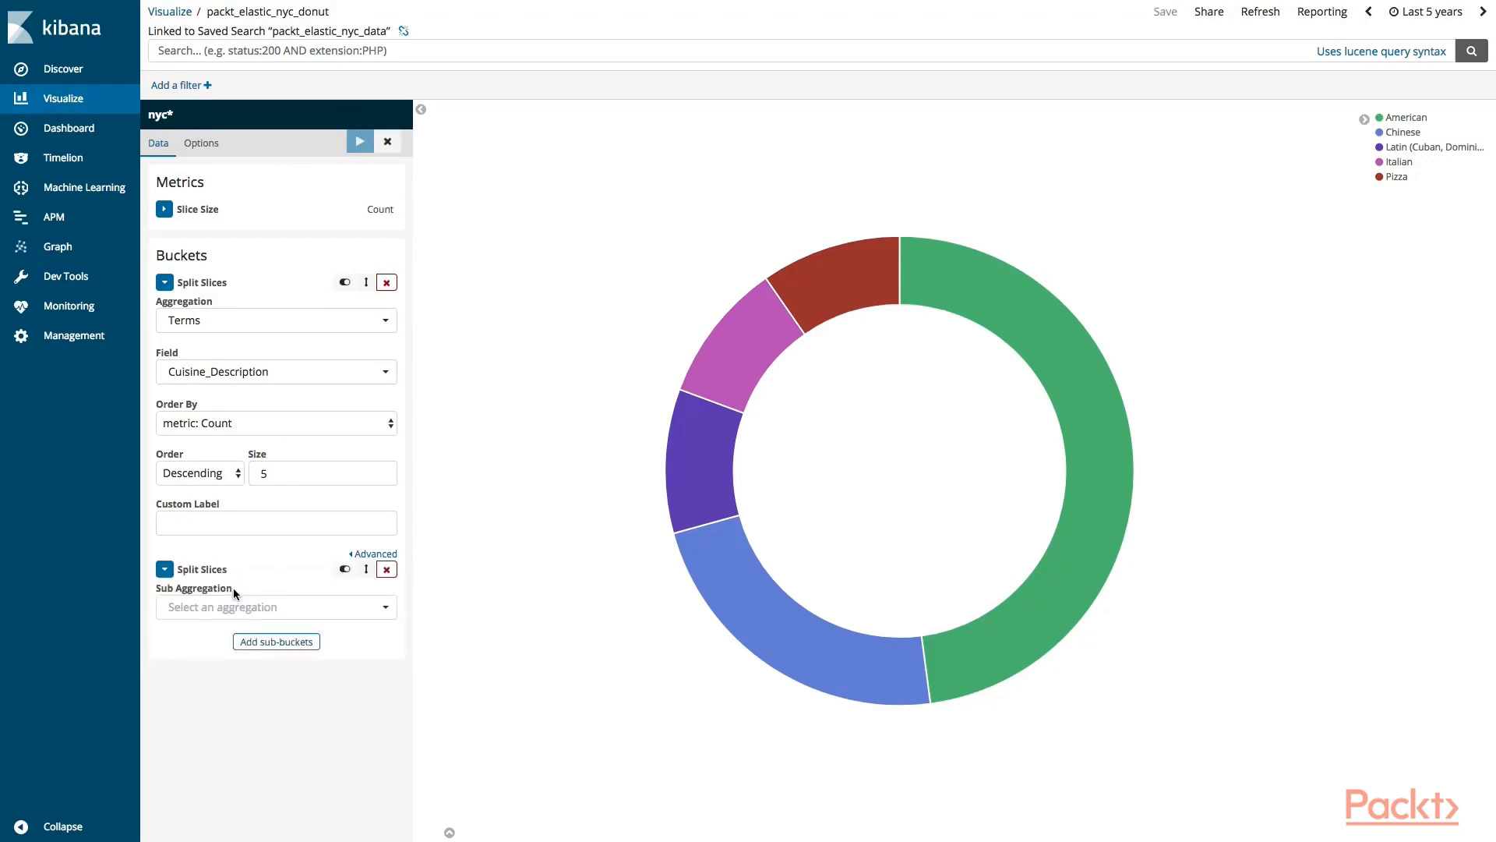
left_click(233, 604)
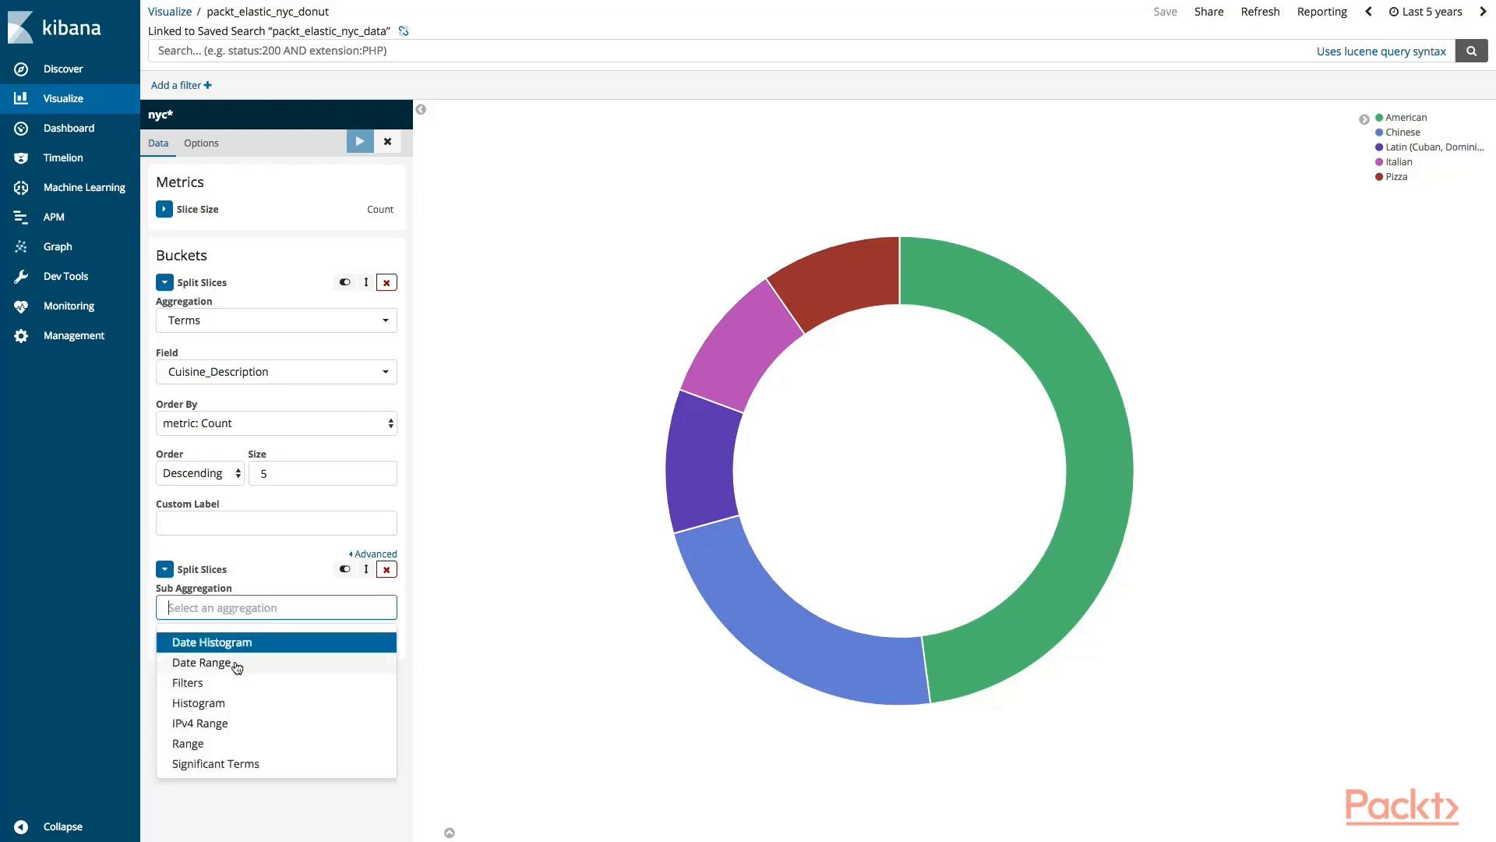
scroll(241, 692, "down", 1)
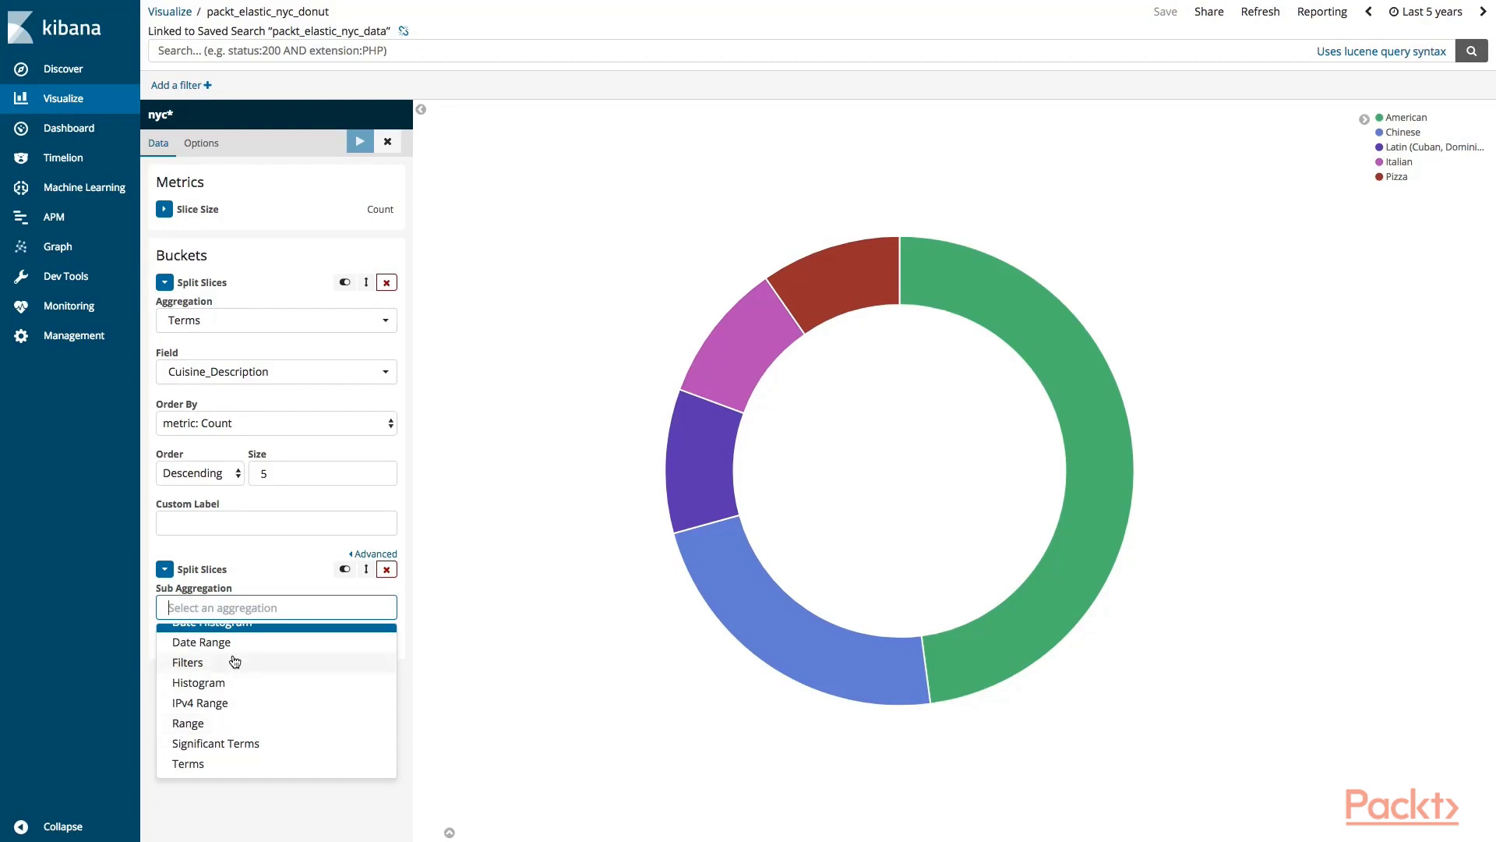
left_click(221, 763)
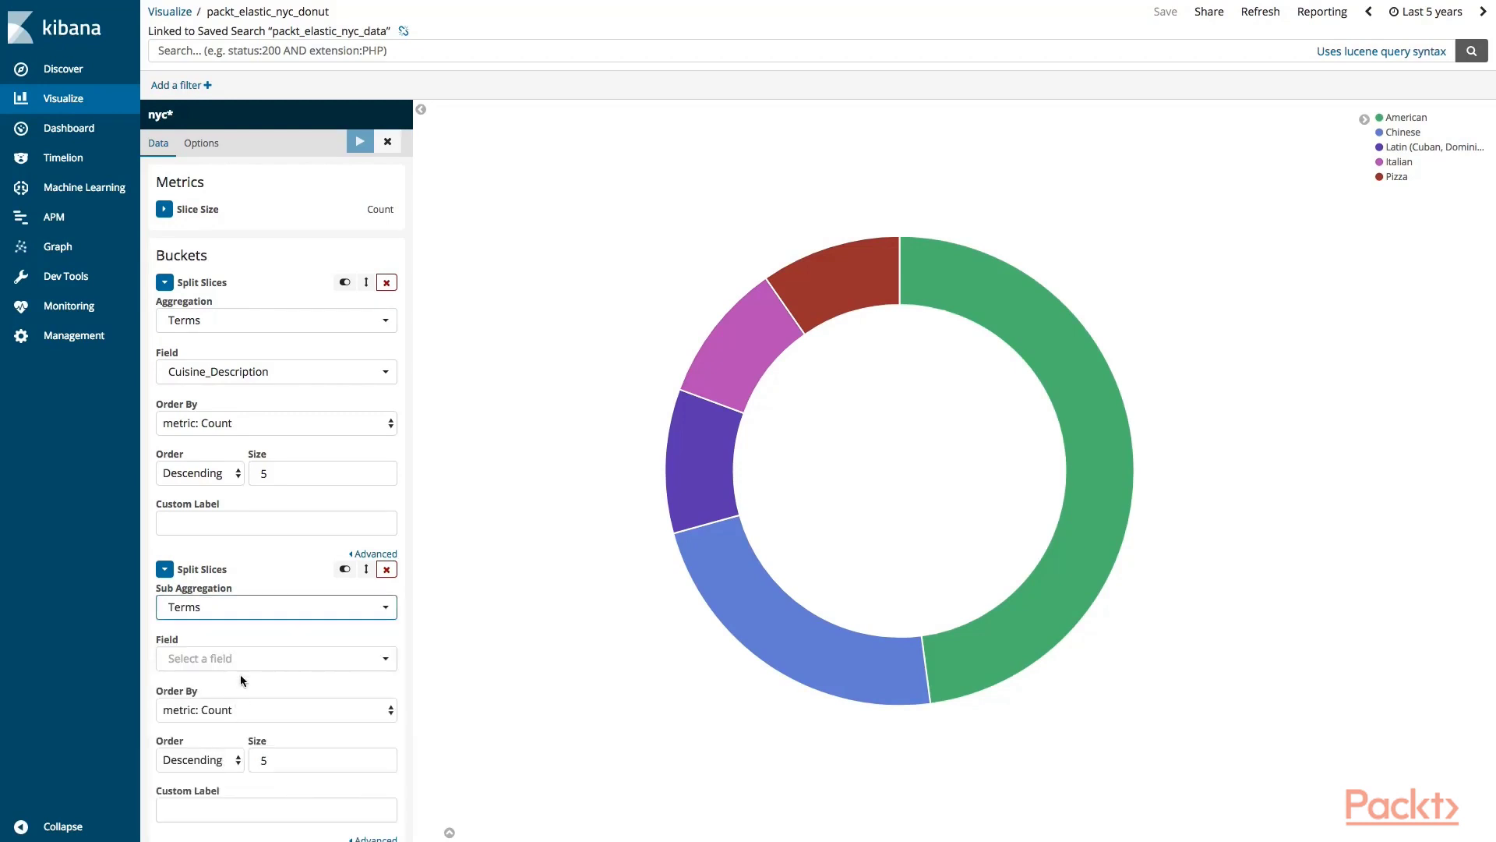
Set the sub-bucket field to Grade and apply, adding an outer ring of grades A, B, C, Z, P.
left_click(243, 656)
scroll(293, 762, "down", 3)
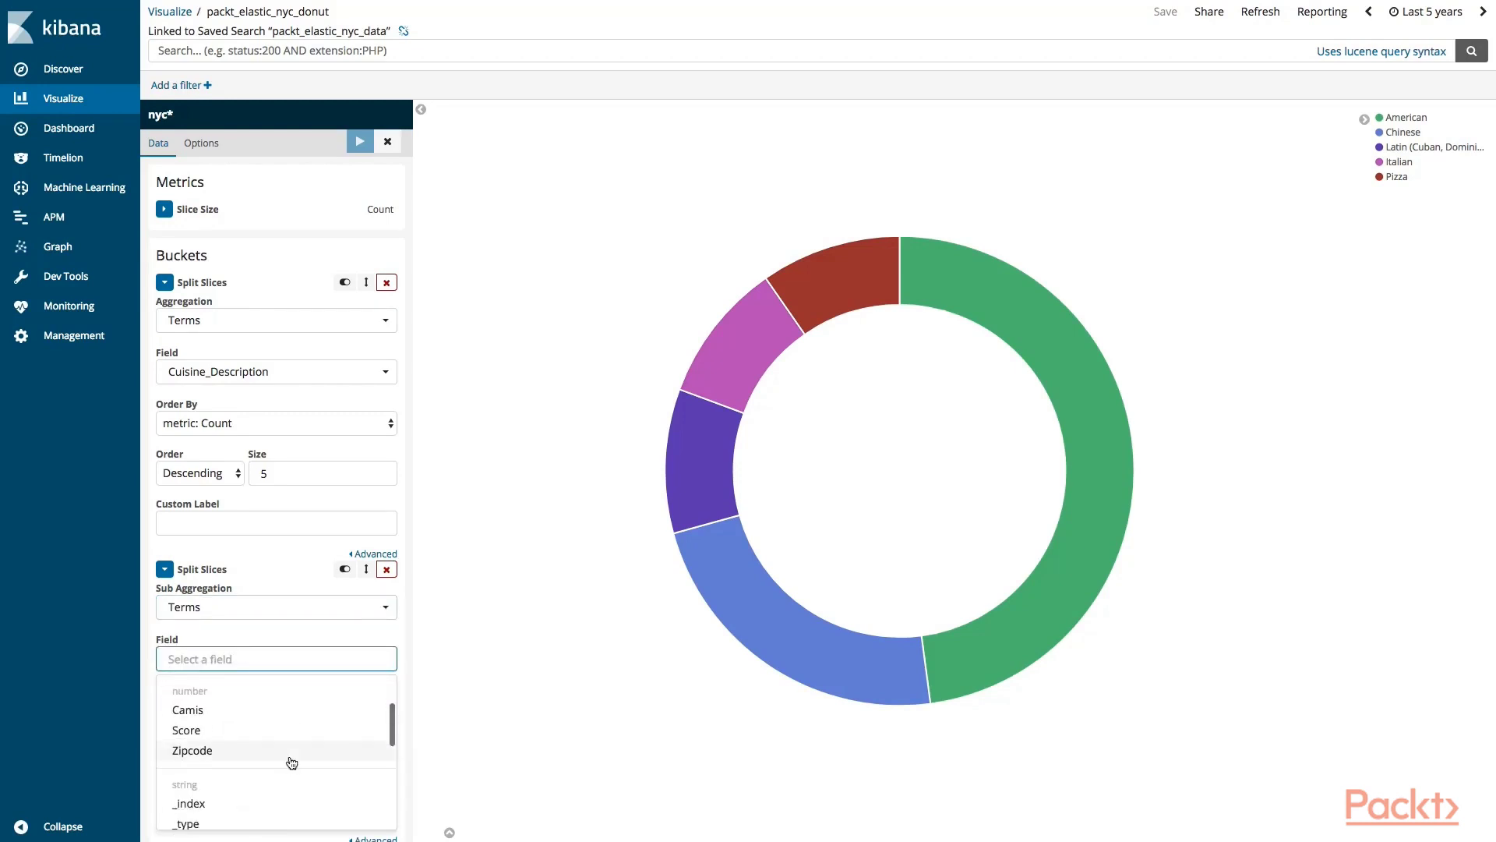
scroll(292, 761, "down", 5)
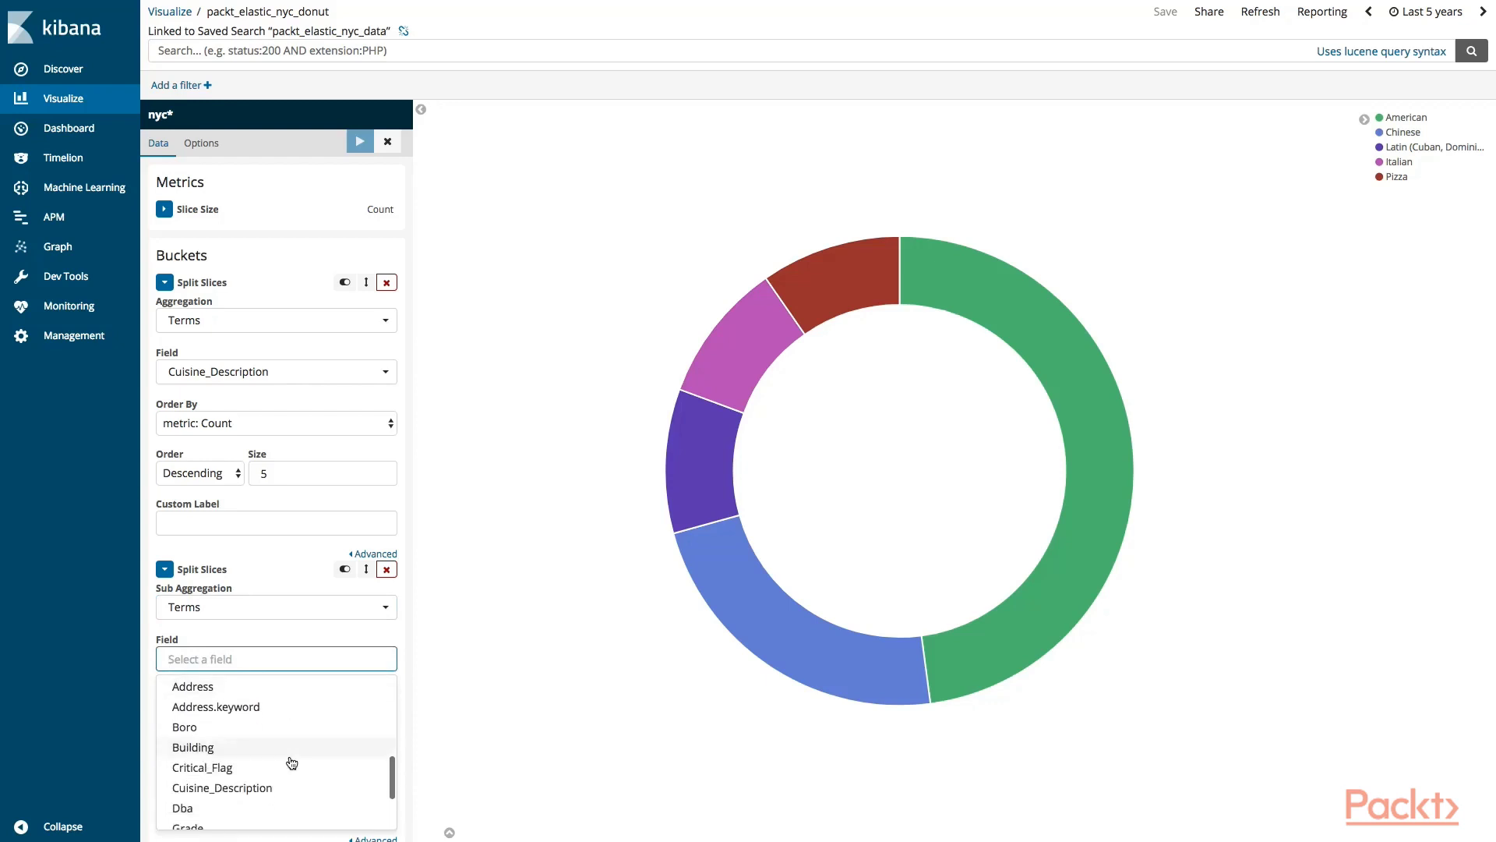
scroll(292, 761, "down", 3)
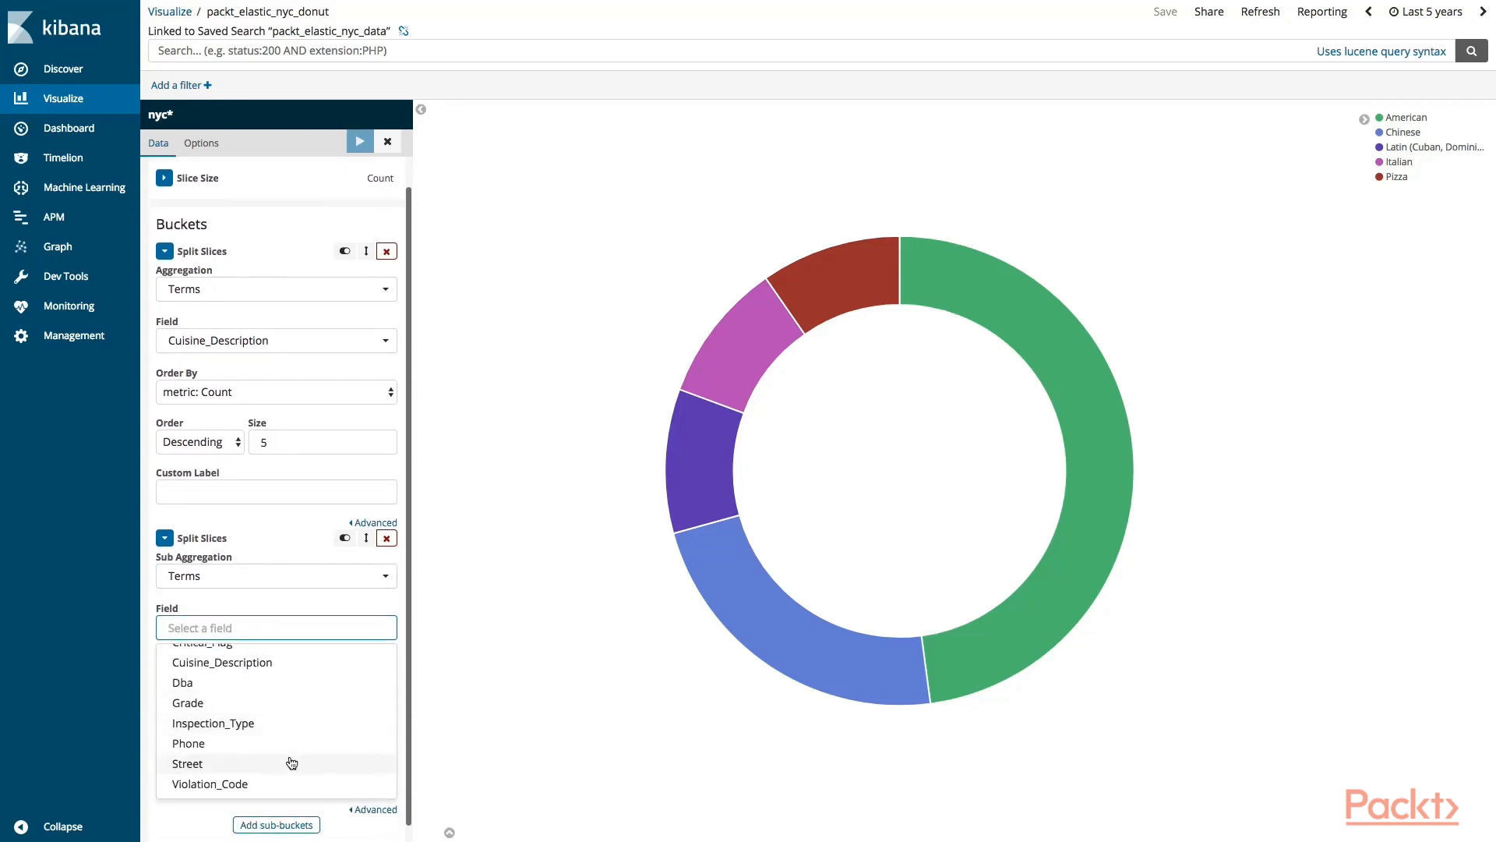
scroll(292, 740, "up", 3)
left_click(269, 765)
left_click(359, 141)
mouse_move(833, 328)
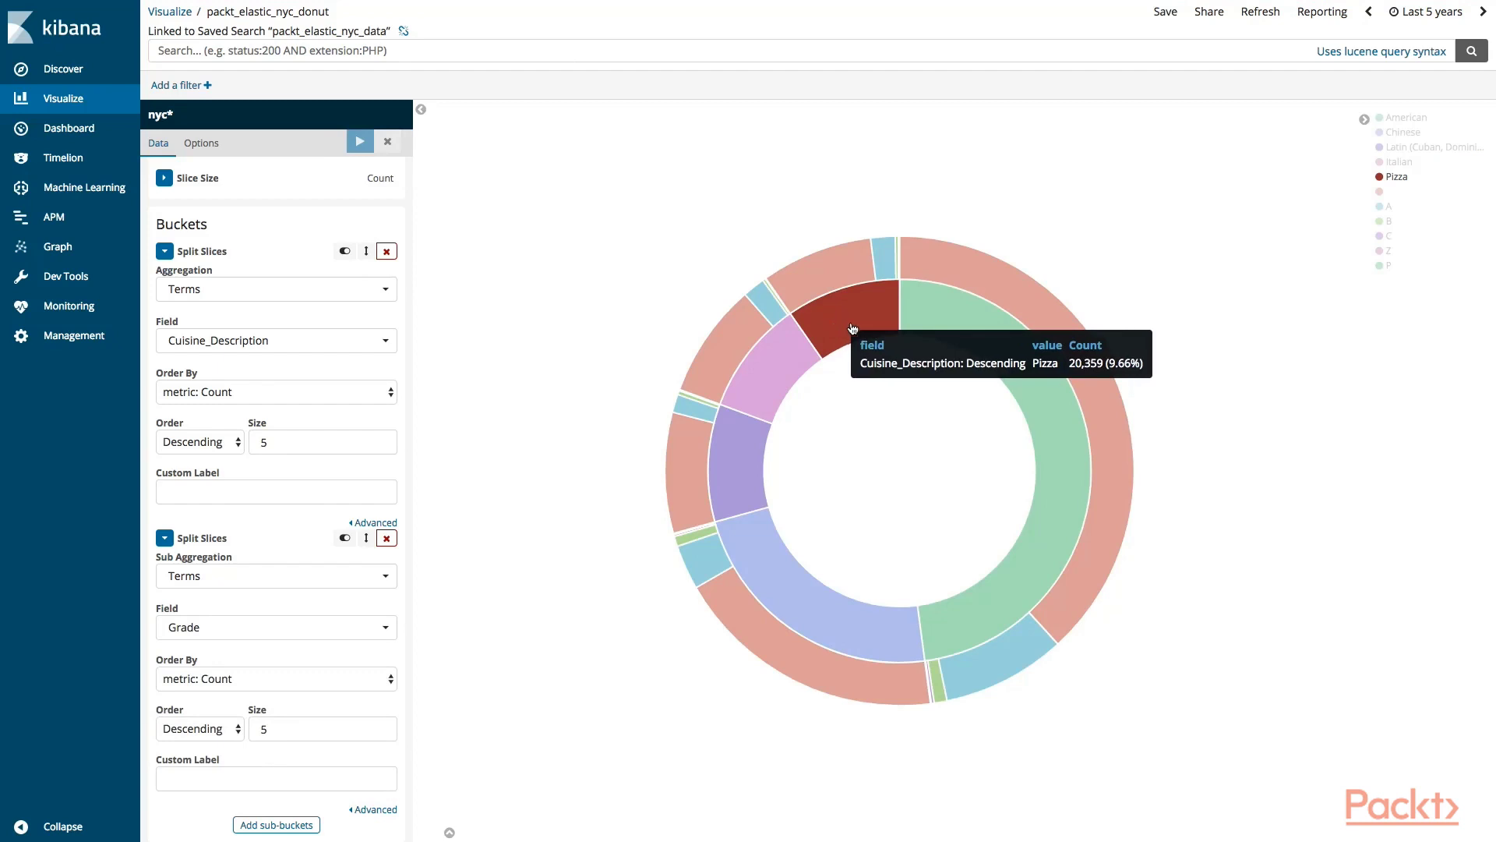
mouse_move(830, 276)
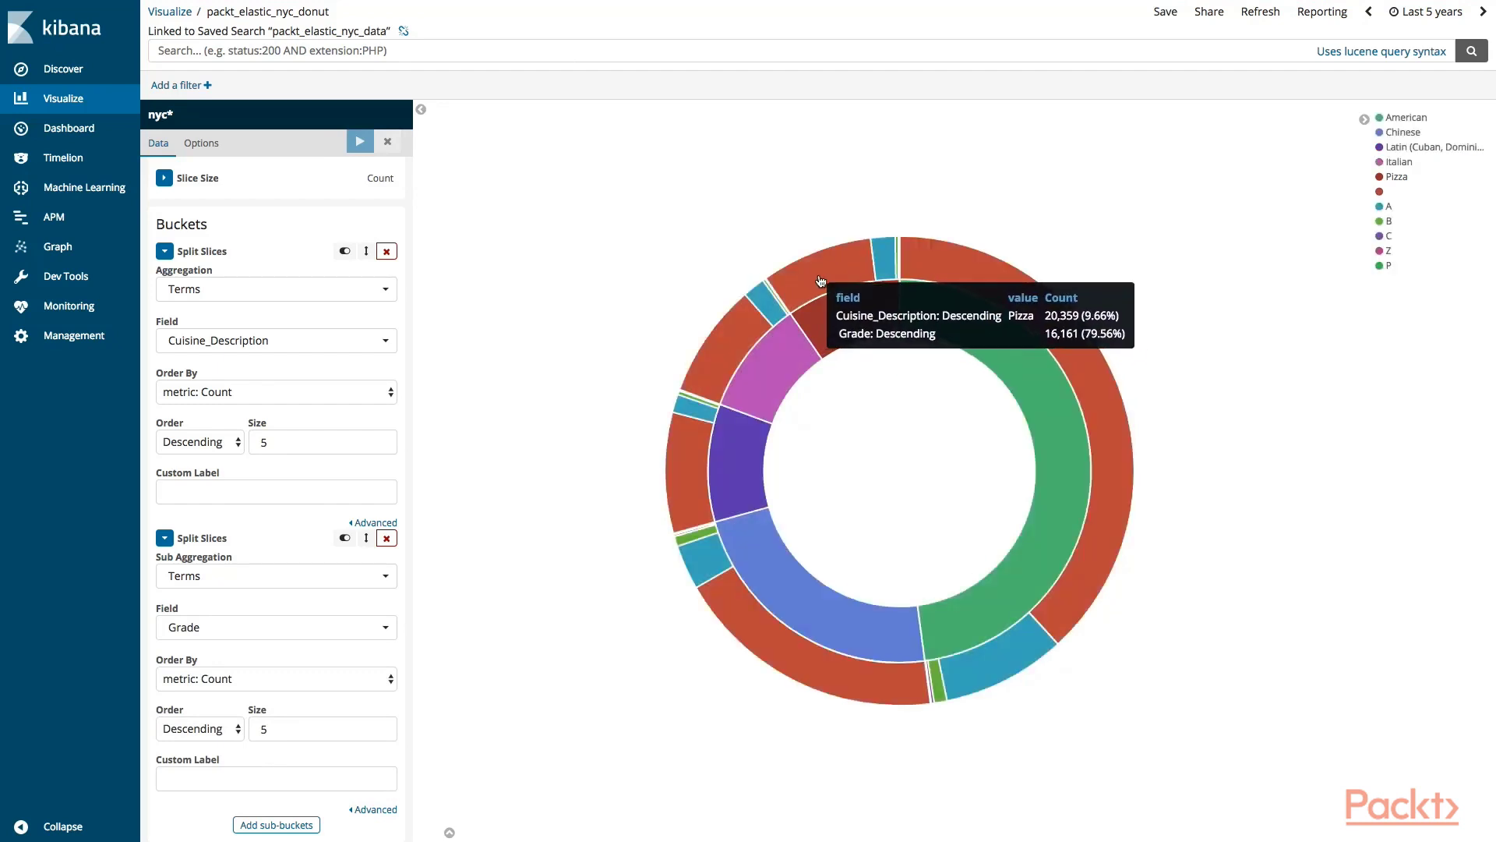
mouse_move(897, 264)
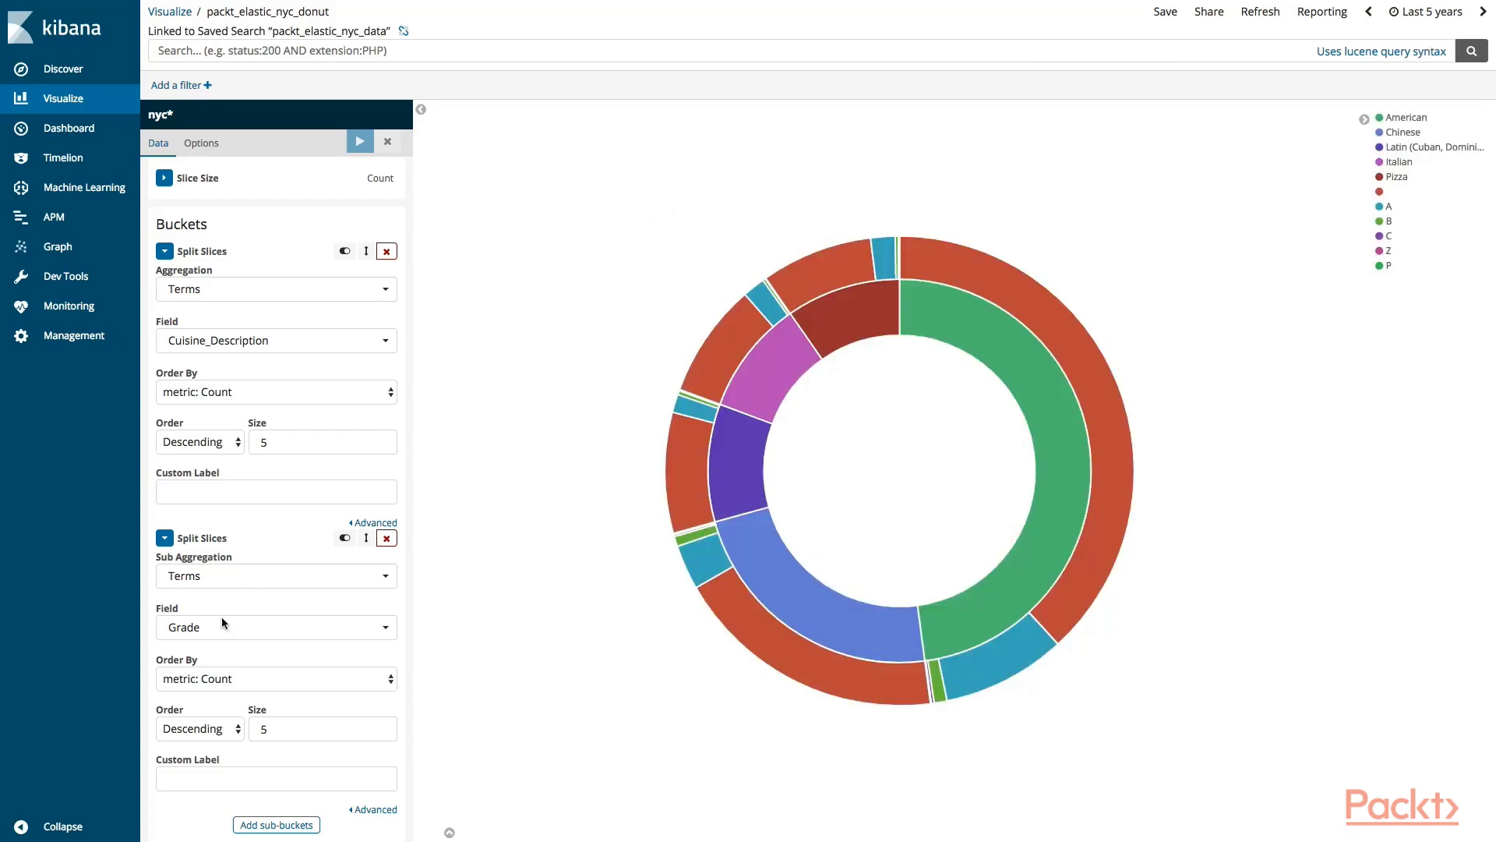
scroll(223, 628, "down", 1)
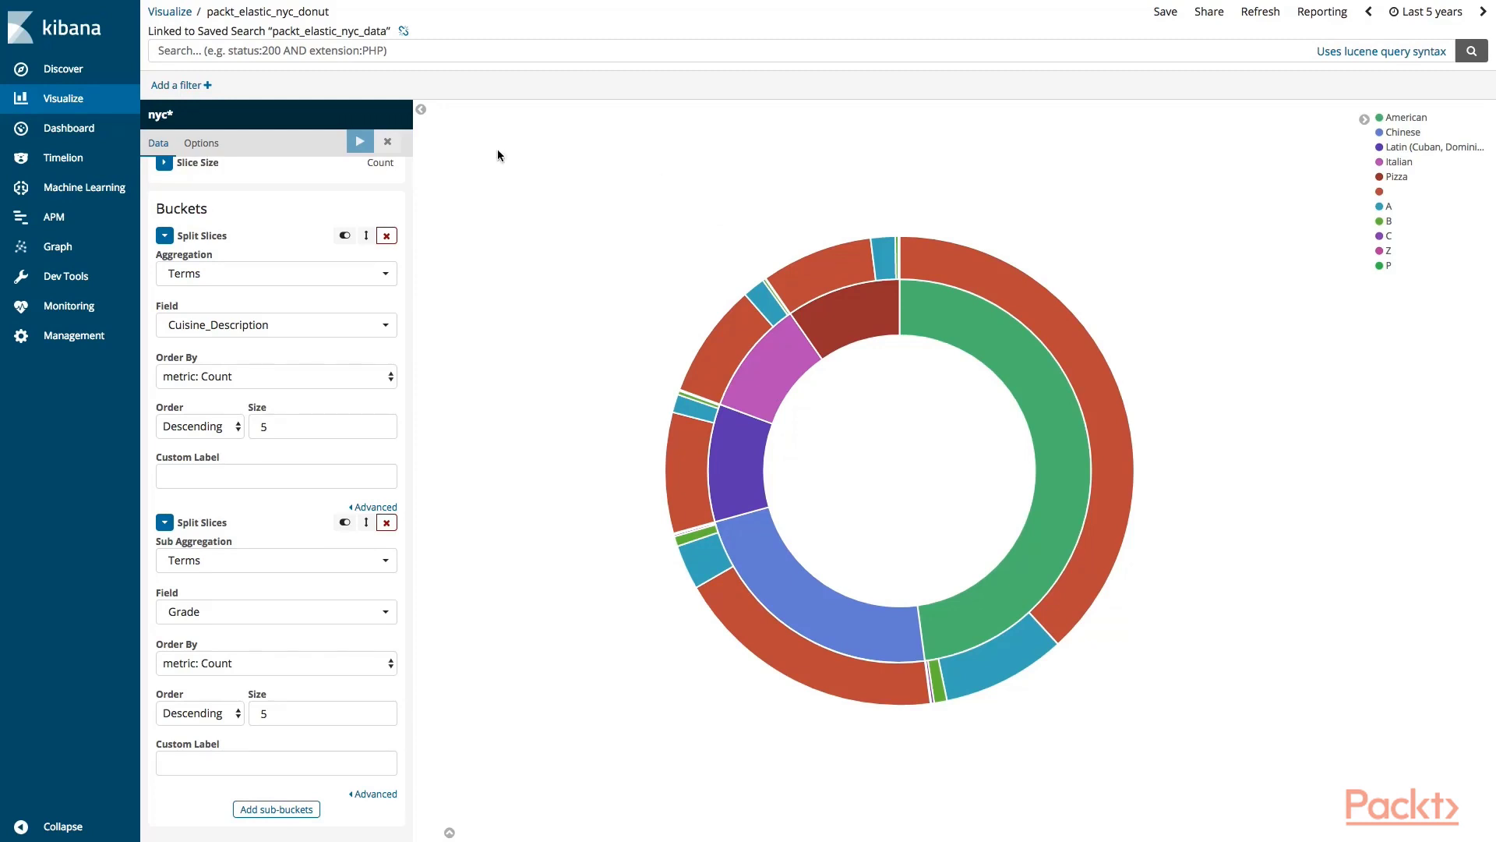
Create a new tag cloud visualization based on the packt_elastic_nyc_data saved search.
left_click(74, 97)
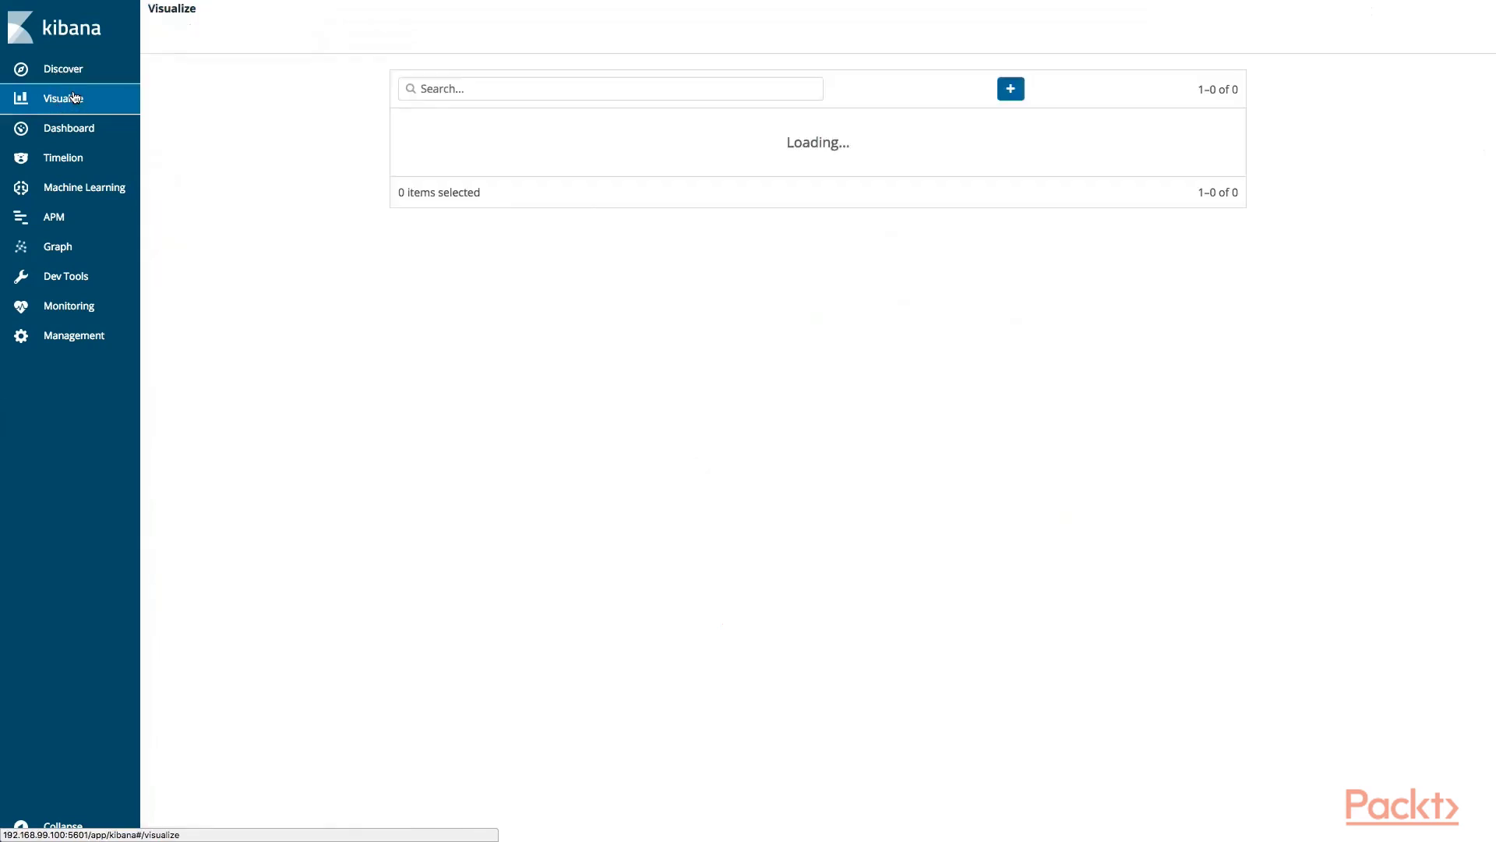
left_click(954, 89)
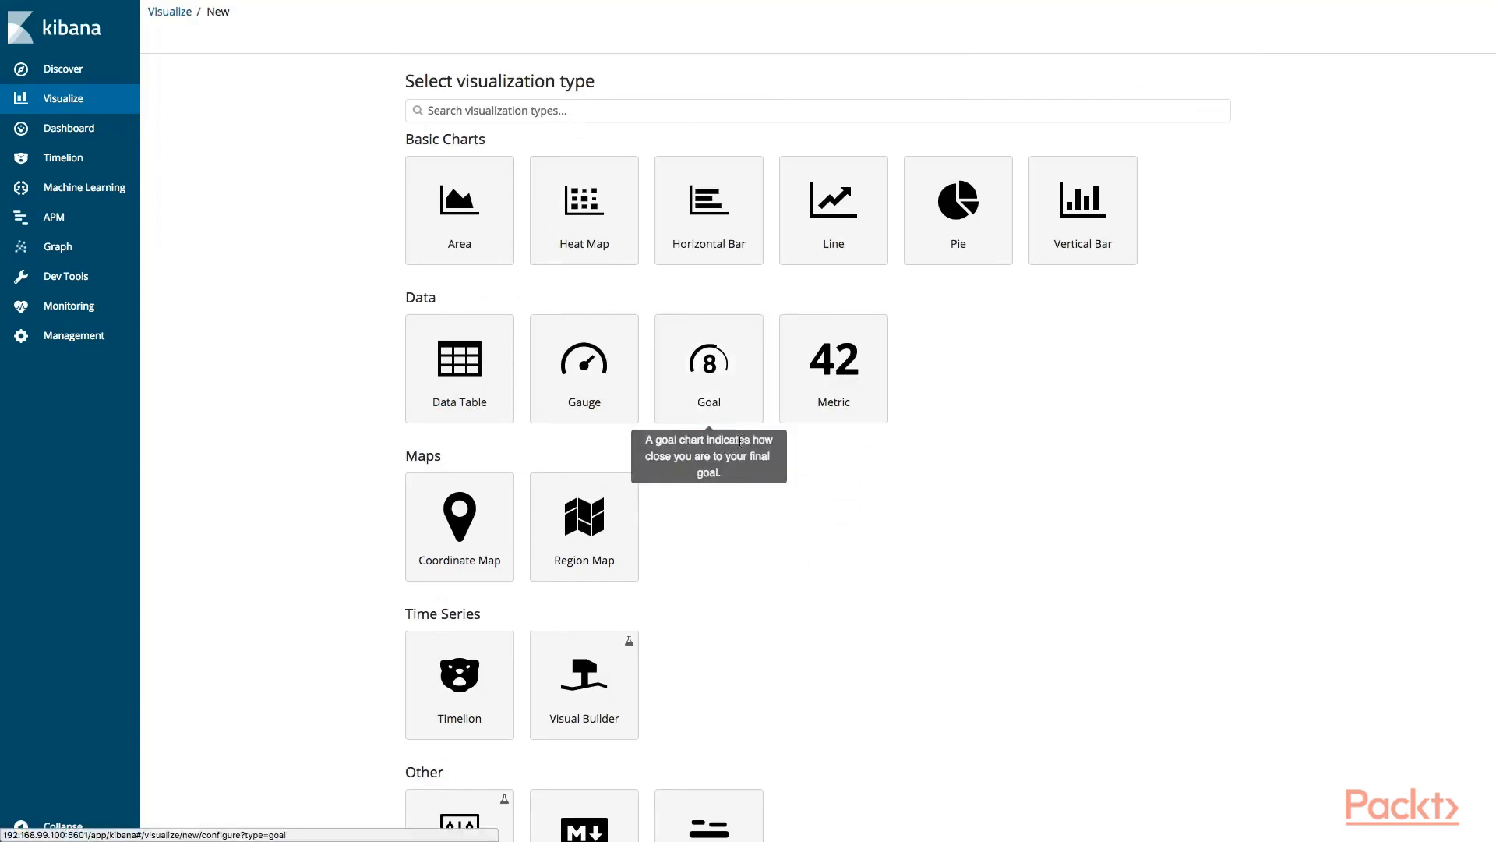
scroll(739, 440, "down", 2)
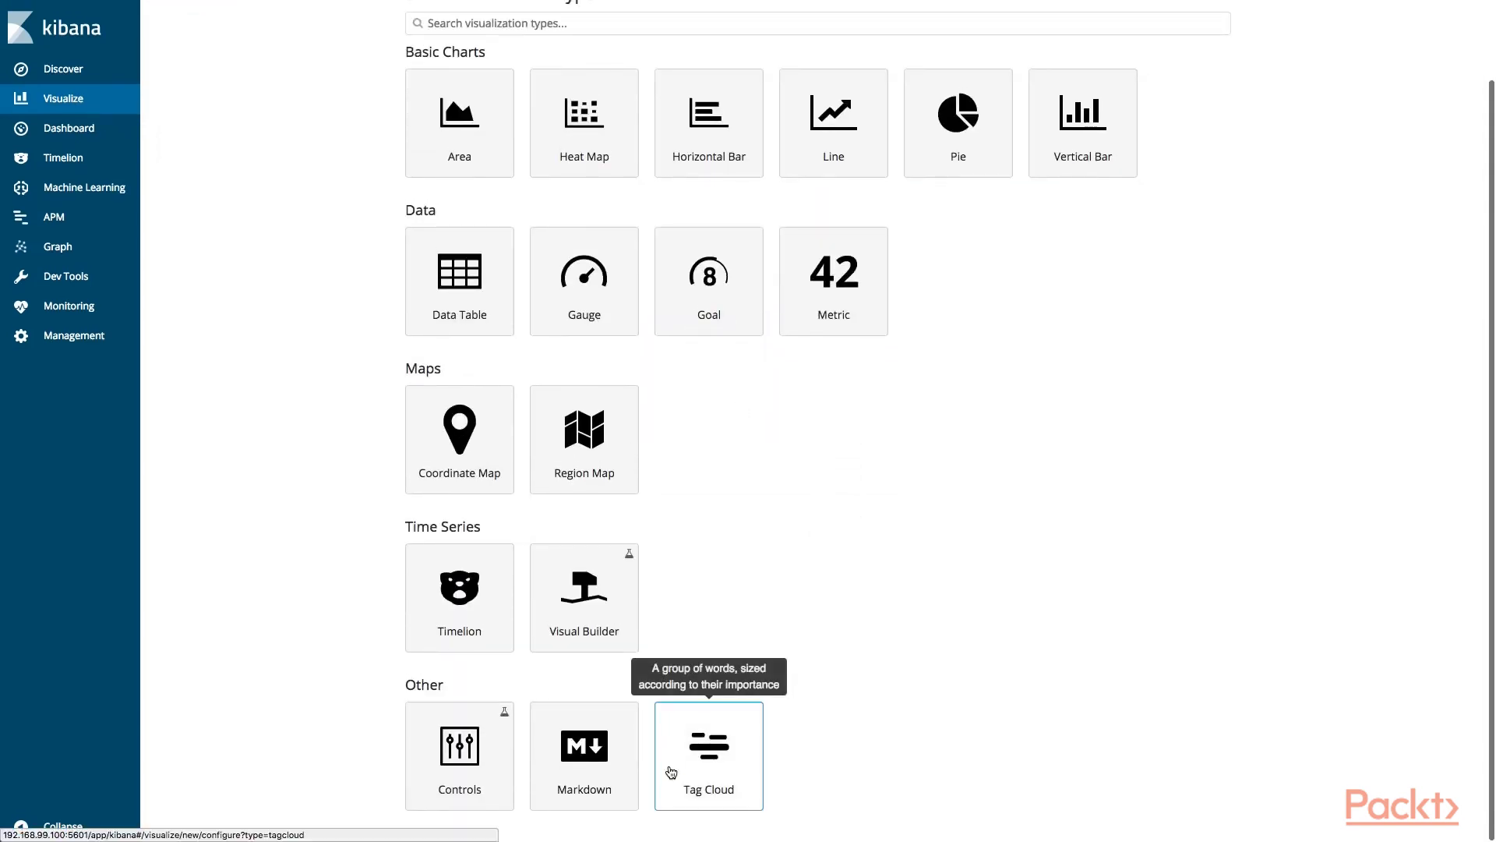
scroll(668, 771, "up", 1)
scroll(668, 768, "down", 1)
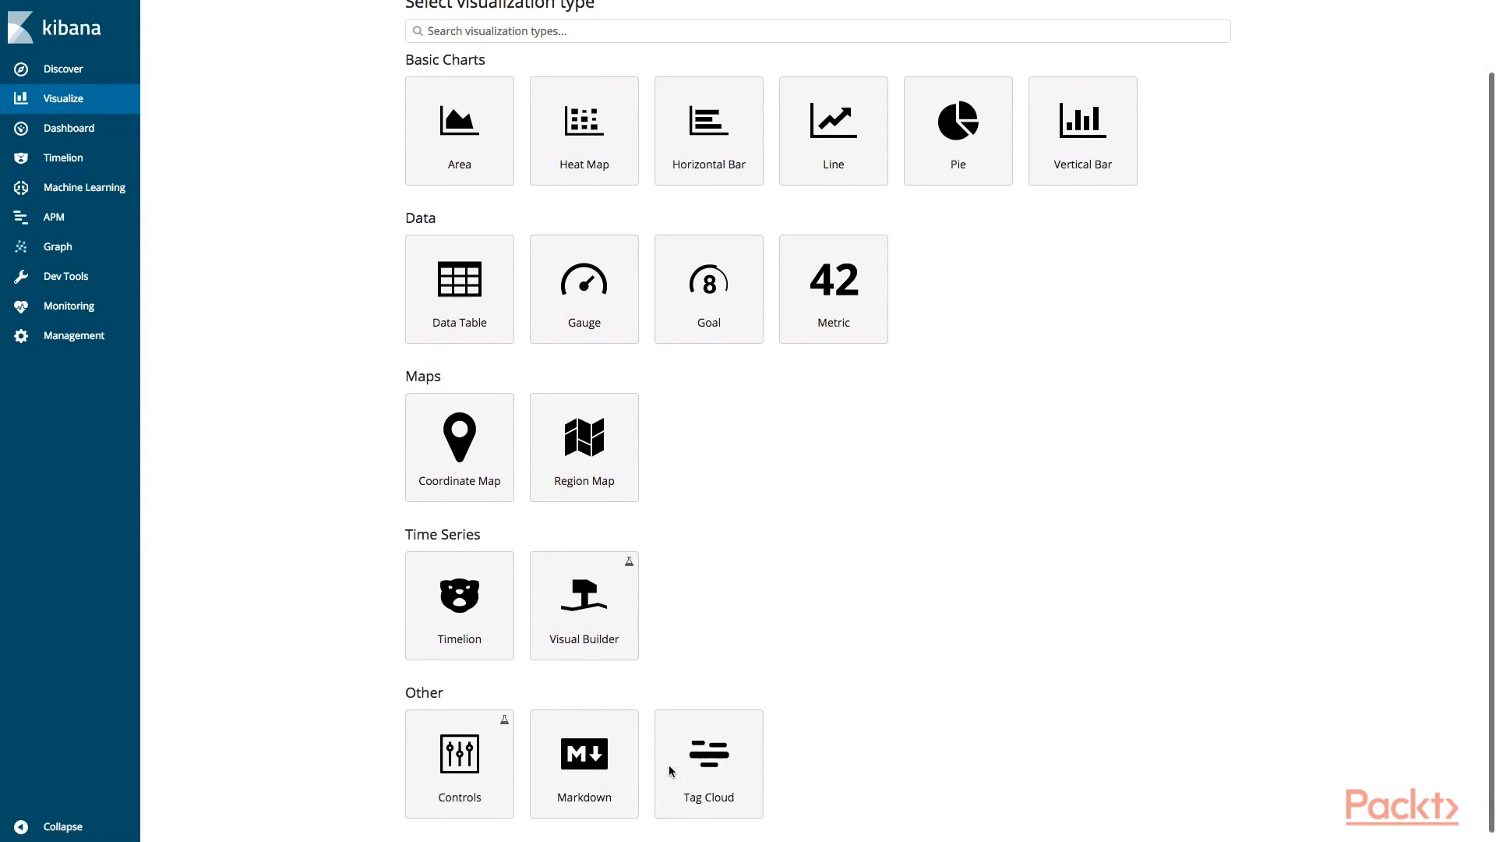
left_click(705, 784)
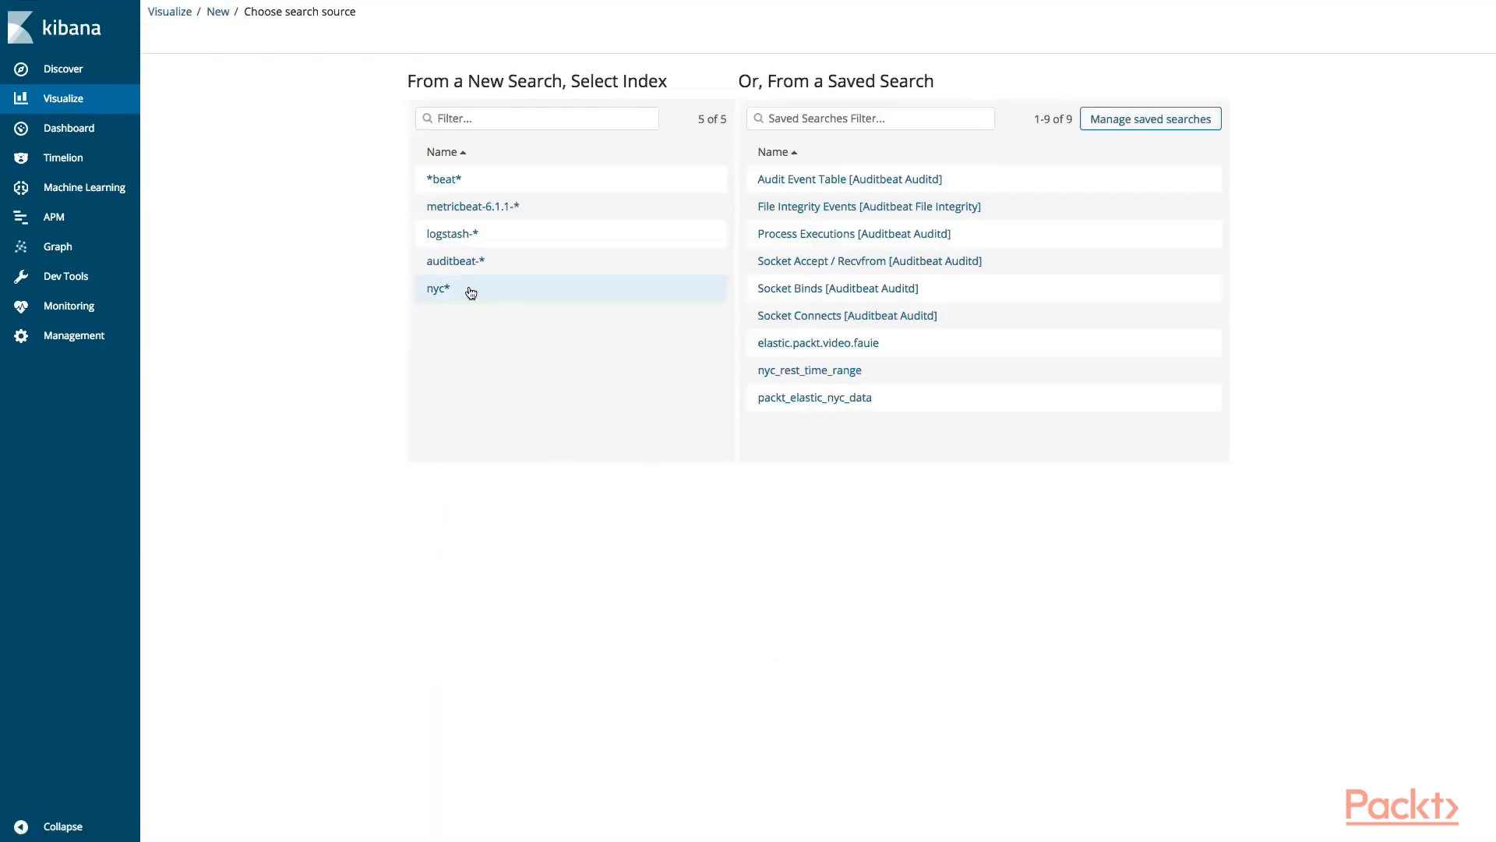
left_click(787, 398)
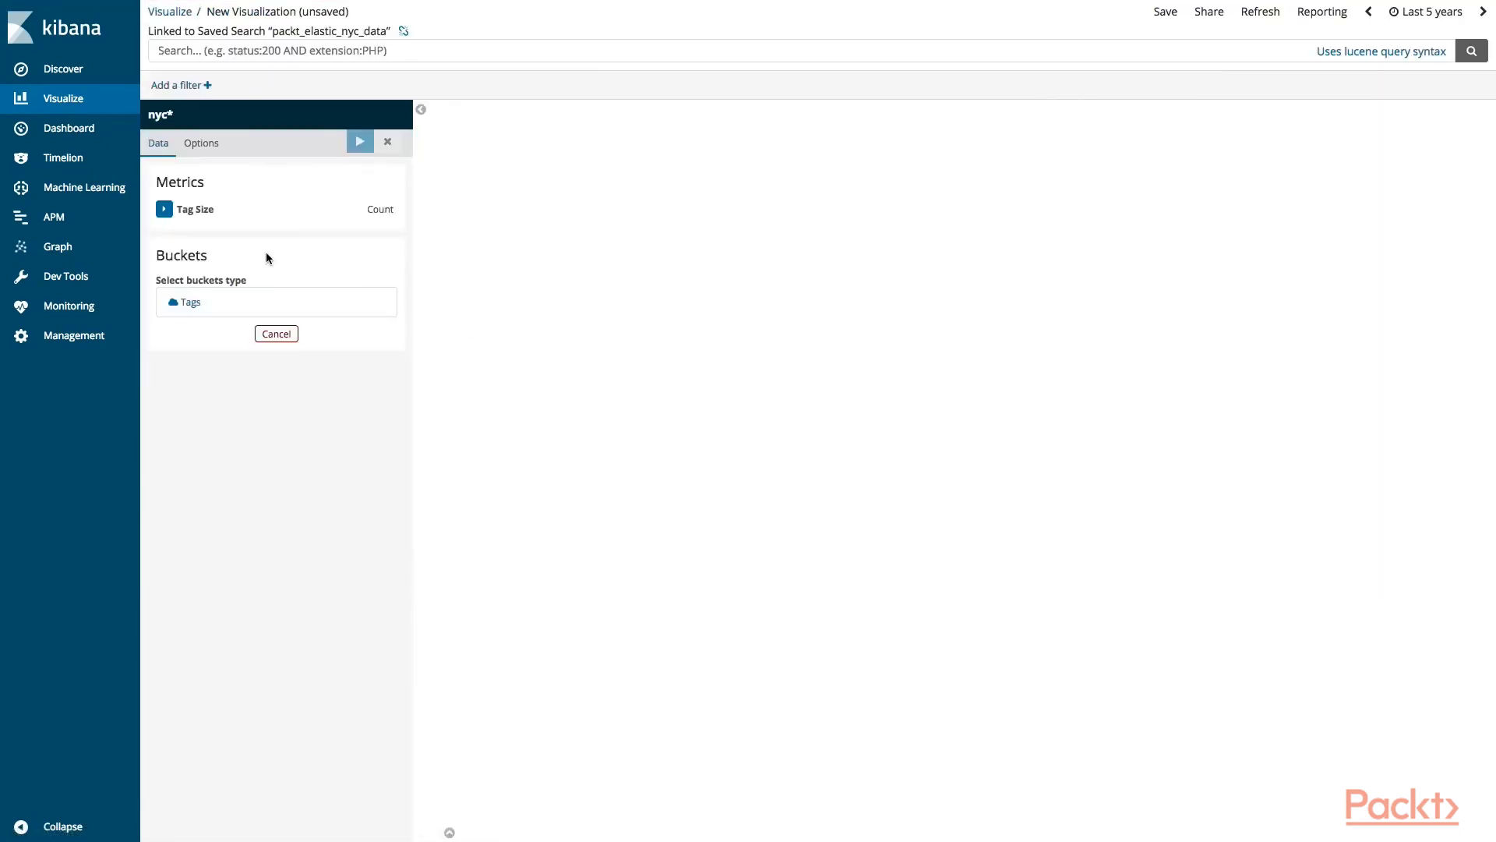
Add a Tags bucket with Terms on Street instead of Address, and draw the cloud.
left_click(185, 302)
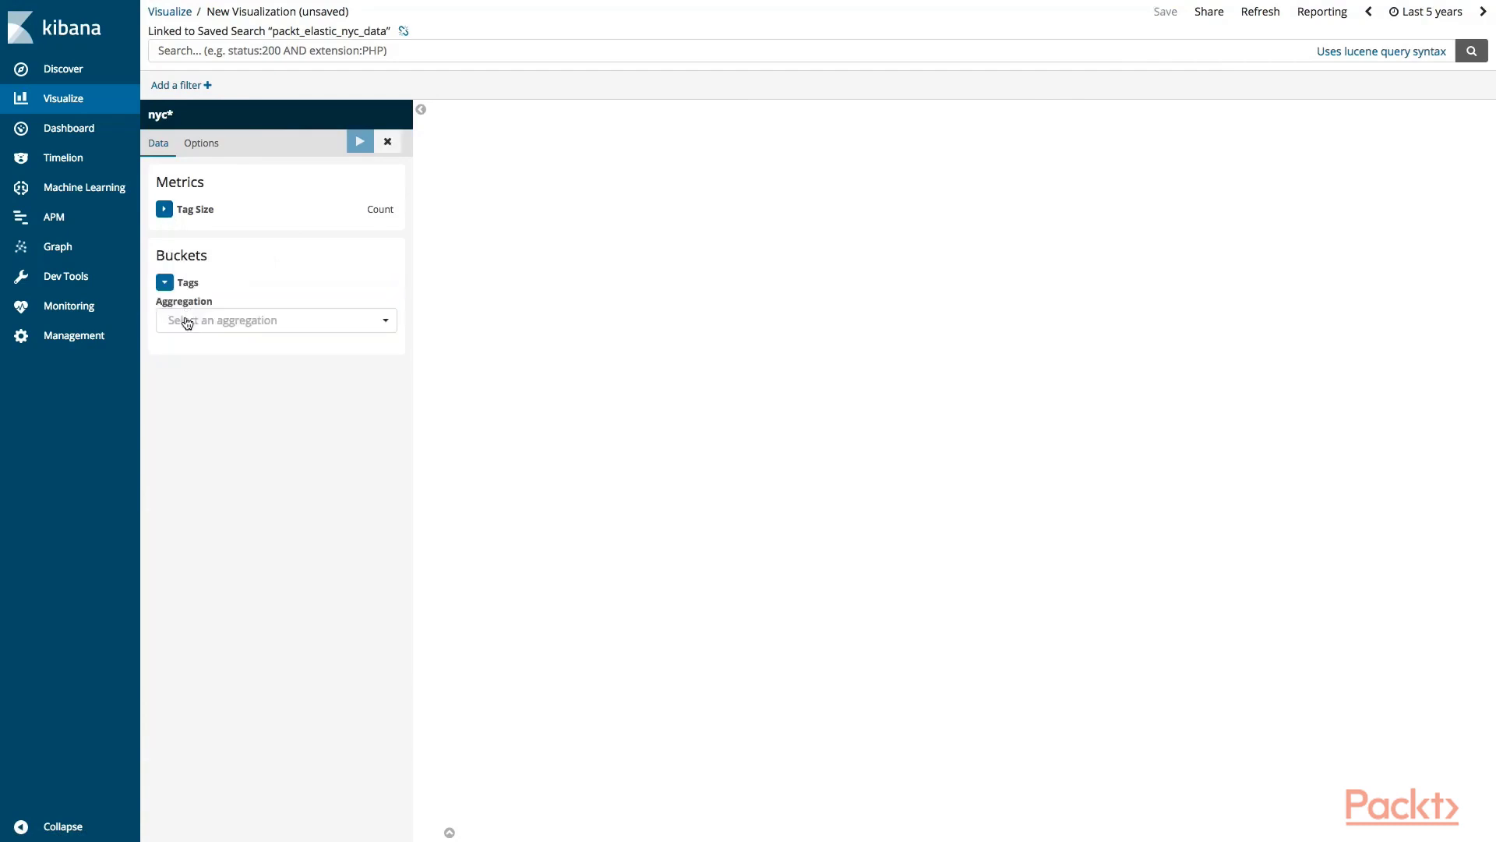
left_click(201, 322)
left_click(222, 354)
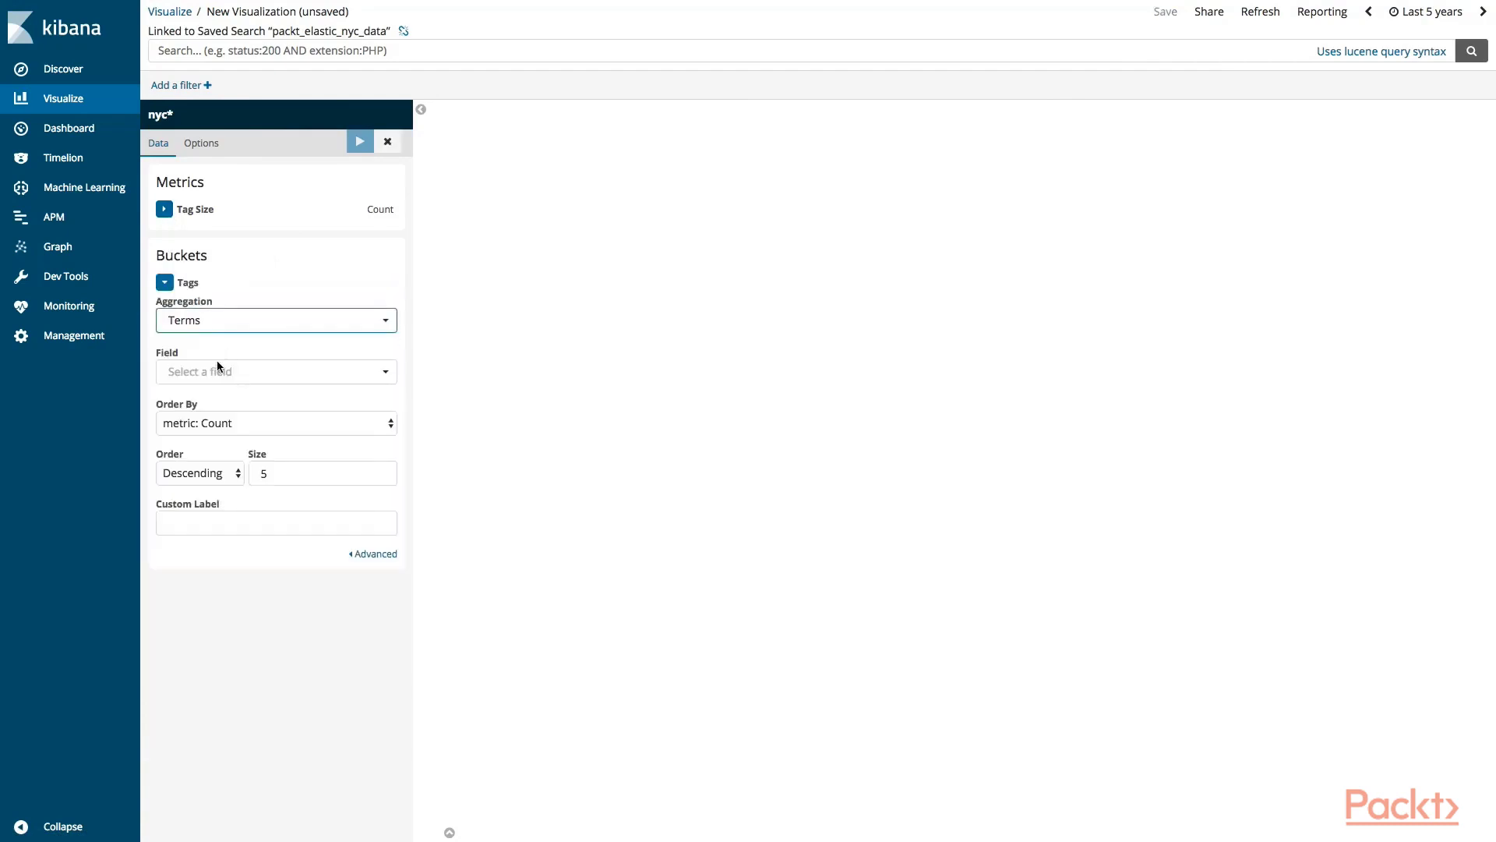
left_click(241, 372)
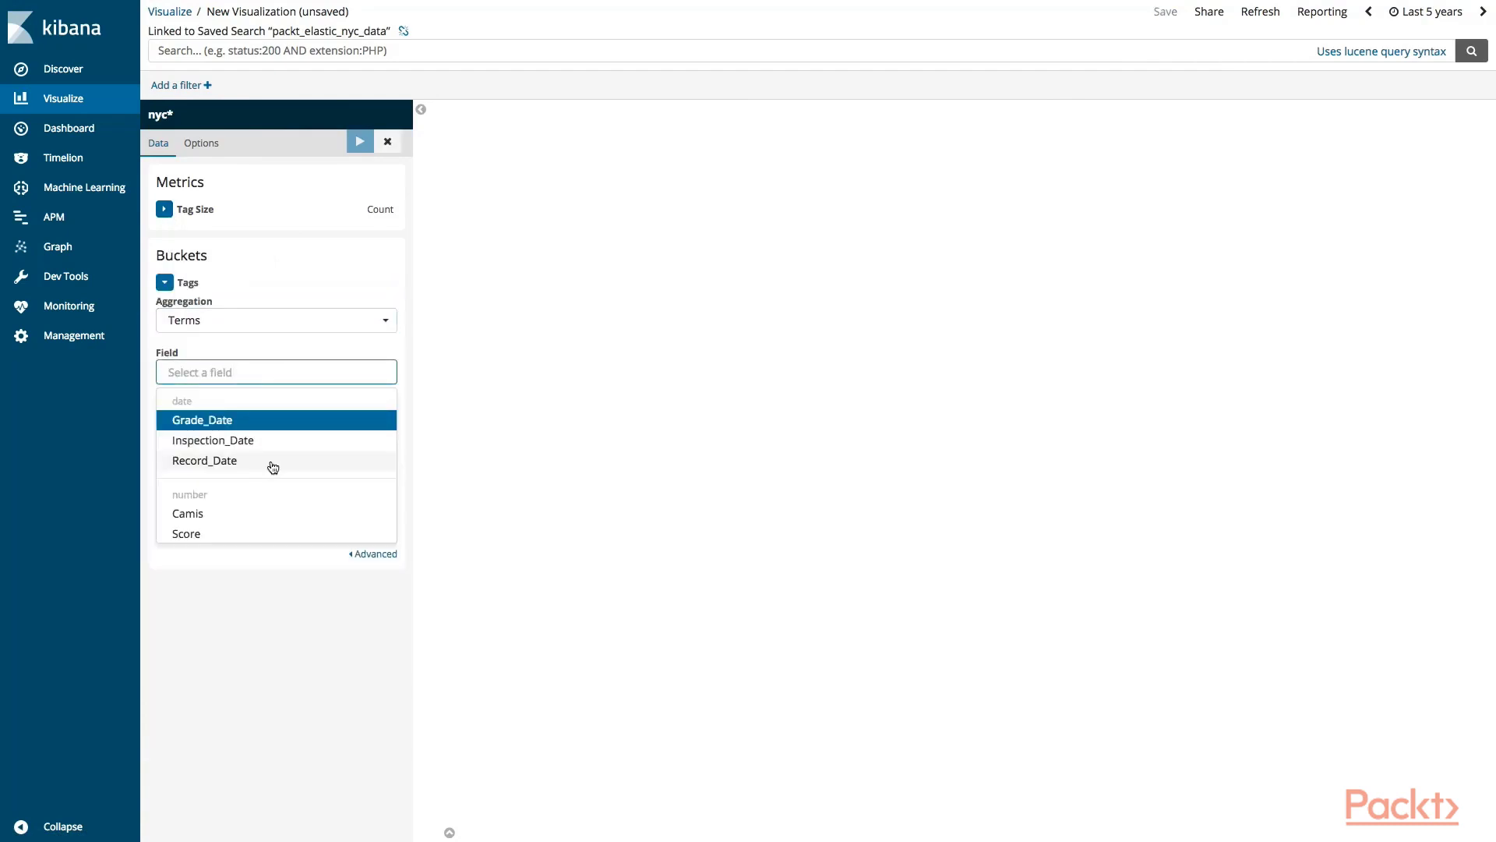
scroll(273, 467, "down", 5)
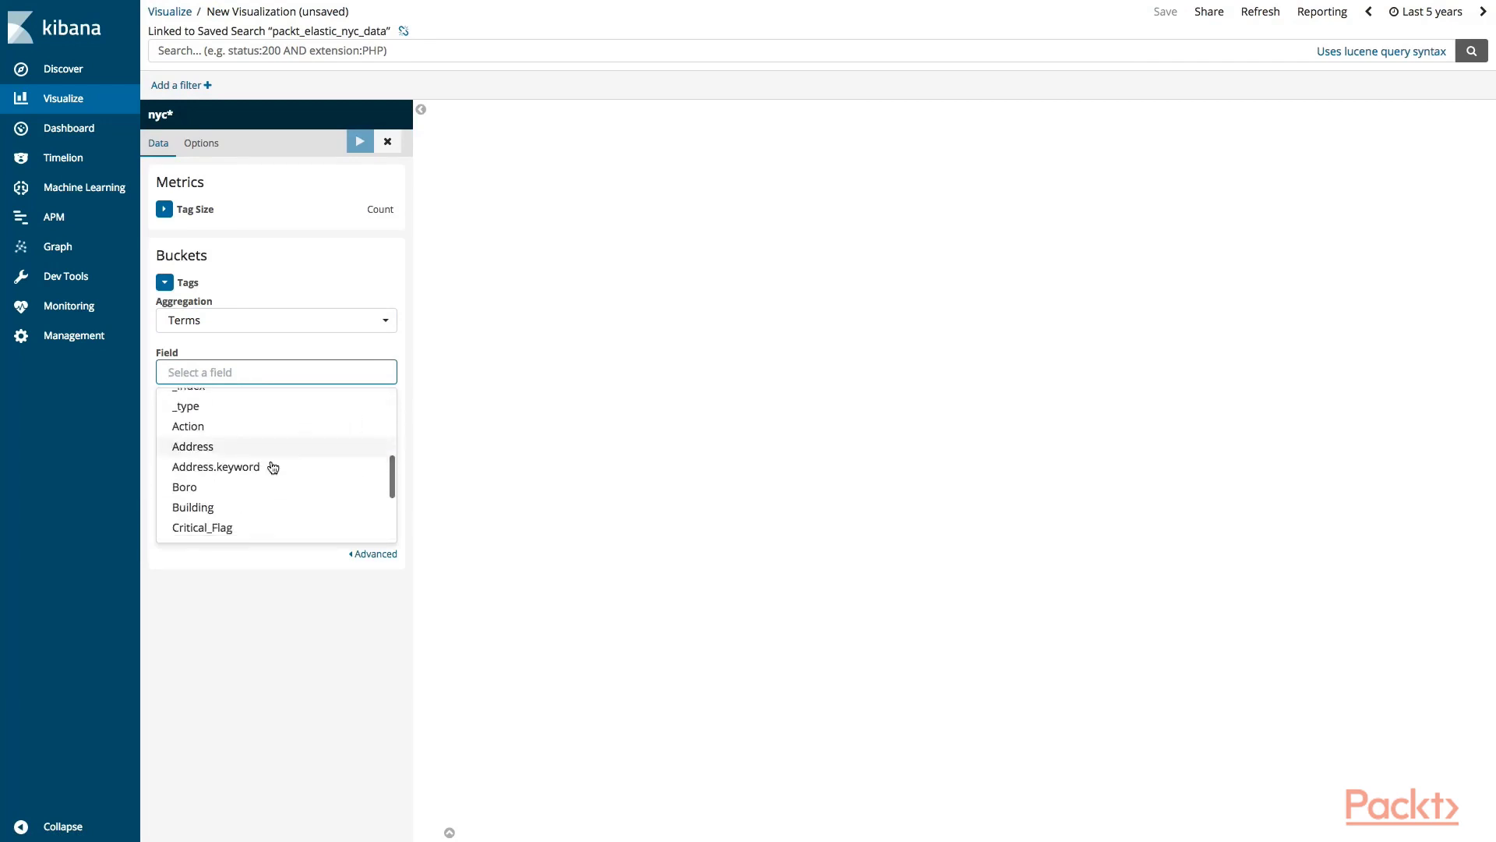
scroll(273, 466, "down", 1)
left_click(237, 421)
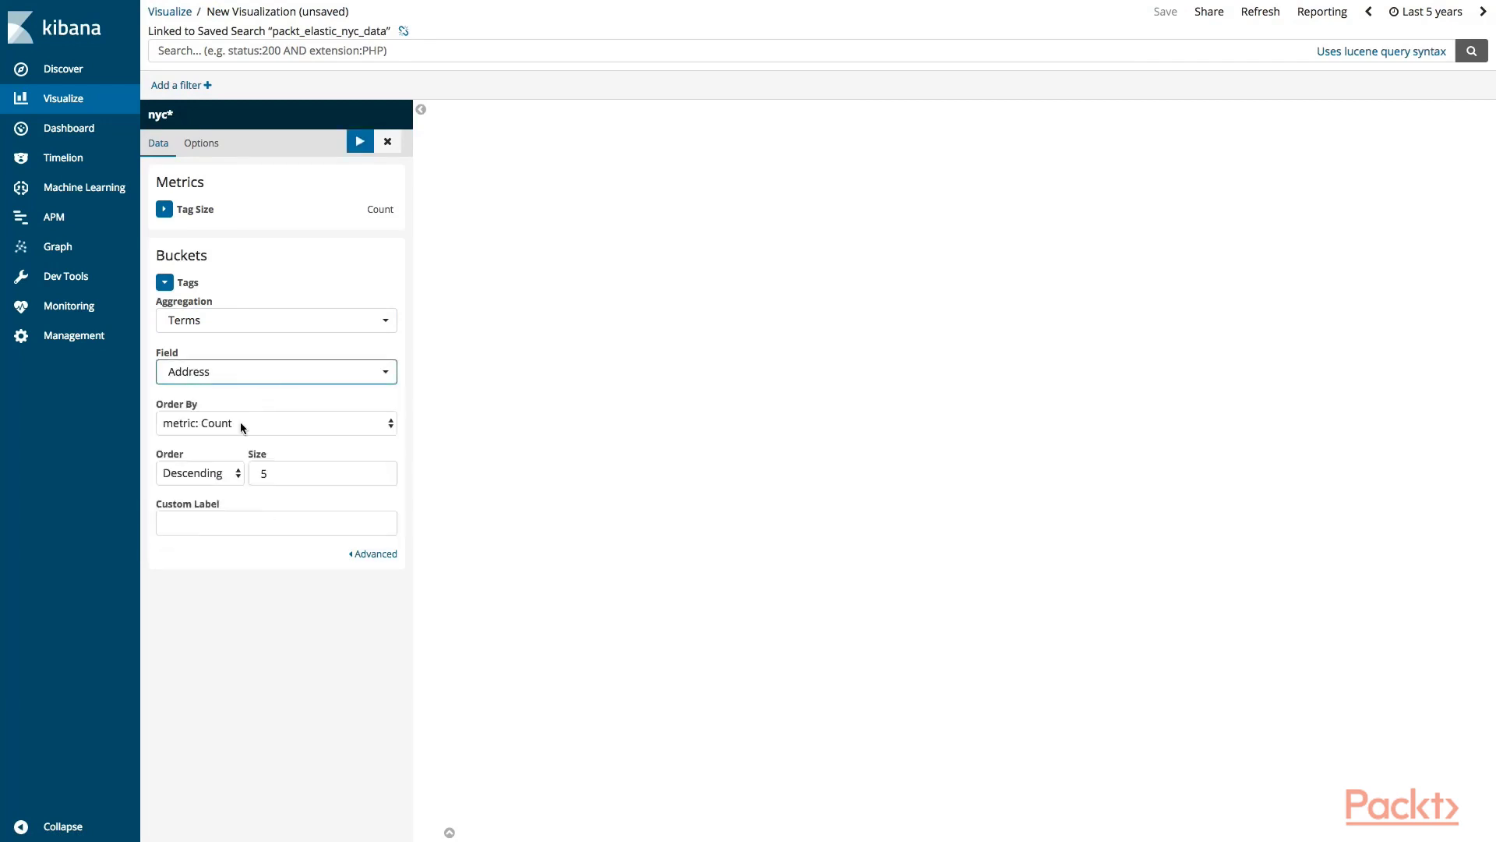
left_click(247, 371)
scroll(268, 444, "down", 3)
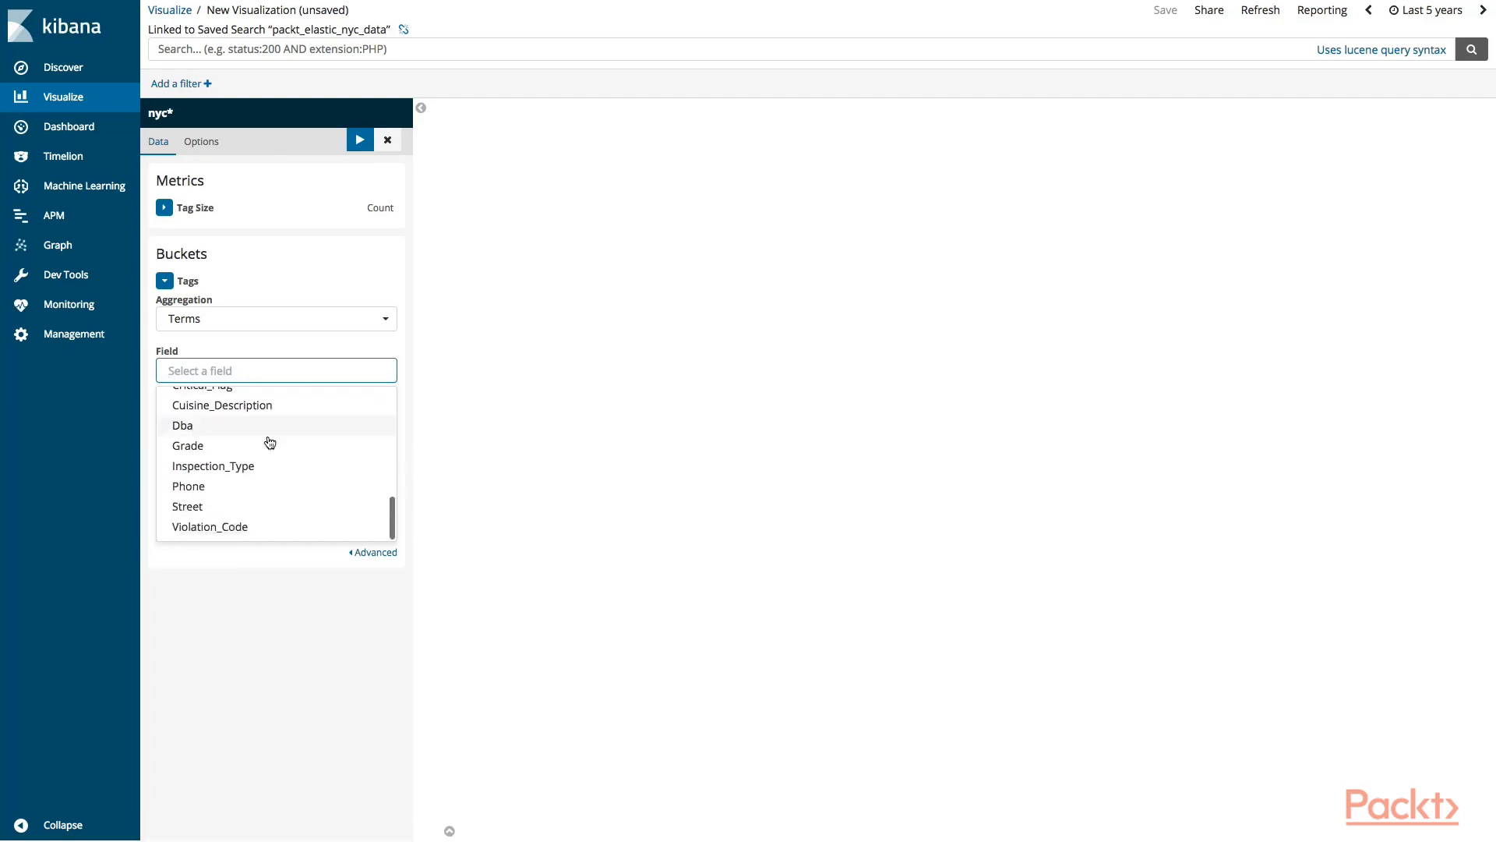
left_click(241, 506)
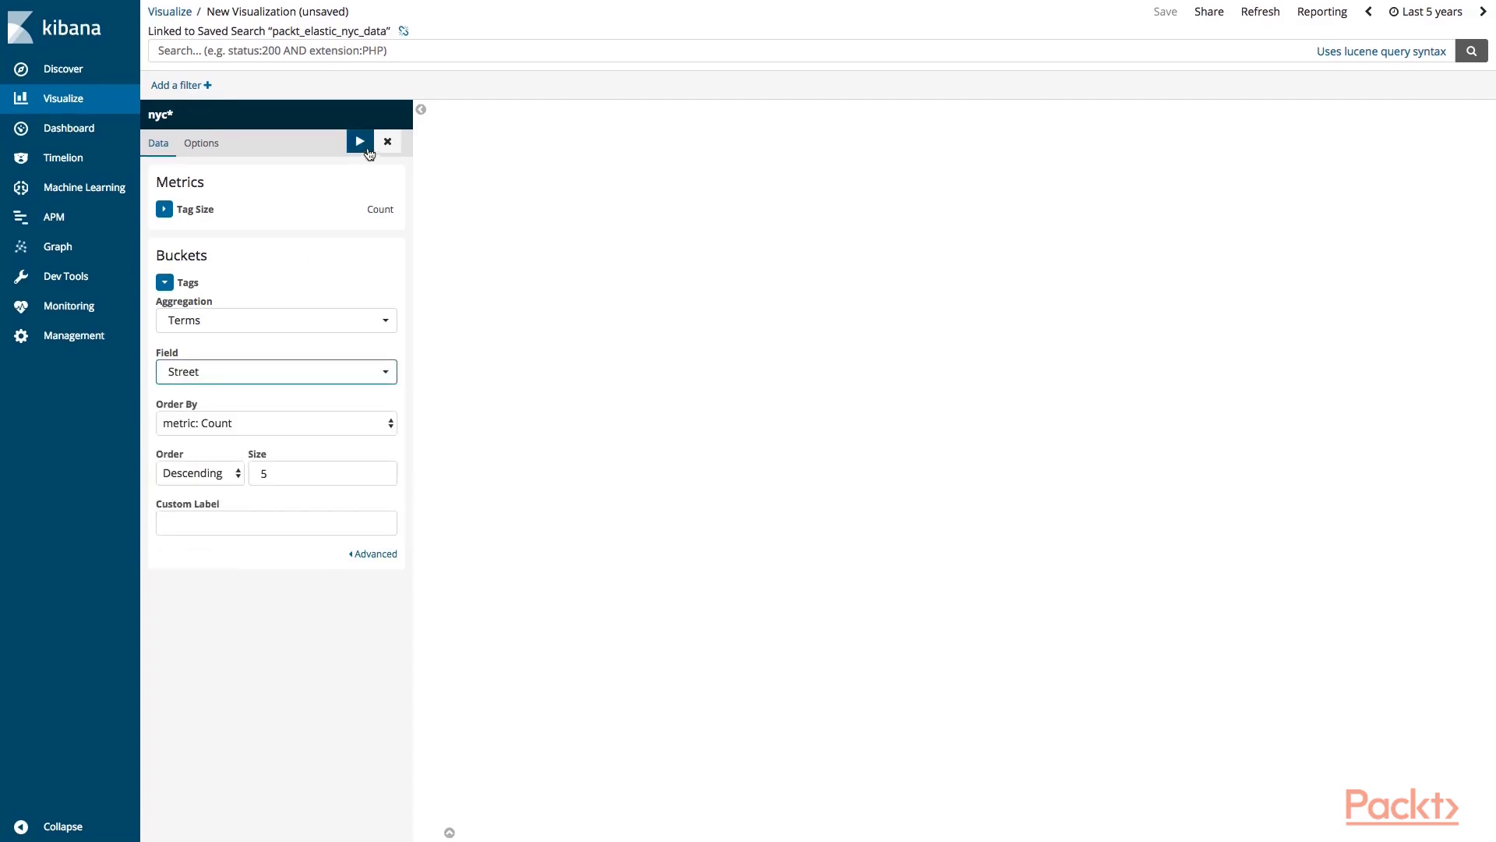
left_click(367, 148)
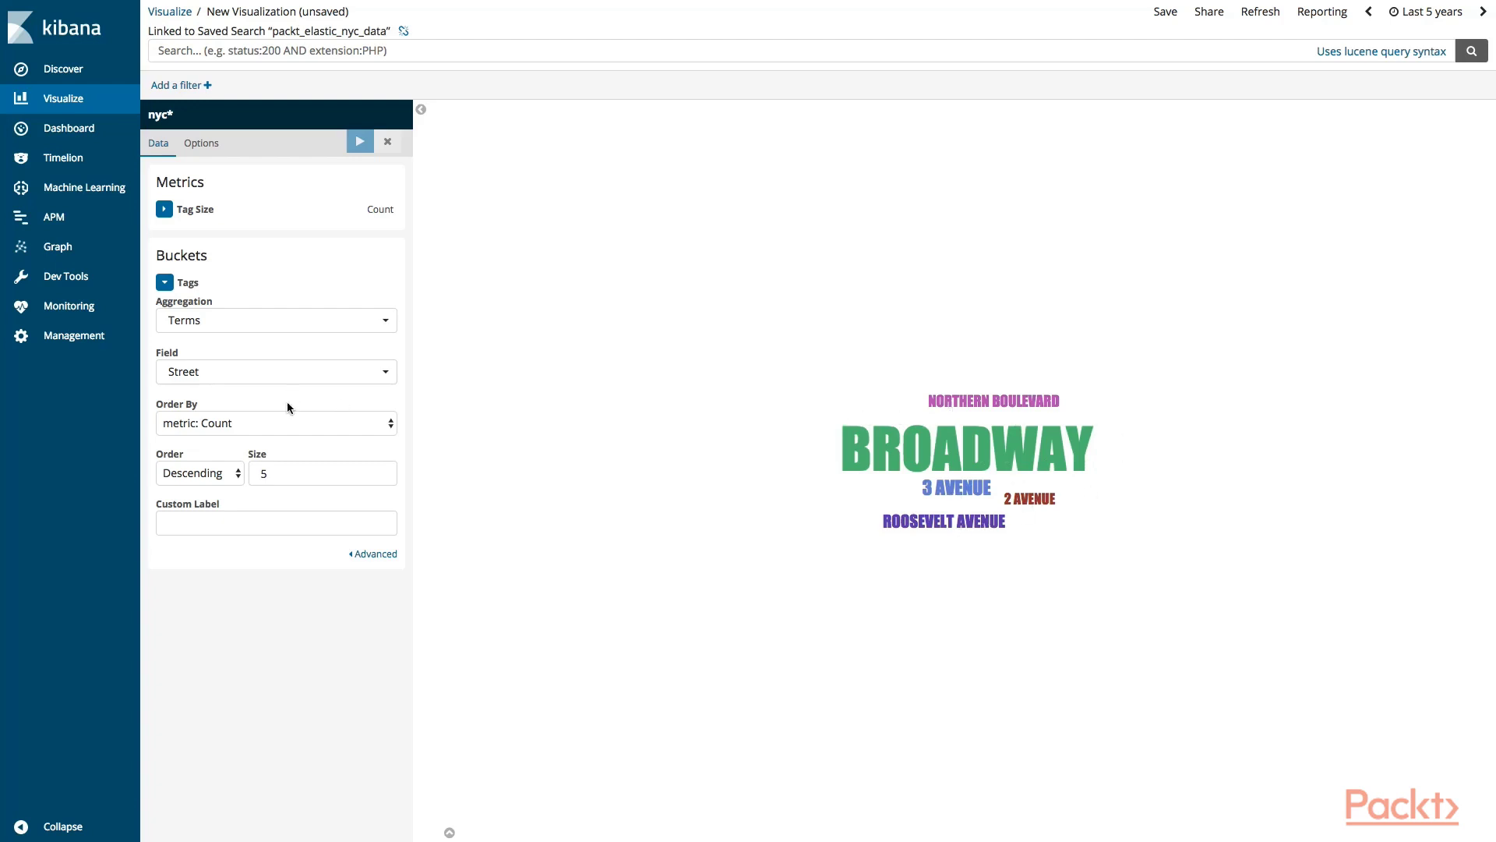
Size the tags by Average of Score and redraw the cloud.
left_click(165, 208)
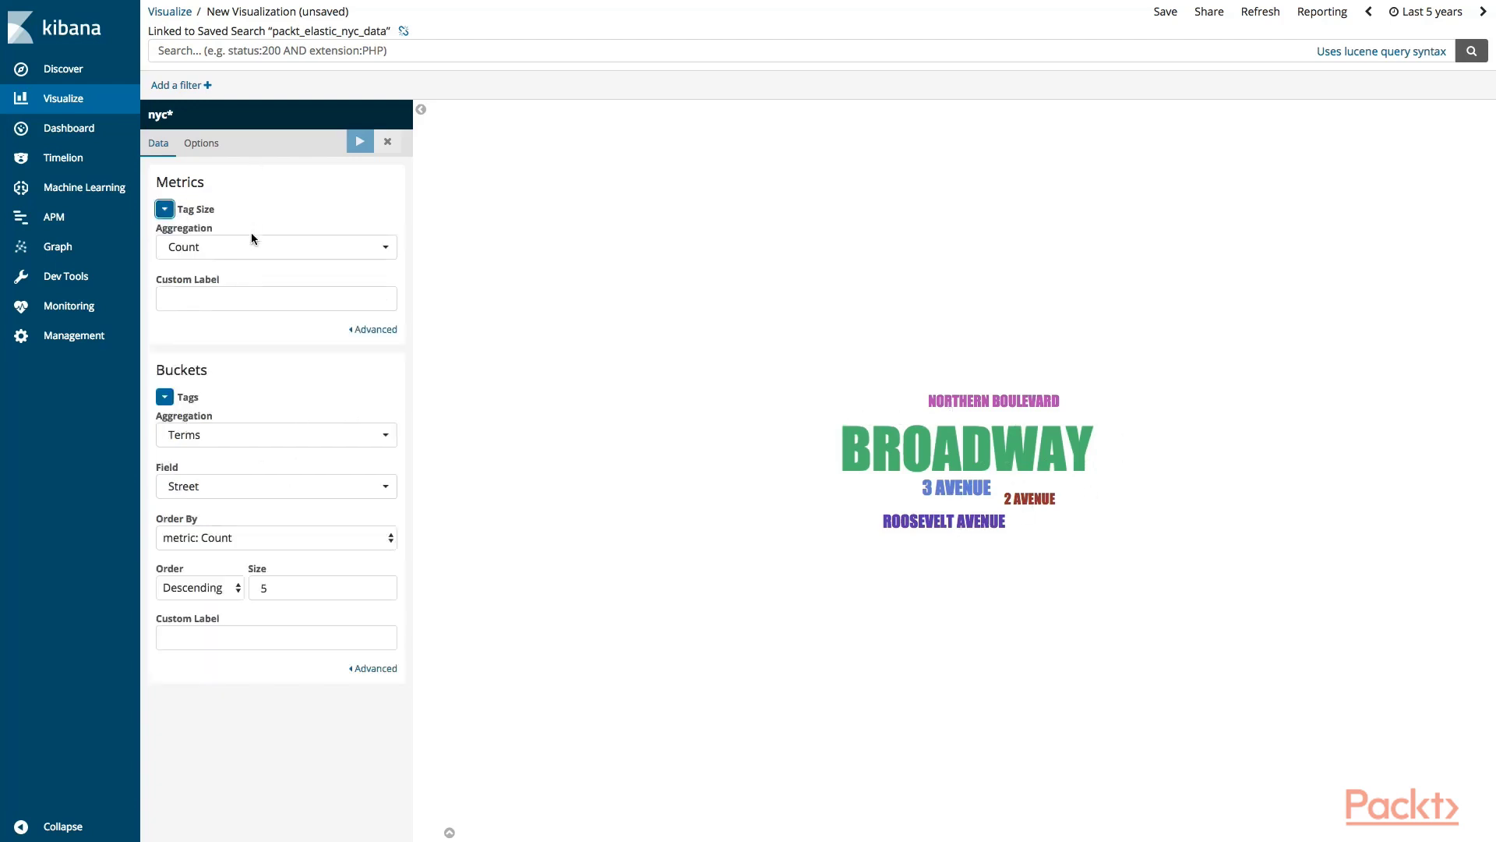
left_click(218, 247)
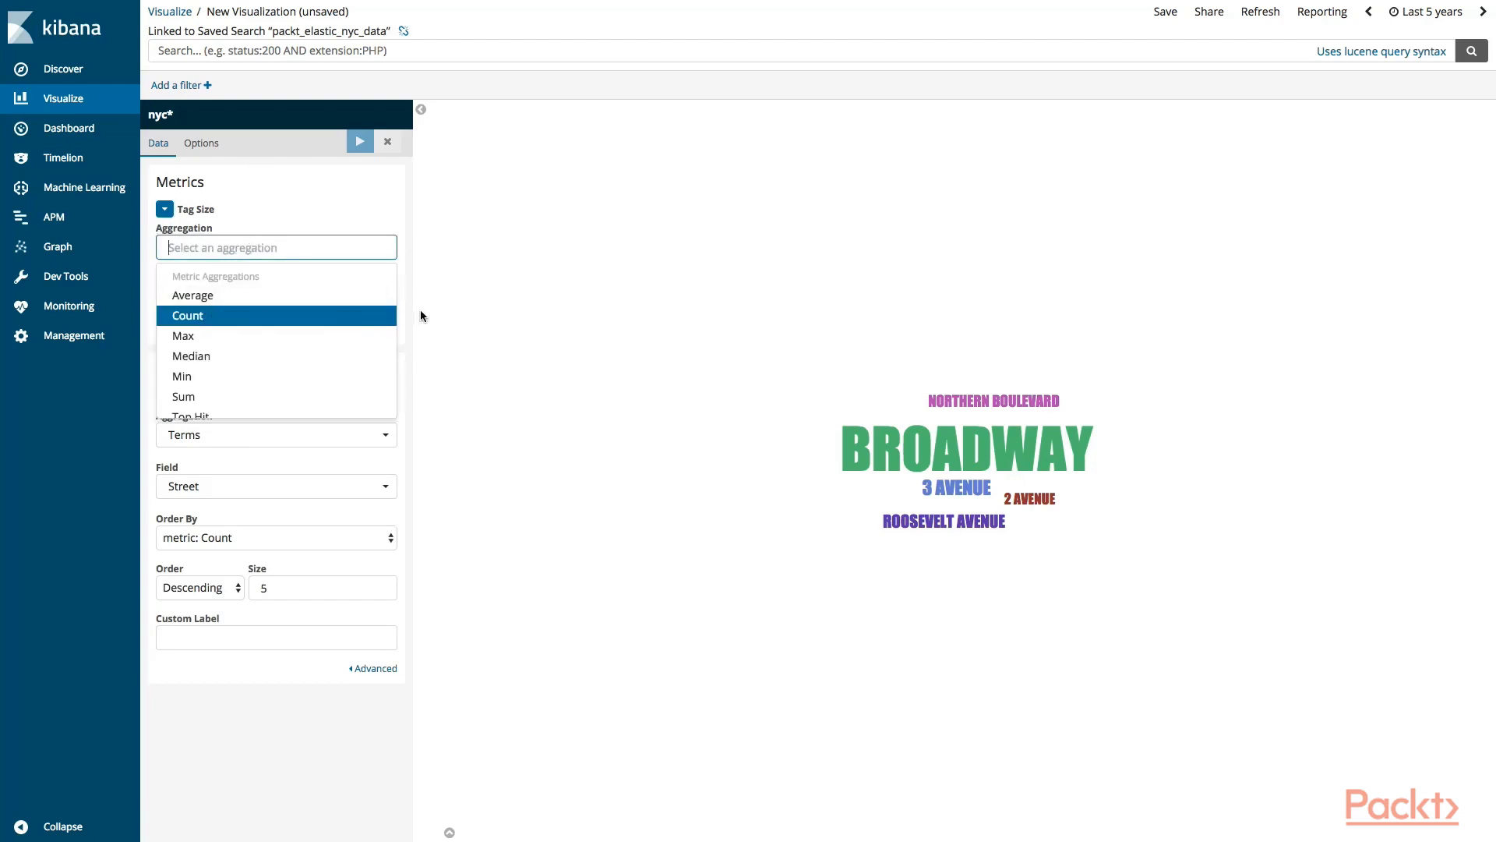
left_click(343, 295)
left_click(303, 304)
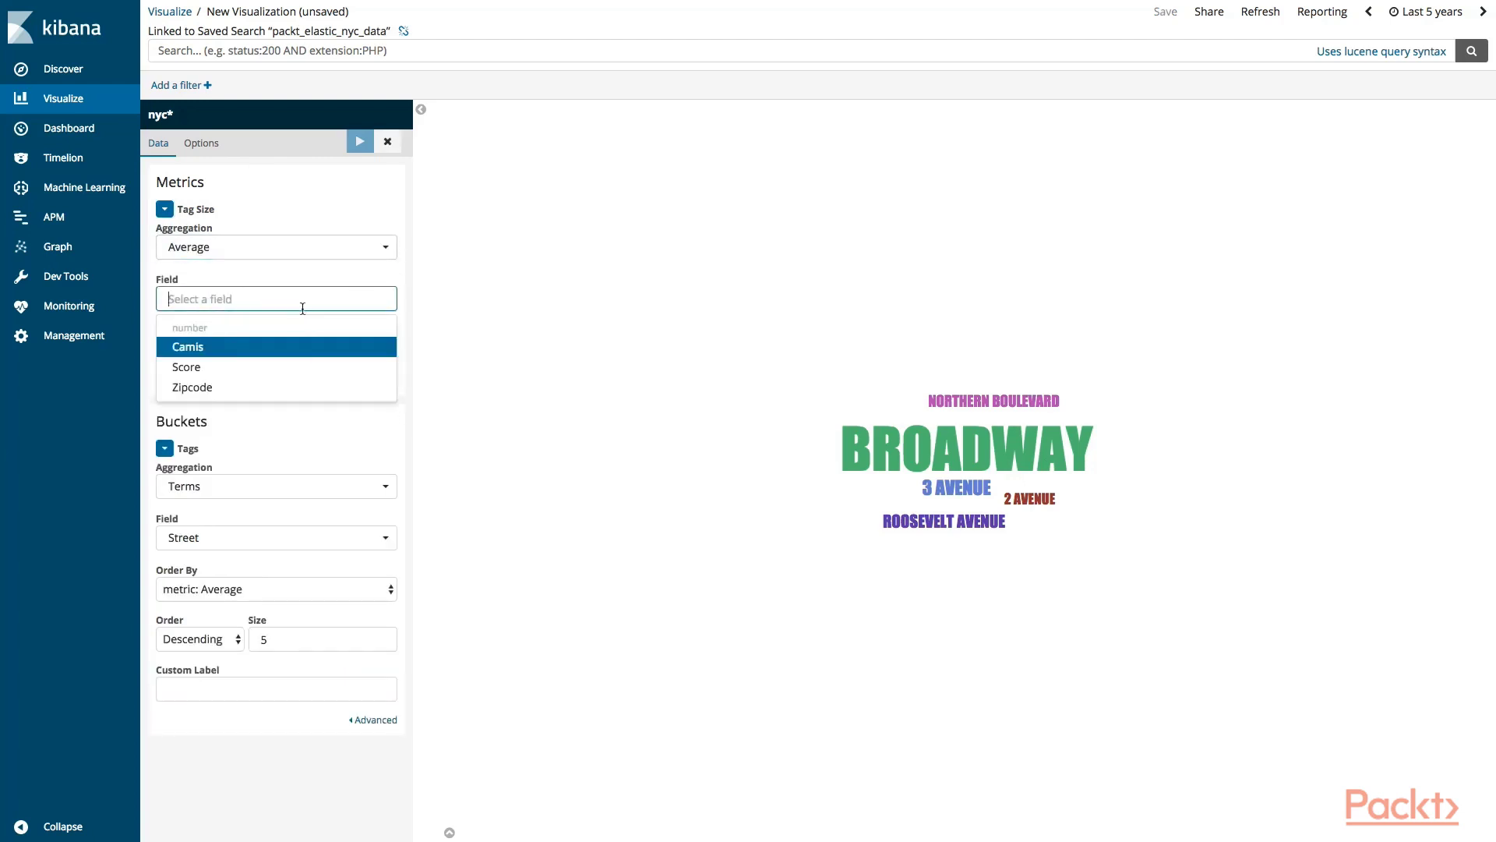
left_click(285, 364)
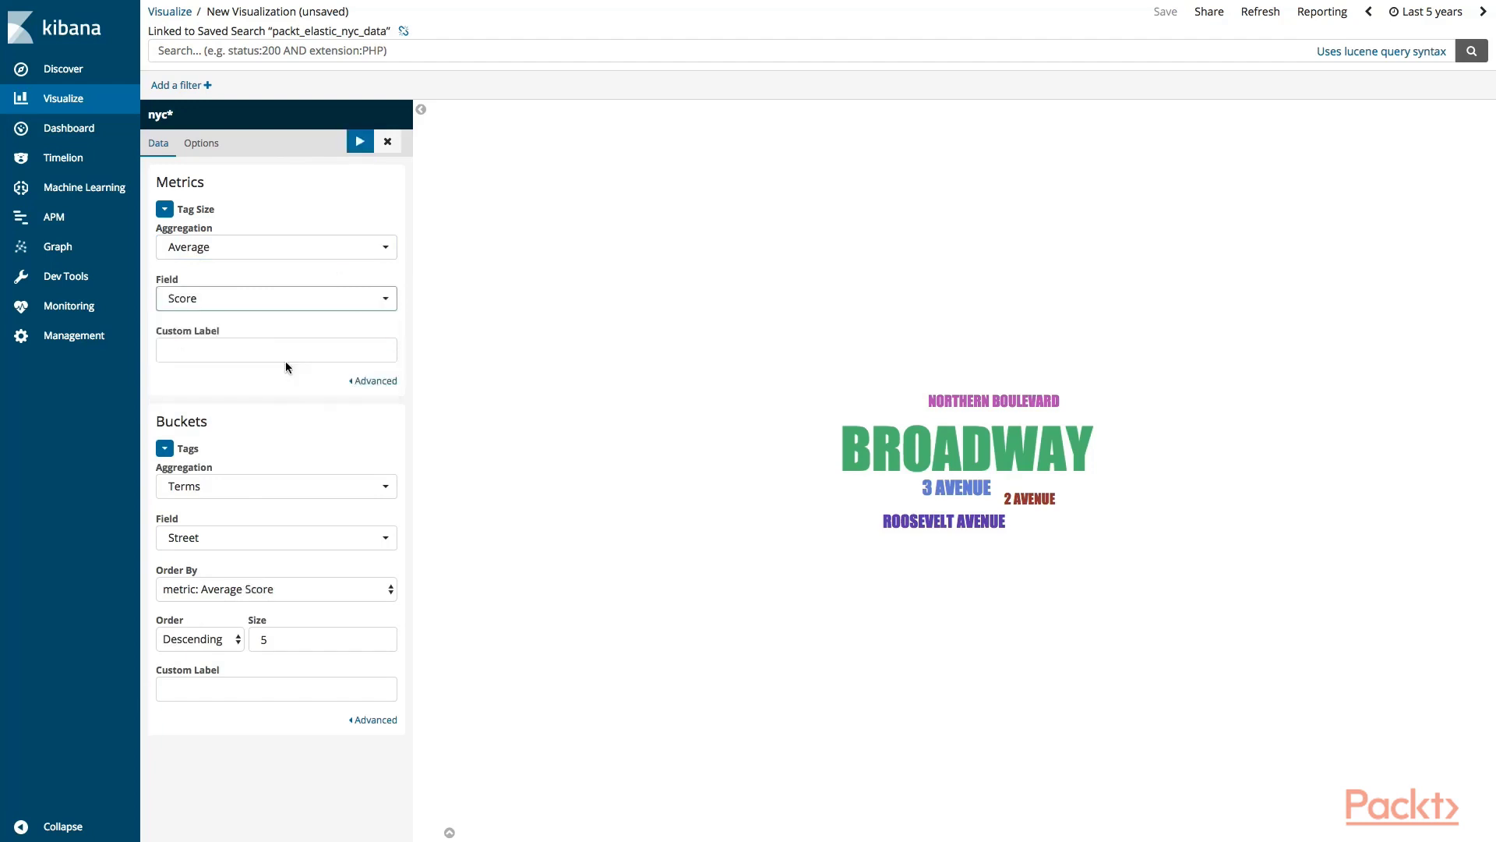
left_click(357, 143)
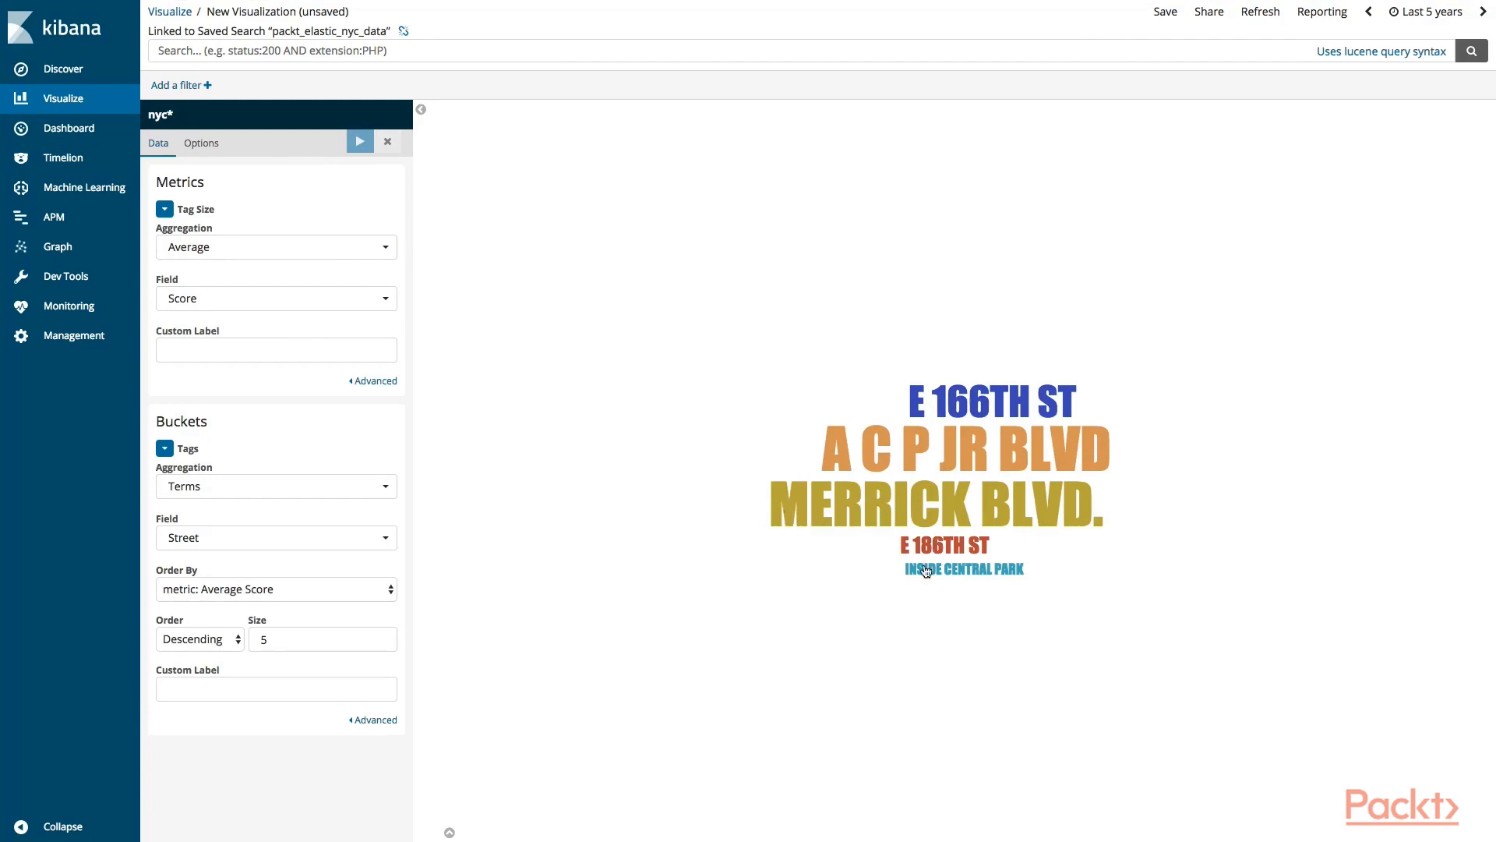
Switch tag size back to Count and show the top 10 streets in descending order.
left_click(236, 246)
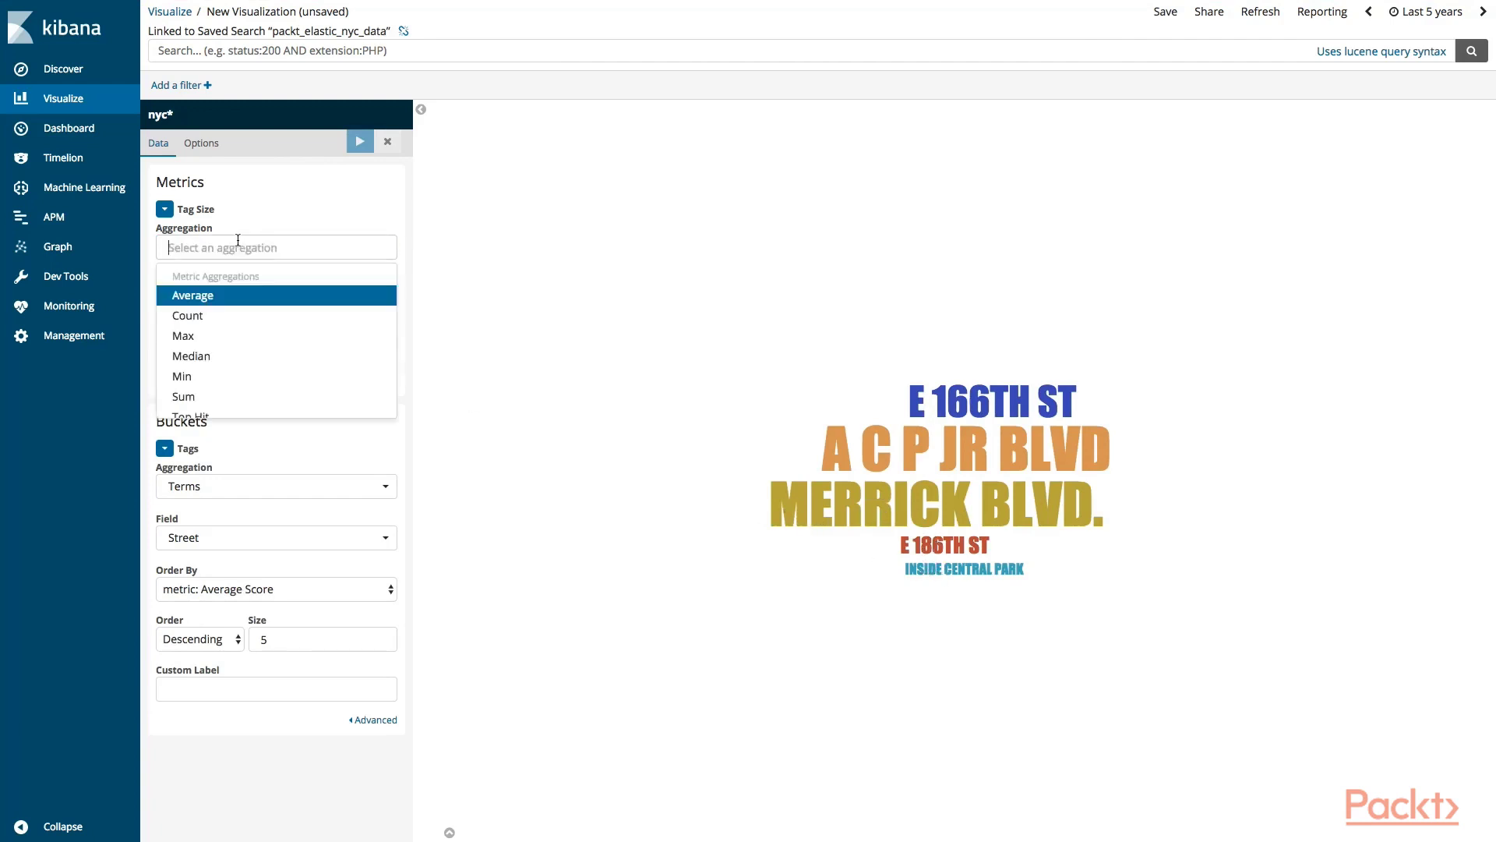
left_click(219, 312)
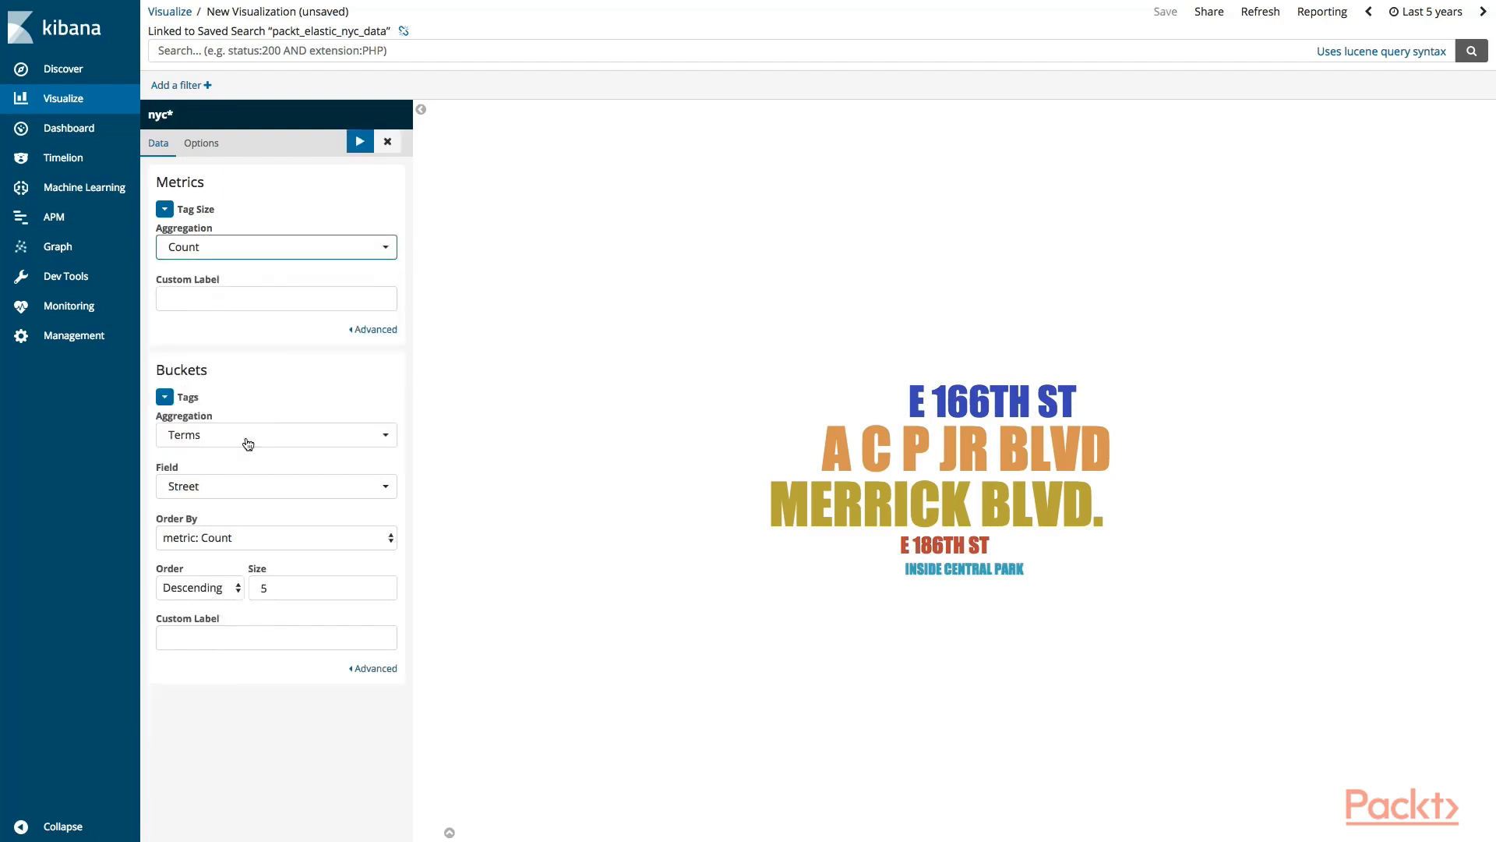
left_click(240, 588)
left_click(240, 587)
double_click(273, 581)
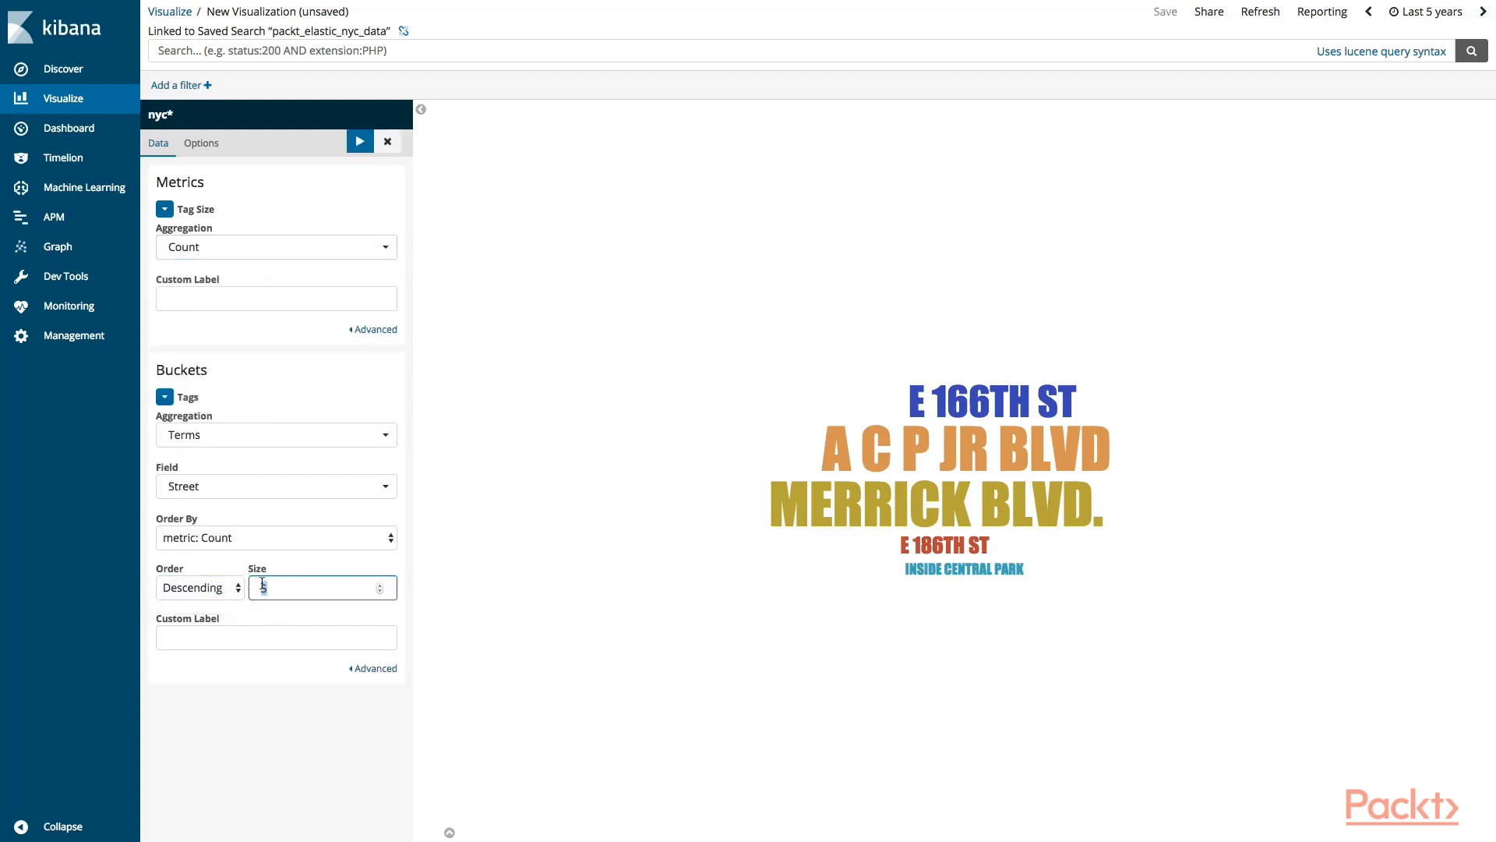
left_click(358, 144)
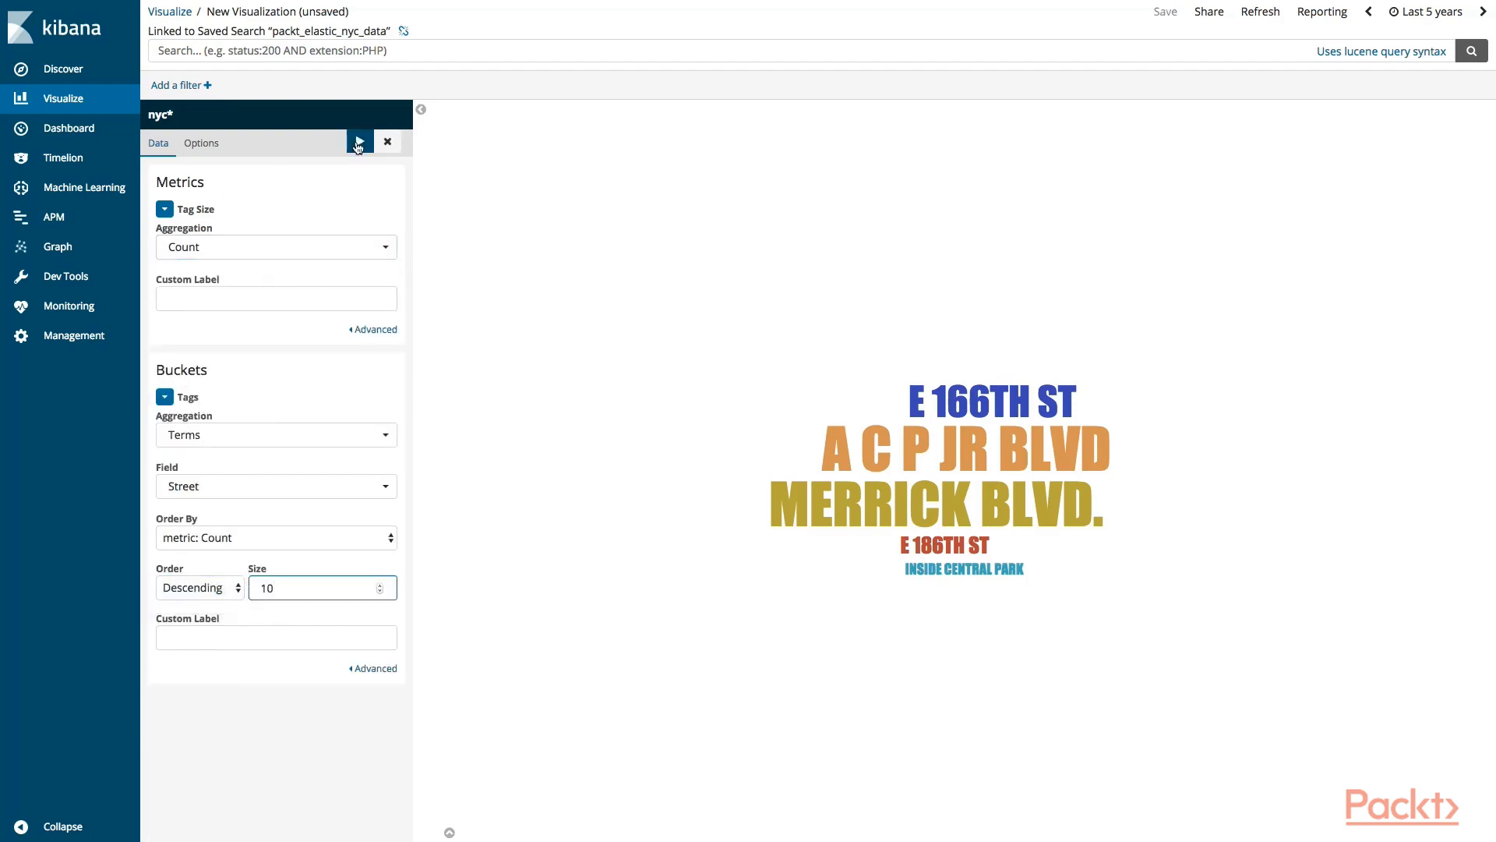
Try log text scaling, then settle on square root scaling for the tag cloud.
left_click(201, 144)
left_click(207, 200)
left_click(223, 212)
left_click(358, 145)
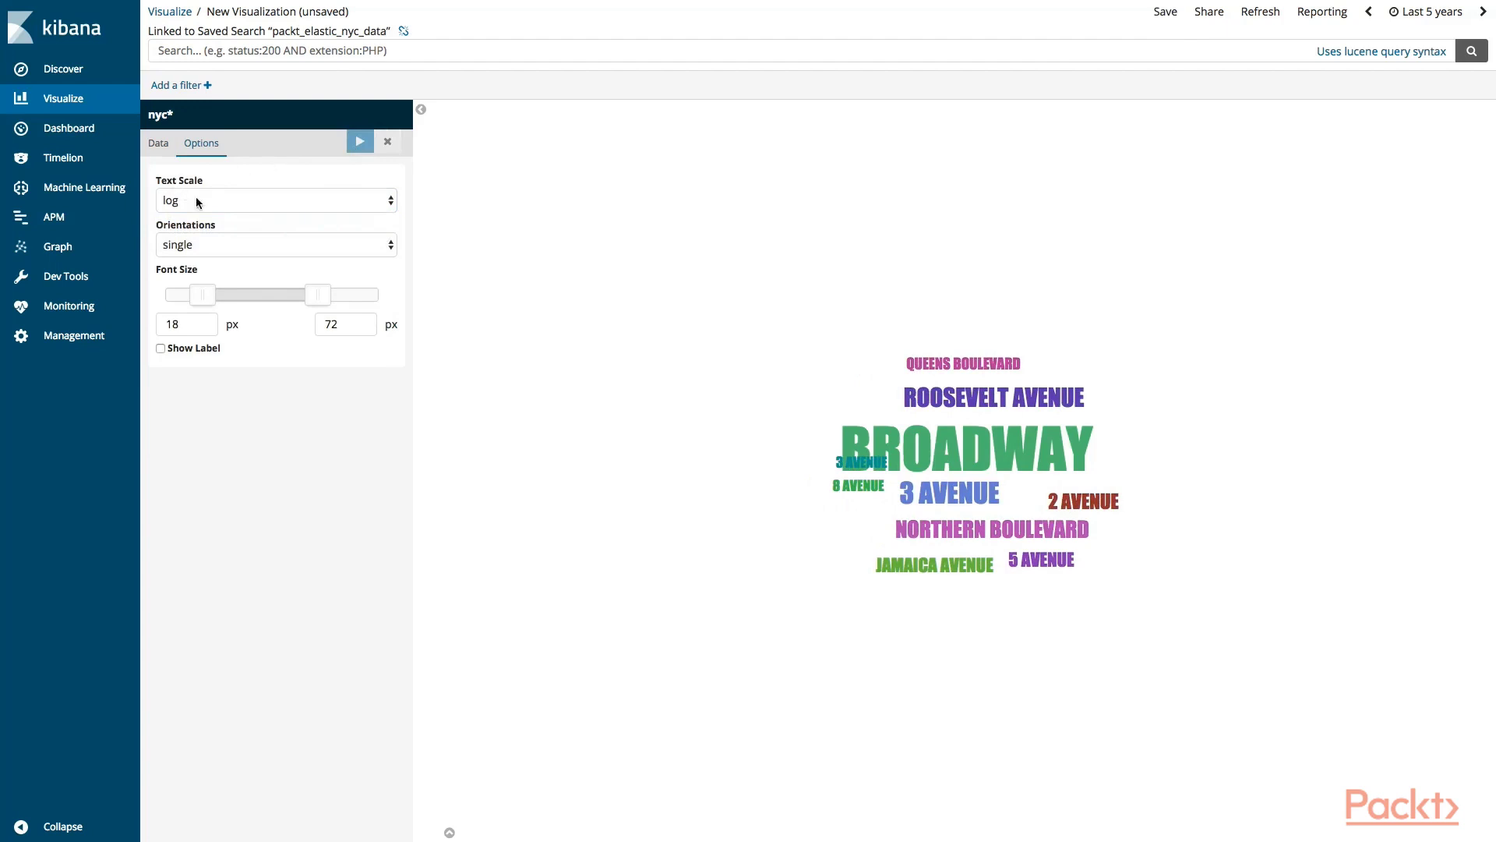
left_click(204, 204)
left_click(217, 216)
left_click(368, 147)
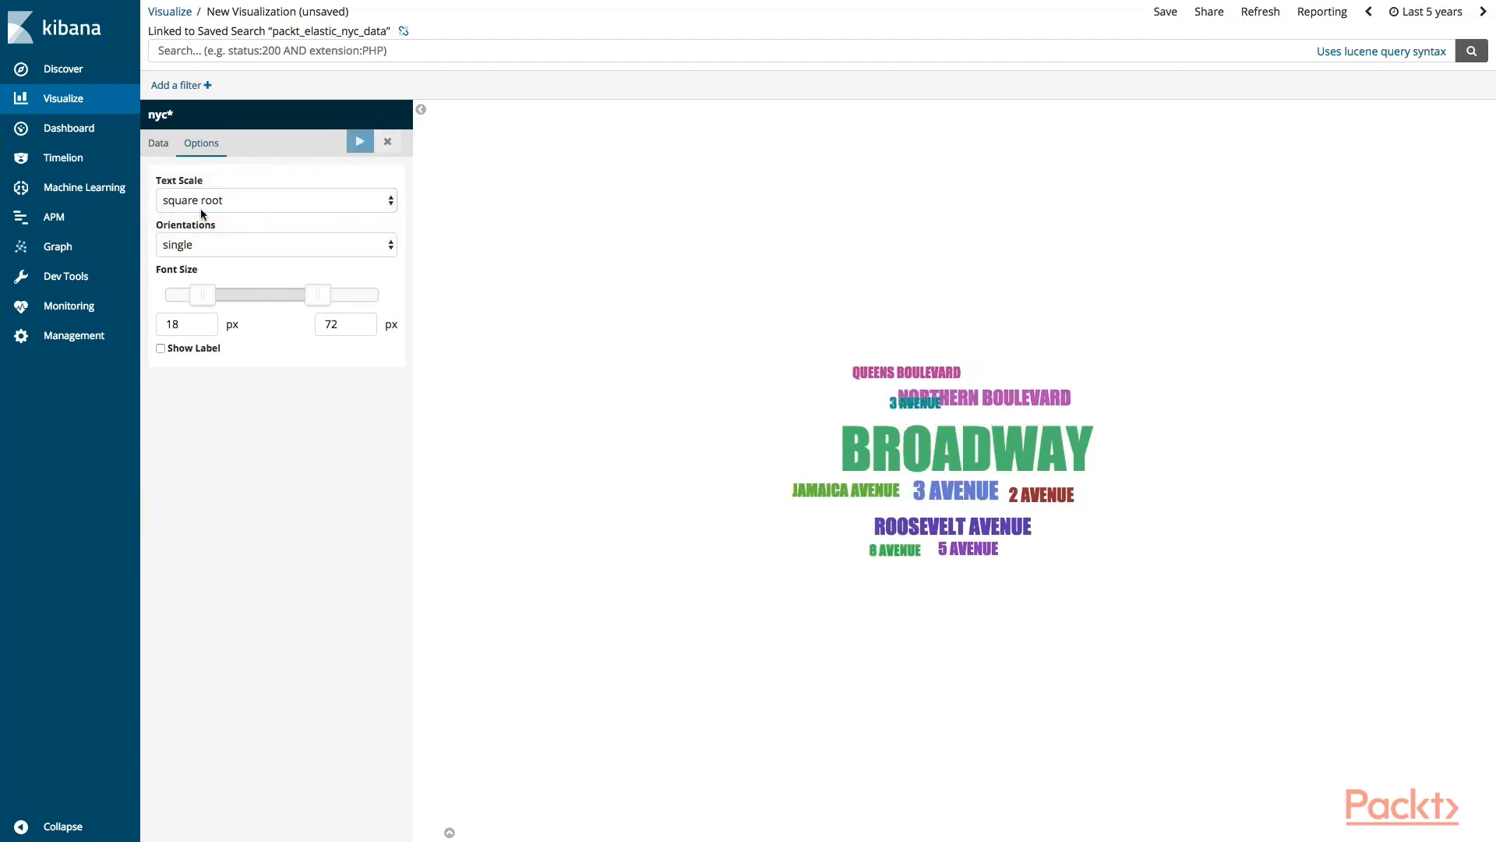
Set word orientation to multiple (after trying right angled) and font sizes to 10–90 px.
left_click(205, 243)
left_click(249, 259)
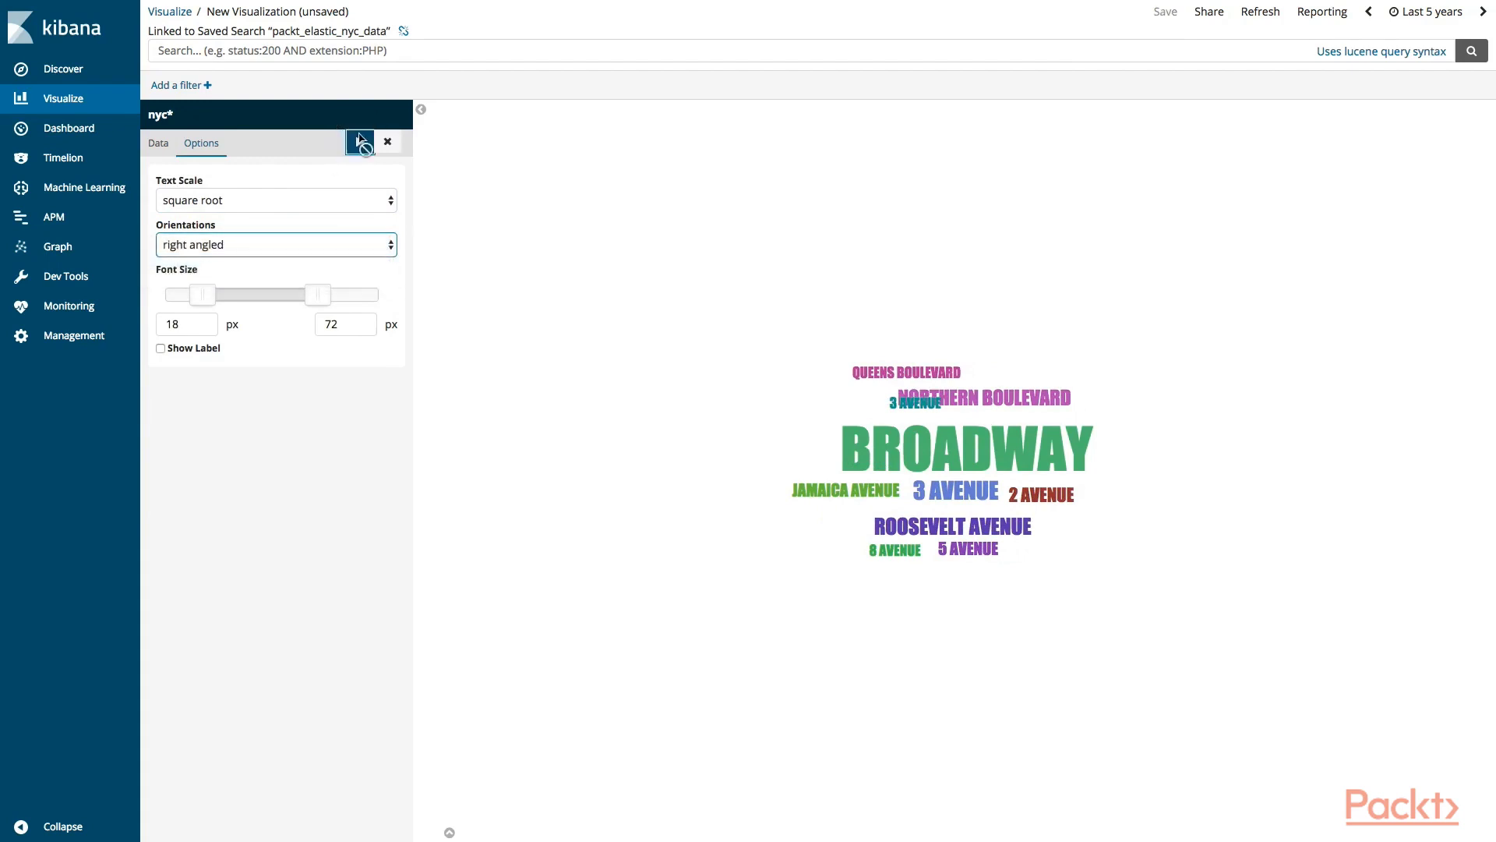
left_click(360, 140)
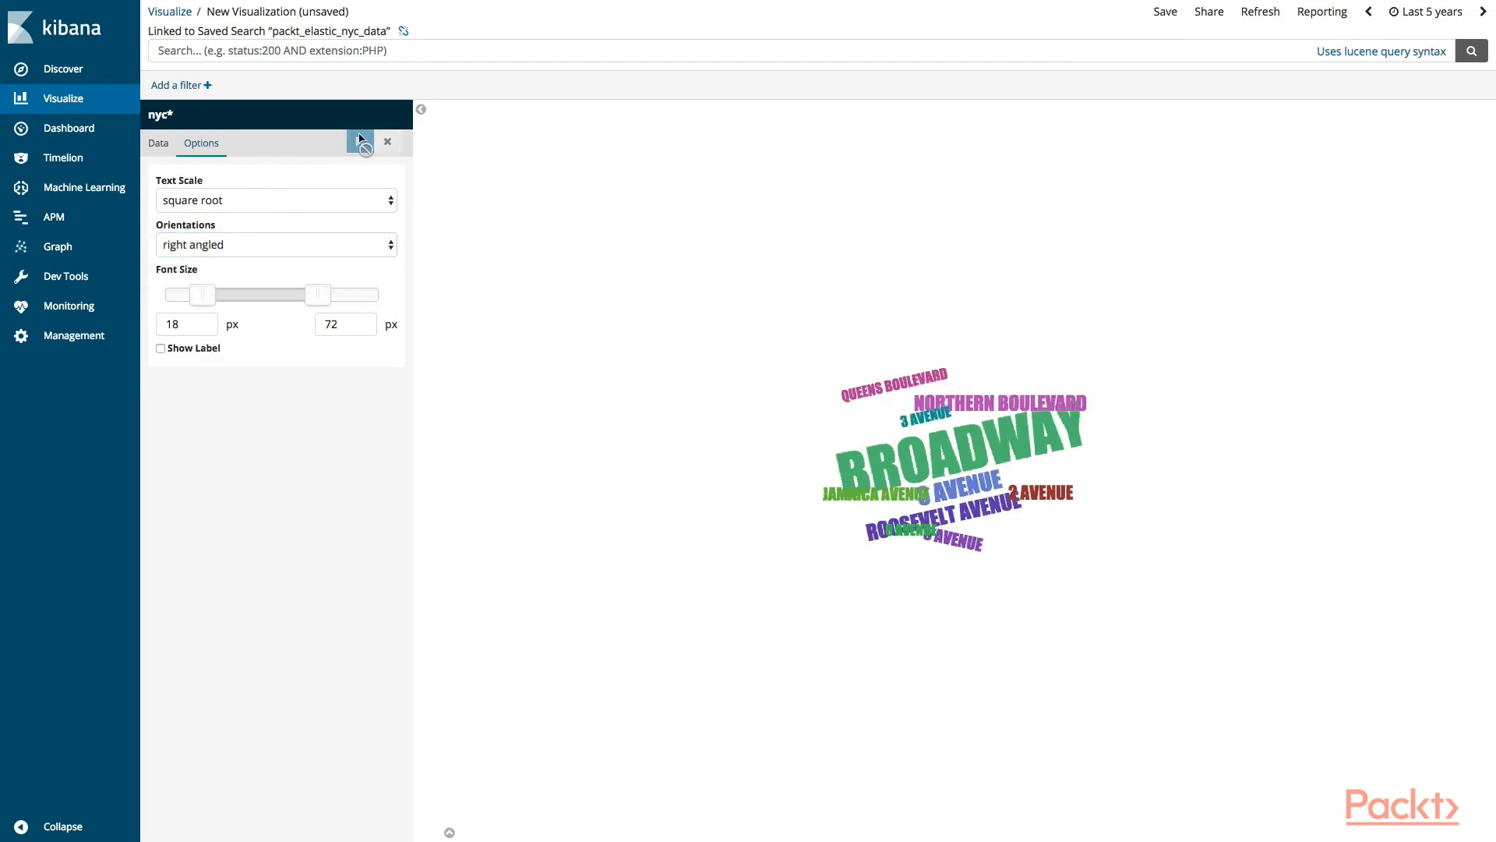
left_click(207, 250)
left_click(210, 261)
left_click(357, 141)
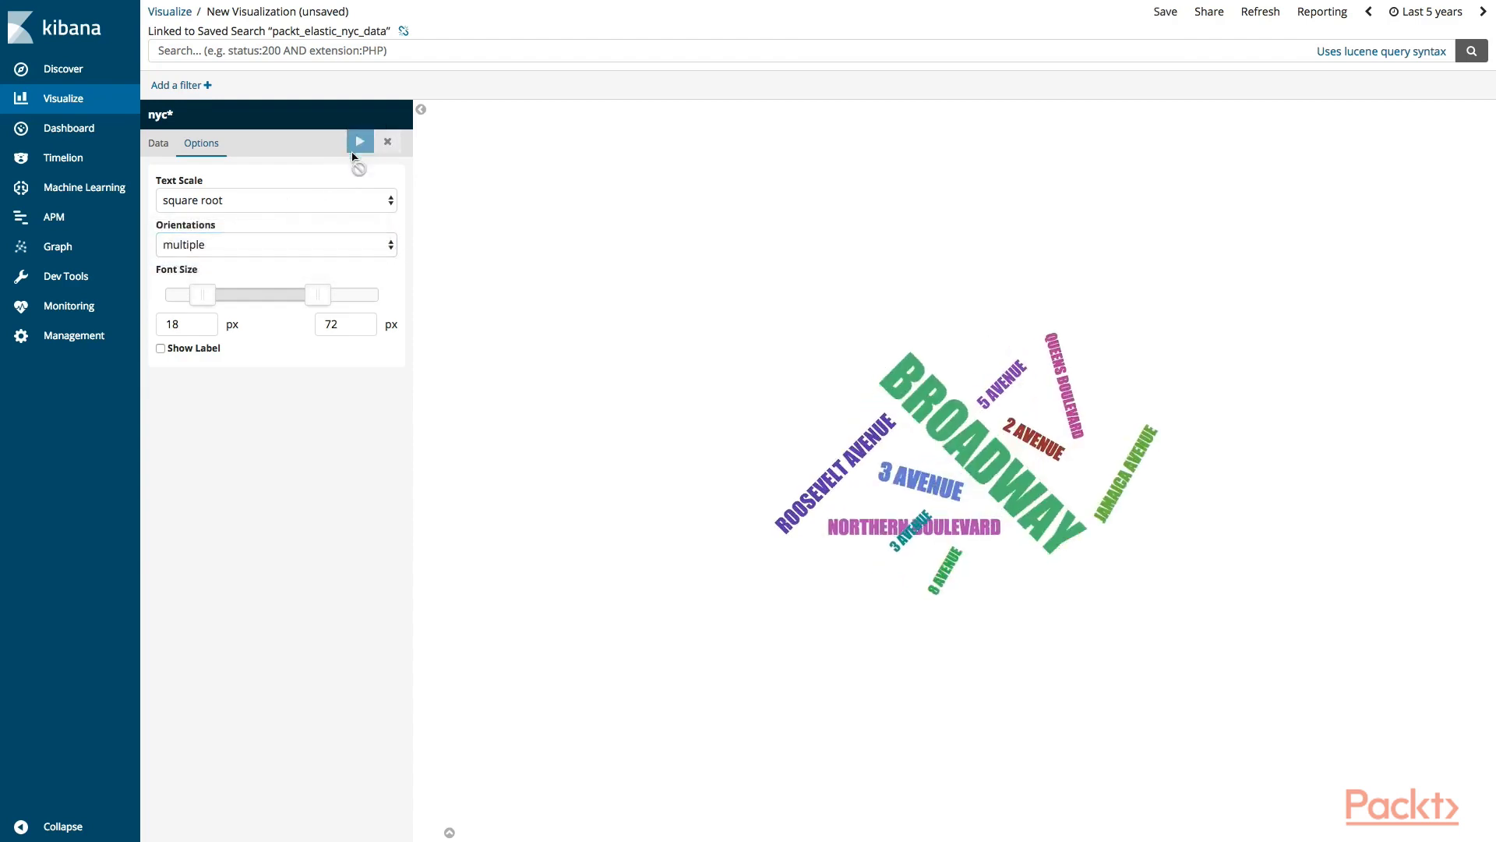
left_click_drag(320, 293, 356, 294)
left_click_drag(204, 296, 184, 295)
Apply the font range and save the tag cloud as packt_elastic_nyc_word_cloud.
left_click(362, 141)
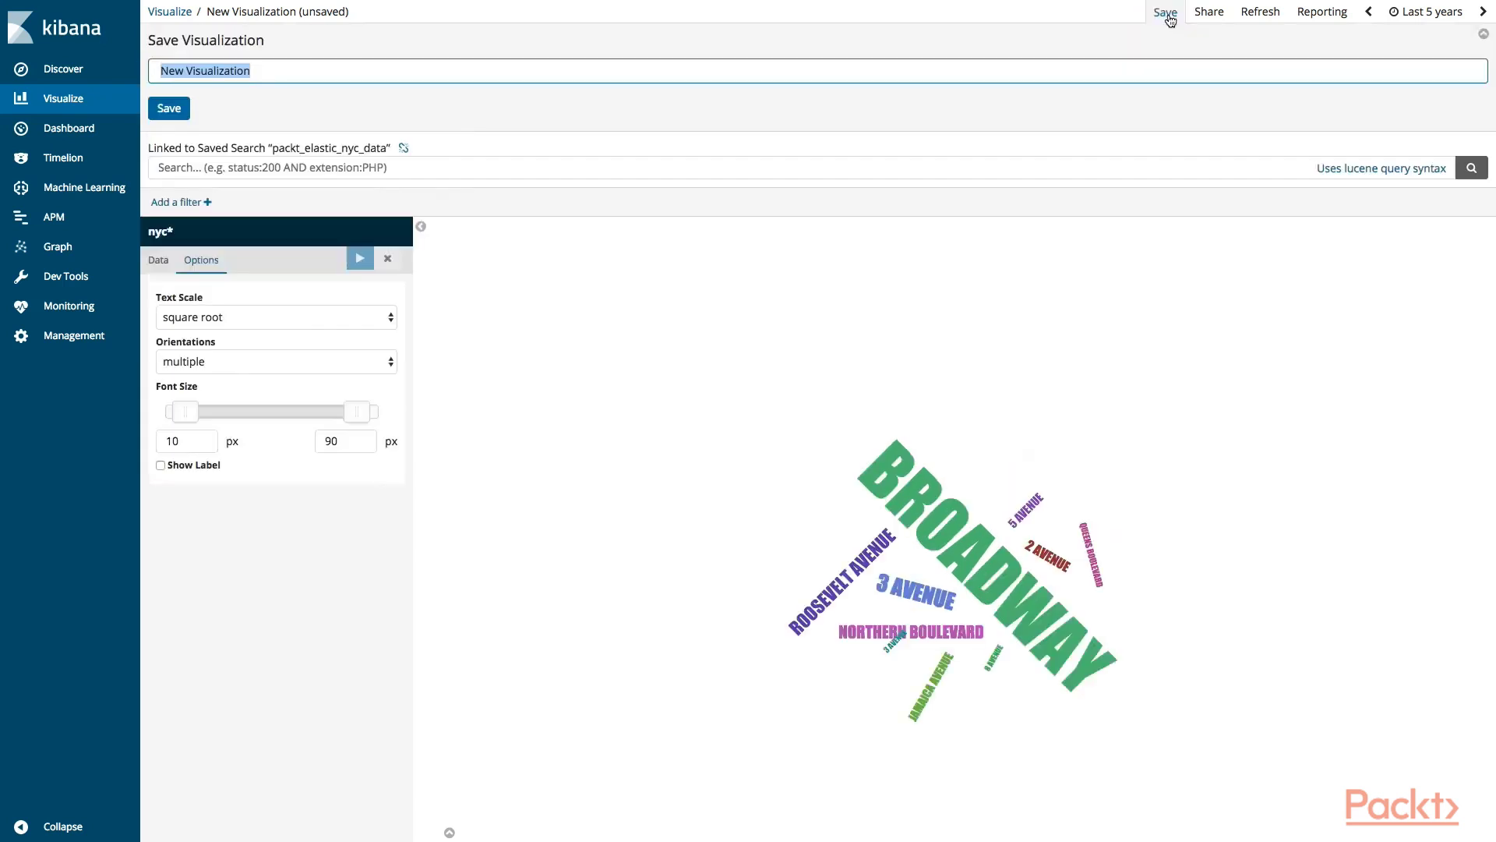
type("packt_elastic_")
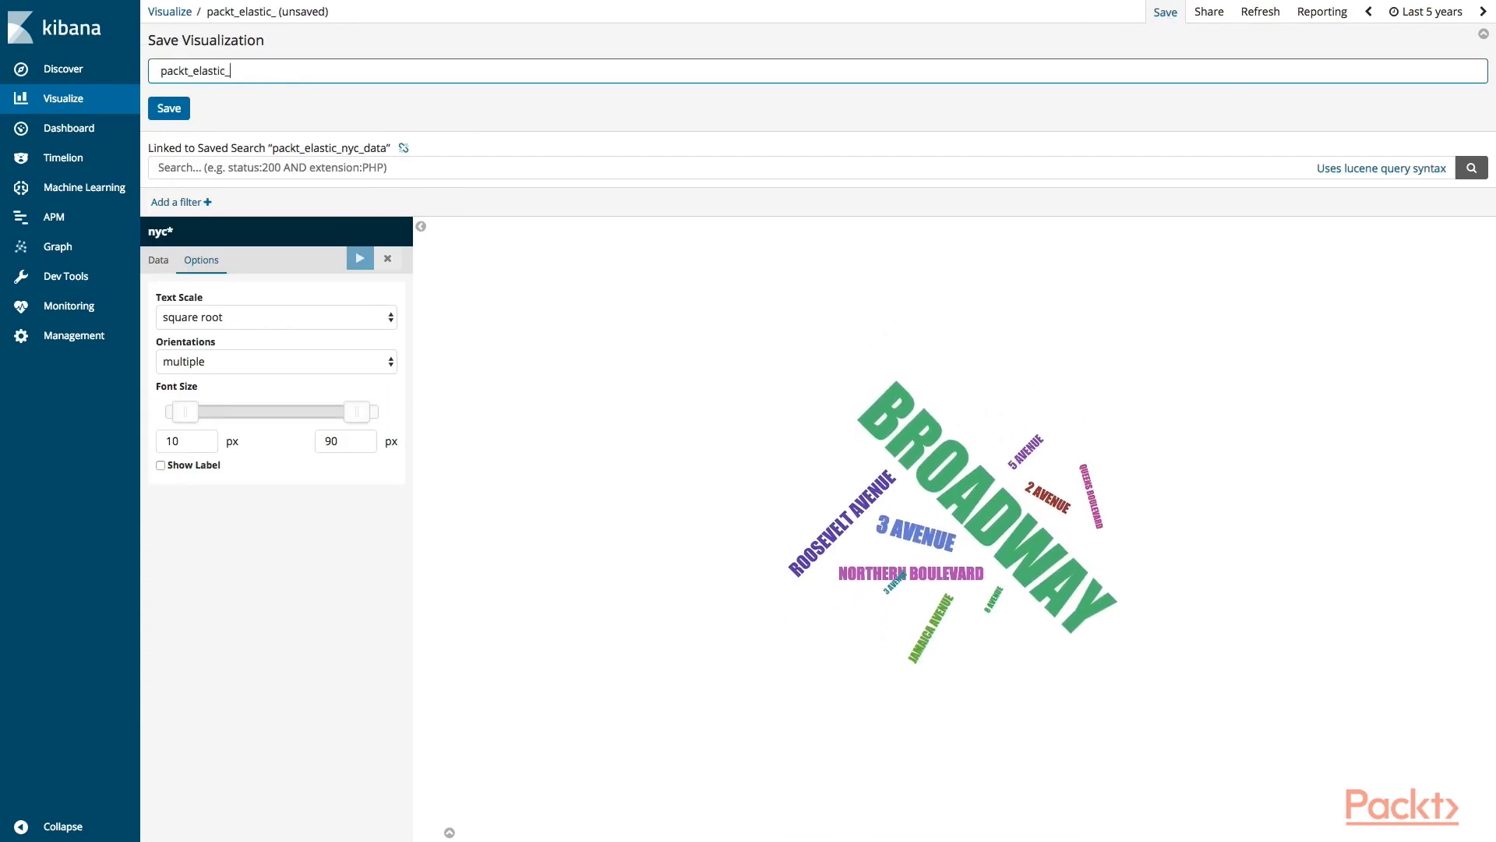
type("nyc_word_cloud")
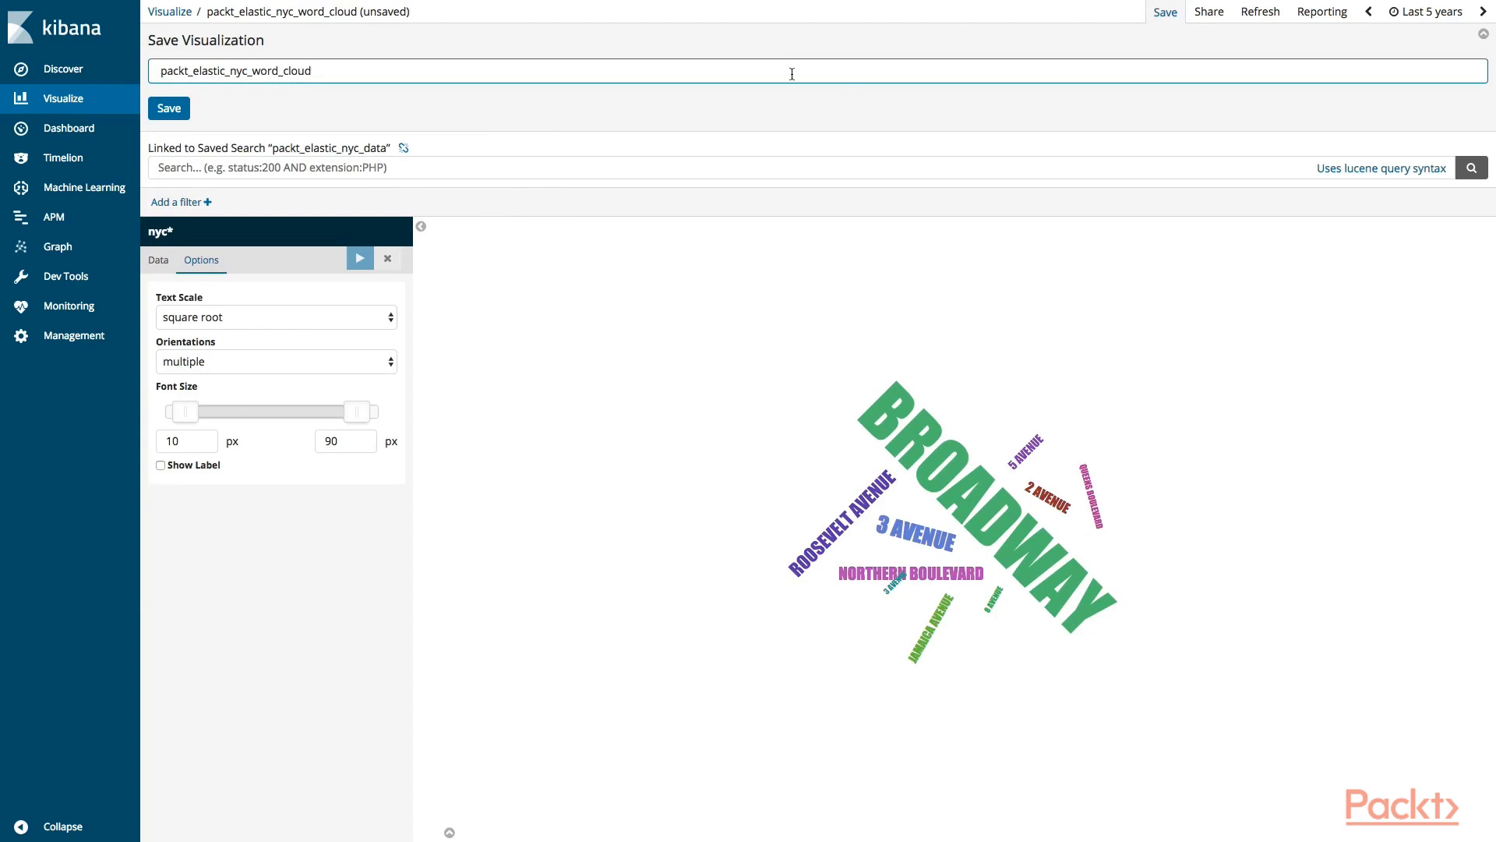
left_click(180, 115)
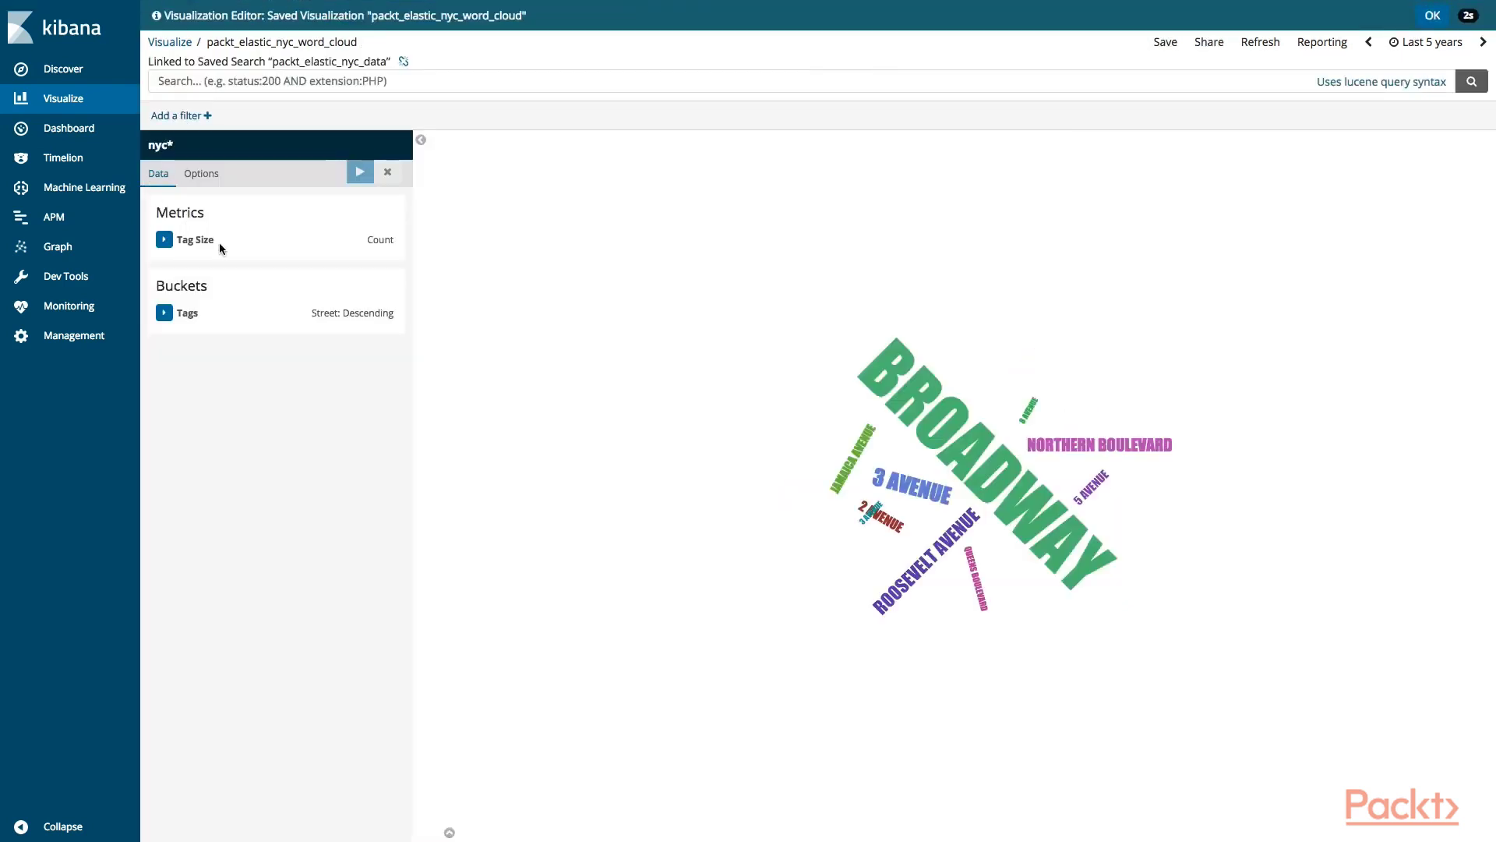
Create a new Line visualization sourced from the packt_elastic_nyc_data saved search.
left_click(63, 99)
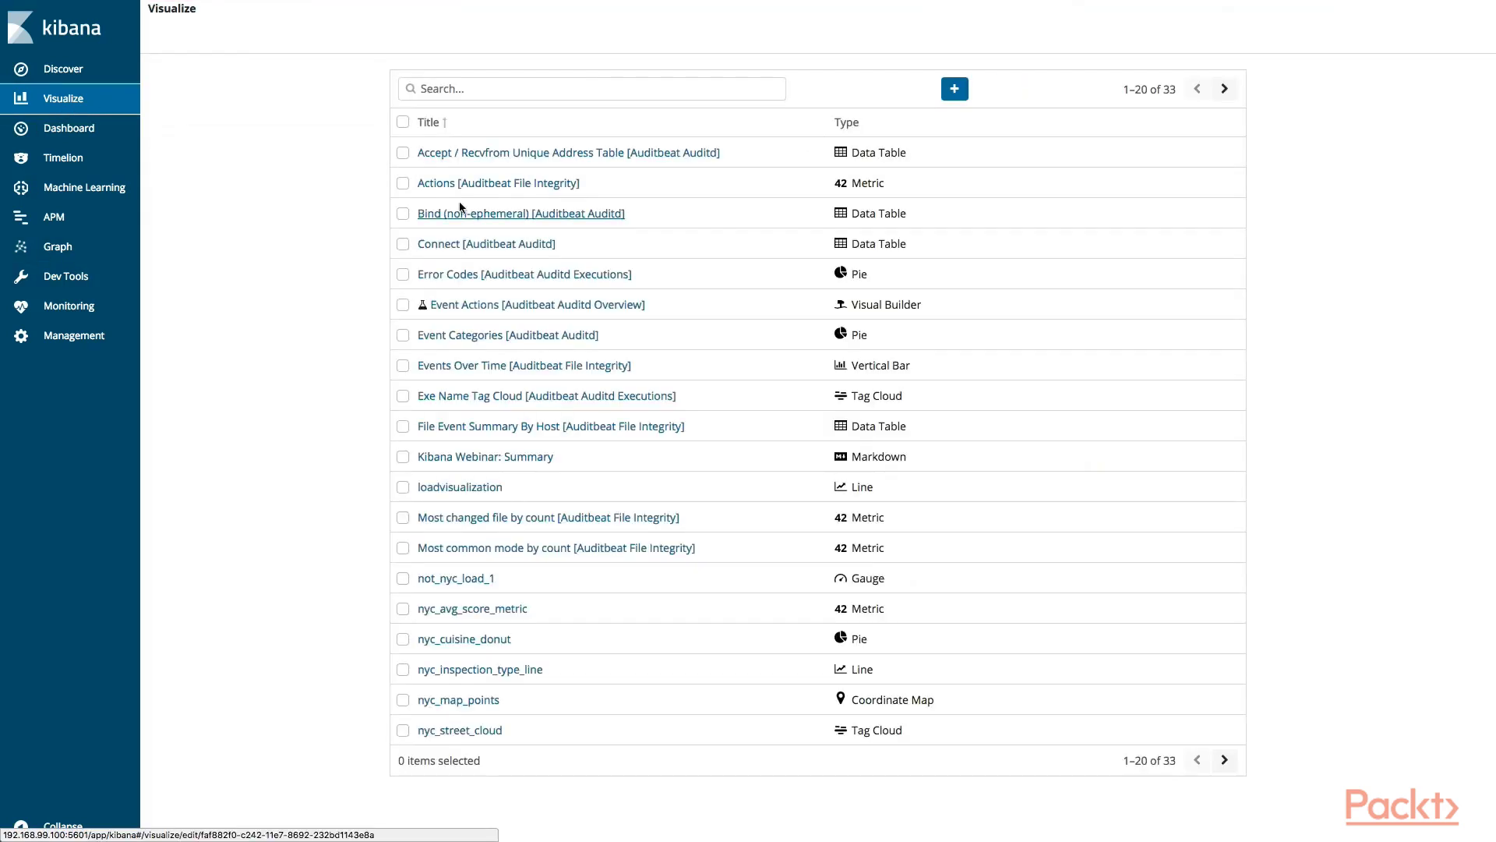
left_click(955, 89)
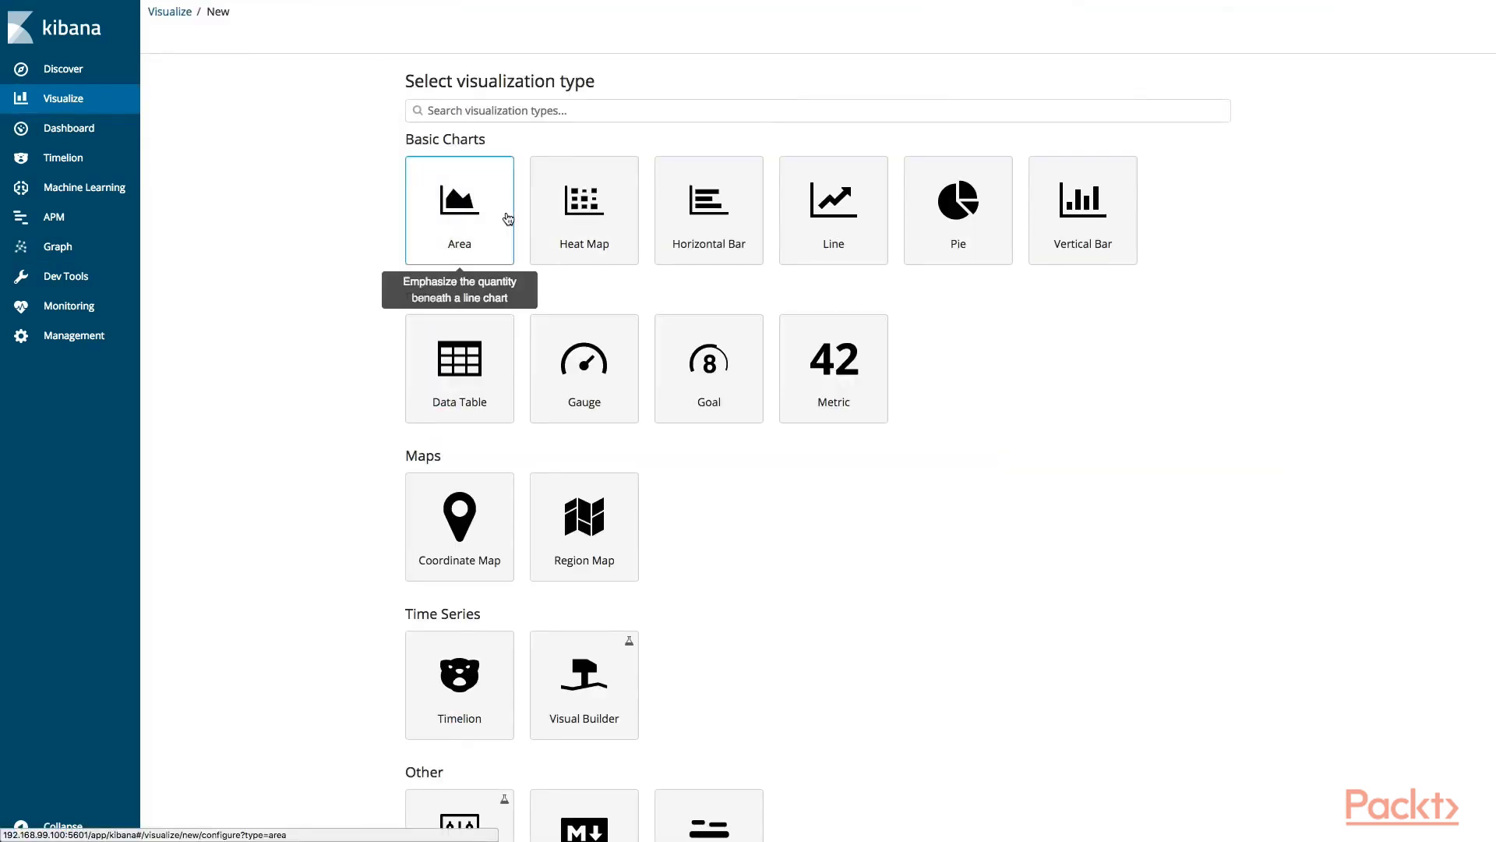
left_click(830, 207)
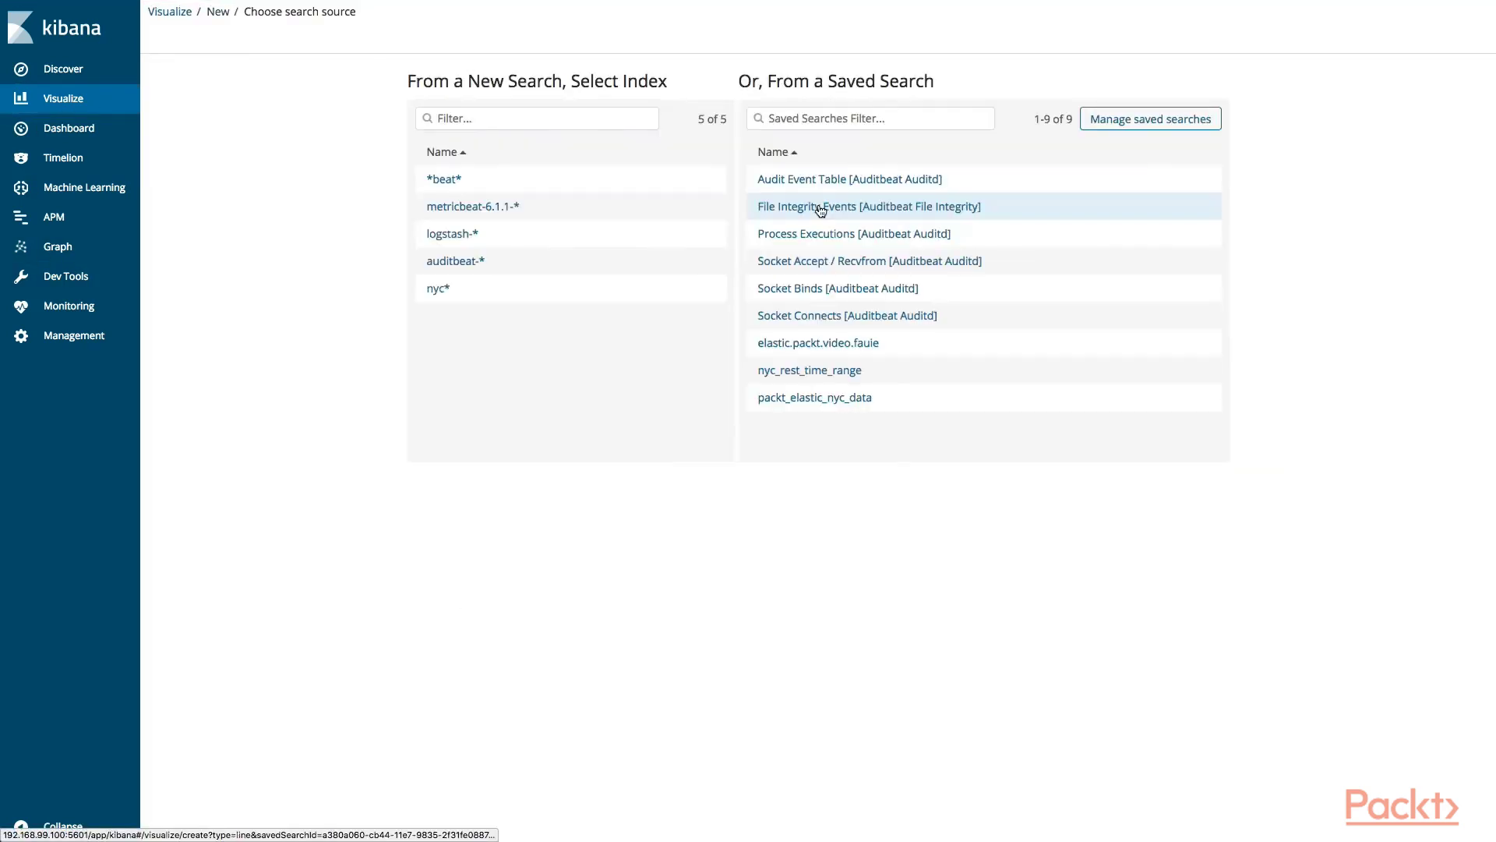
left_click(810, 399)
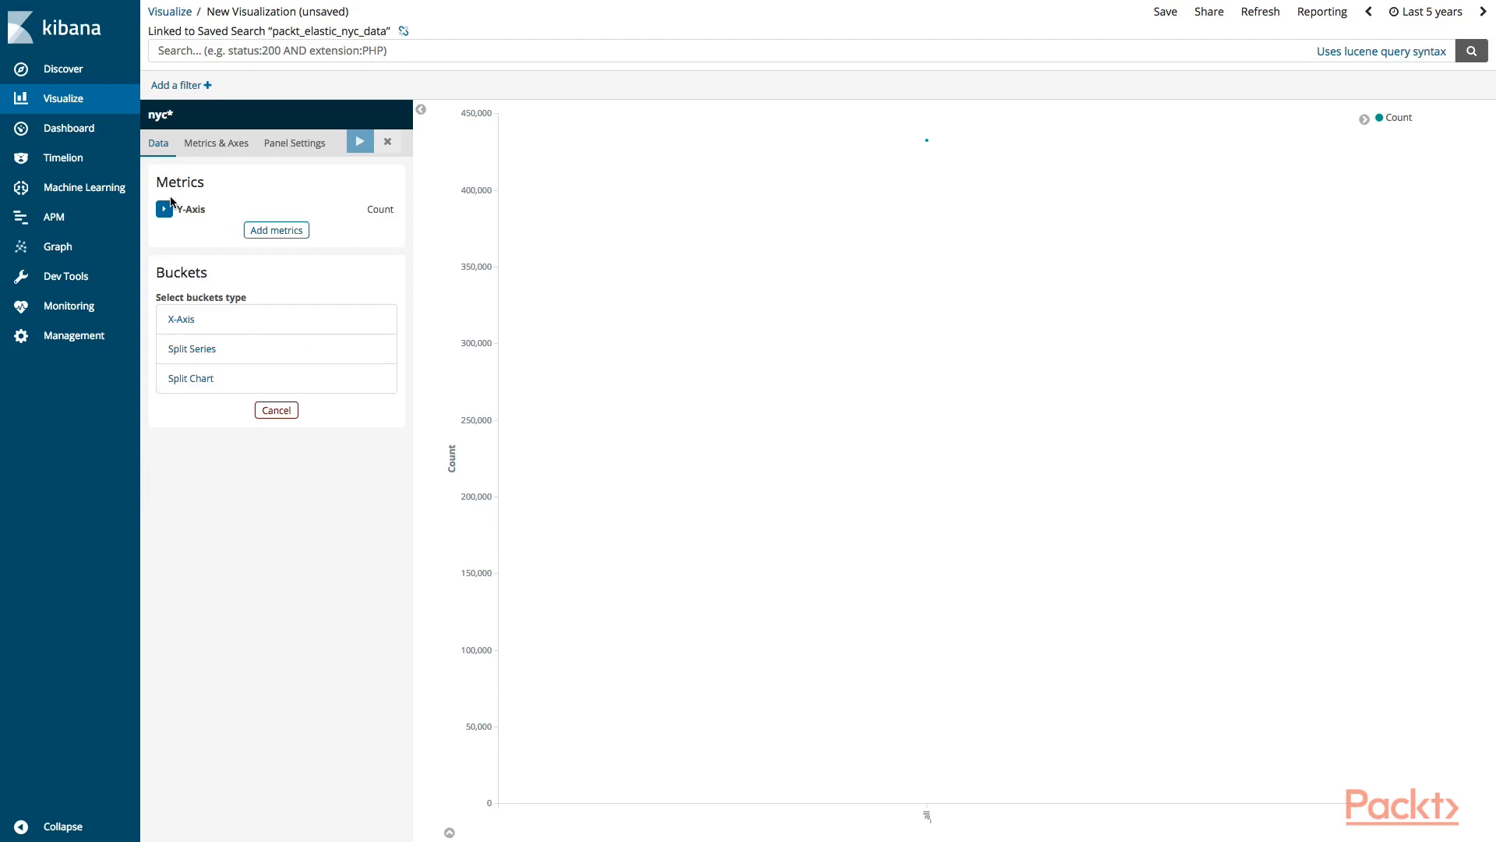
Keep a single Y-axis Count metric, labelled 'Count', after removing an extra metric.
left_click(276, 231)
left_click(209, 256)
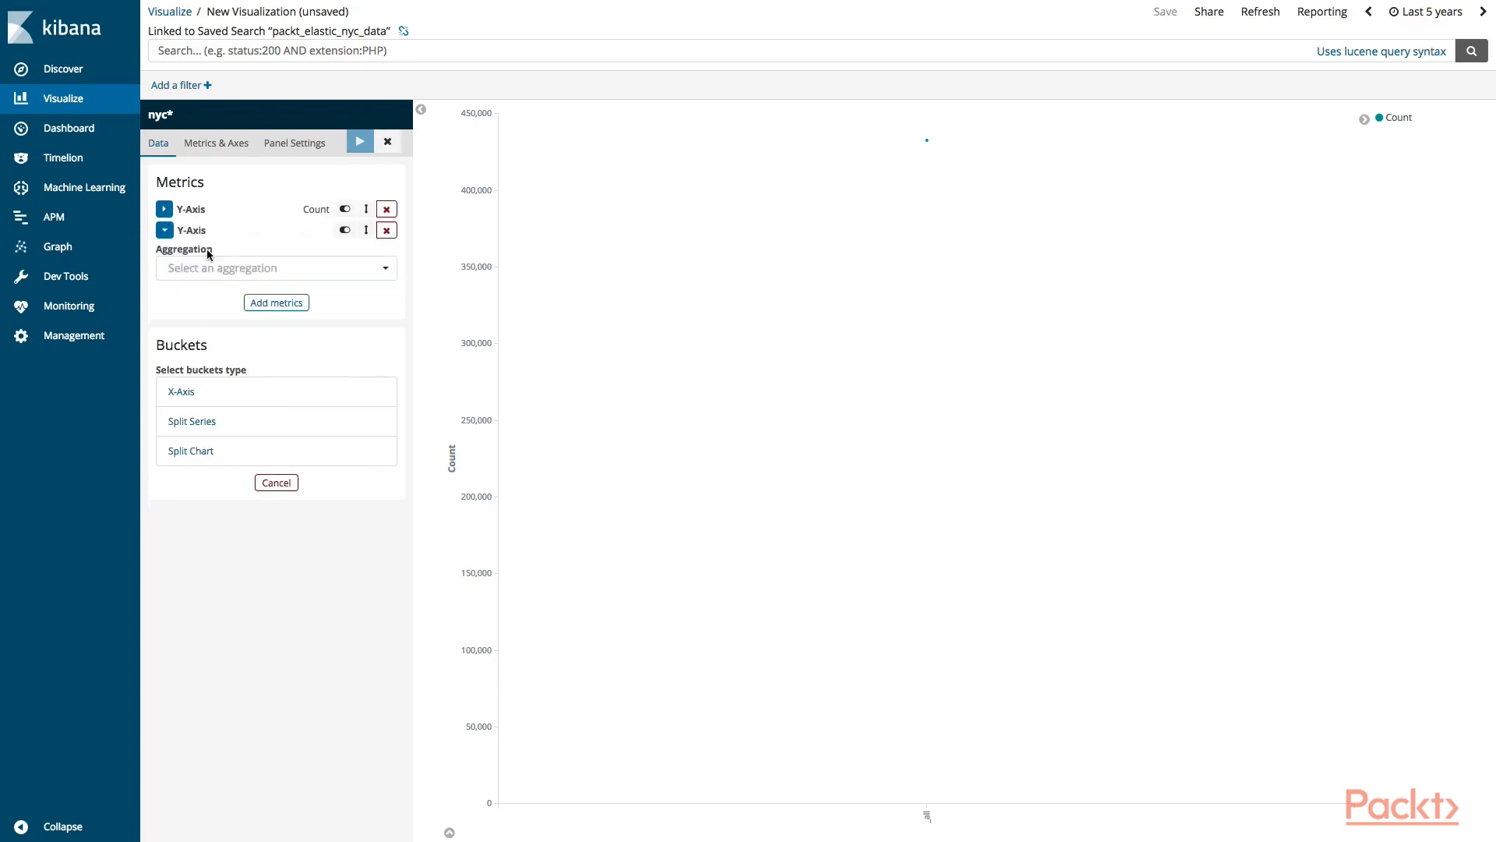
left_click(387, 230)
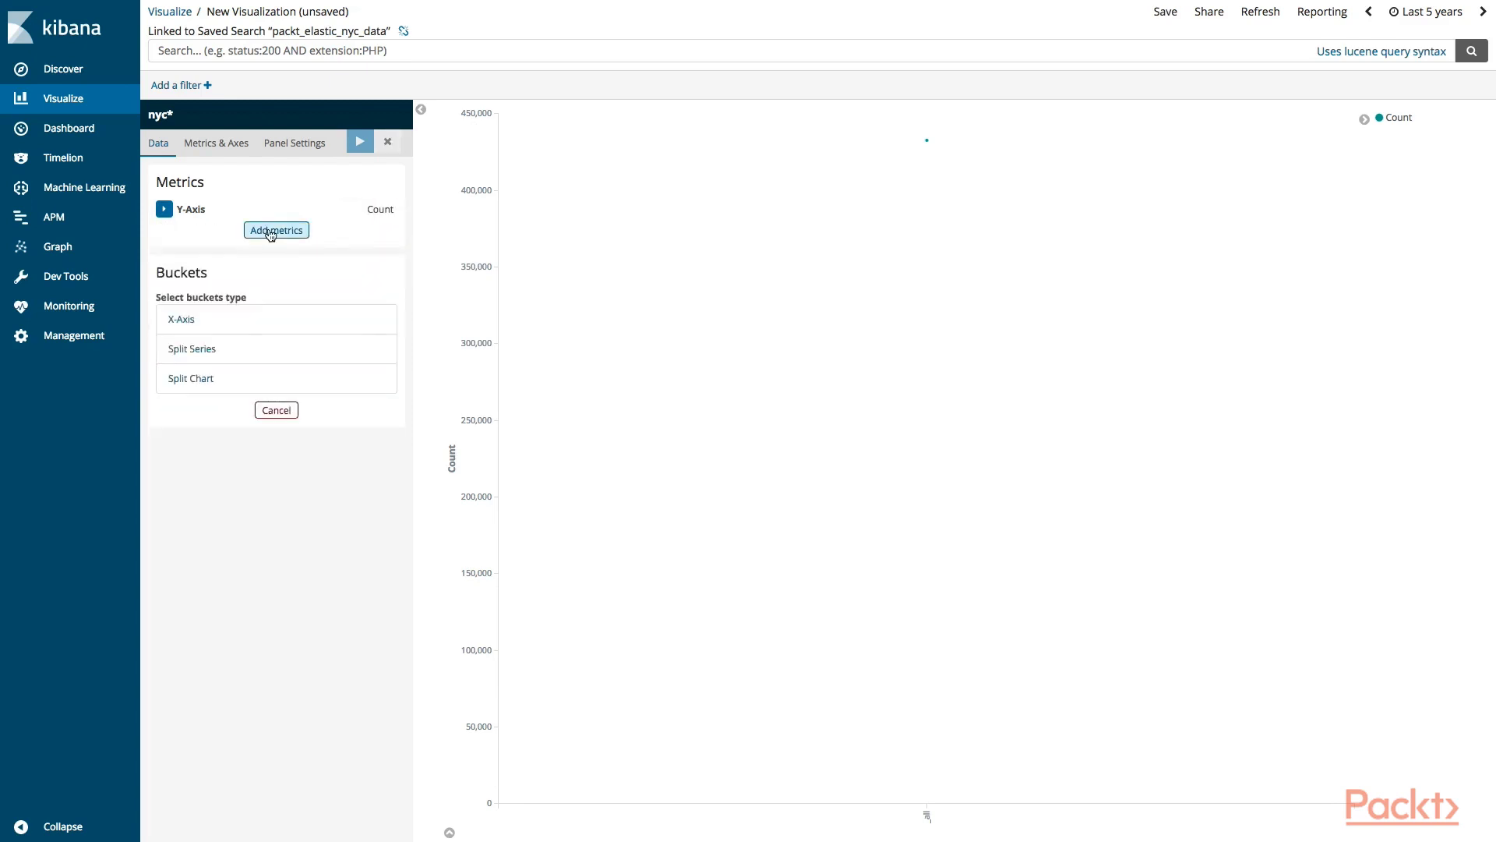
left_click(166, 209)
left_click(226, 246)
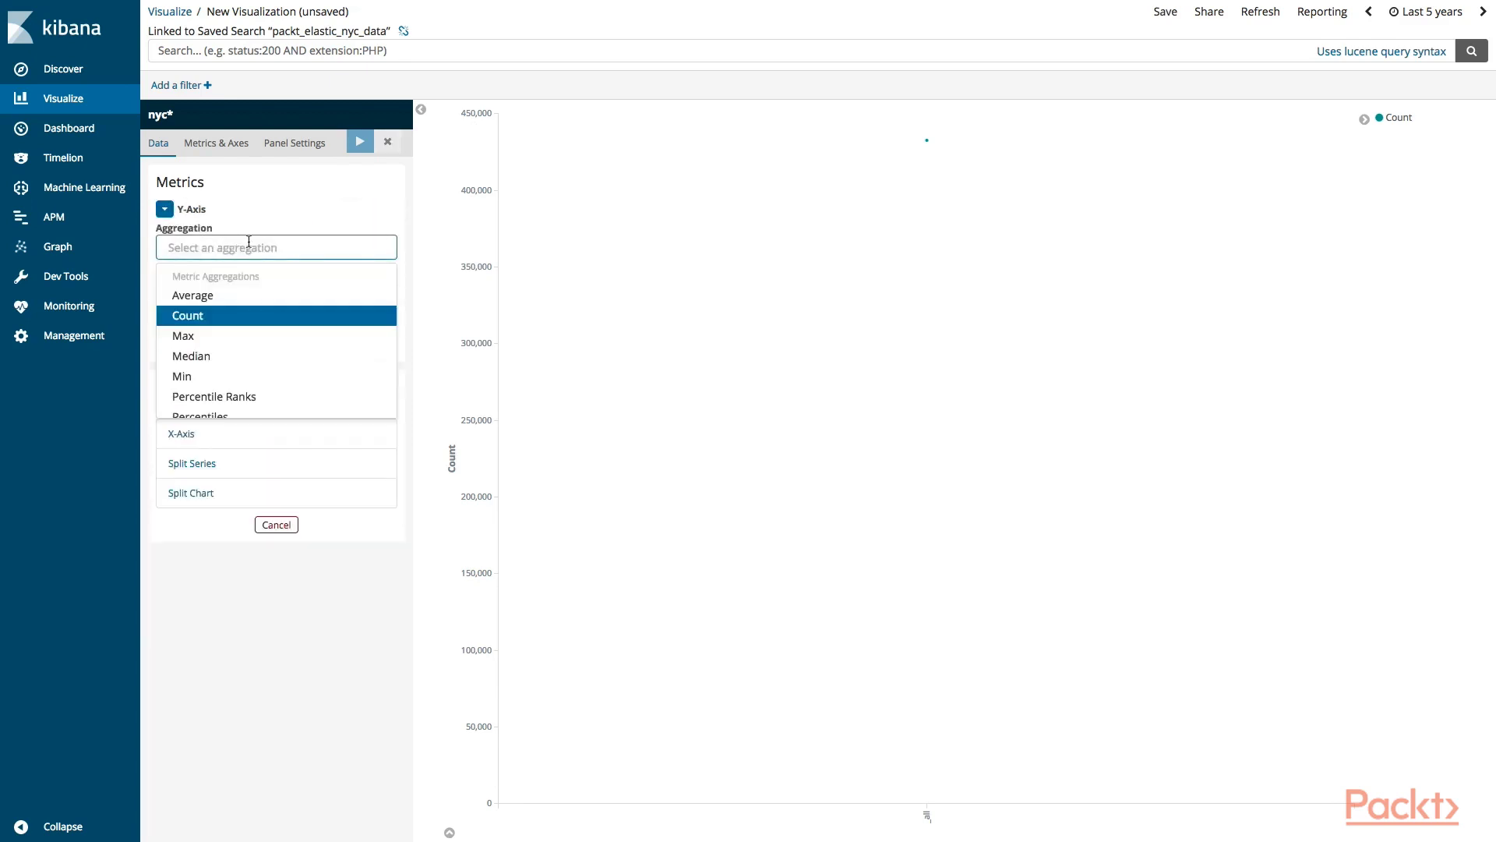
left_click(274, 220)
left_click(222, 302)
type("Count")
Add an X-axis Terms bucket on Violation_Code and redraw the line chart.
left_click(226, 430)
left_click(223, 453)
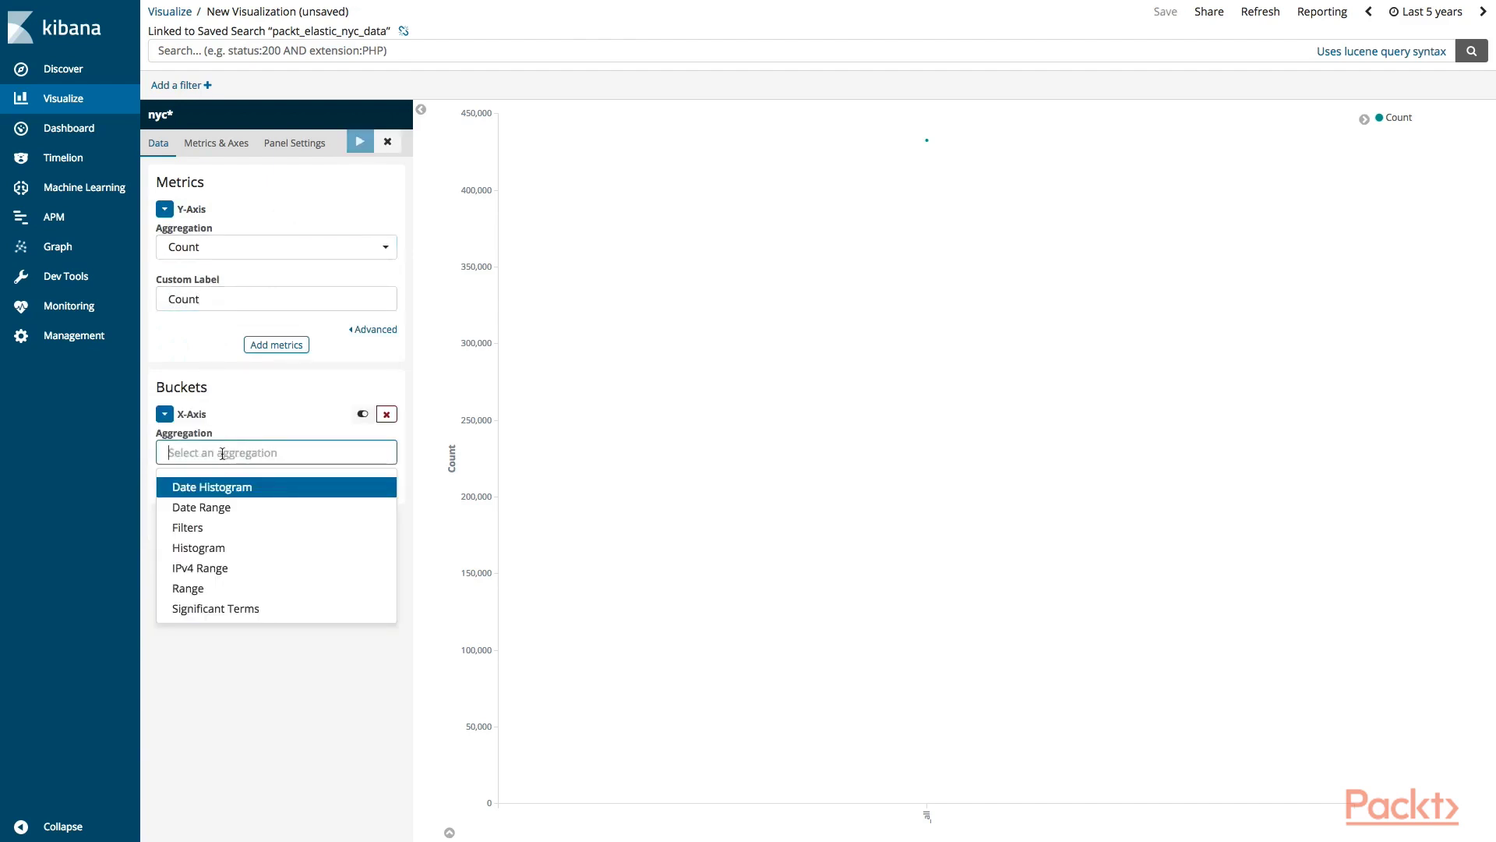
scroll(239, 538, "down", 1)
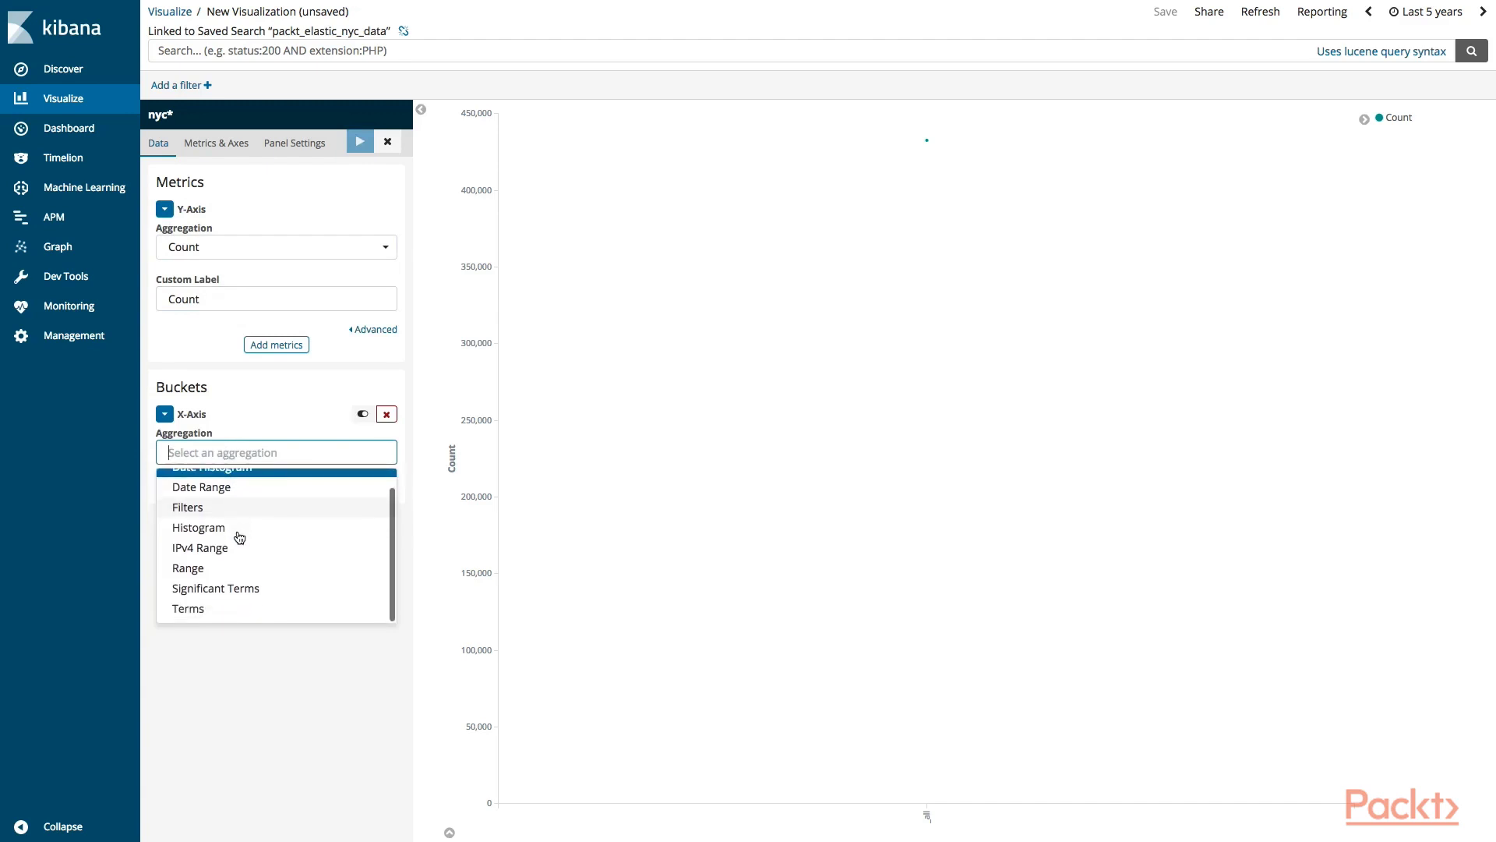
left_click(184, 616)
left_click(234, 503)
scroll(269, 590, "down", 3)
scroll(268, 590, "down", 1)
scroll(268, 589, "down", 5)
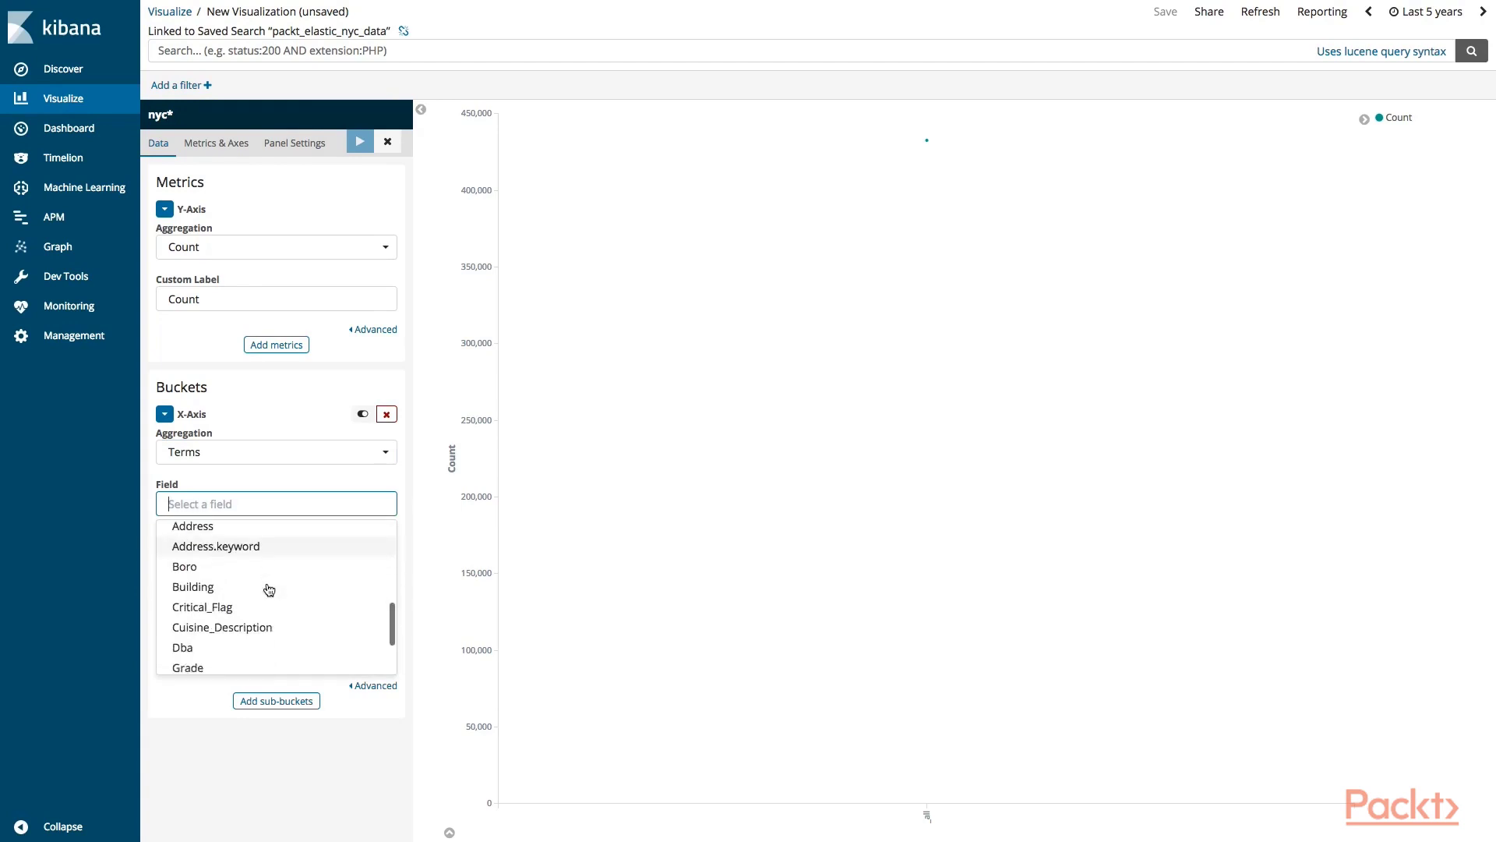
scroll(268, 593, "down", 4)
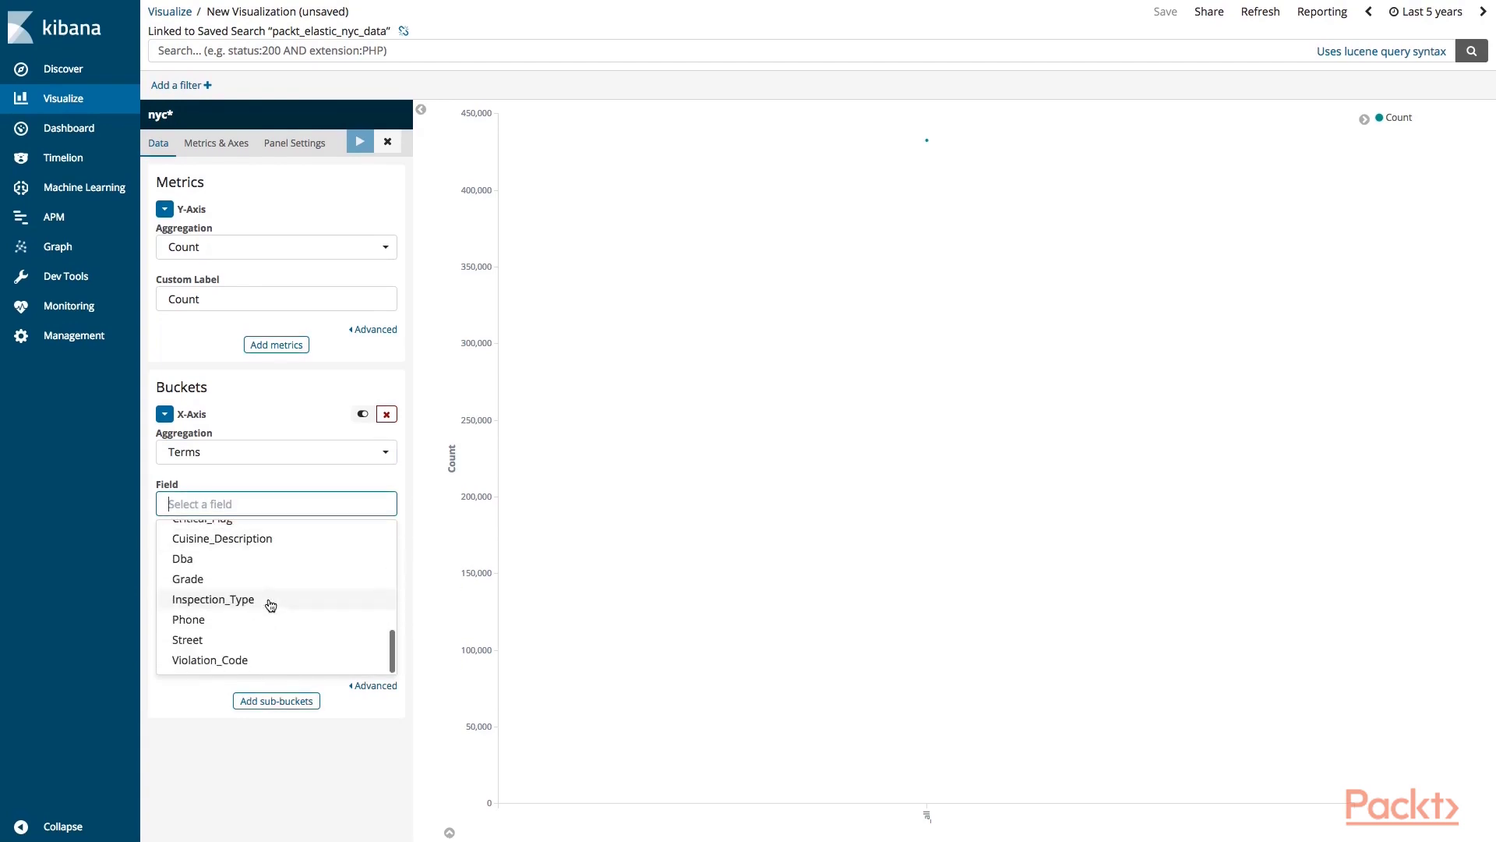
left_click(250, 659)
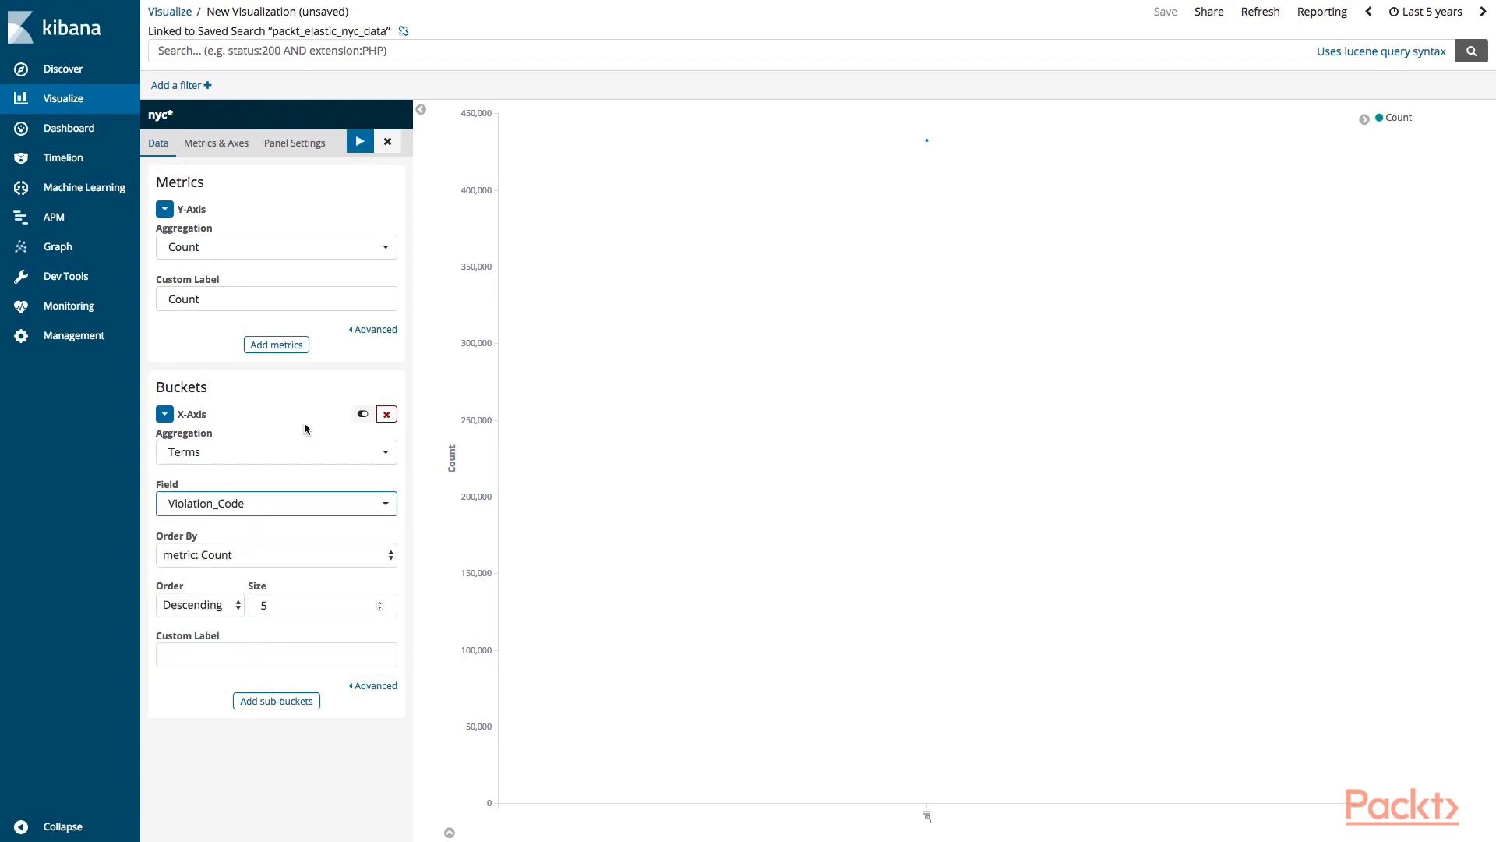
left_click(370, 140)
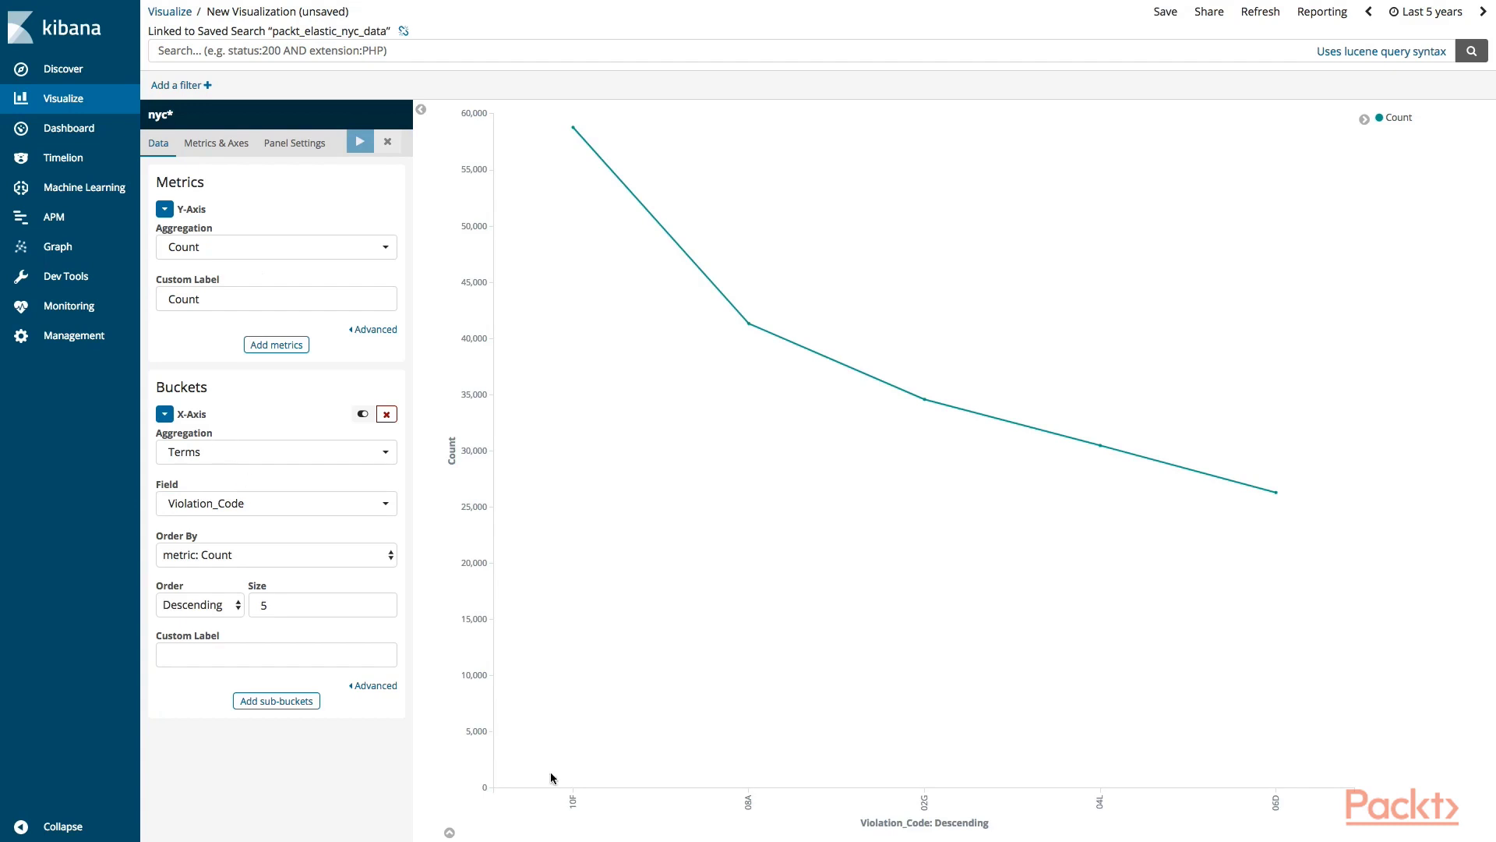
Change the X-axis to a monthly Date Histogram on Inspection_Date.
left_click(225, 461)
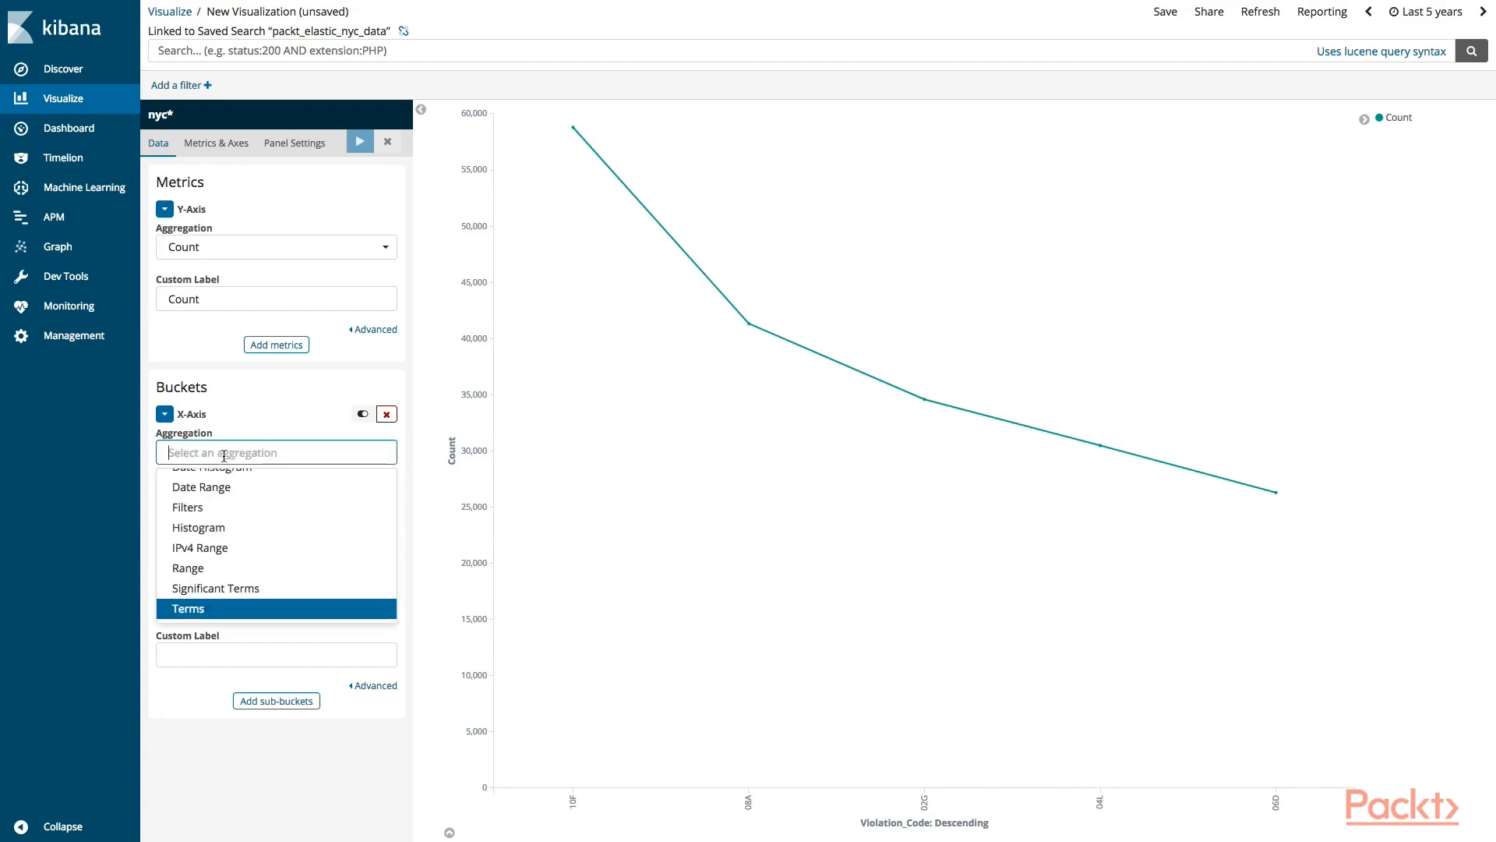
scroll(230, 505, "up", 1)
left_click(230, 489)
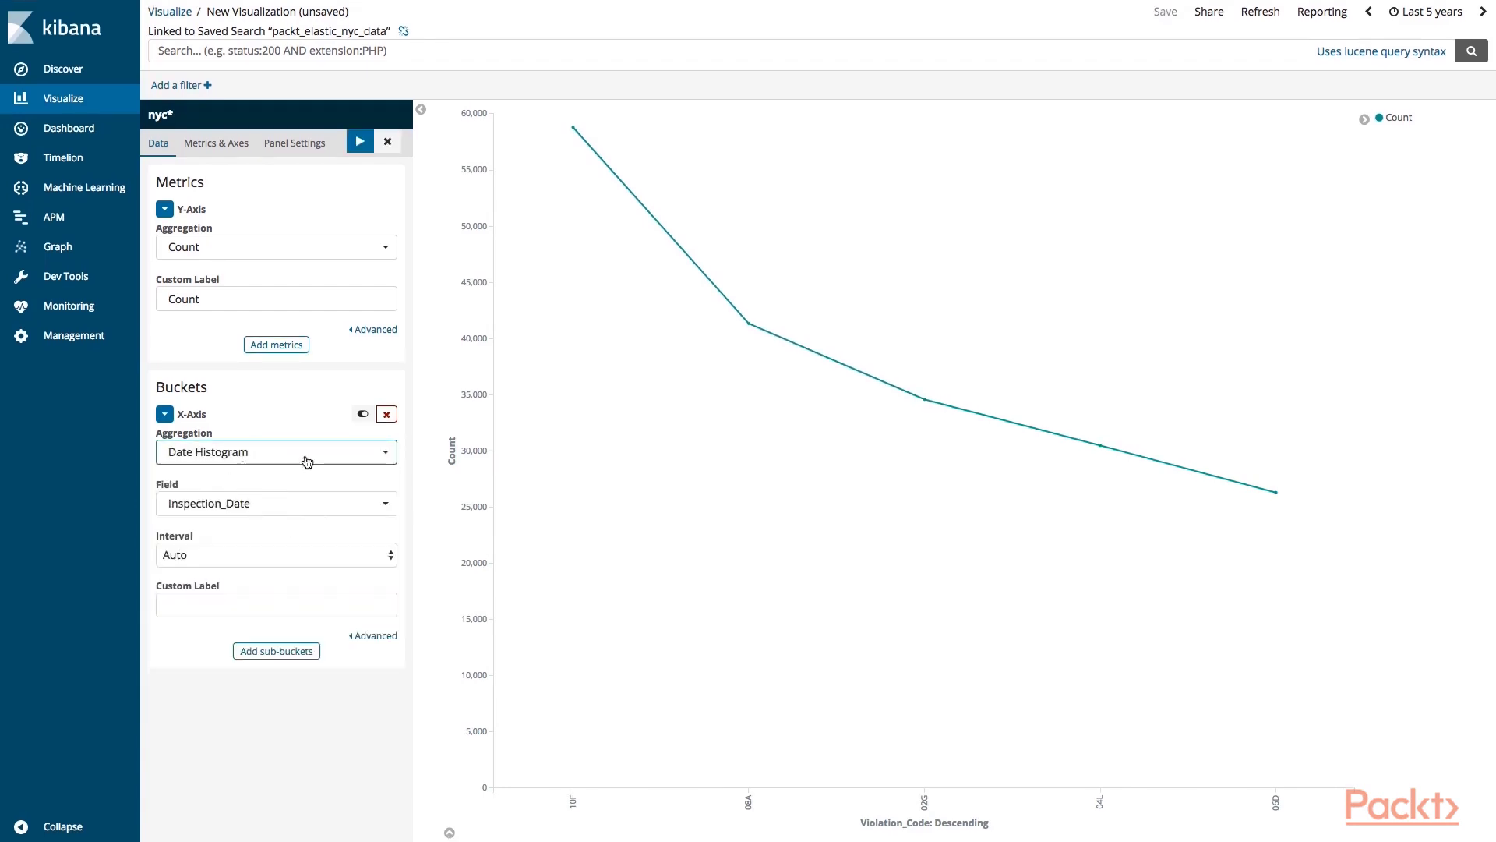
left_click(360, 141)
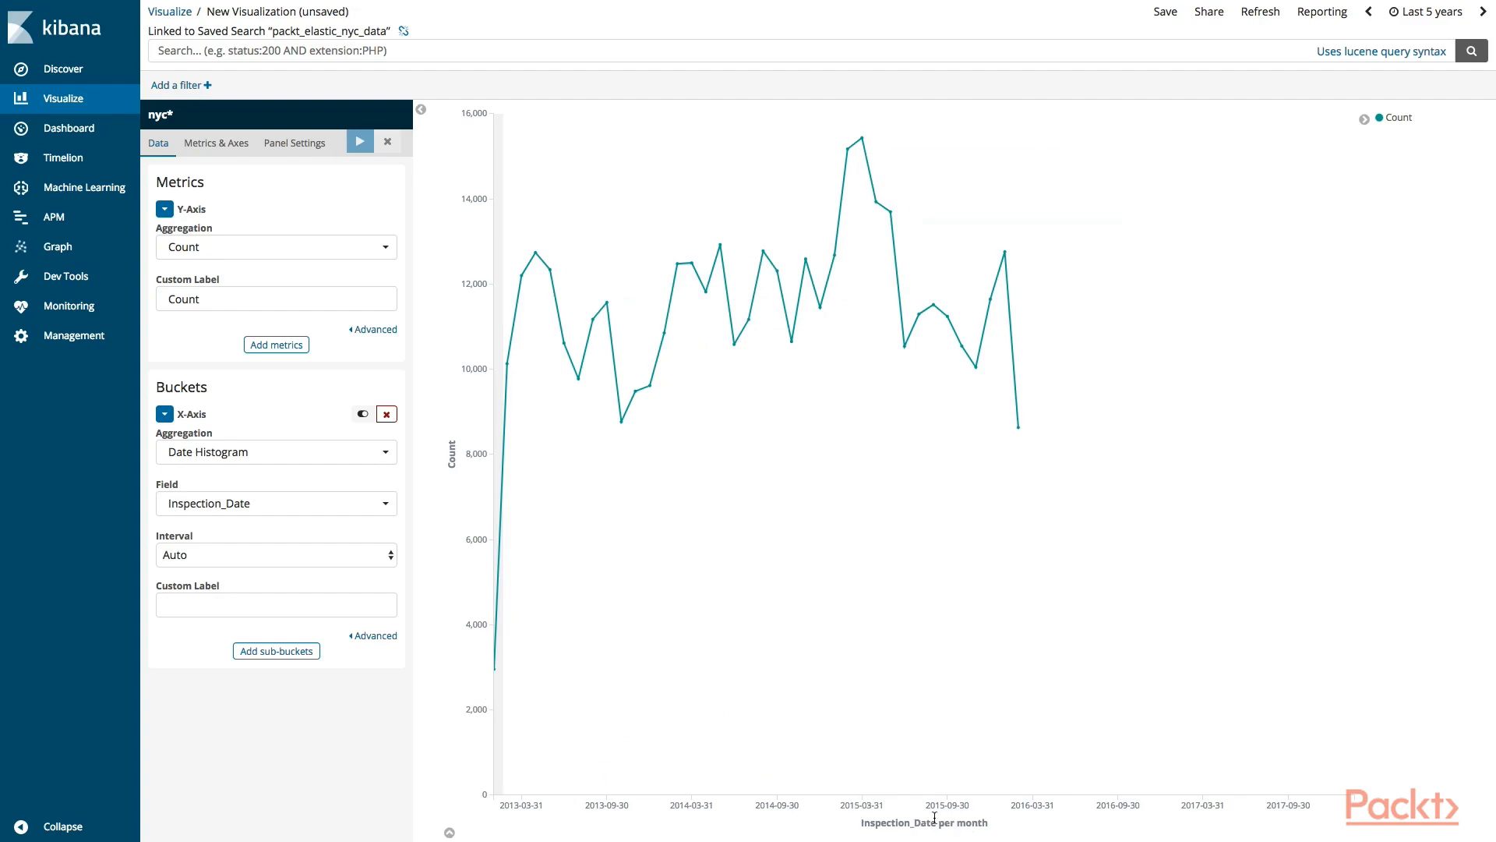
Add a Split Series sub-bucket using Terms on Inspection_Type and apply it.
left_click(314, 647)
left_click(199, 671)
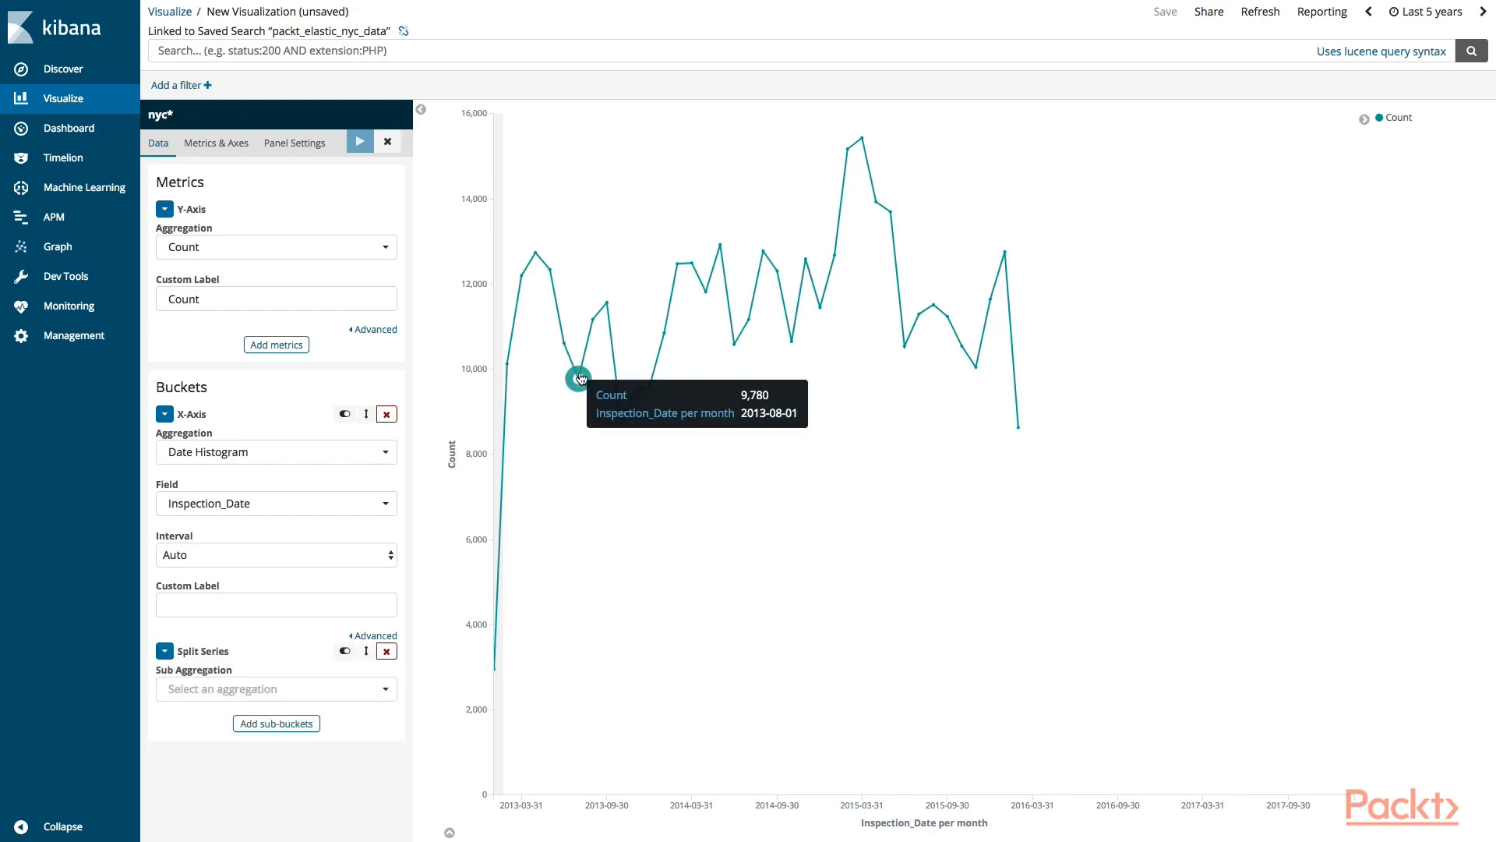
mouse_move(627, 423)
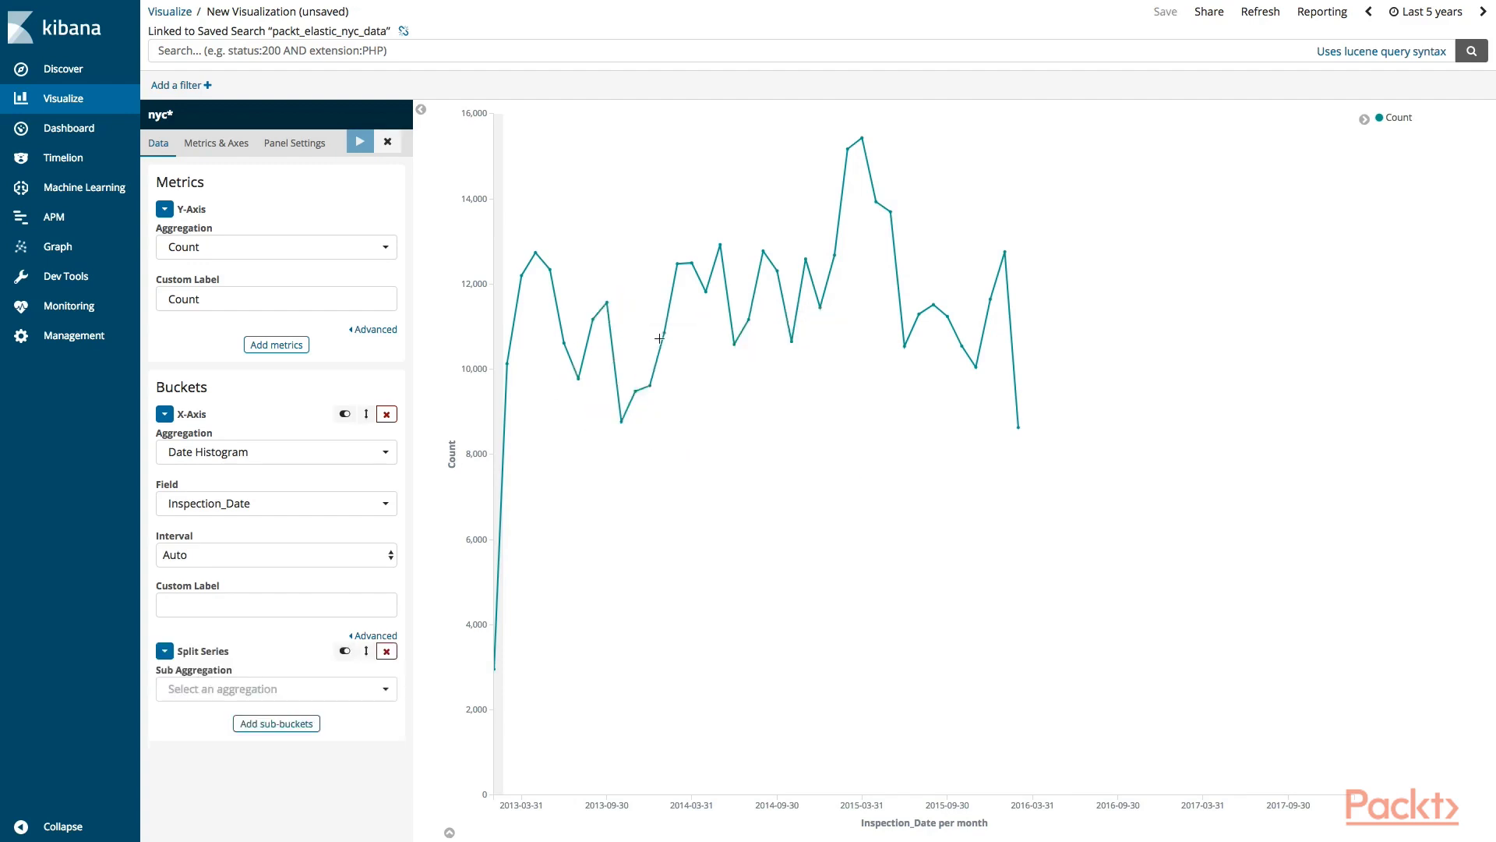
left_click(328, 697)
scroll(235, 639, "down", 1)
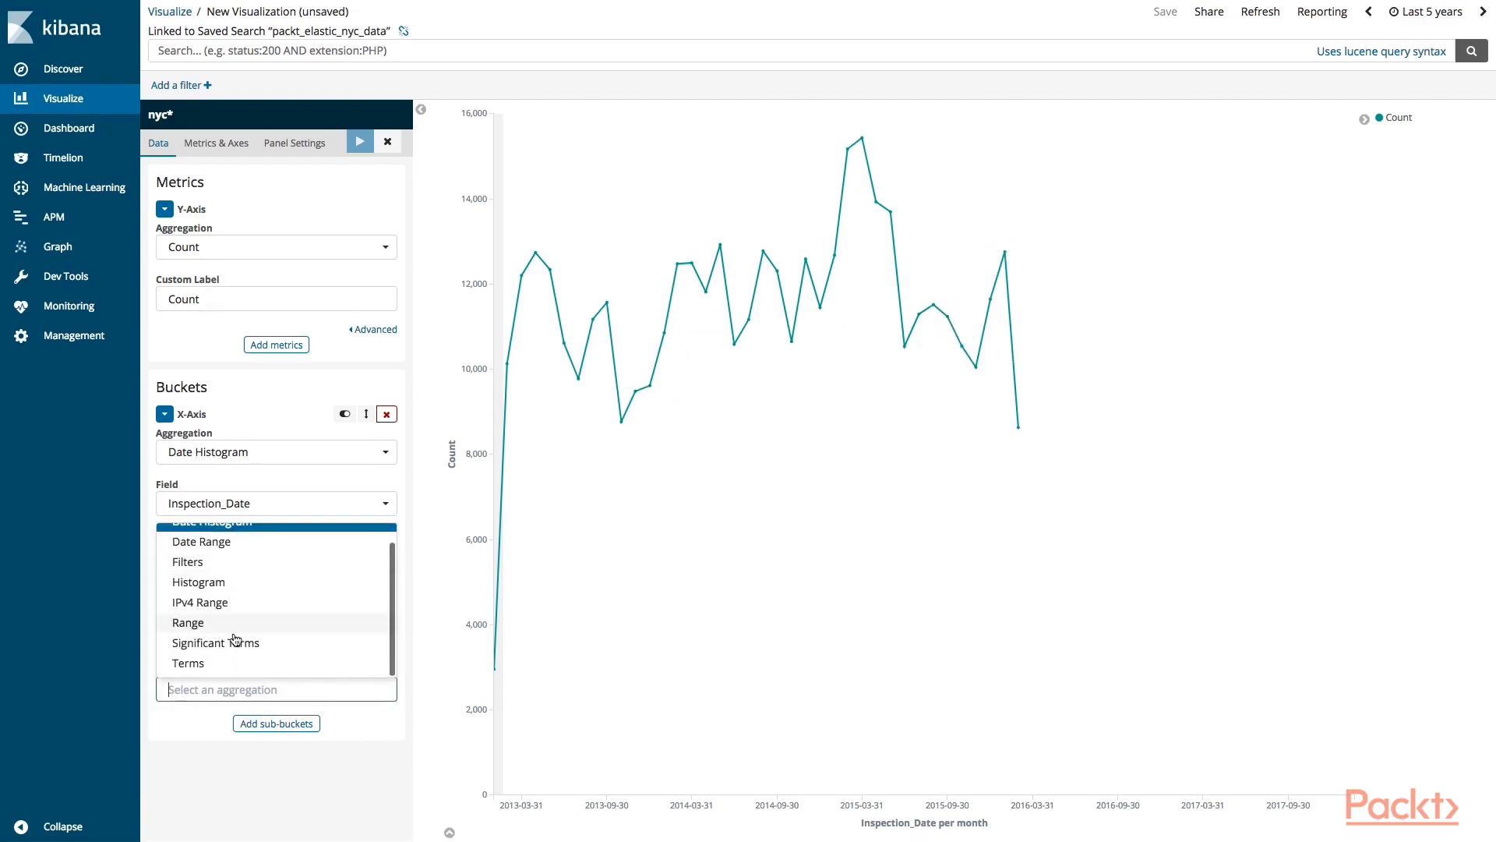
left_click(234, 663)
scroll(222, 658, "down", 2)
left_click(228, 651)
scroll(257, 701, "down", 5)
left_click(238, 709)
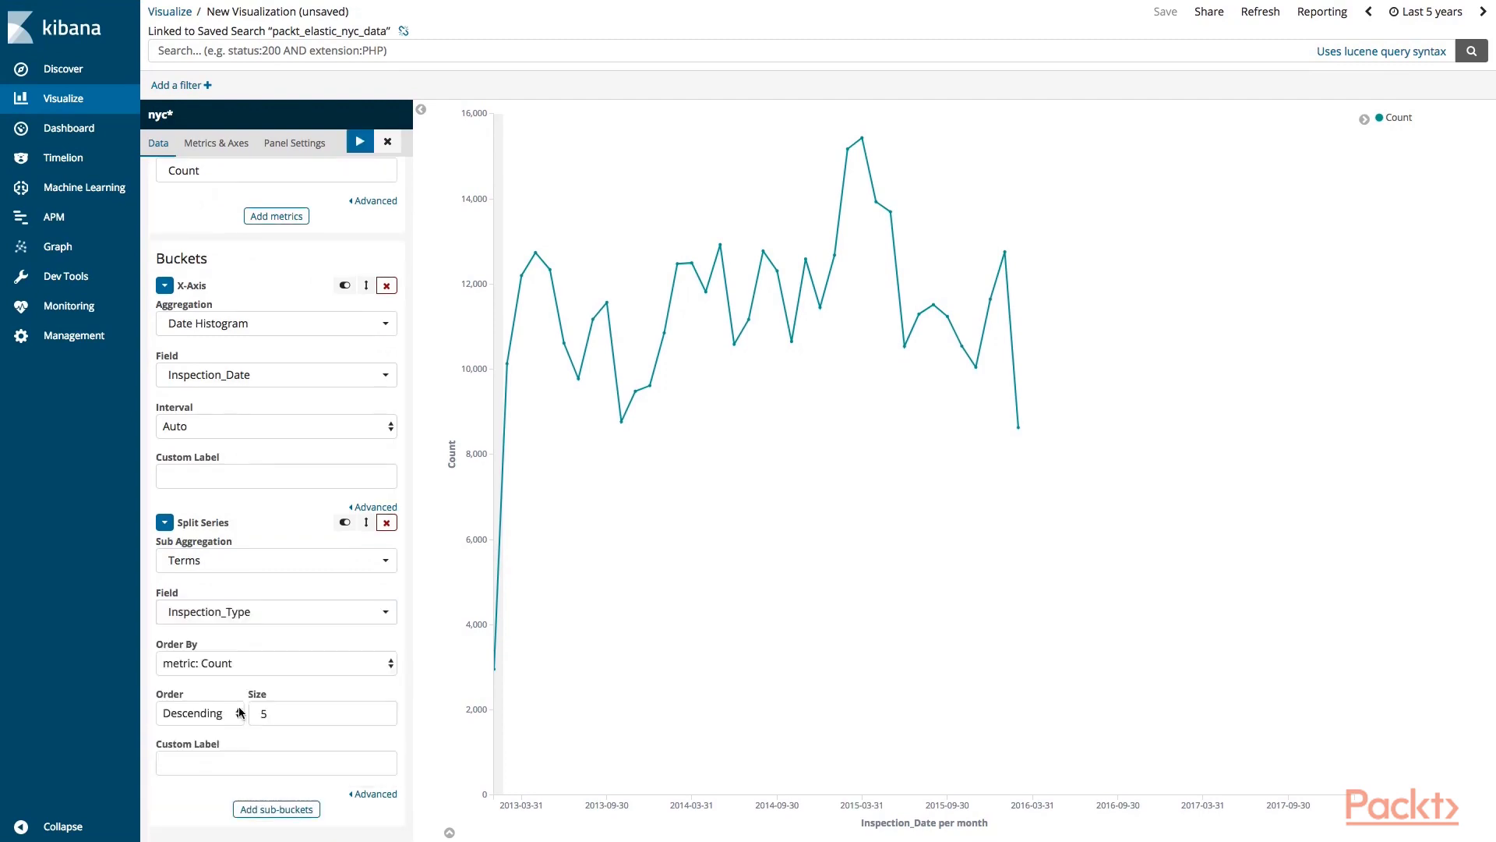
left_click(359, 141)
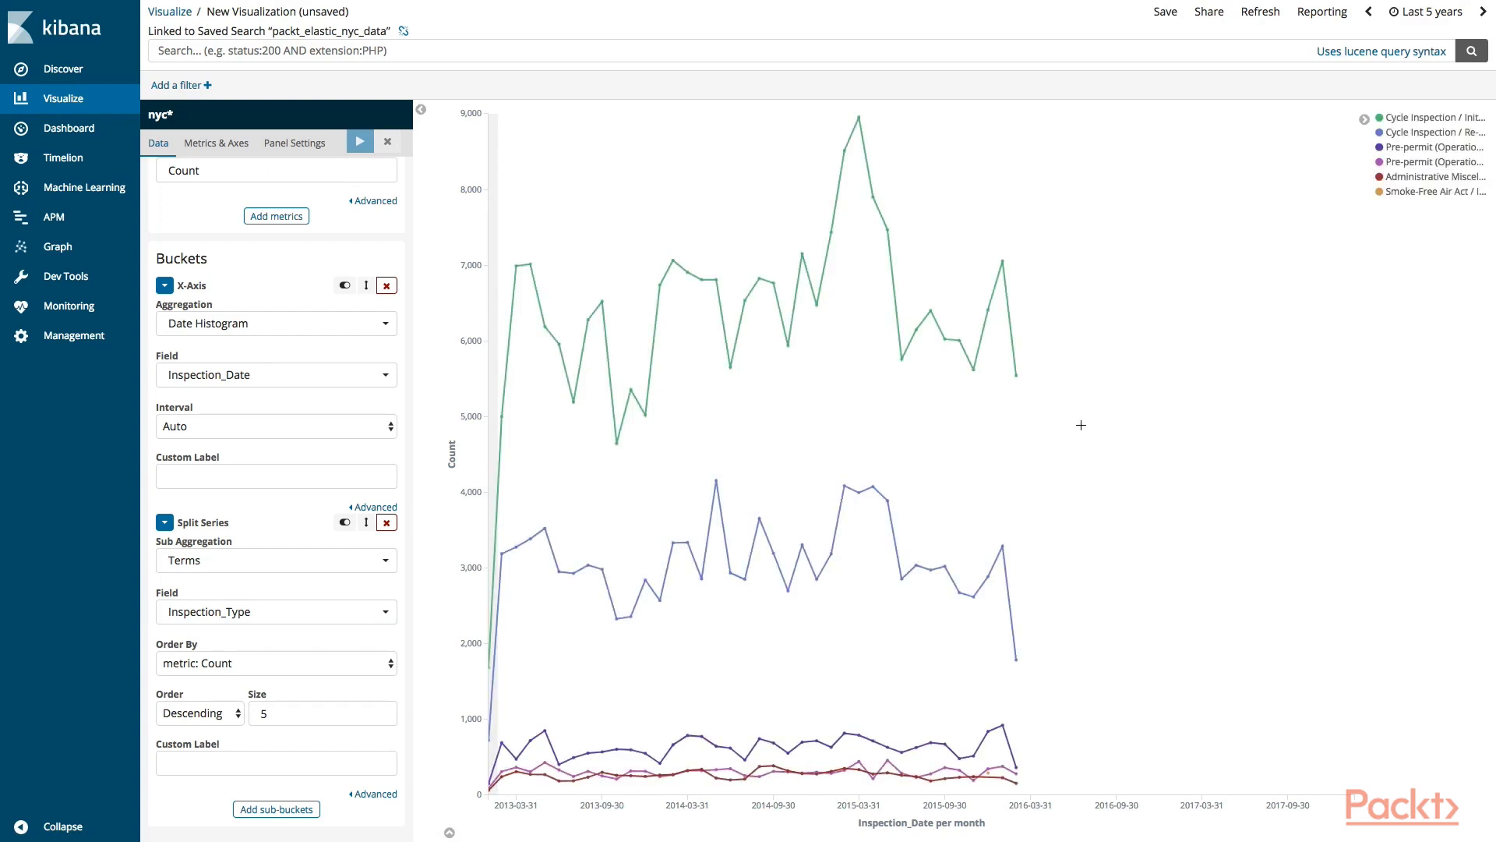
Save the line chart as packt_elastic_line_inspections.
left_click(1166, 12)
type("packt_")
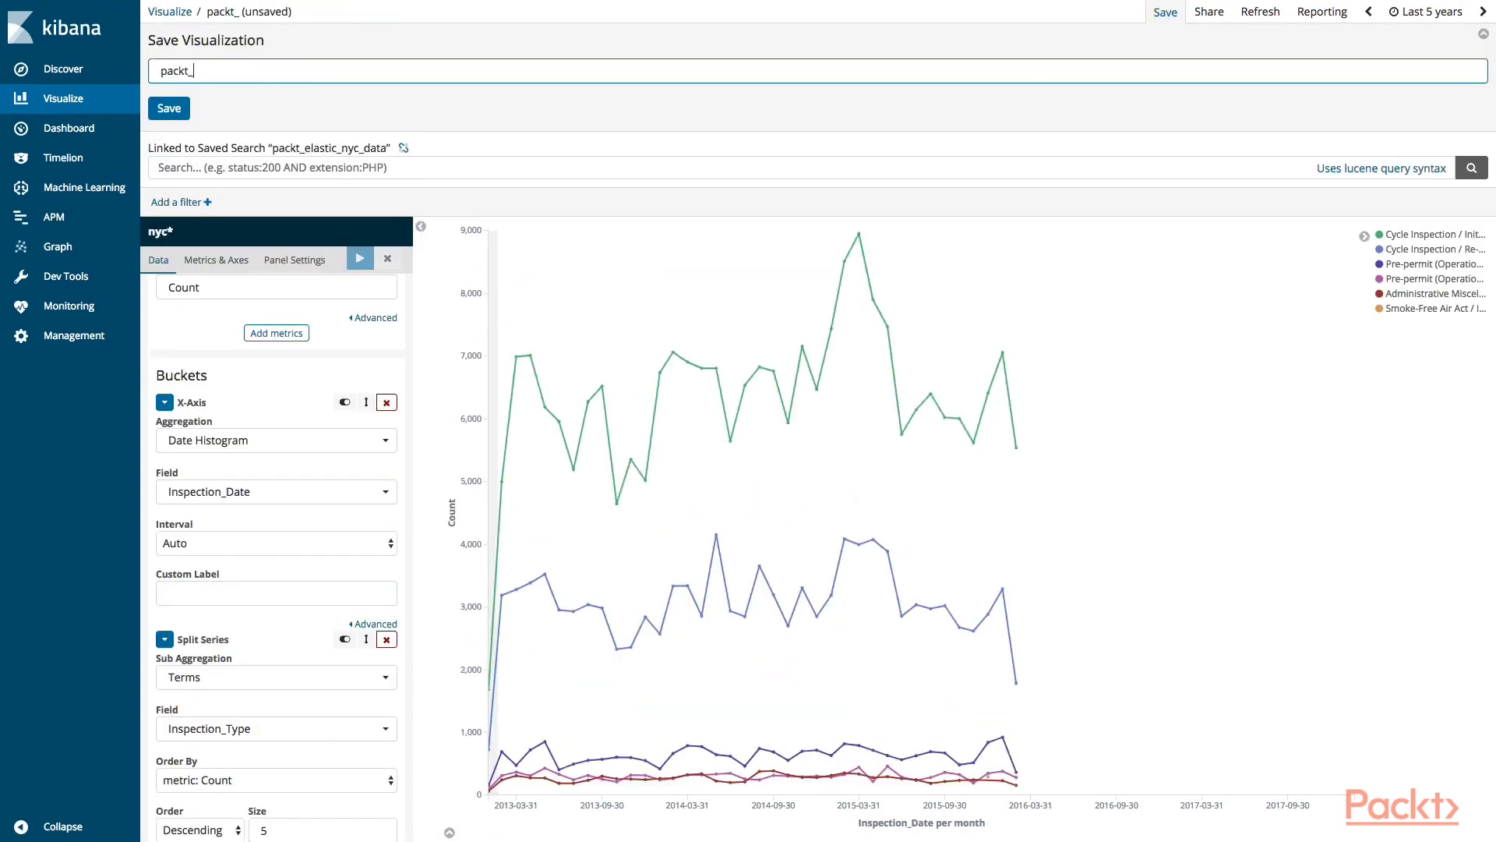
type("elastic_line_")
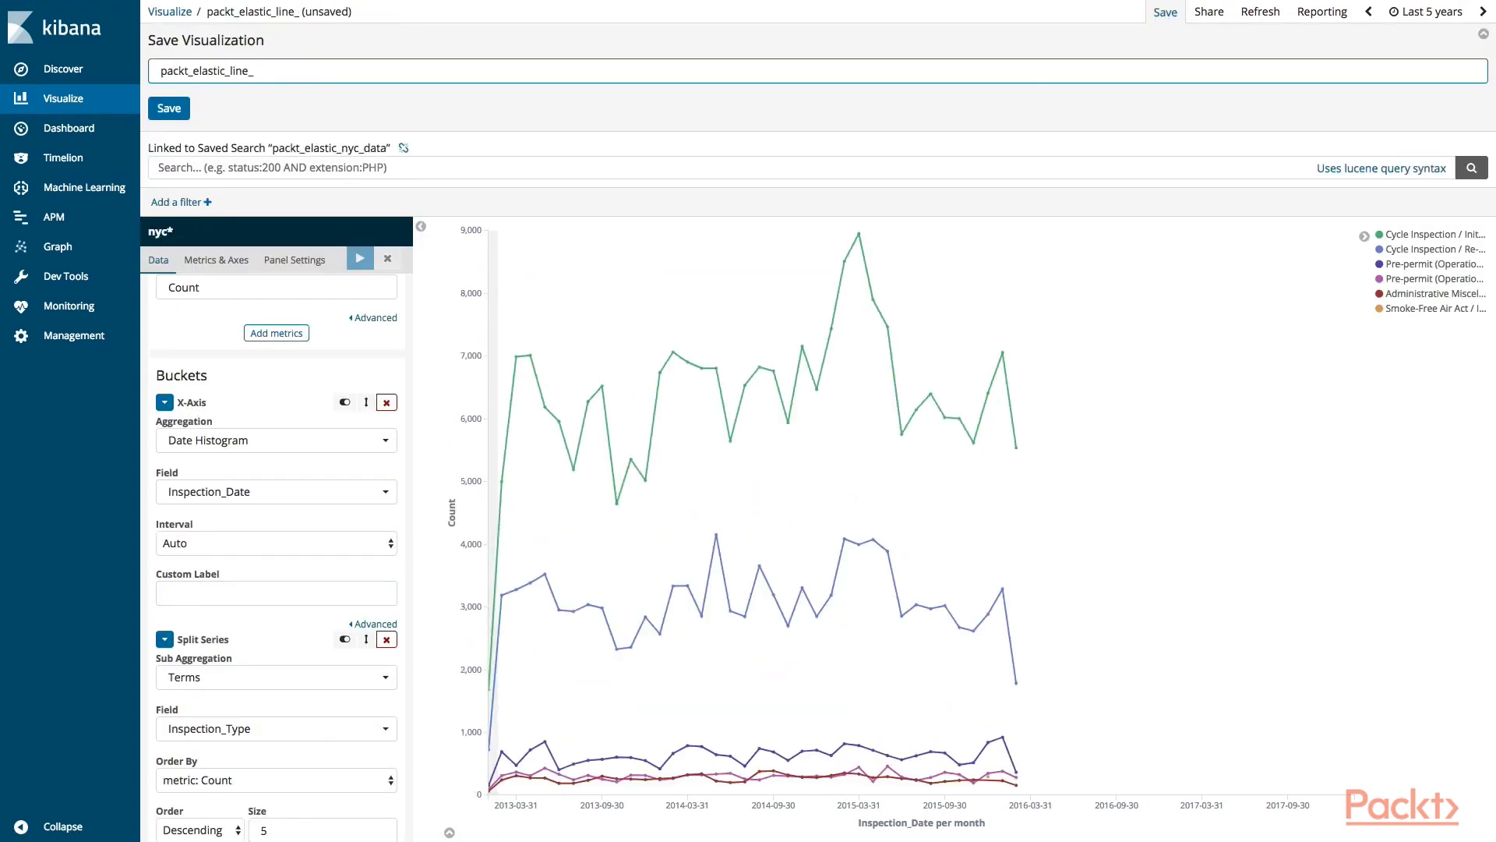
type("inspections")
left_click(187, 111)
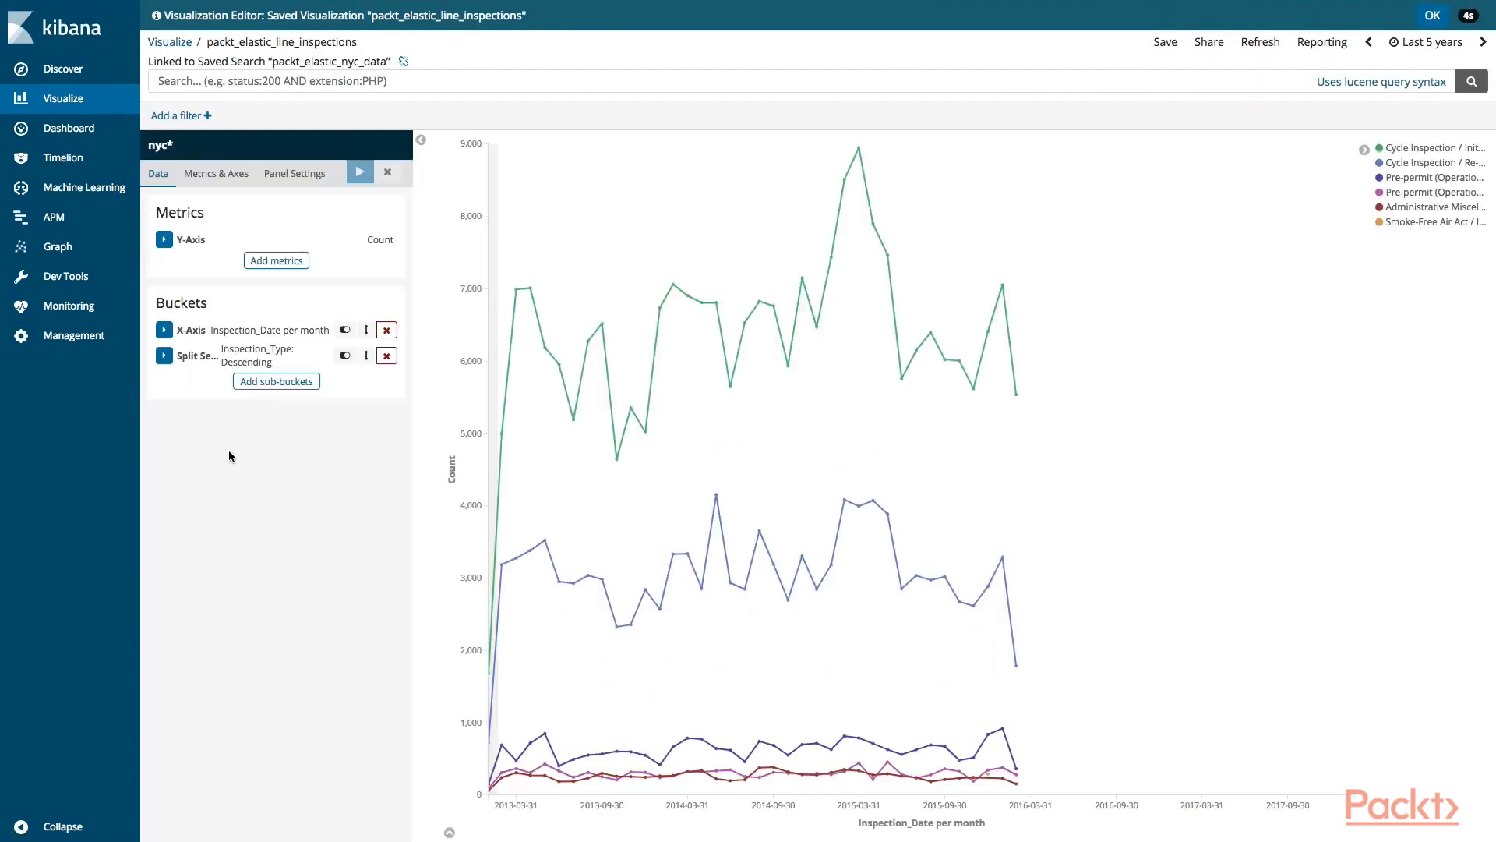
left_click(258, 382)
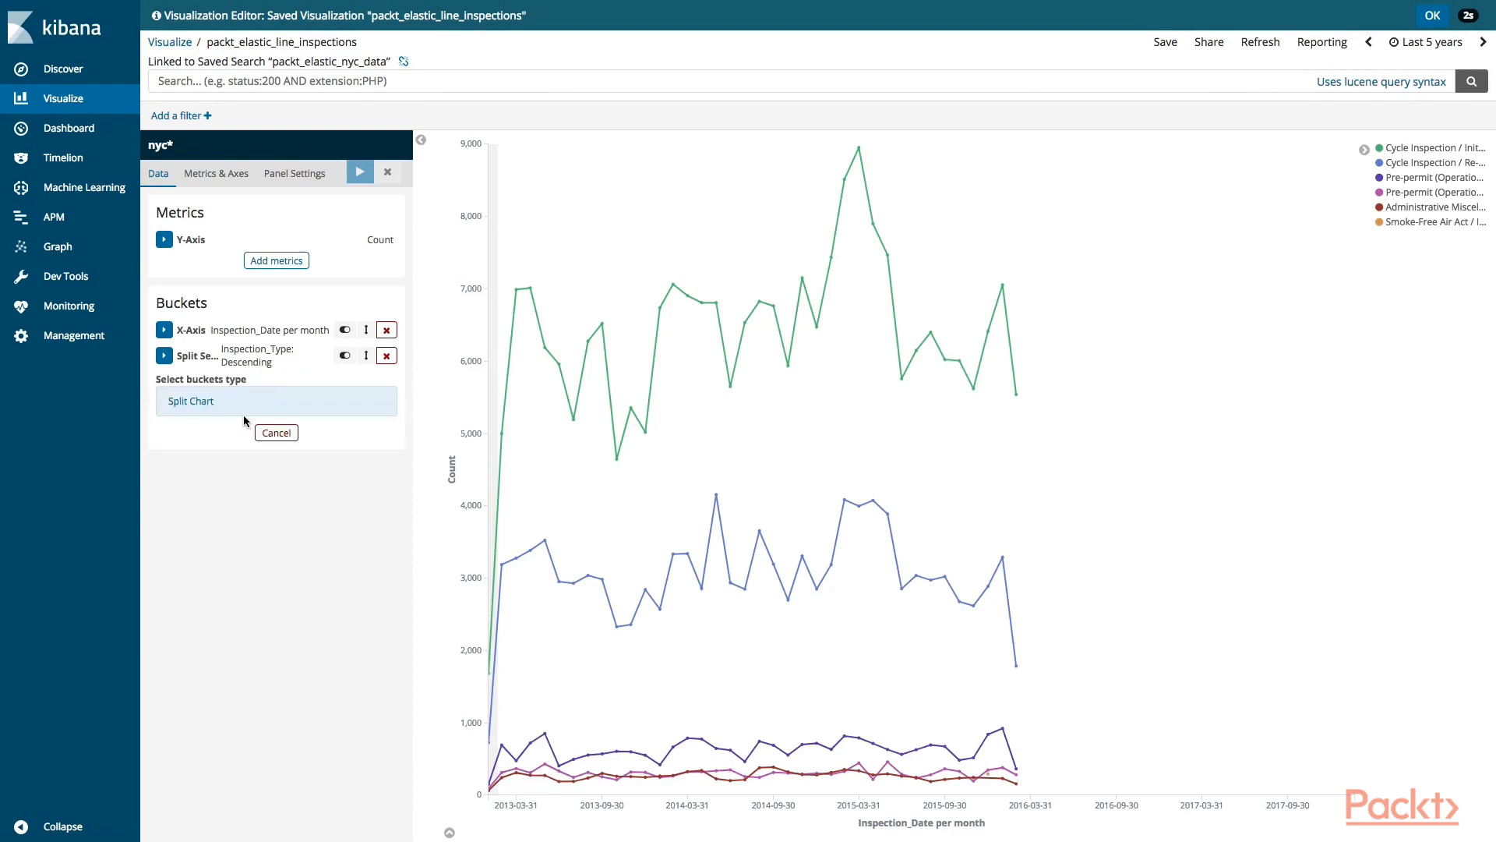
left_click(214, 413)
left_click(261, 416)
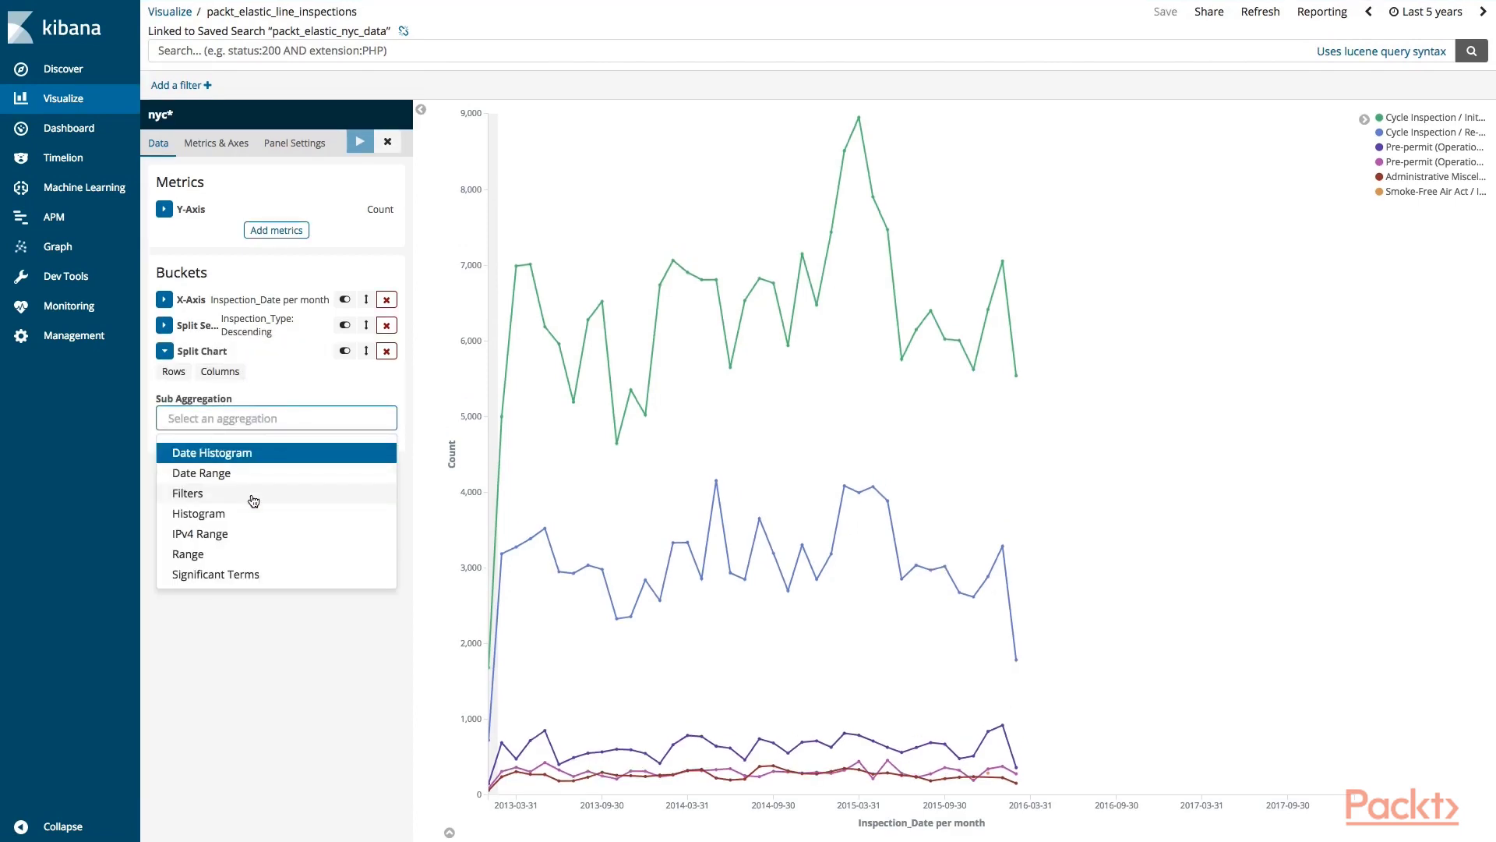
left_click(241, 573)
left_click(244, 468)
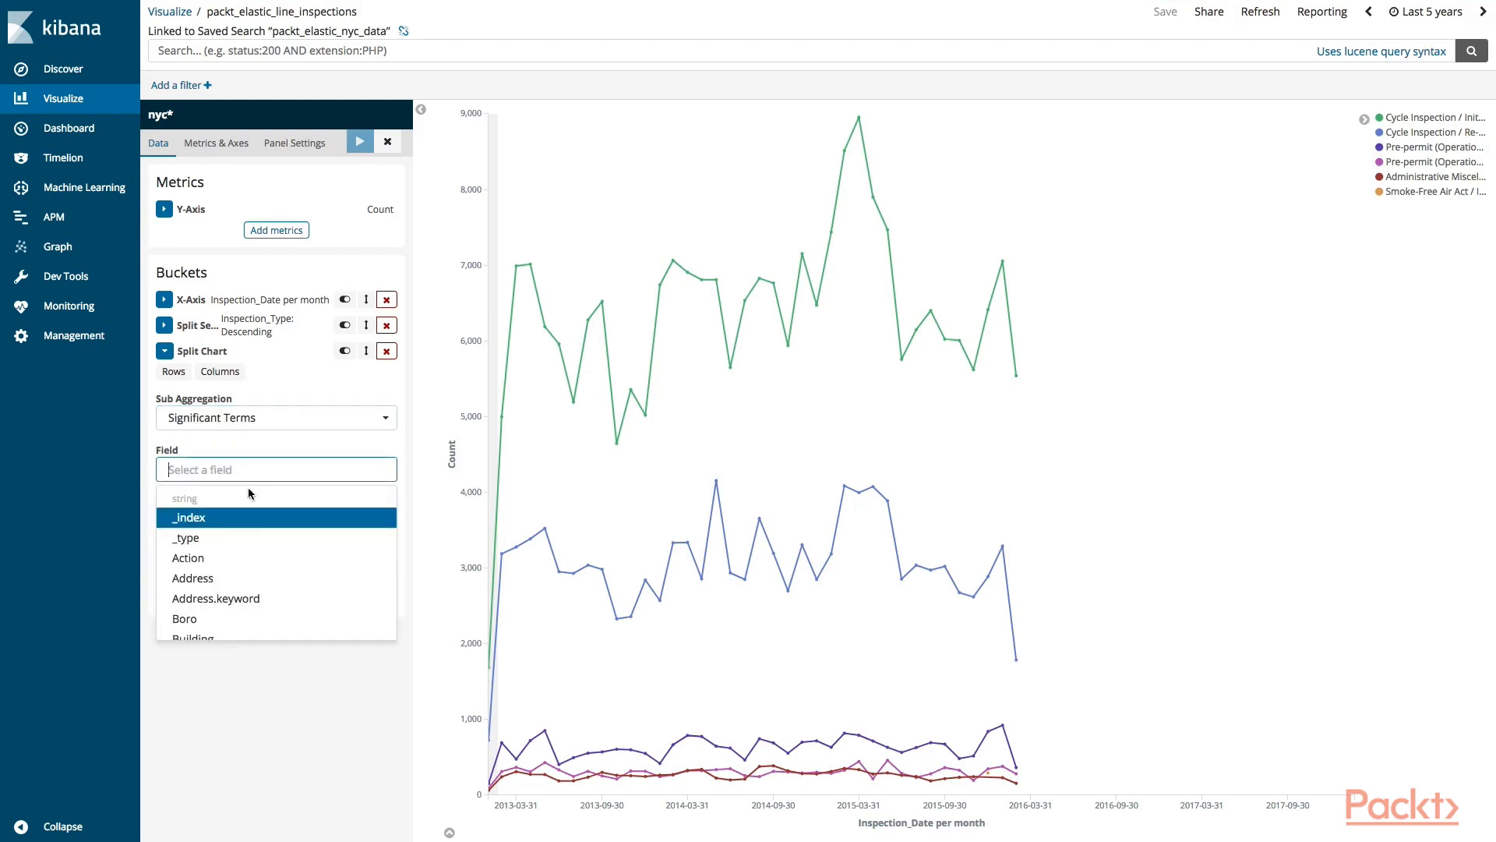
scroll(247, 499, "down", 3)
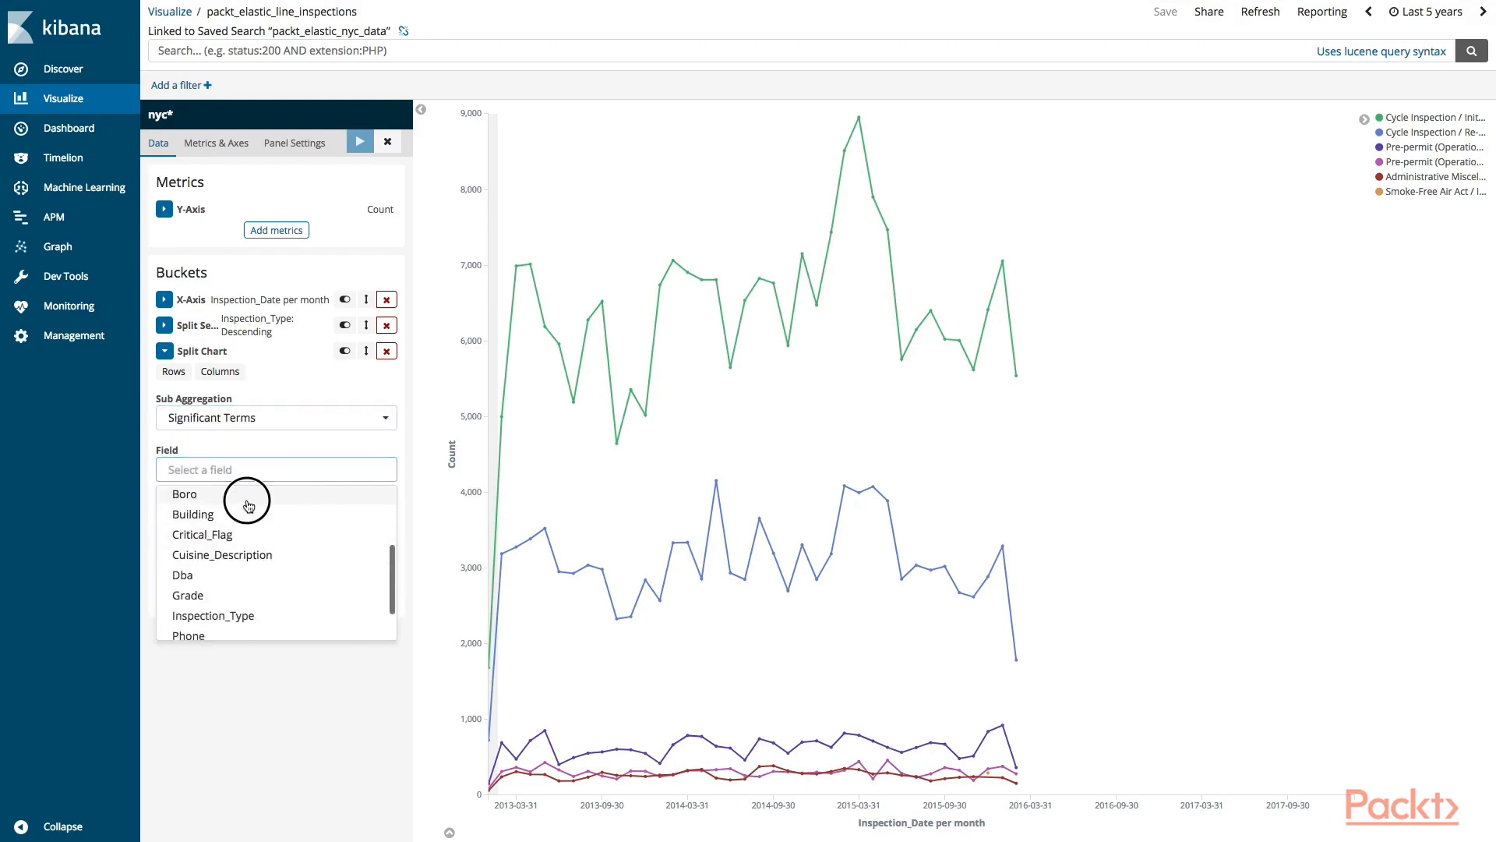
left_click(248, 514)
left_click(360, 142)
left_click(243, 521)
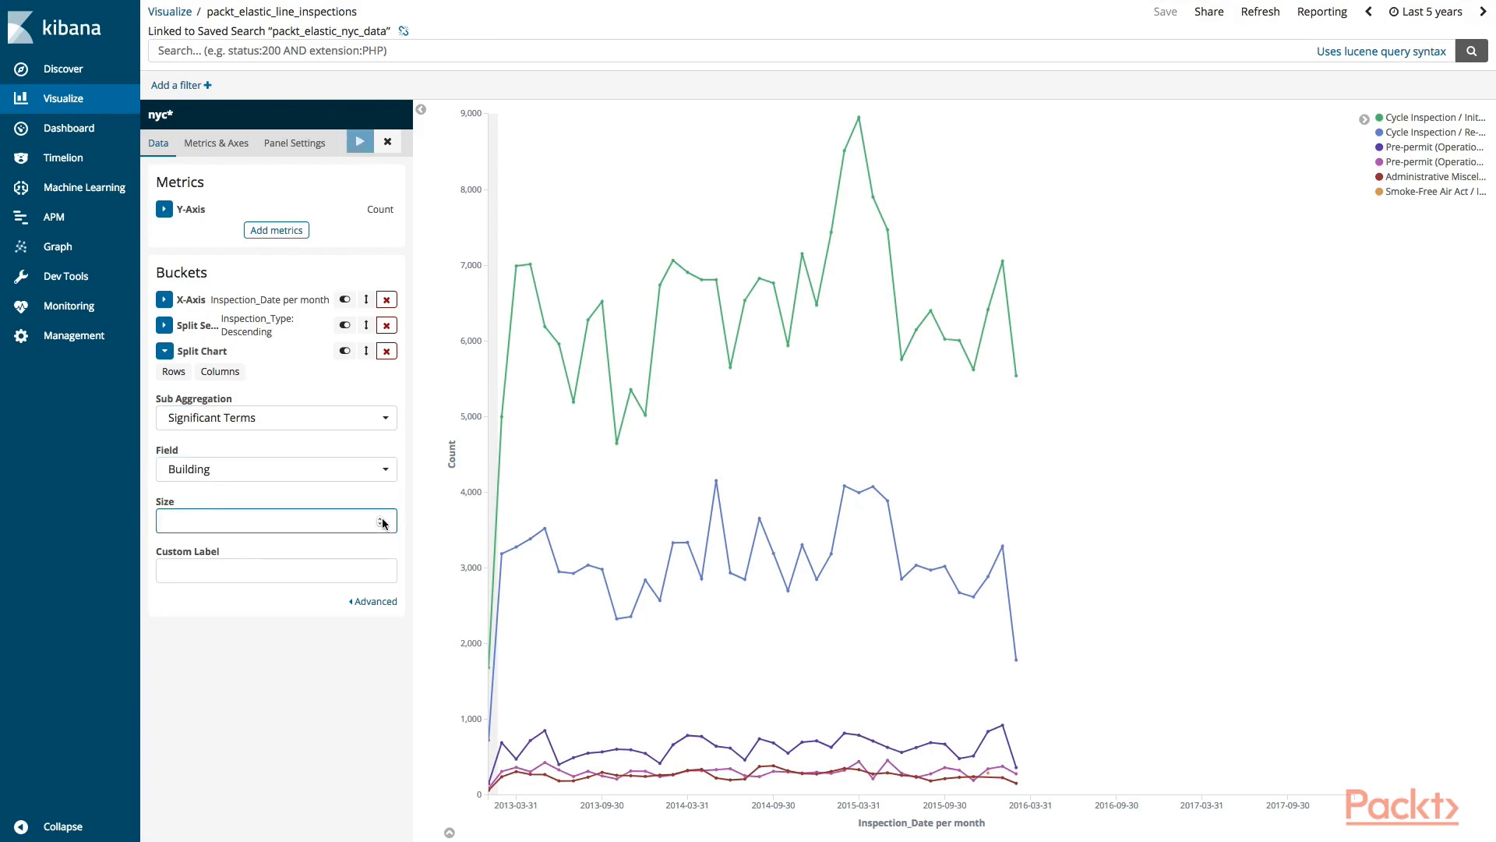
triple_click(381, 519)
left_click(359, 141)
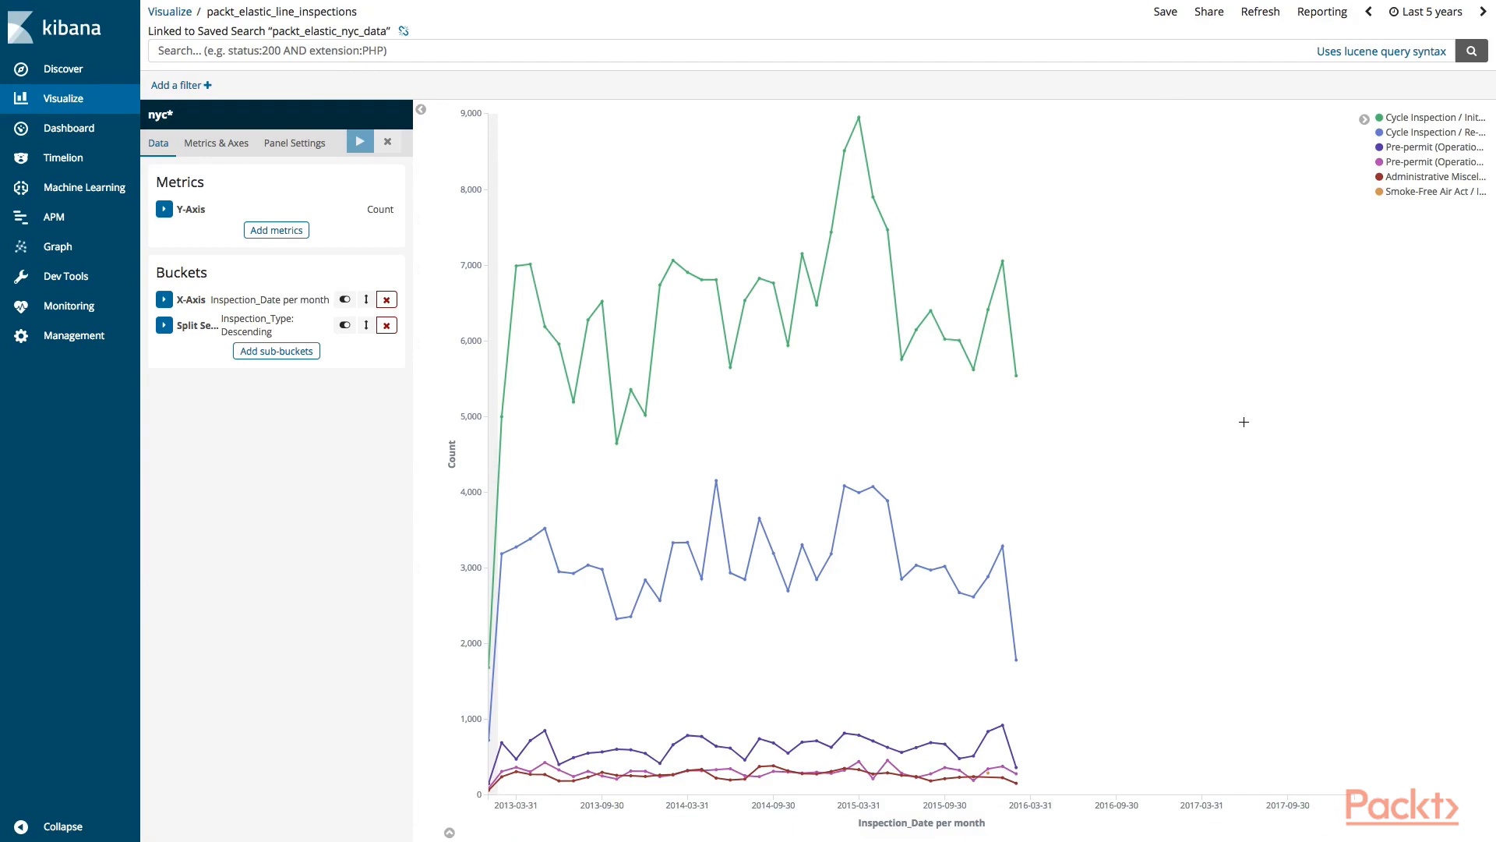
Replace the Split Series bucket with a column Split Chart bucket using Terms on Inspection_Type, then apply.
left_click(385, 328)
left_click(272, 322)
left_click(200, 386)
left_click(227, 351)
left_click(234, 387)
scroll(213, 592, "down", 1)
left_click(214, 637)
left_click(234, 439)
scroll(250, 538, "down", 3)
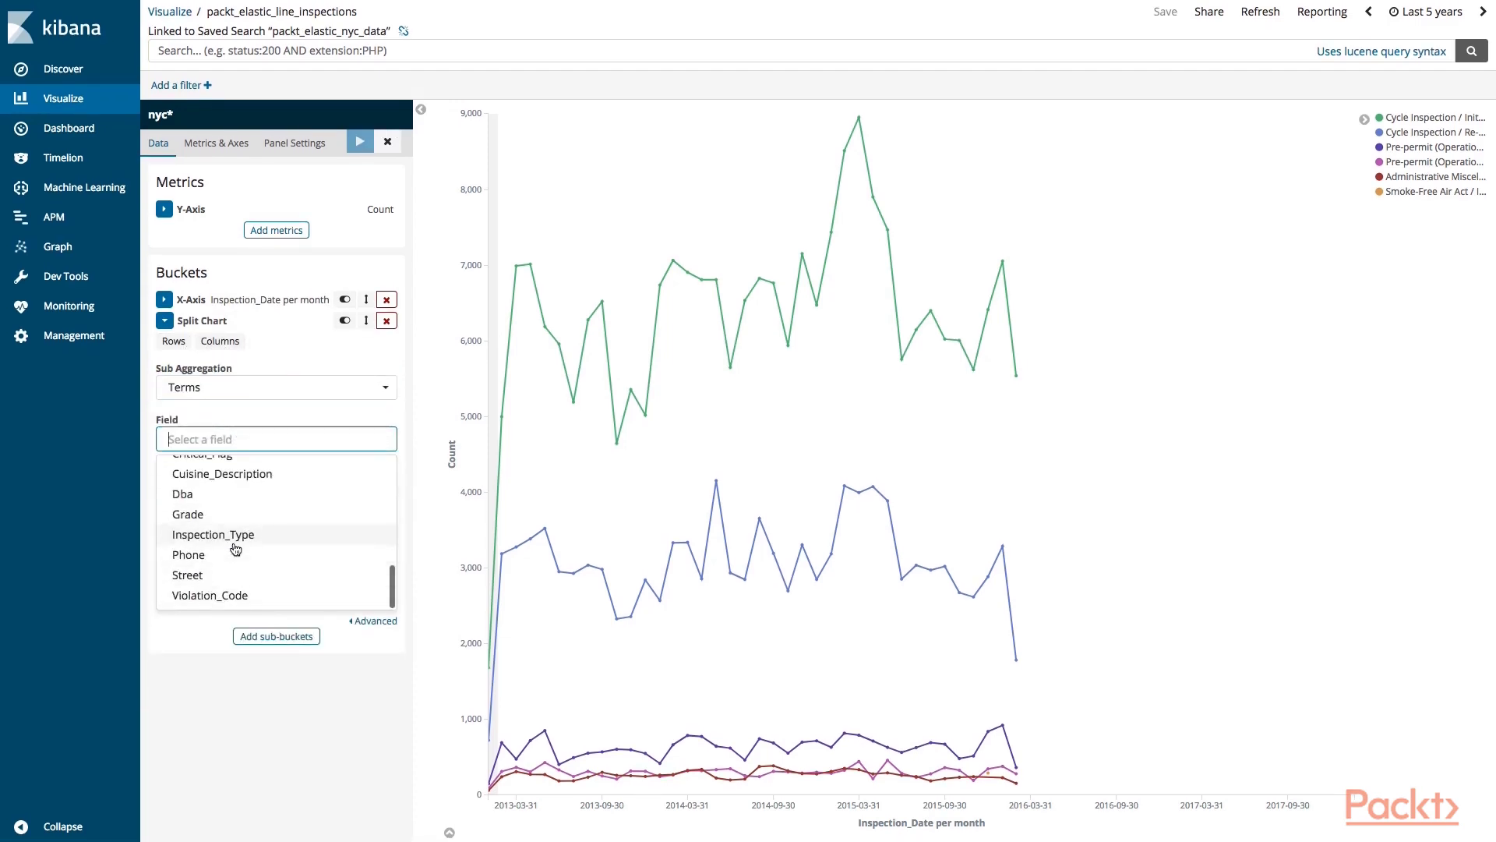
left_click(252, 530)
left_click(359, 142)
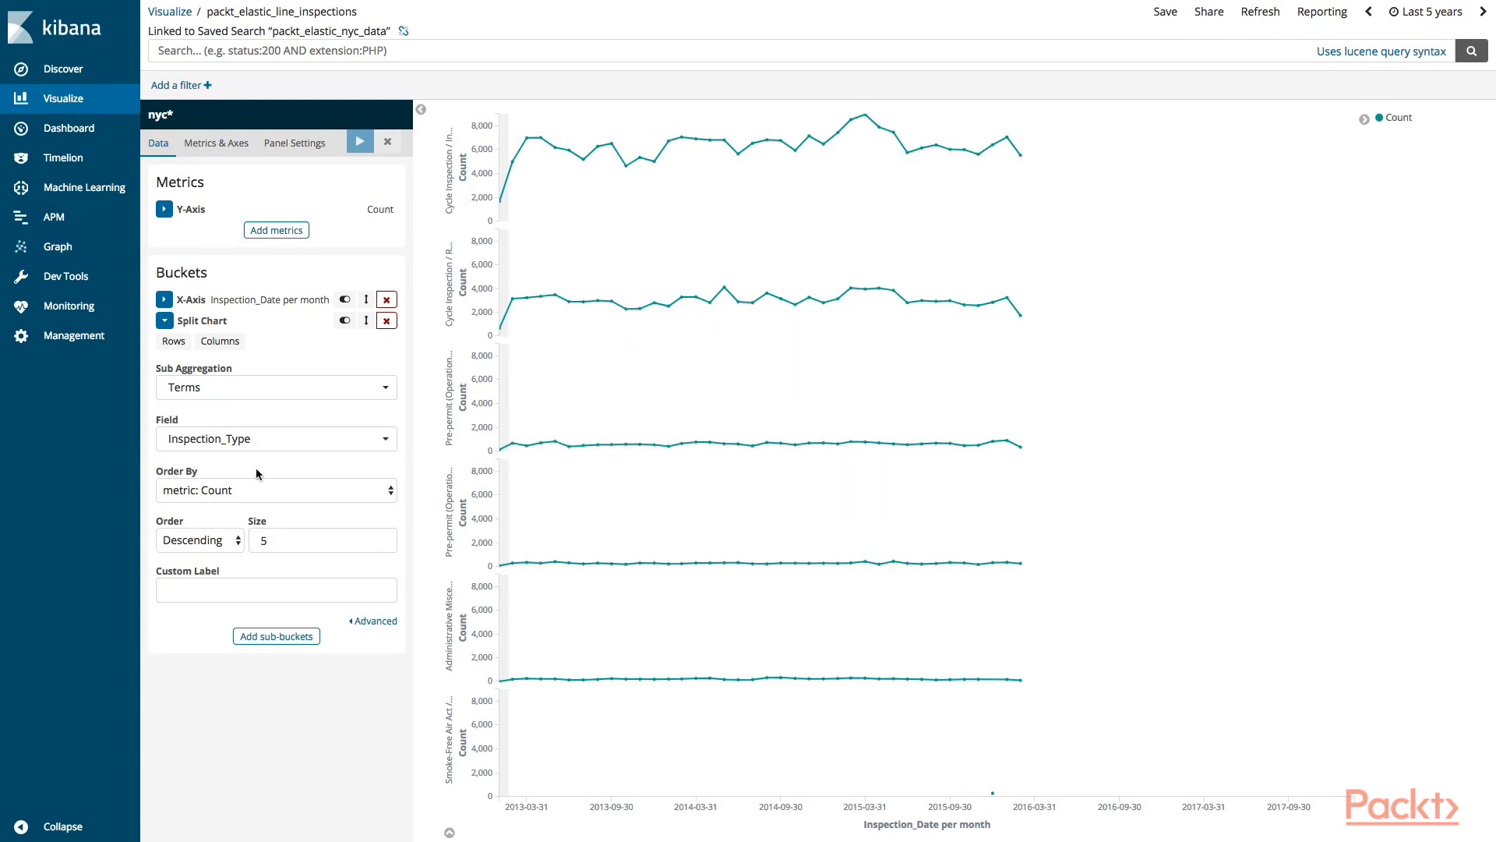
On Metrics & Axes, change the Count series chart type from line to area, then to bar.
left_click(216, 143)
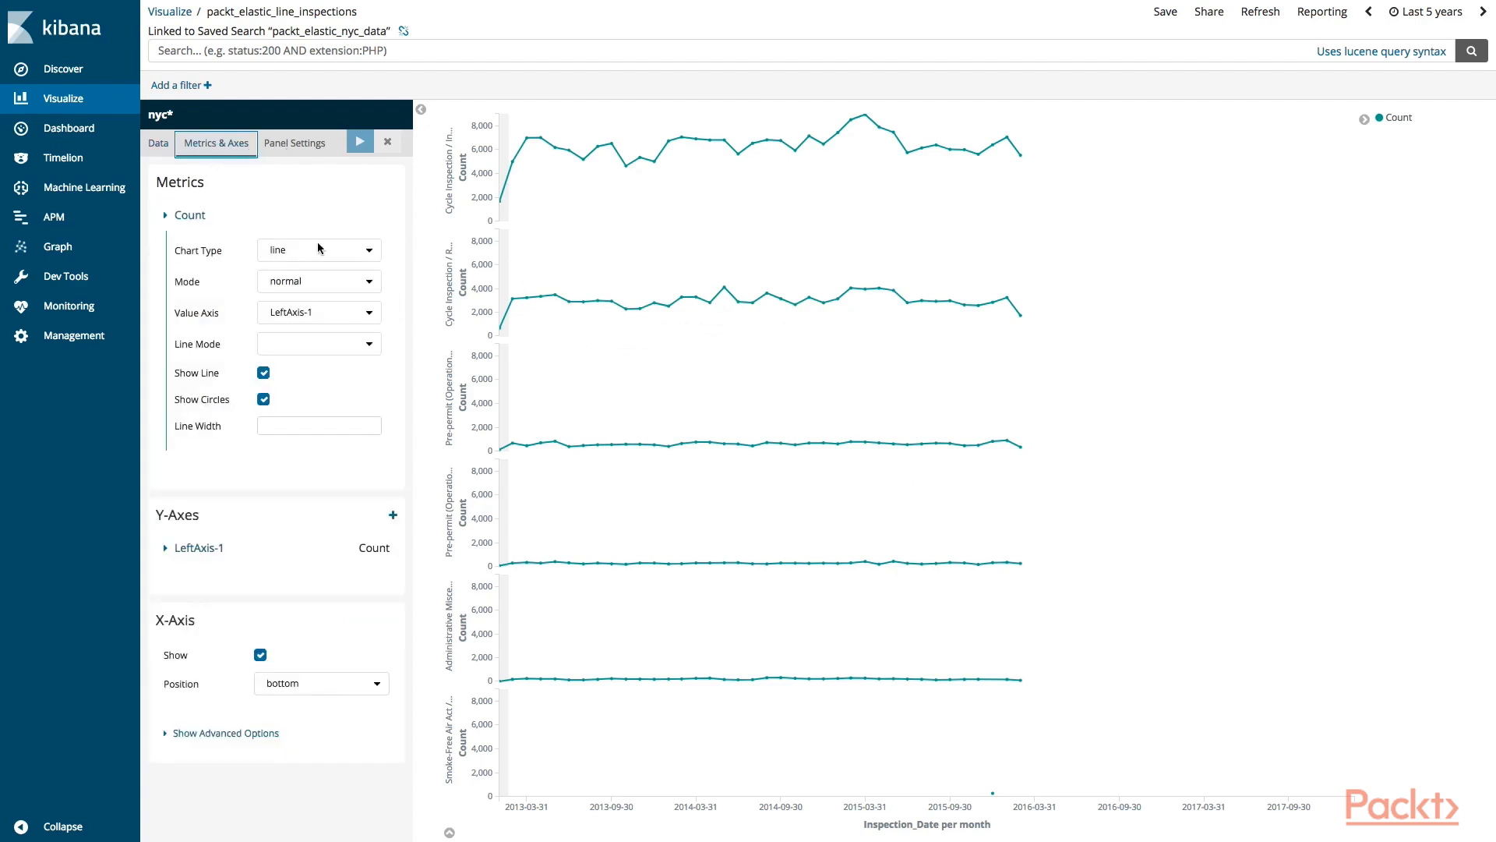
left_click(290, 144)
left_click(214, 142)
left_click(316, 249)
left_click(308, 263)
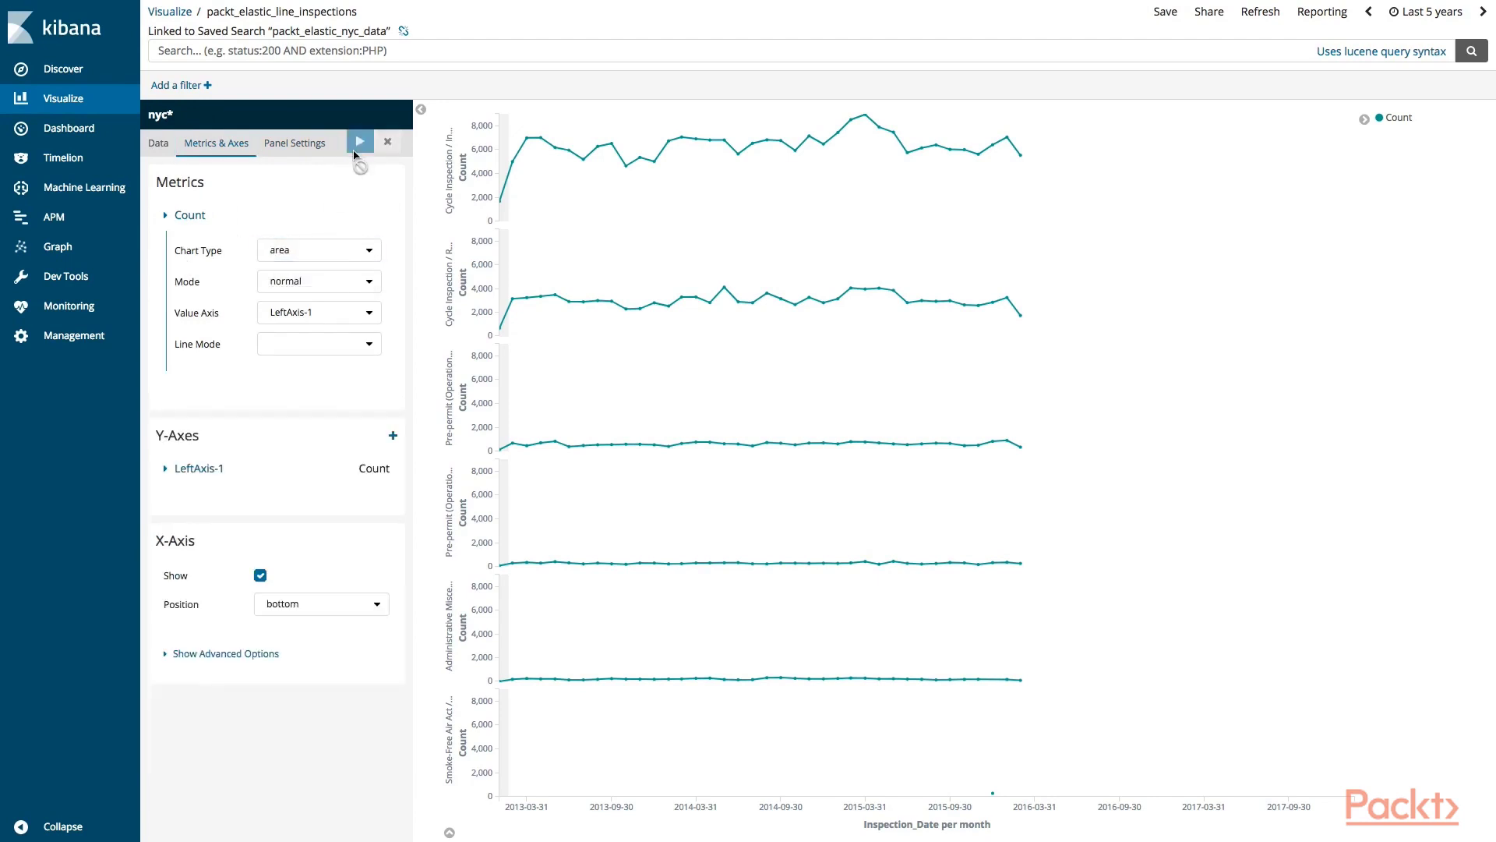
left_click(295, 250)
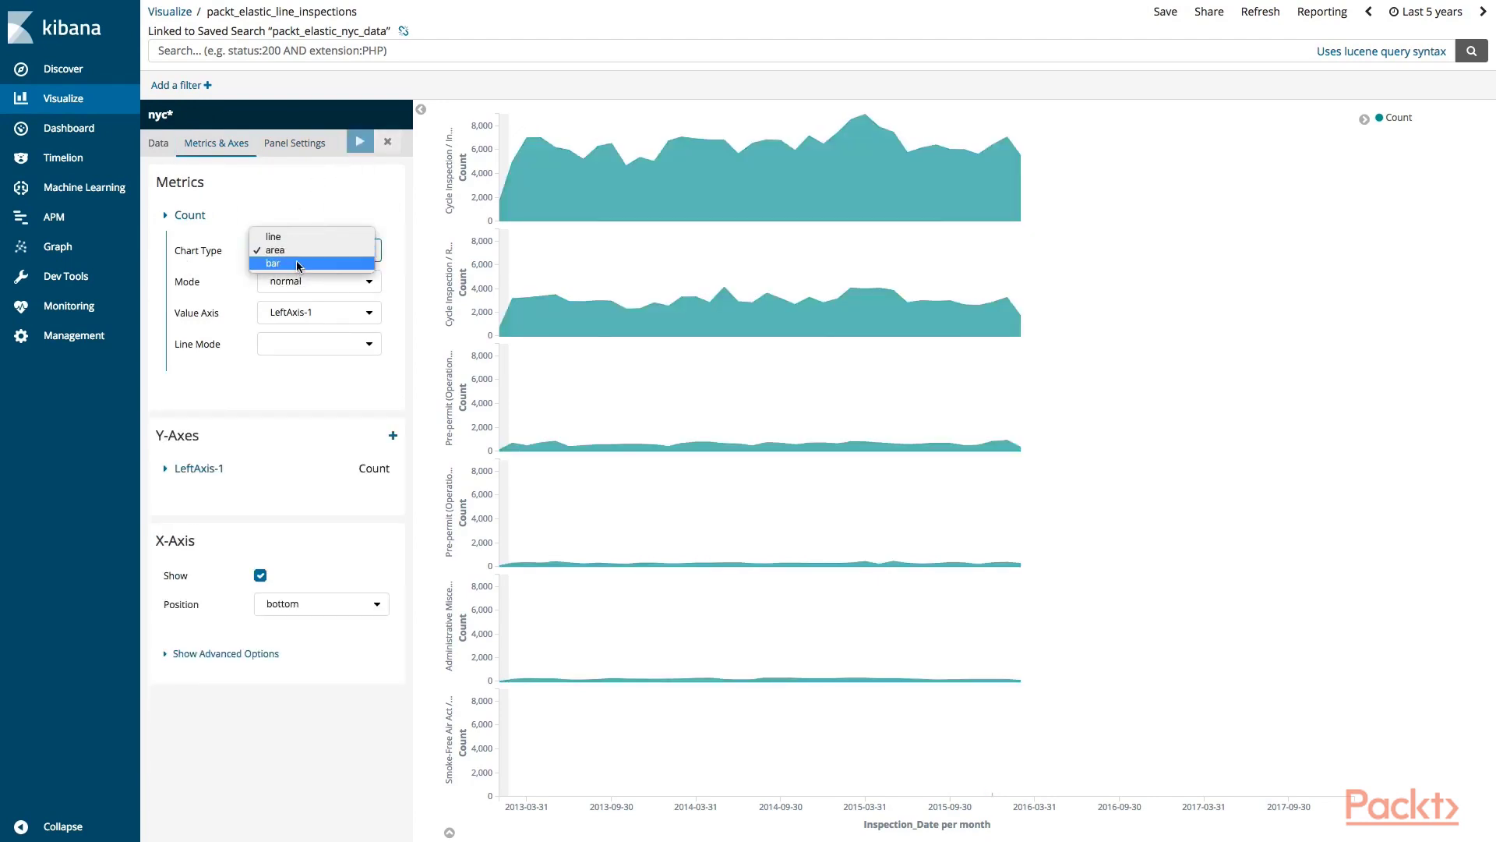
left_click(296, 263)
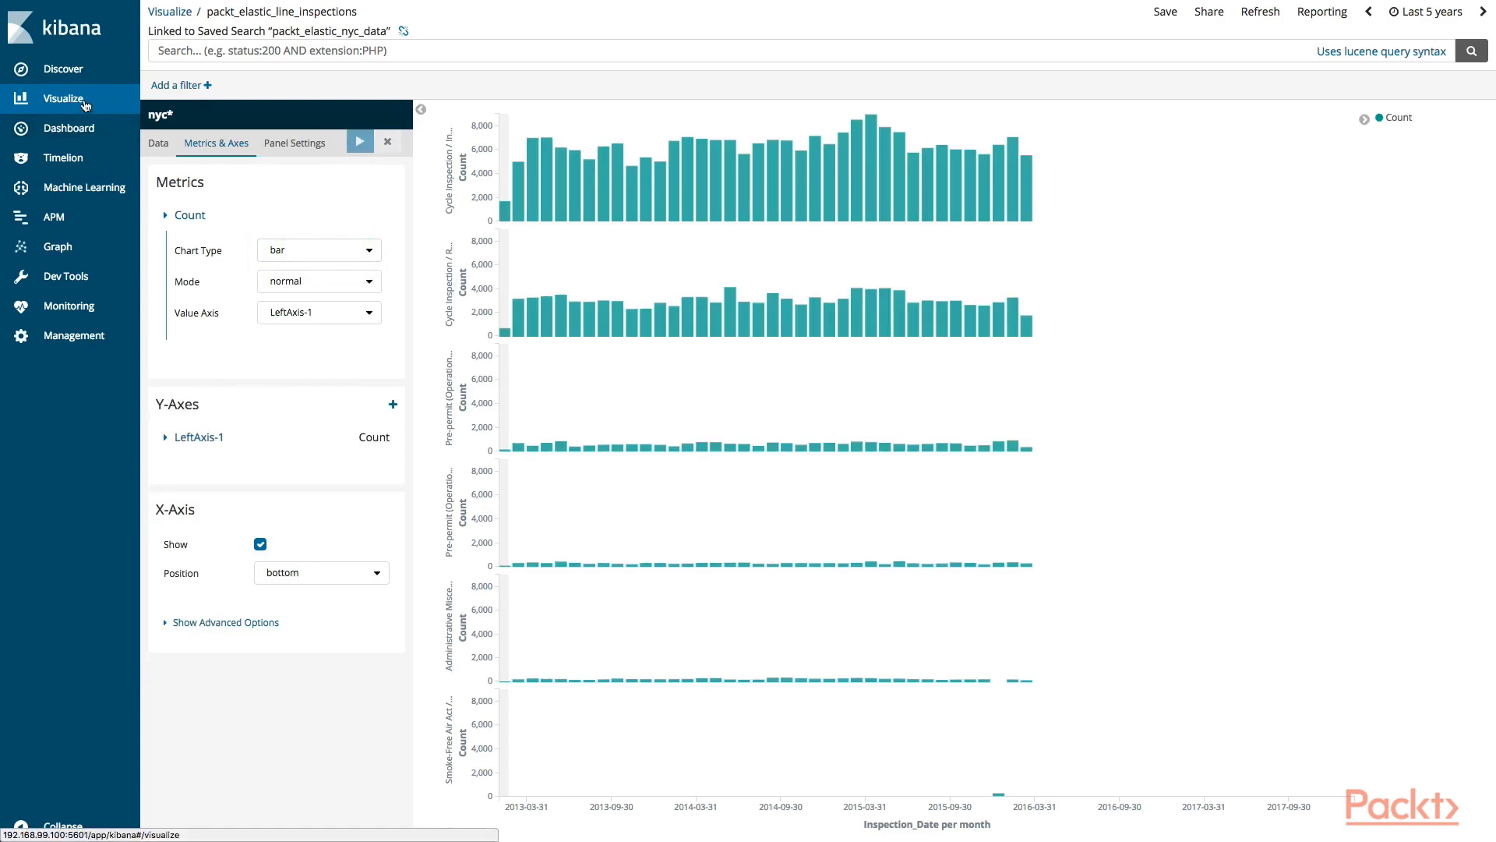
Start a new Metric visualization based on packt_elastic_nyc_data.
left_click(86, 105)
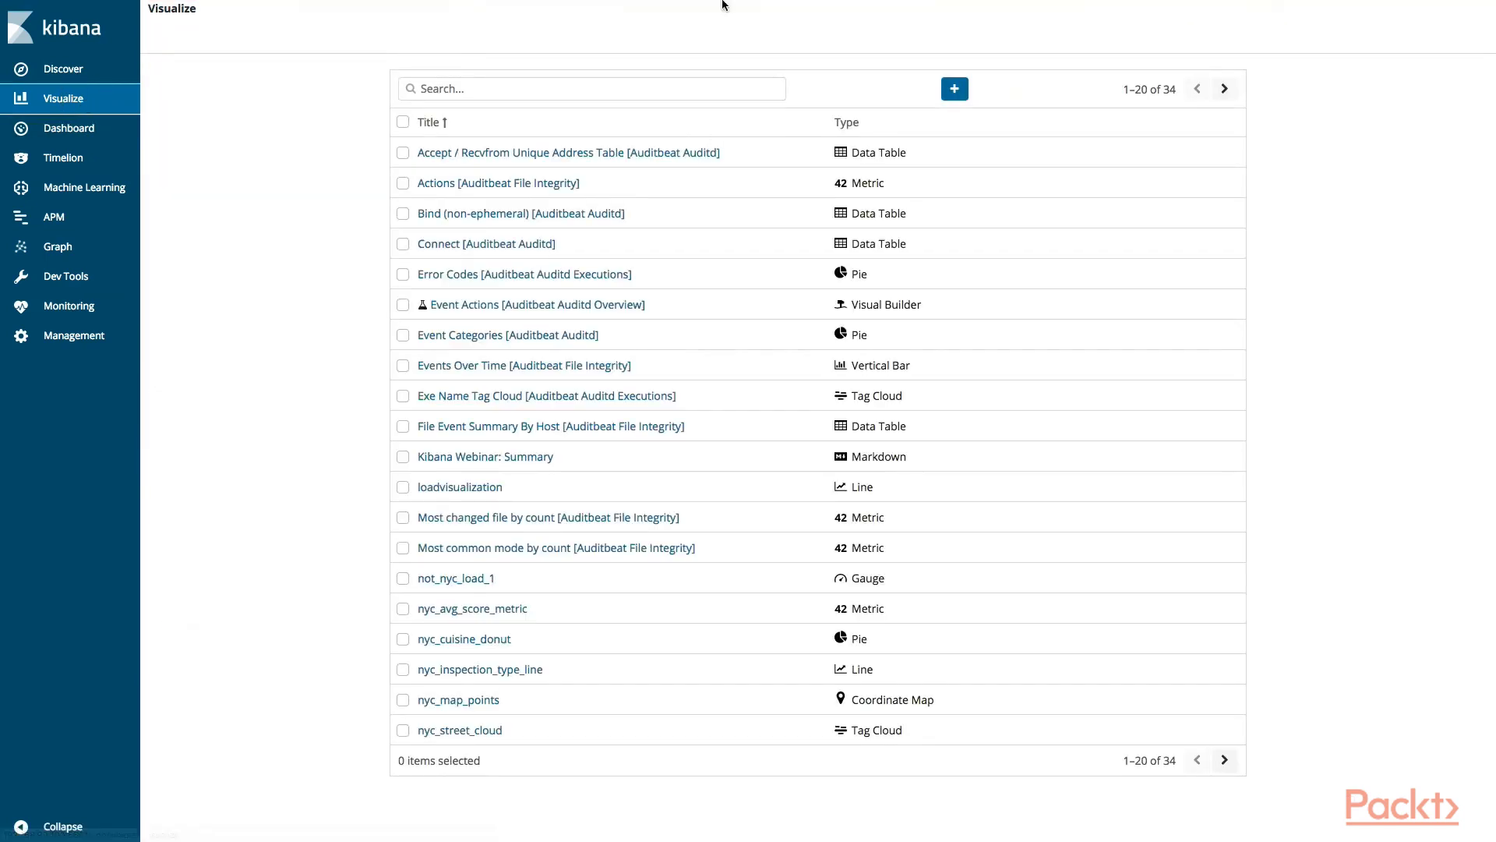
left_click(955, 90)
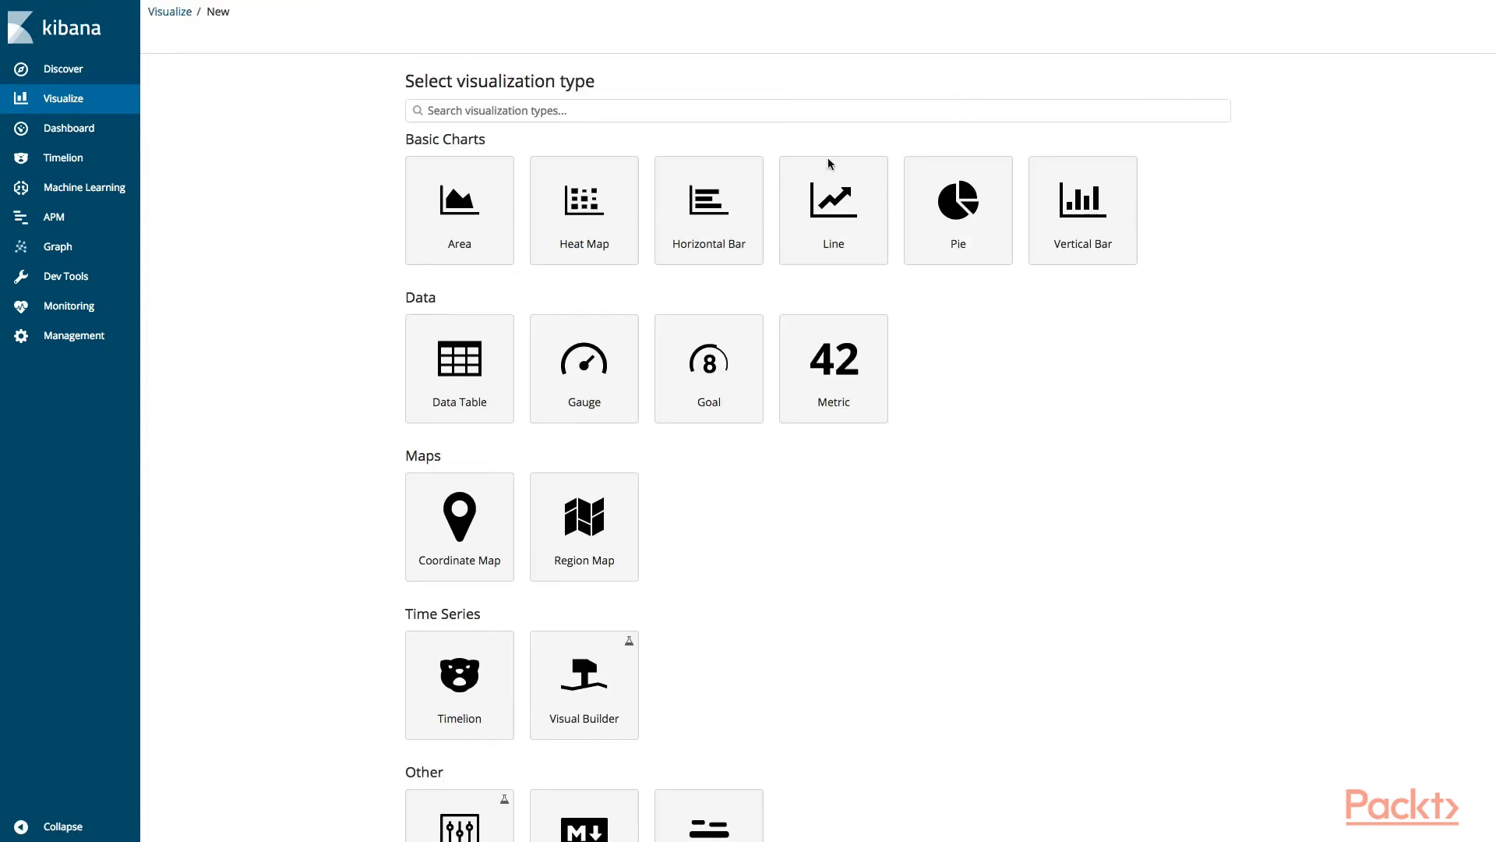
left_click(834, 416)
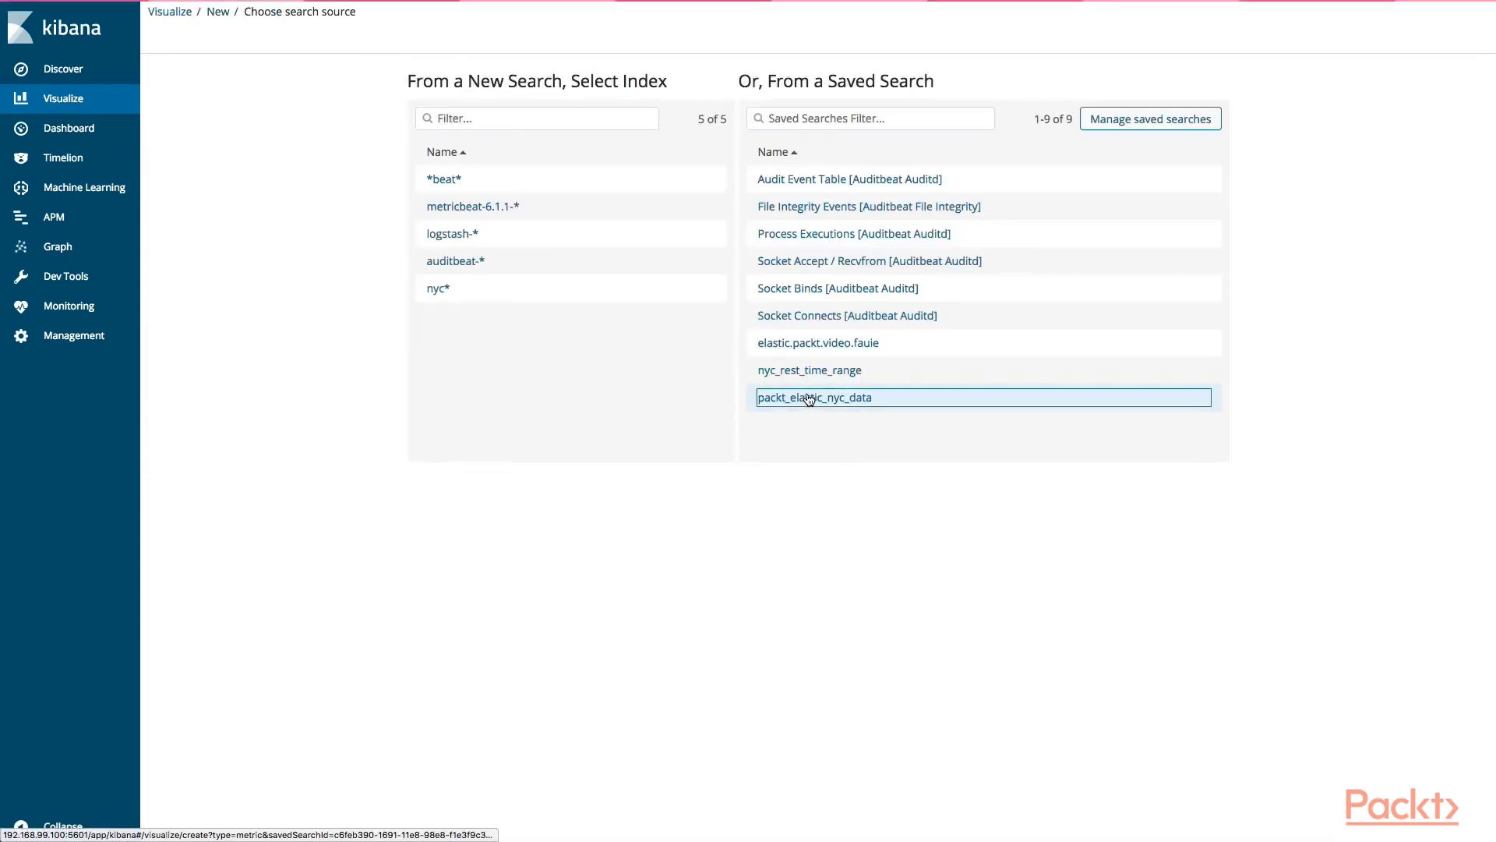
left_click(805, 401)
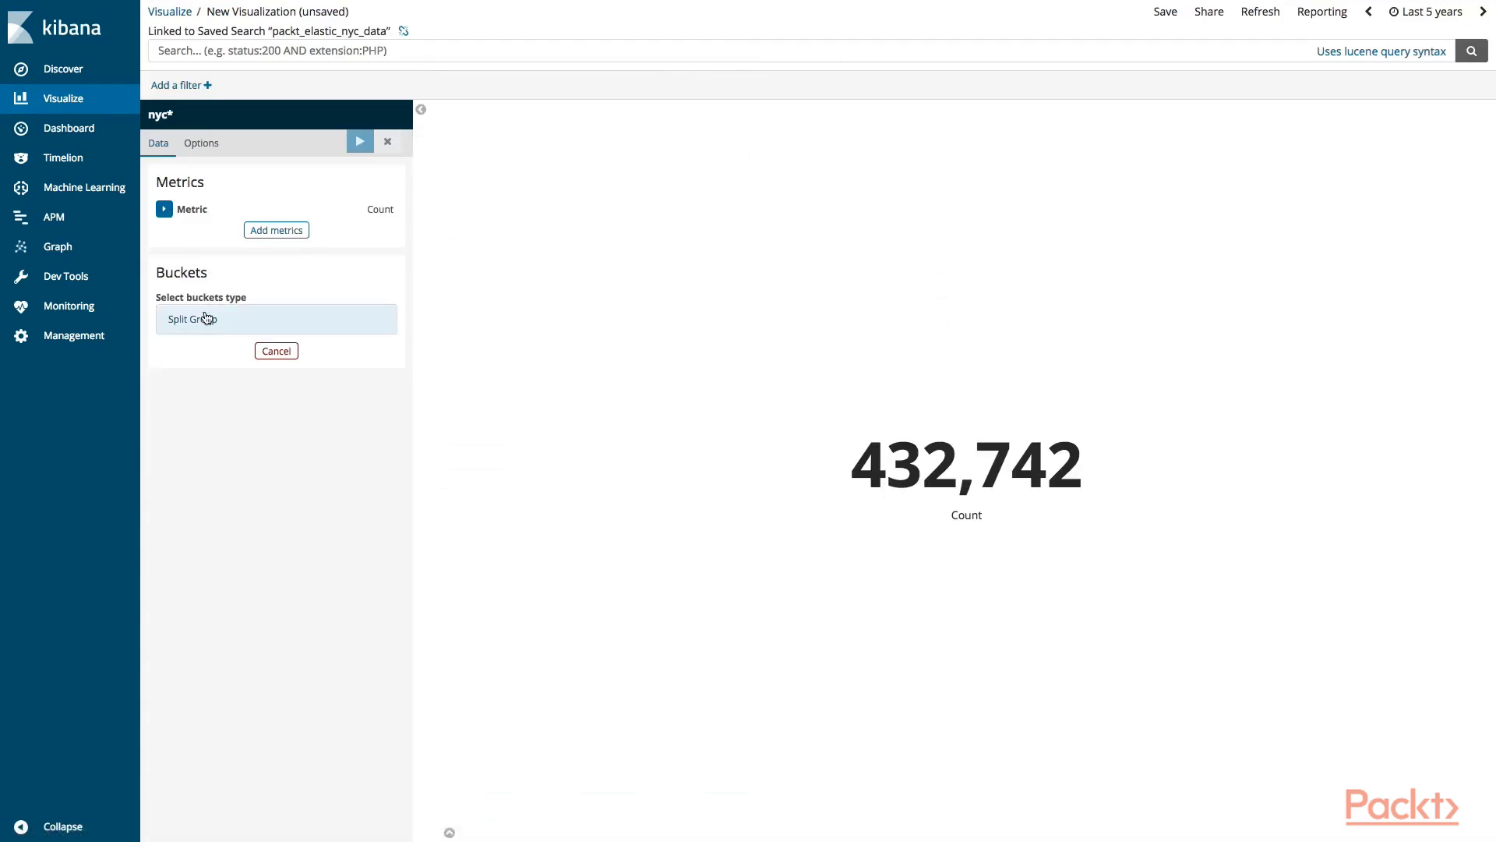
Set the metric aggregation to Average of the Score field.
left_click(164, 208)
left_click(241, 247)
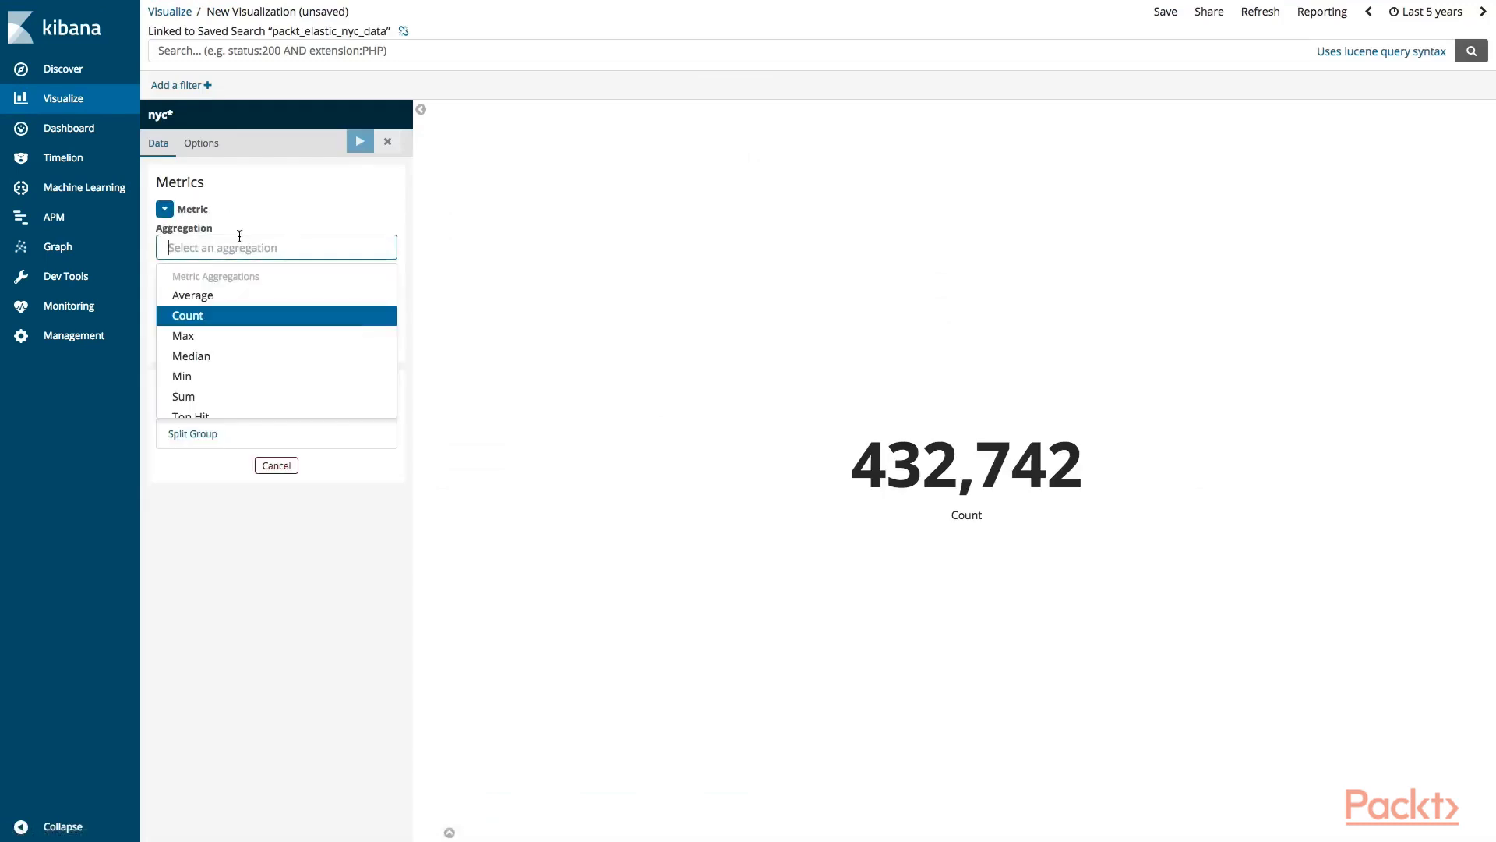
left_click(226, 291)
left_click(225, 299)
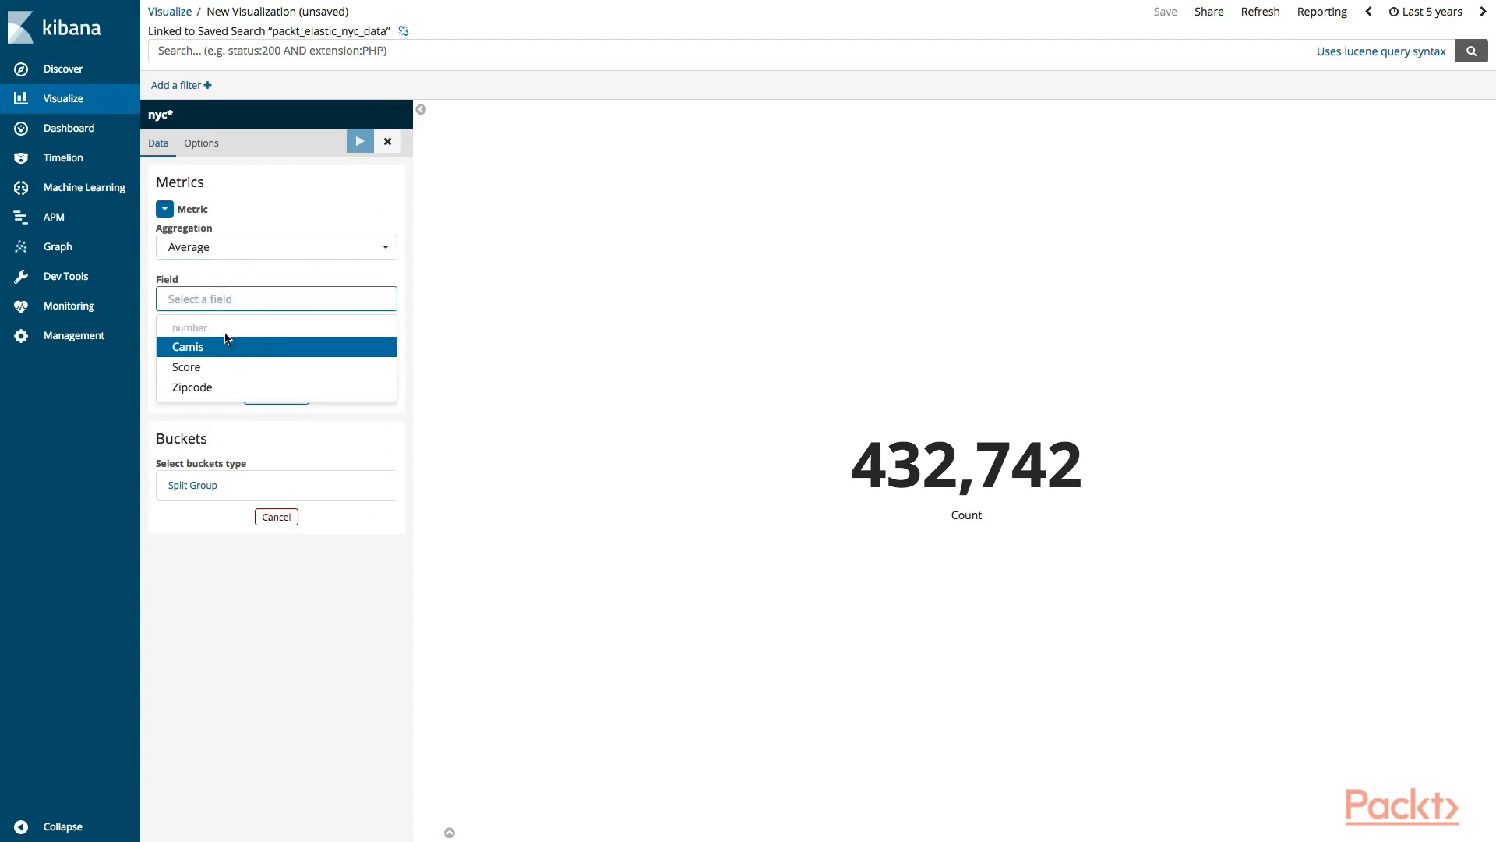
left_click(224, 368)
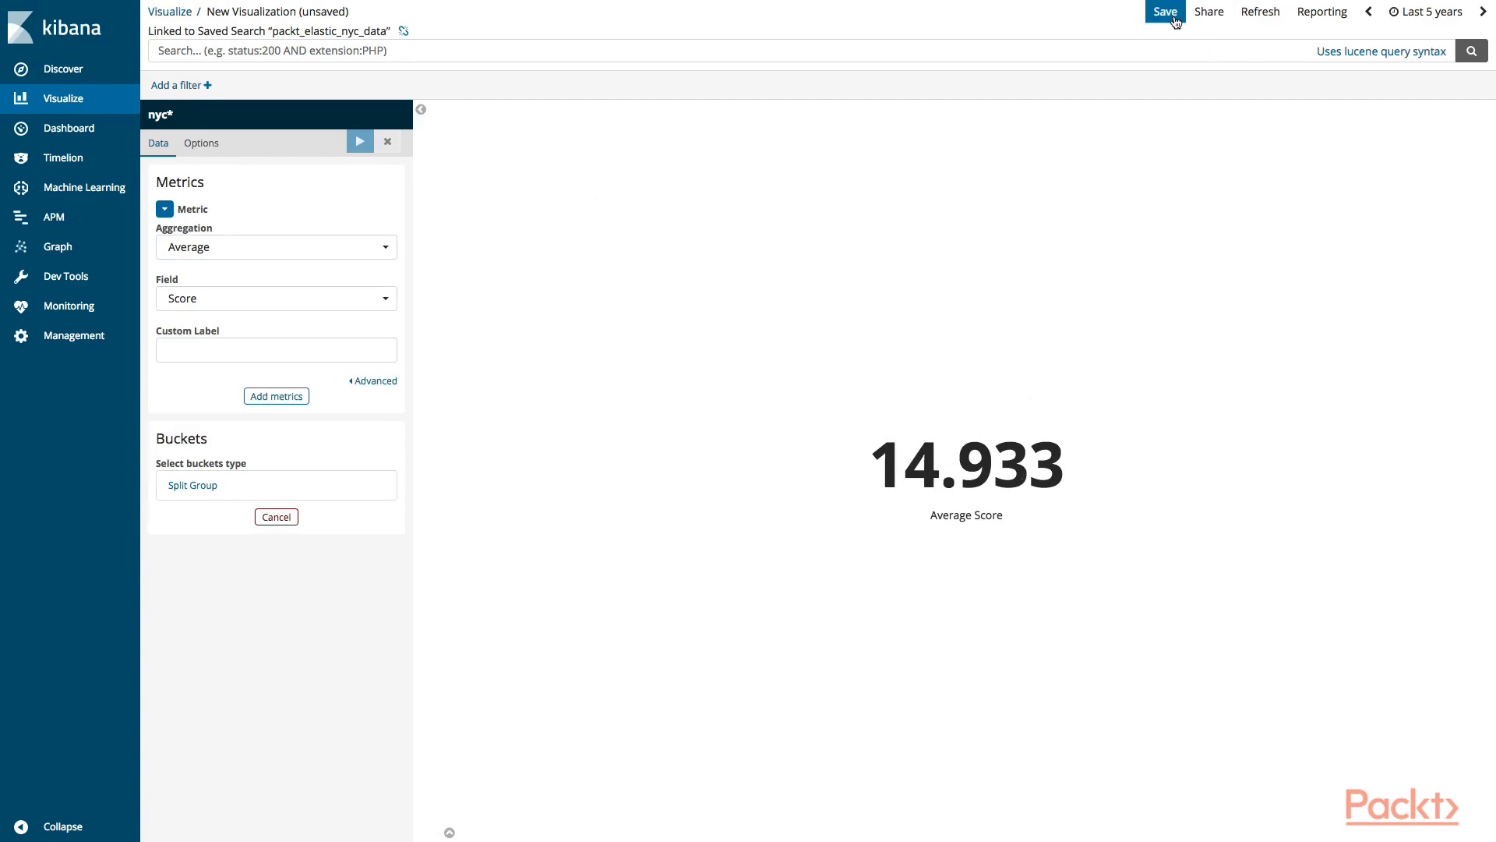
Save it as packt_elastic_vis_metric_avg_score and return to the visualizations list.
left_click(1176, 21)
type("packt_elastic_")
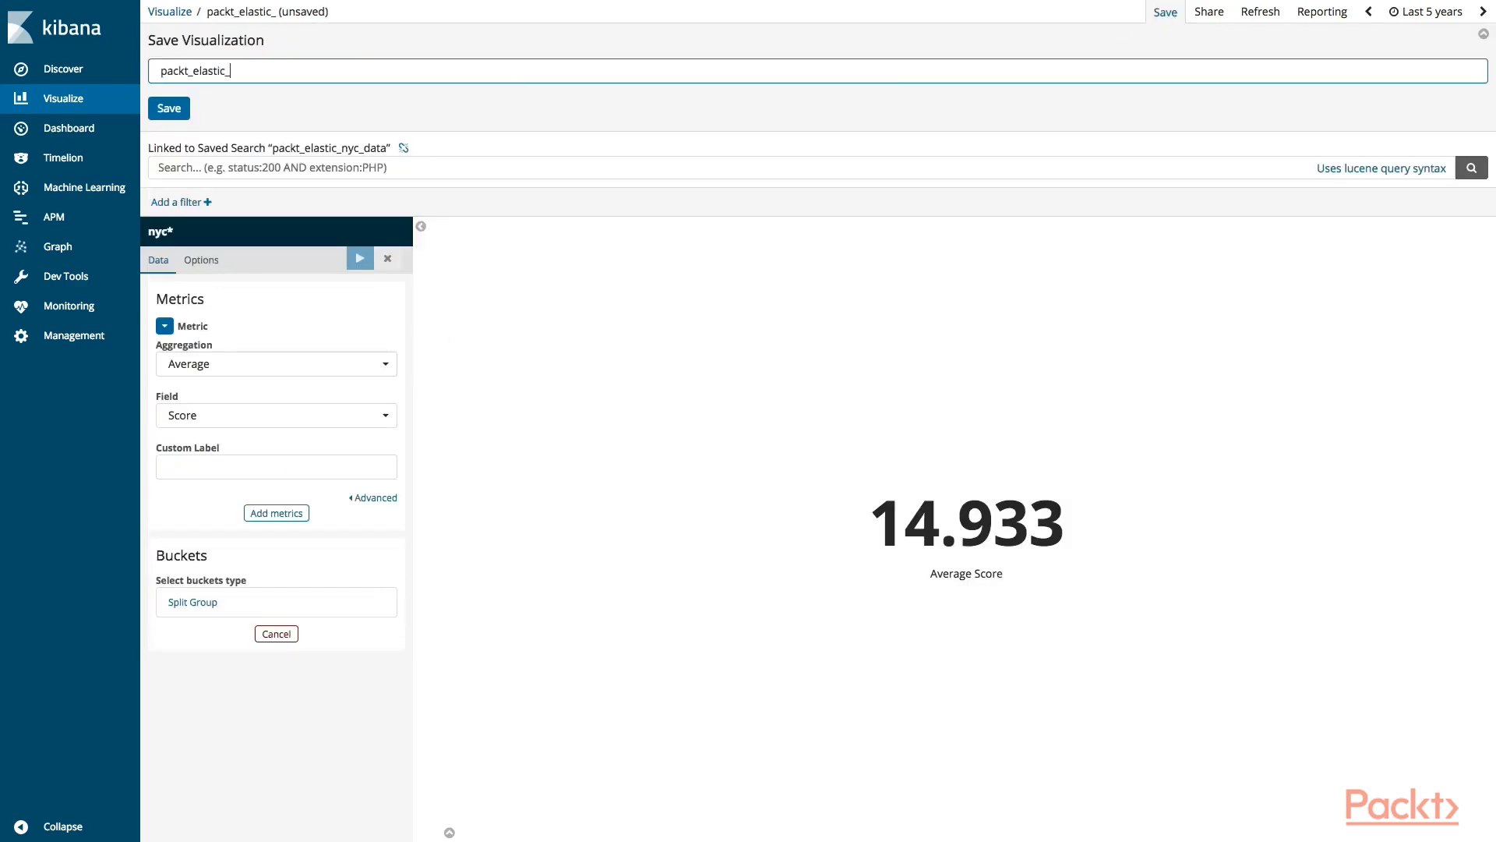
type("vis_metric_avg_score")
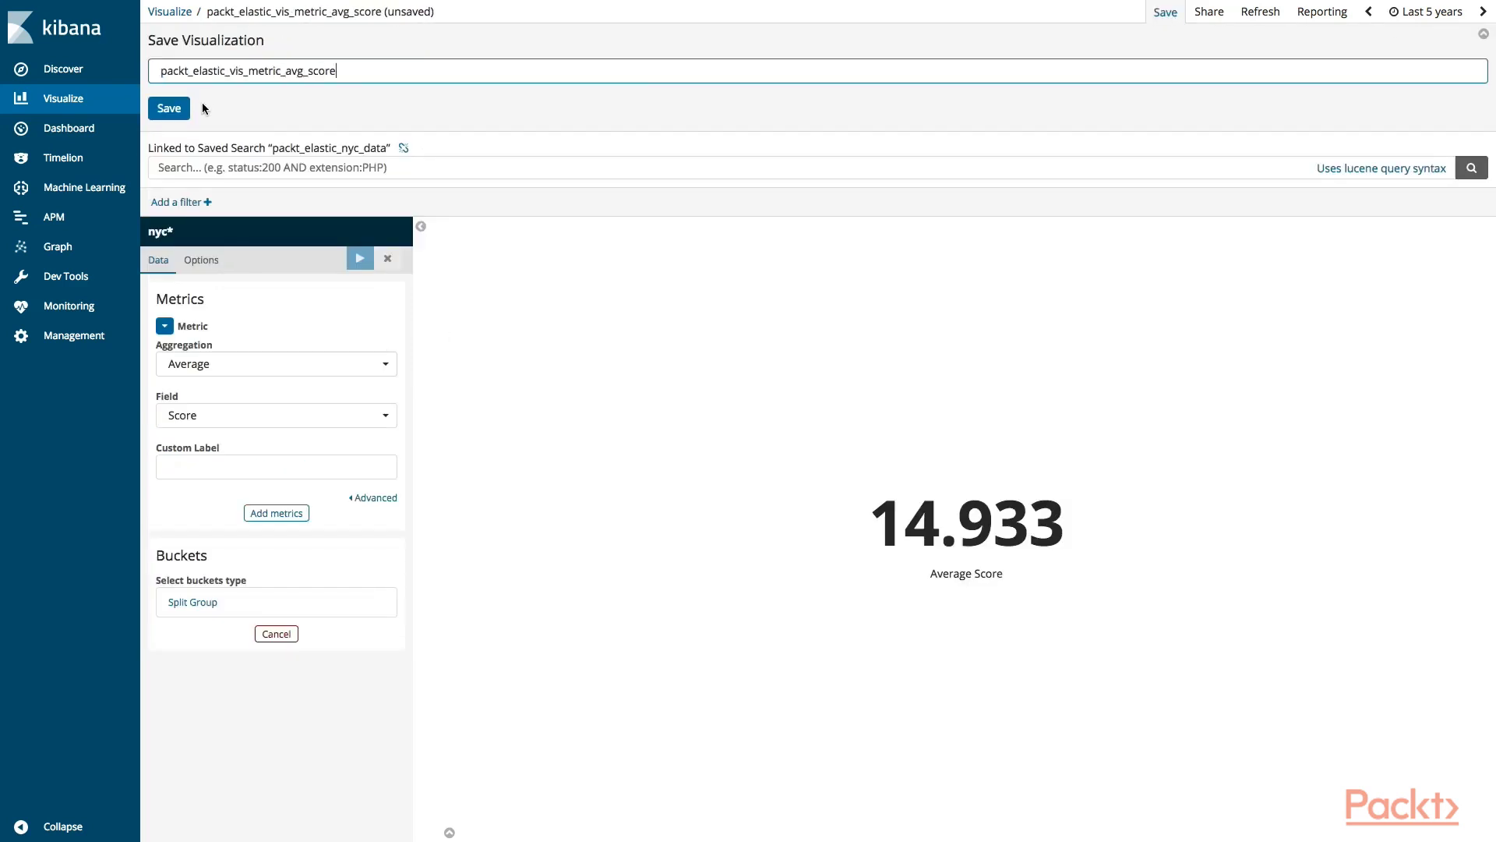
left_click(178, 108)
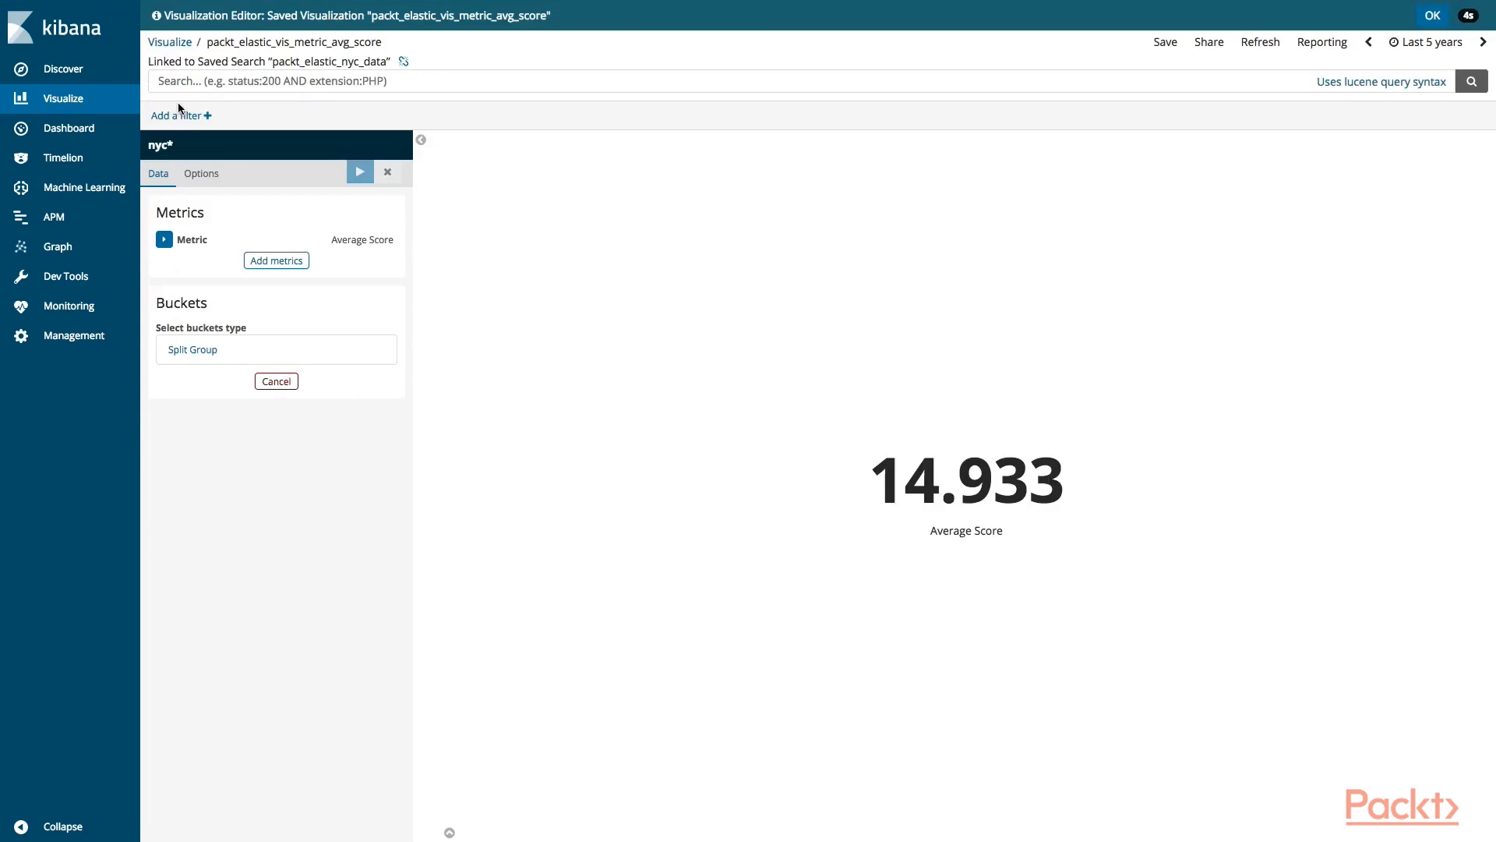
left_click(63, 98)
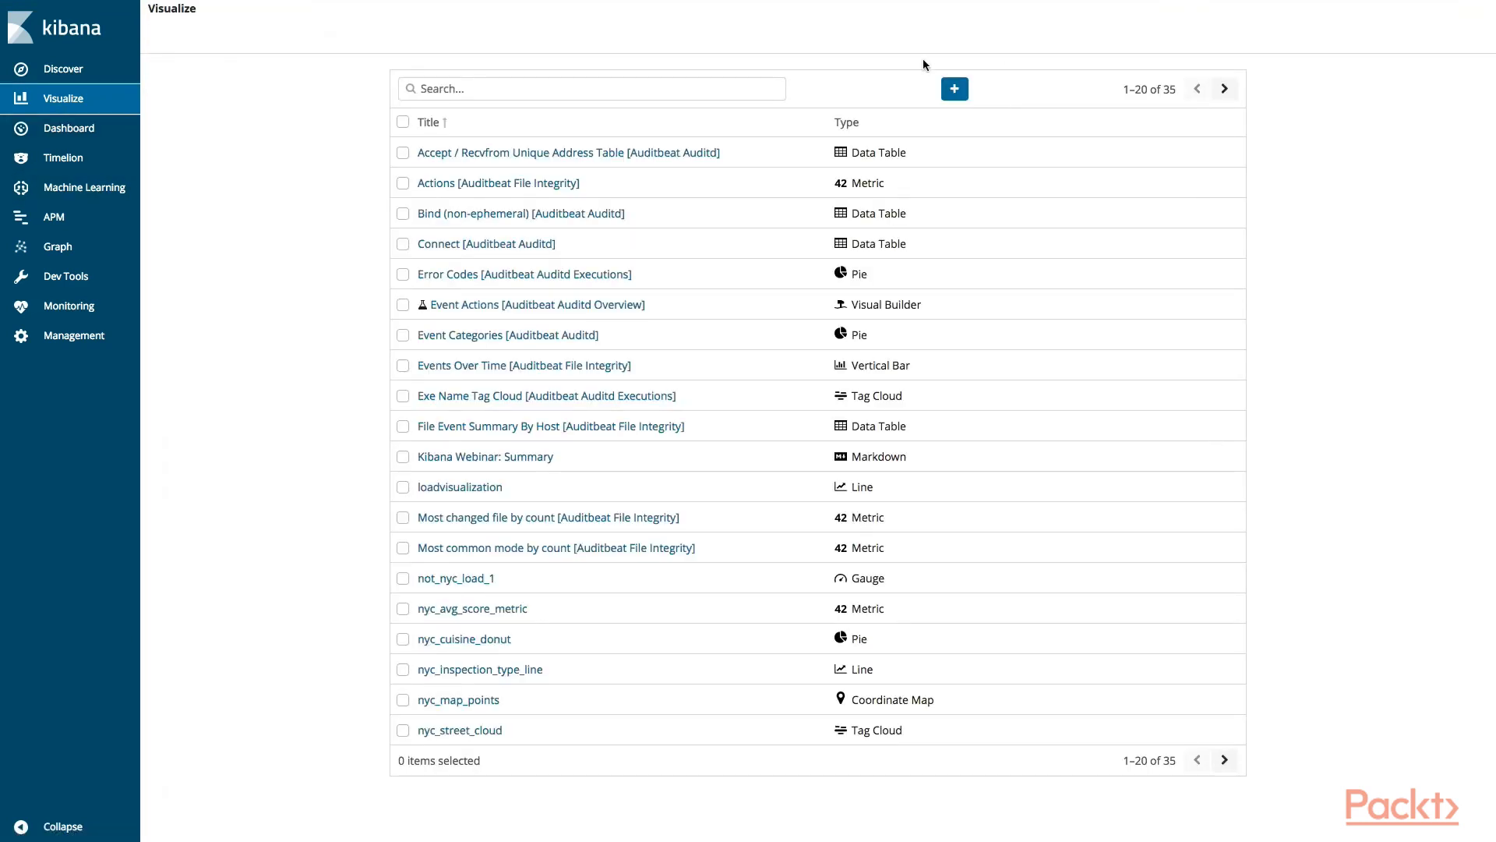
Start another Metric visualization based on packt_elastic_nyc_data.
left_click(953, 88)
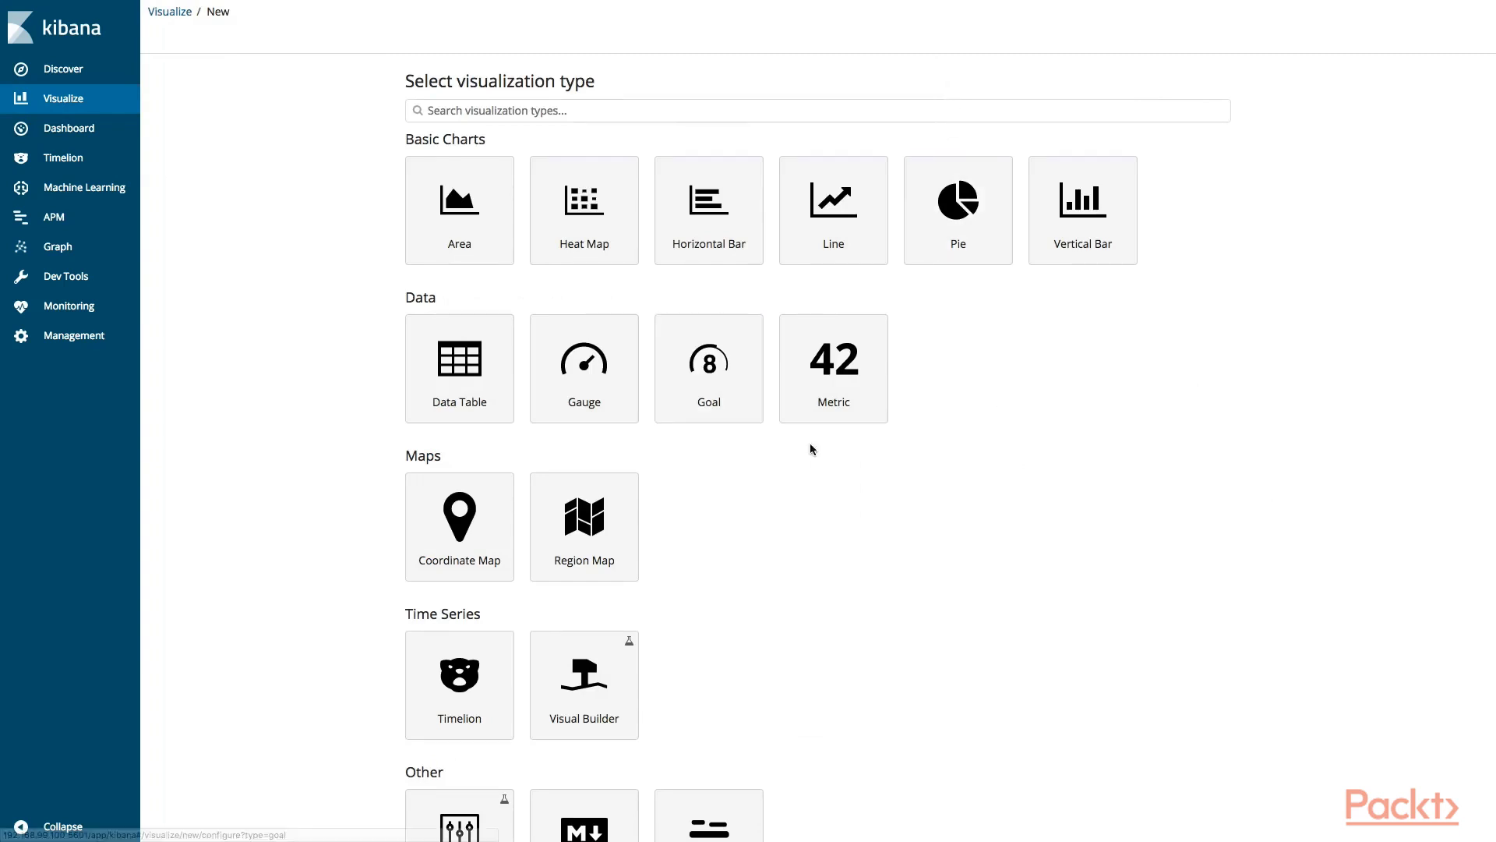
left_click(857, 401)
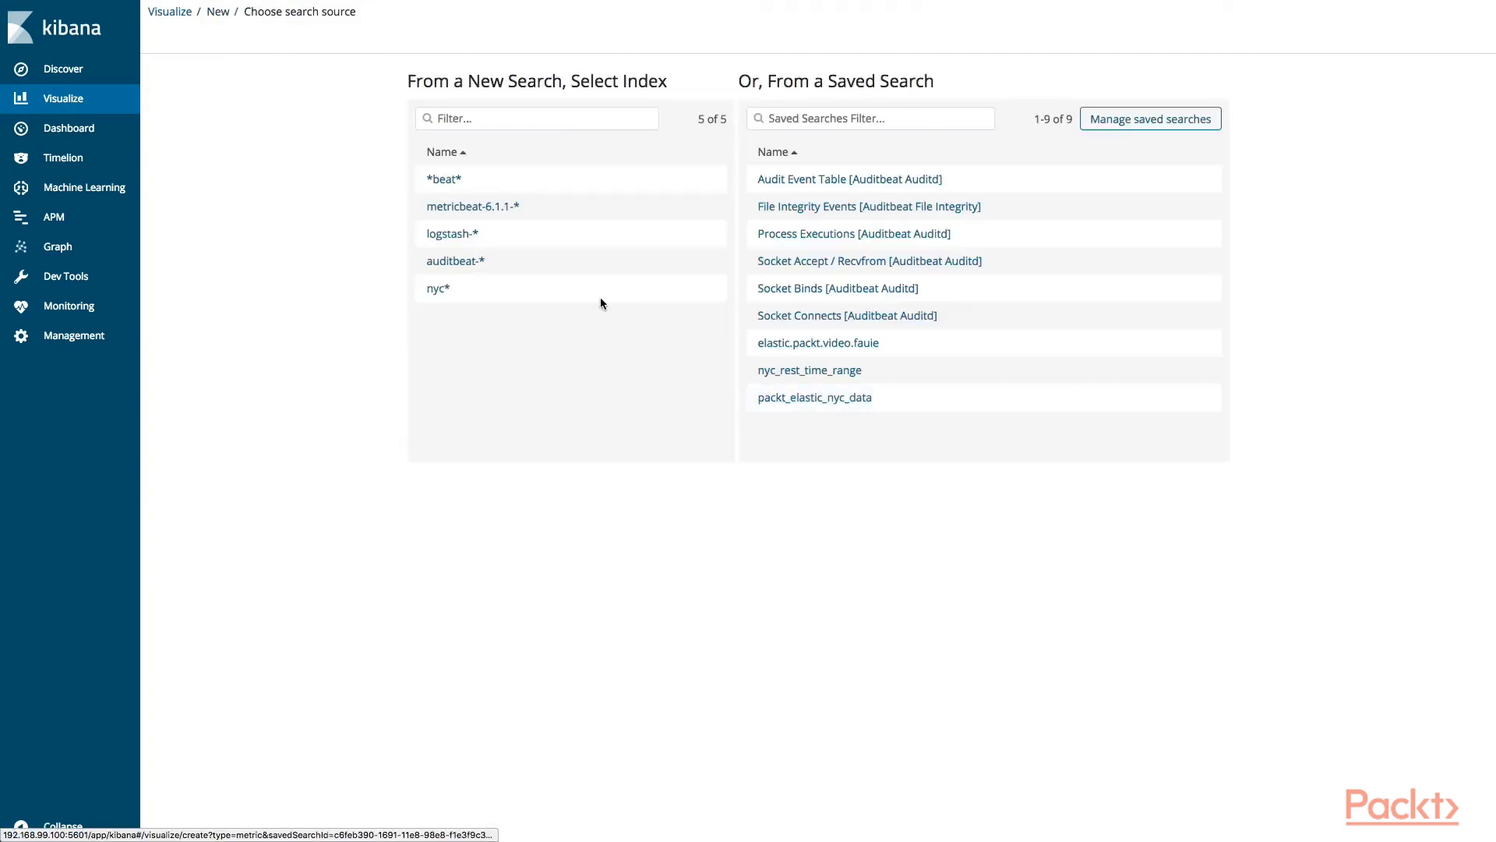
left_click(779, 396)
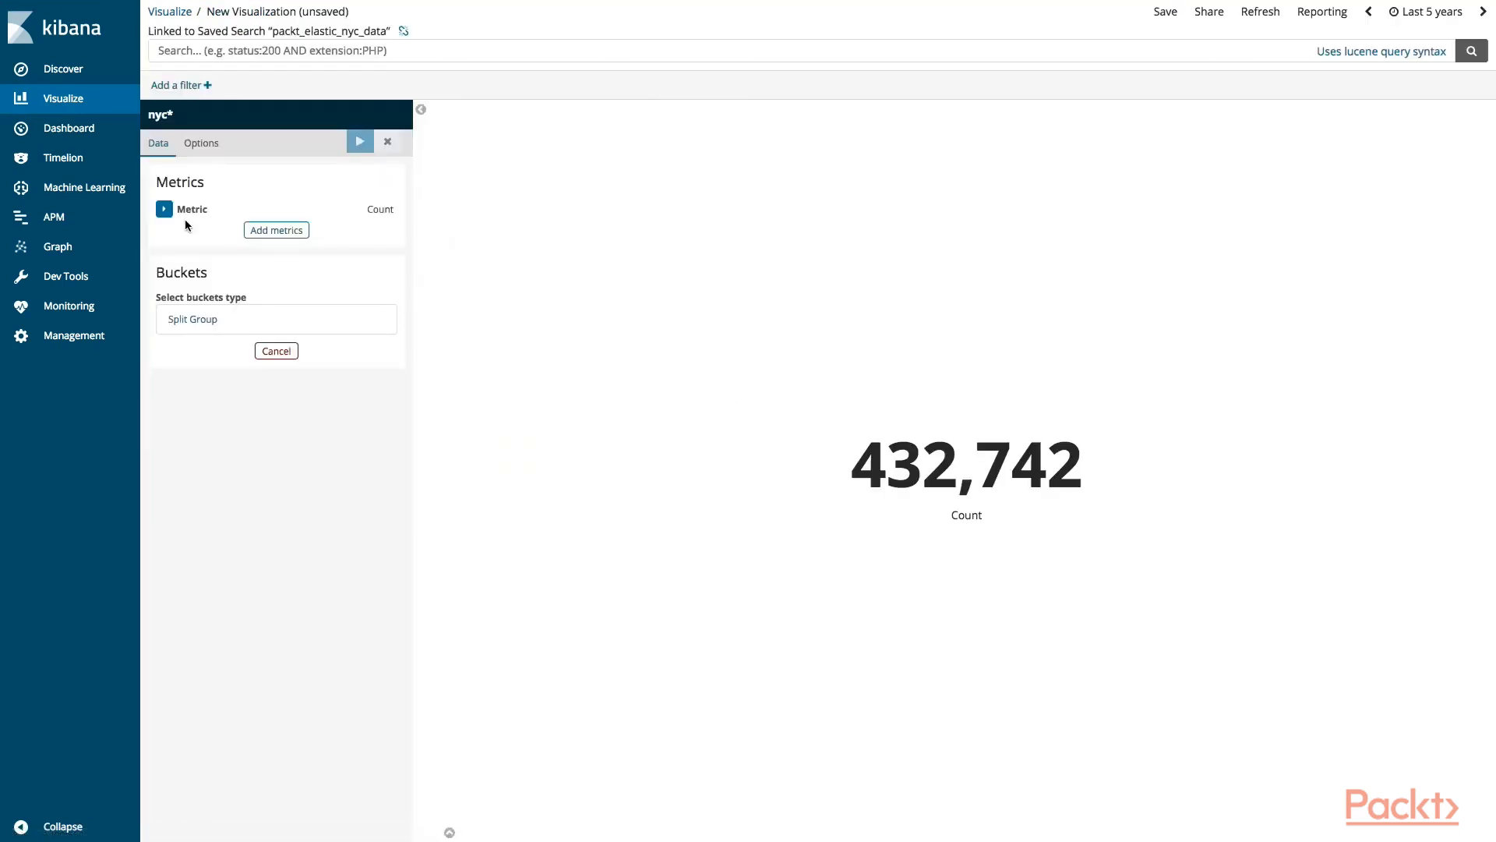
Set the metric to Unique Count of Dba and apply, showing 19,608.
left_click(165, 209)
left_click(273, 239)
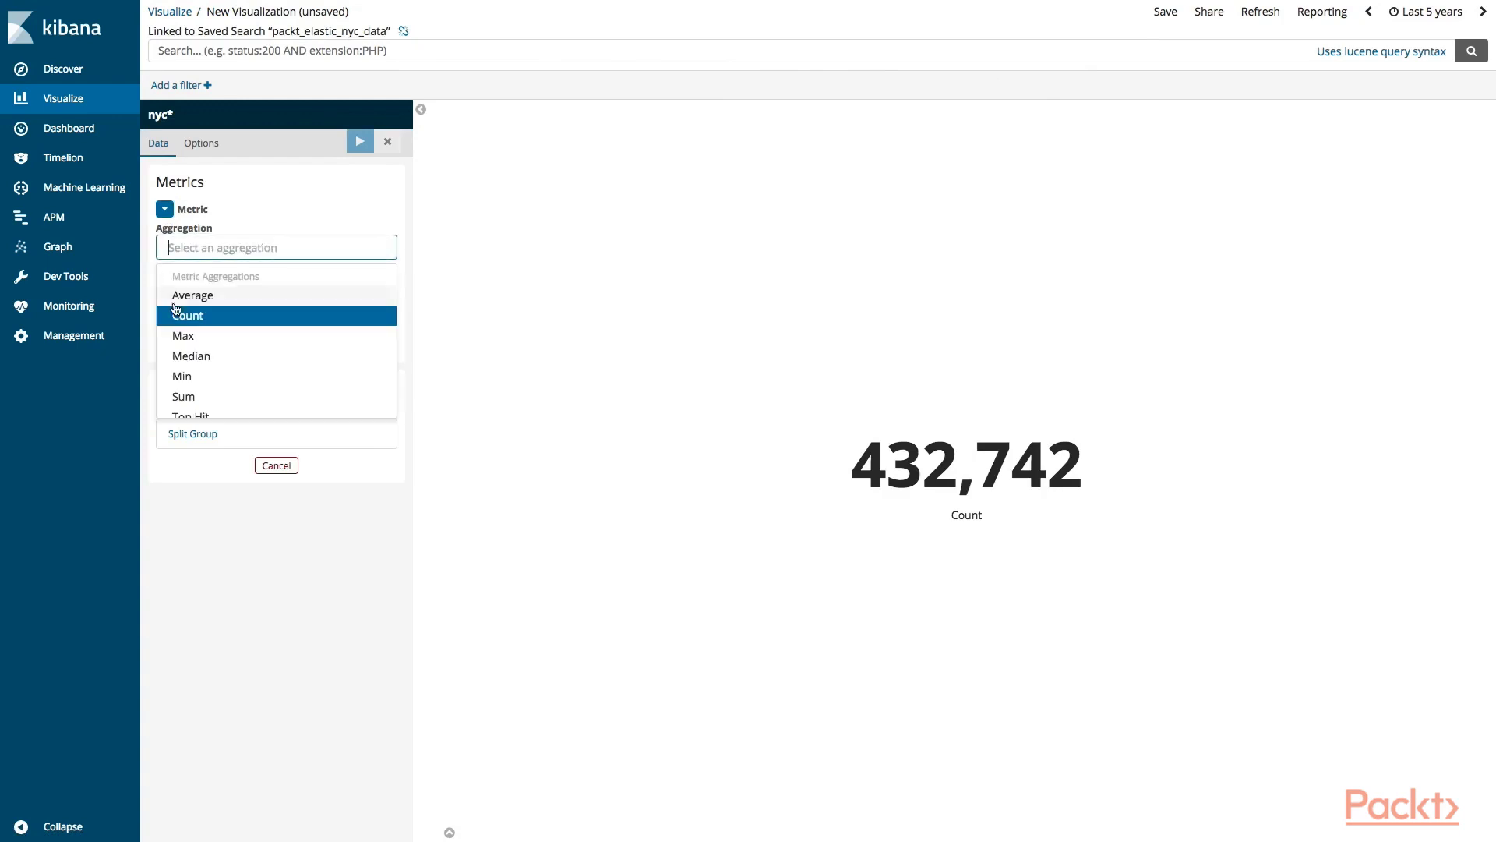
scroll(231, 337, "down", 3)
left_click(227, 357)
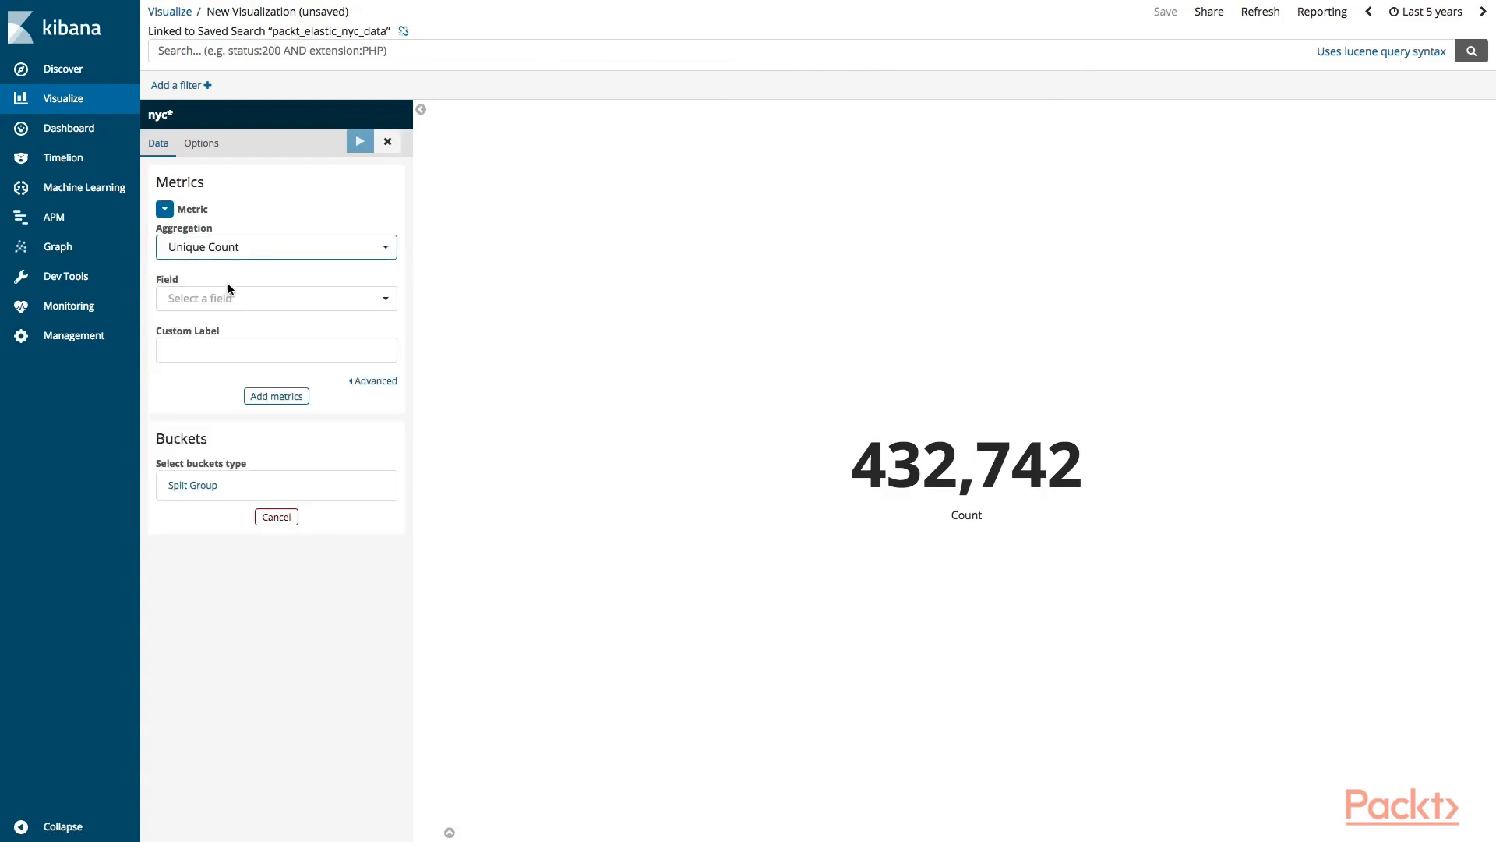
left_click(228, 298)
scroll(230, 405, "down", 5)
scroll(228, 411, "down", 5)
left_click(206, 389)
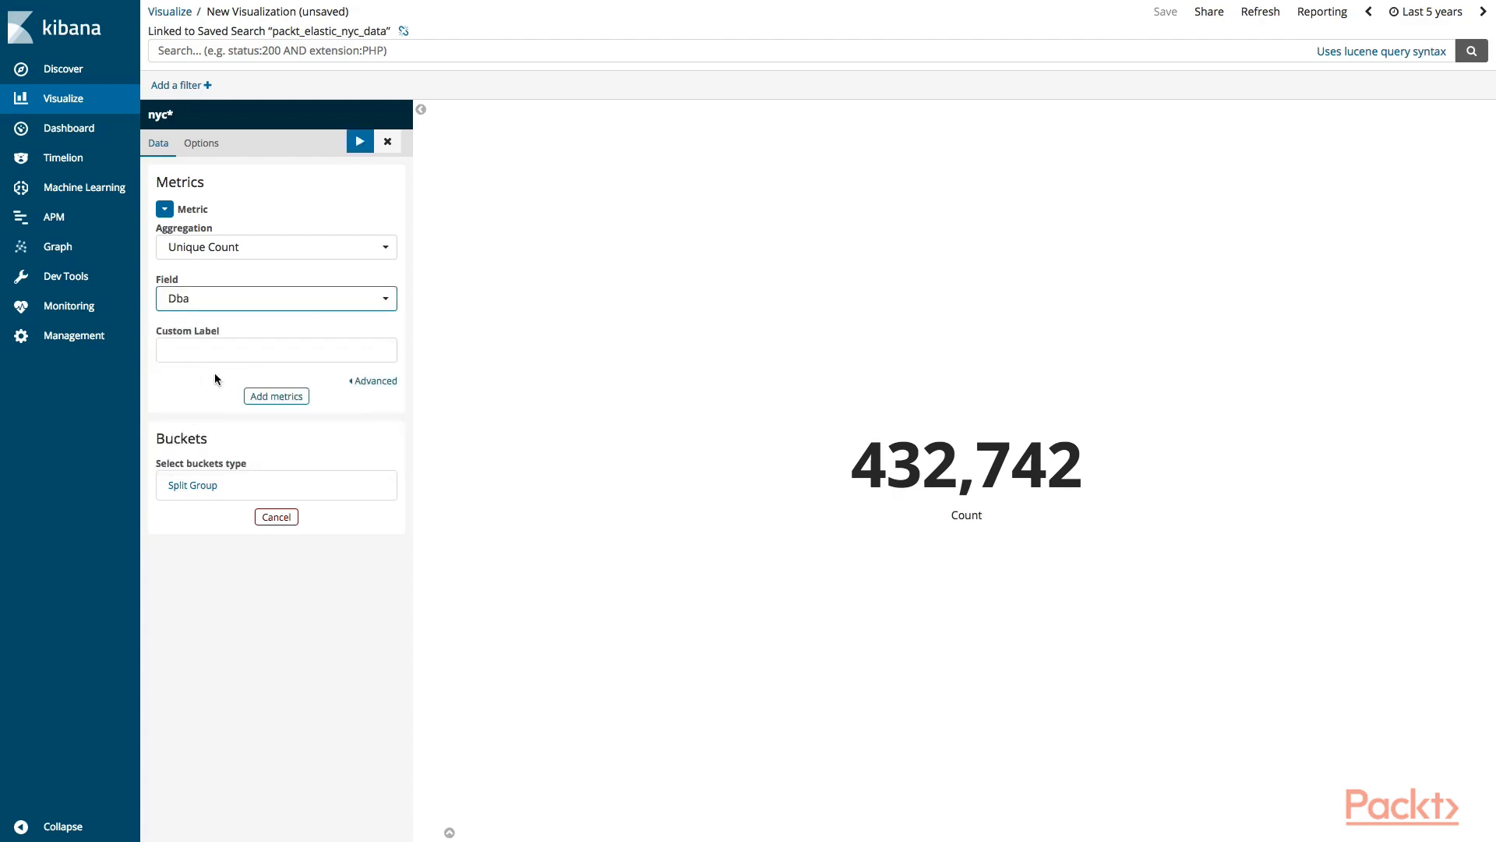
left_click(360, 143)
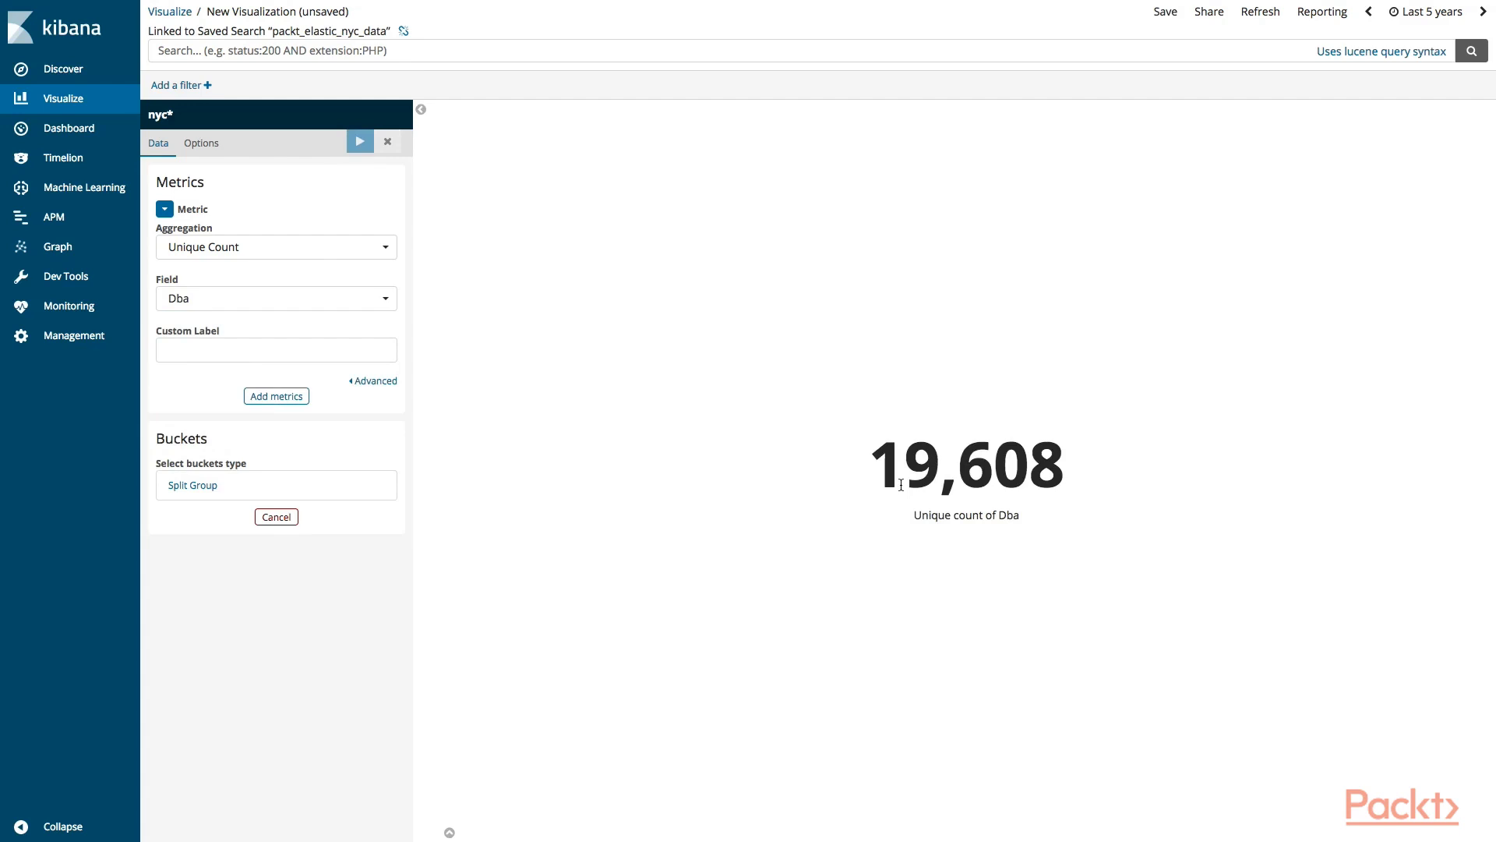
Save the metric as packt_elastic_unique_count.
left_click(1166, 12)
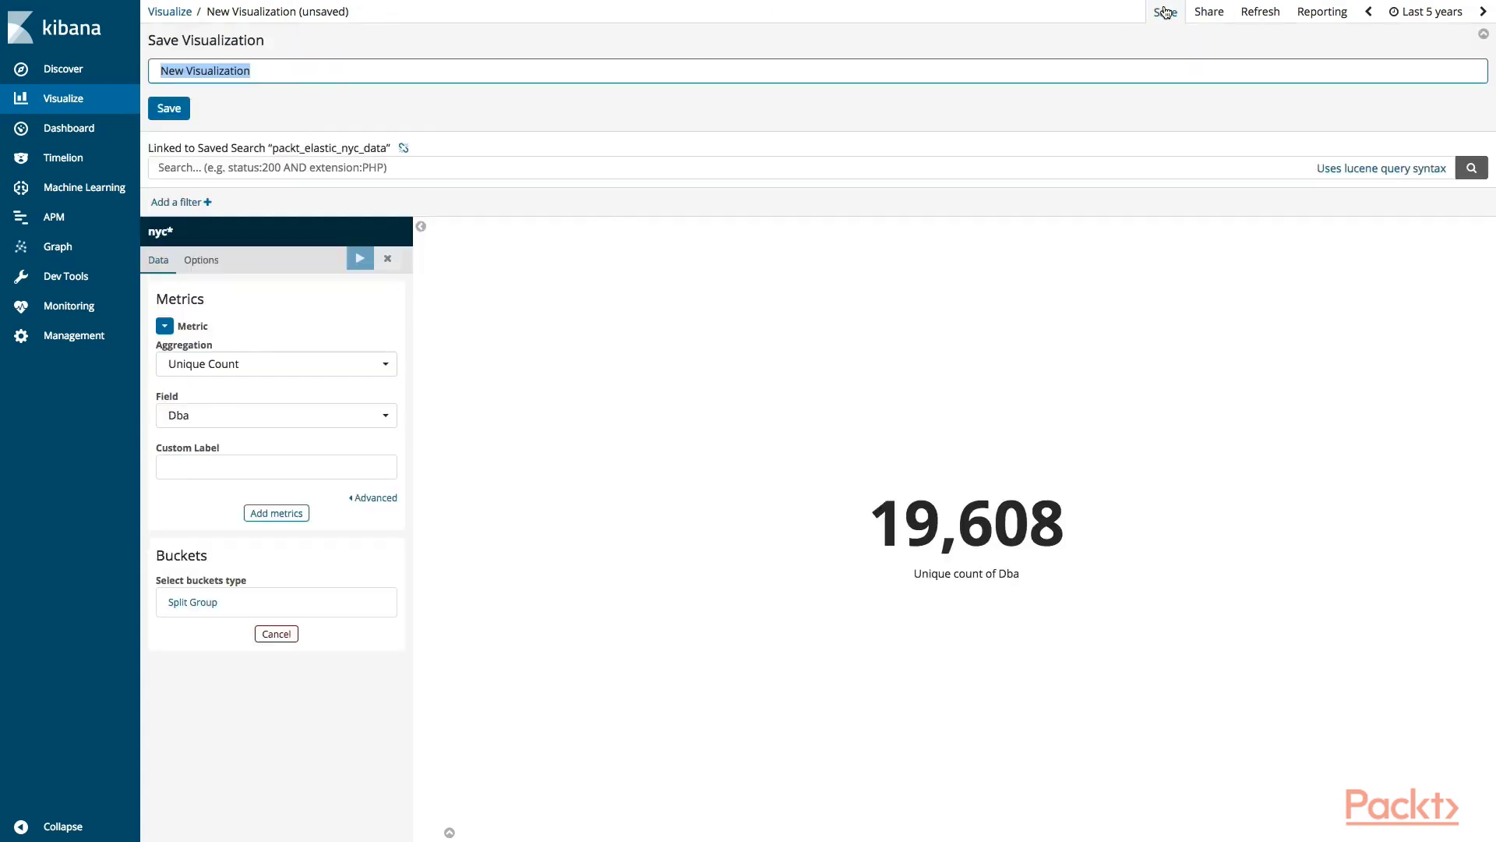
type("packt_elastic_unie")
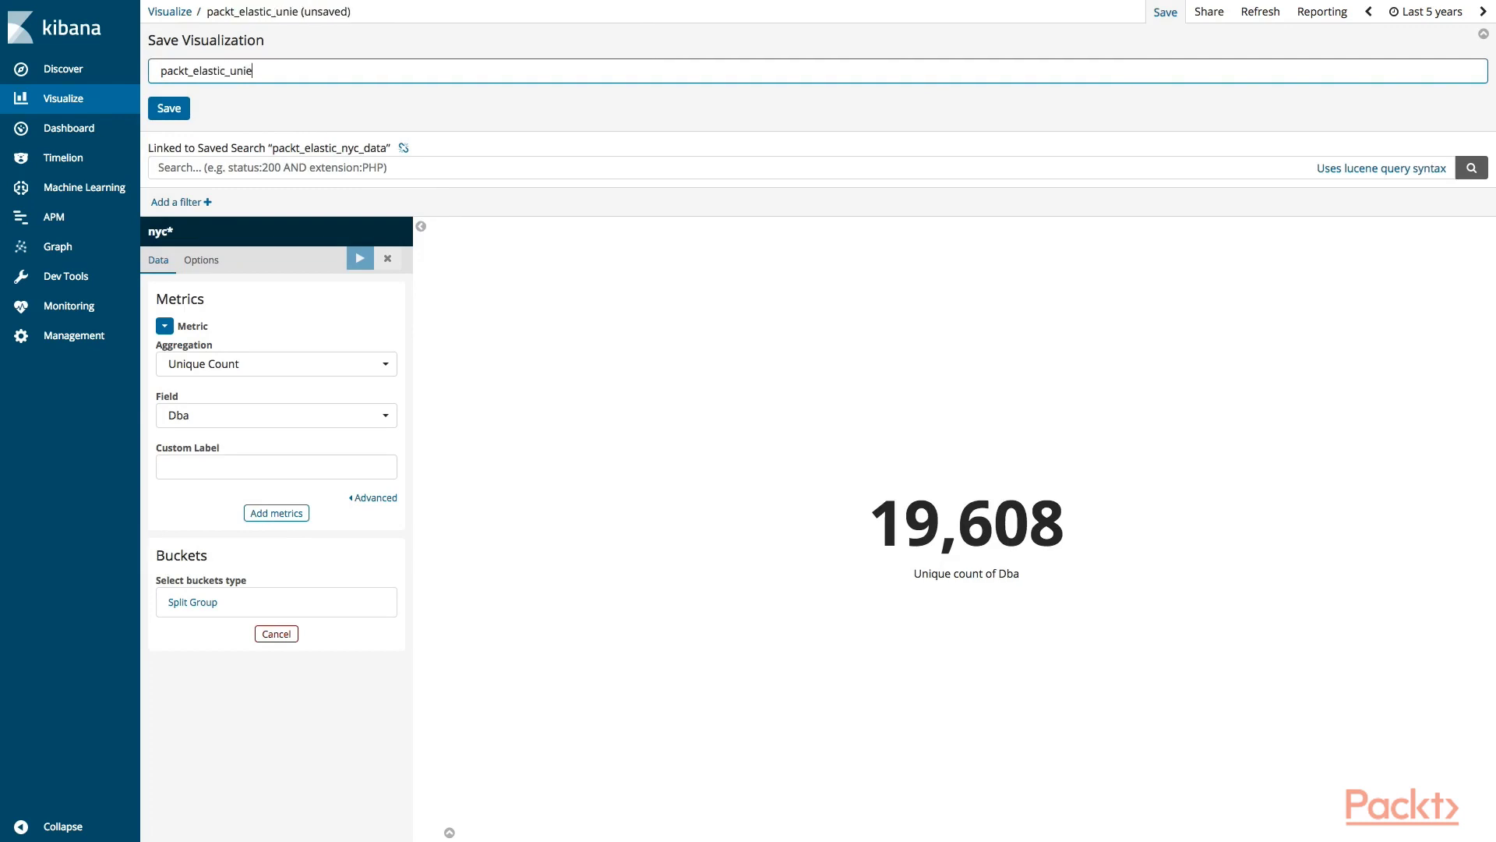
key("BackSpace")
type("que_count")
left_click(167, 107)
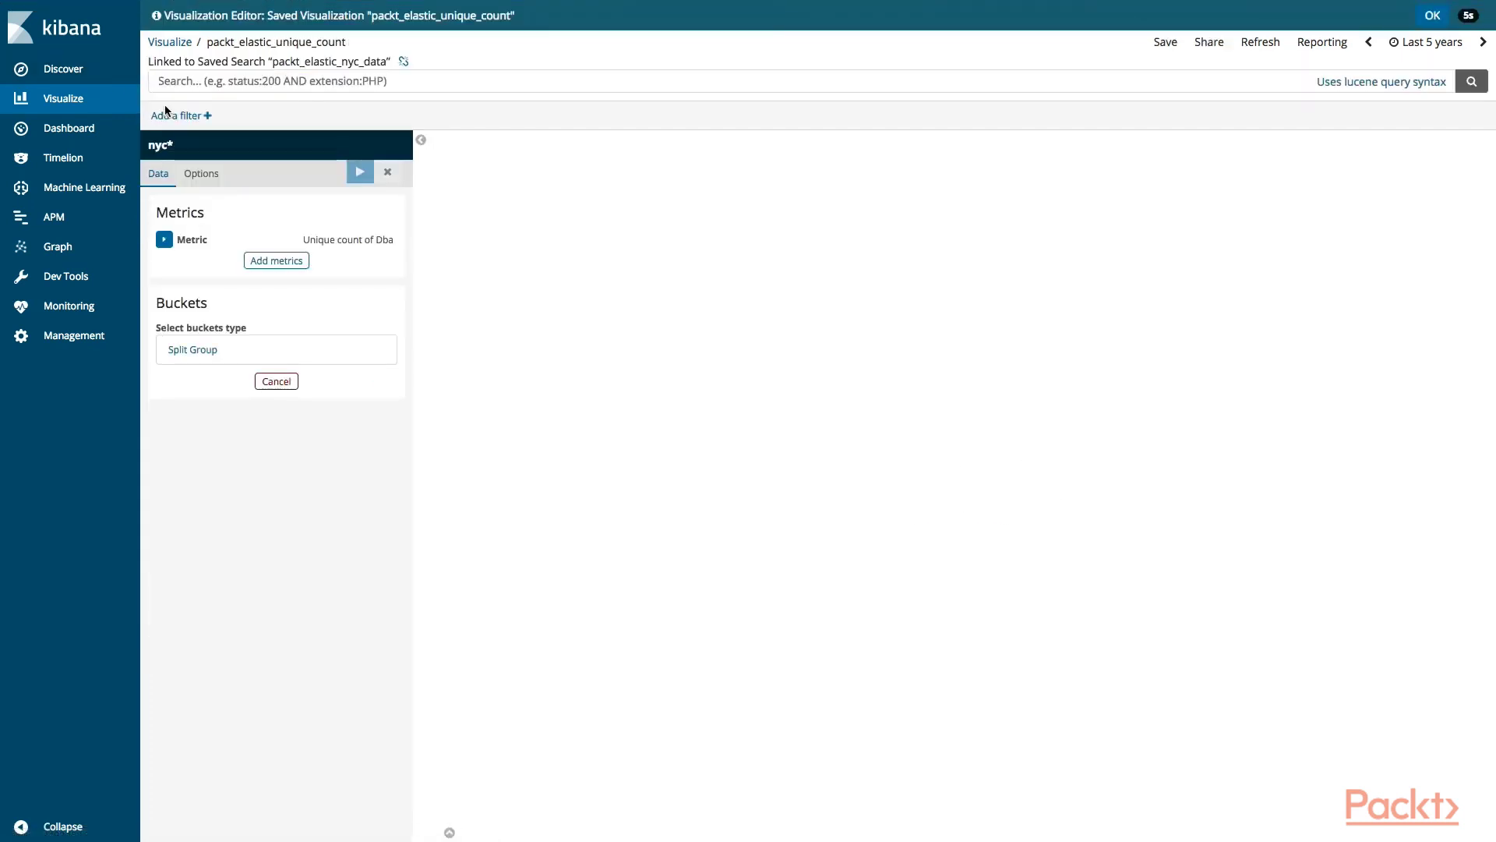